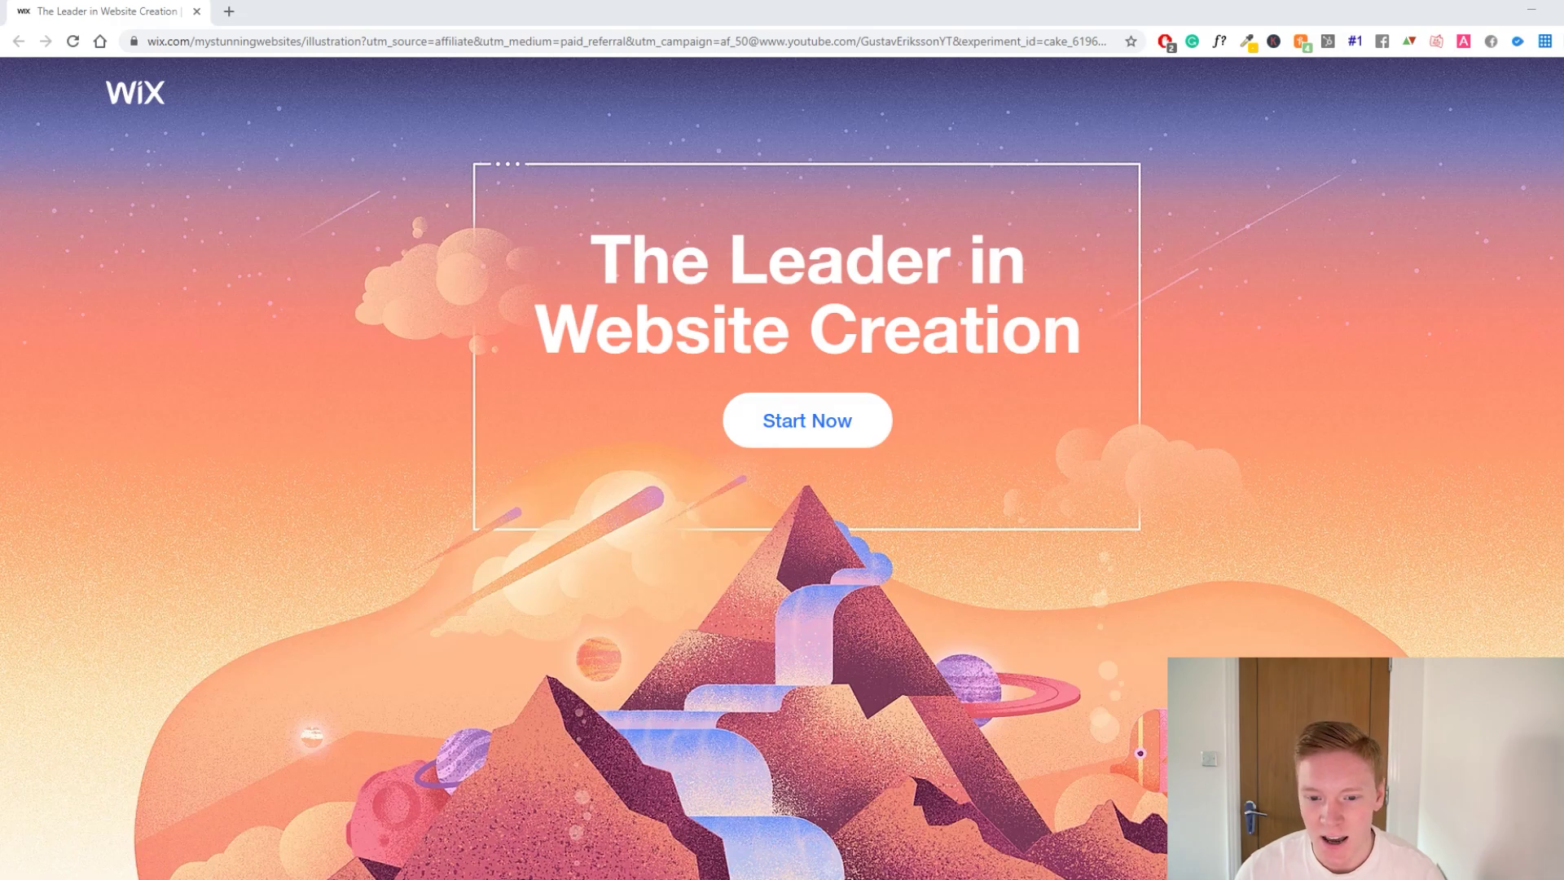
Look over the Wix landing page and start the website creation process.
{"action": "scroll", "coordinate": [782, 468], "scroll_direction": "down", "scroll_amount": 10}
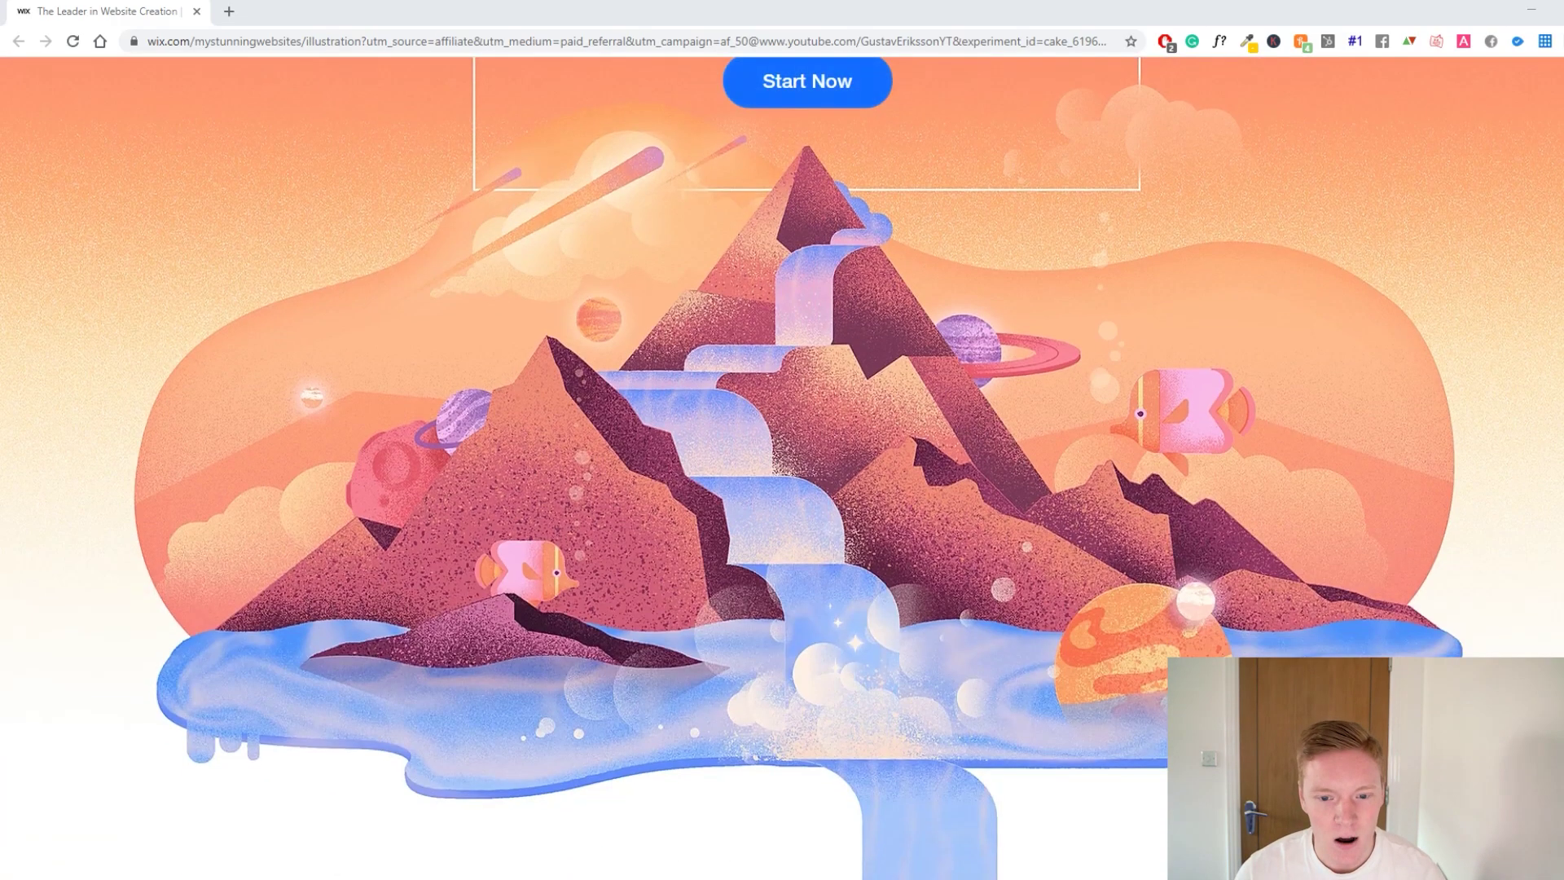
{"action": "scroll", "coordinate": [782, 468], "scroll_direction": "down", "scroll_amount": 6}
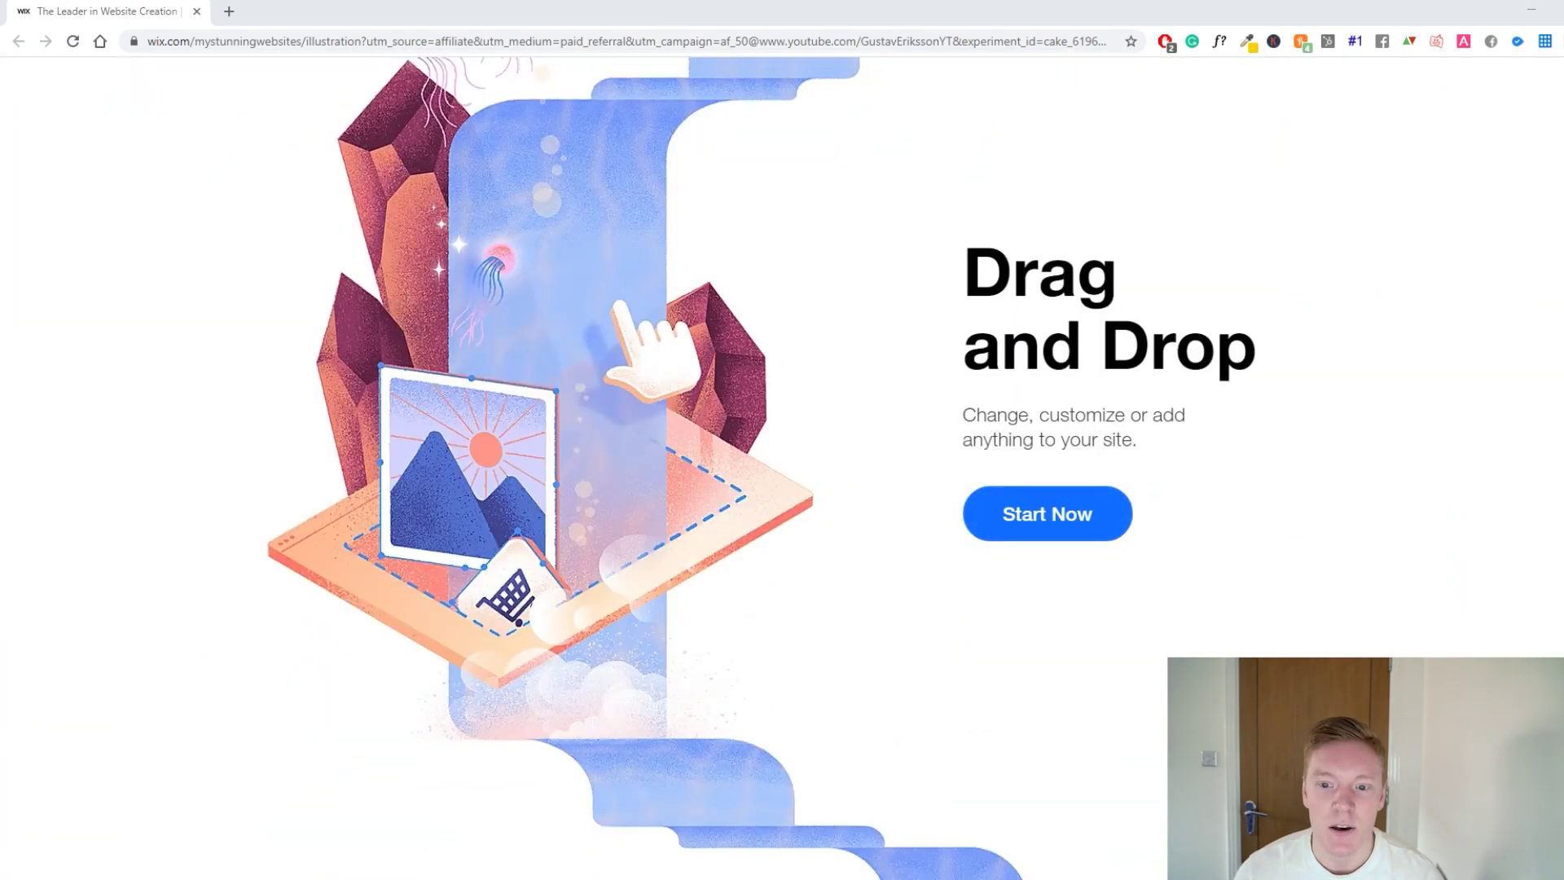
{"action": "scroll", "coordinate": [782, 468], "scroll_direction": "up", "scroll_amount": 16}
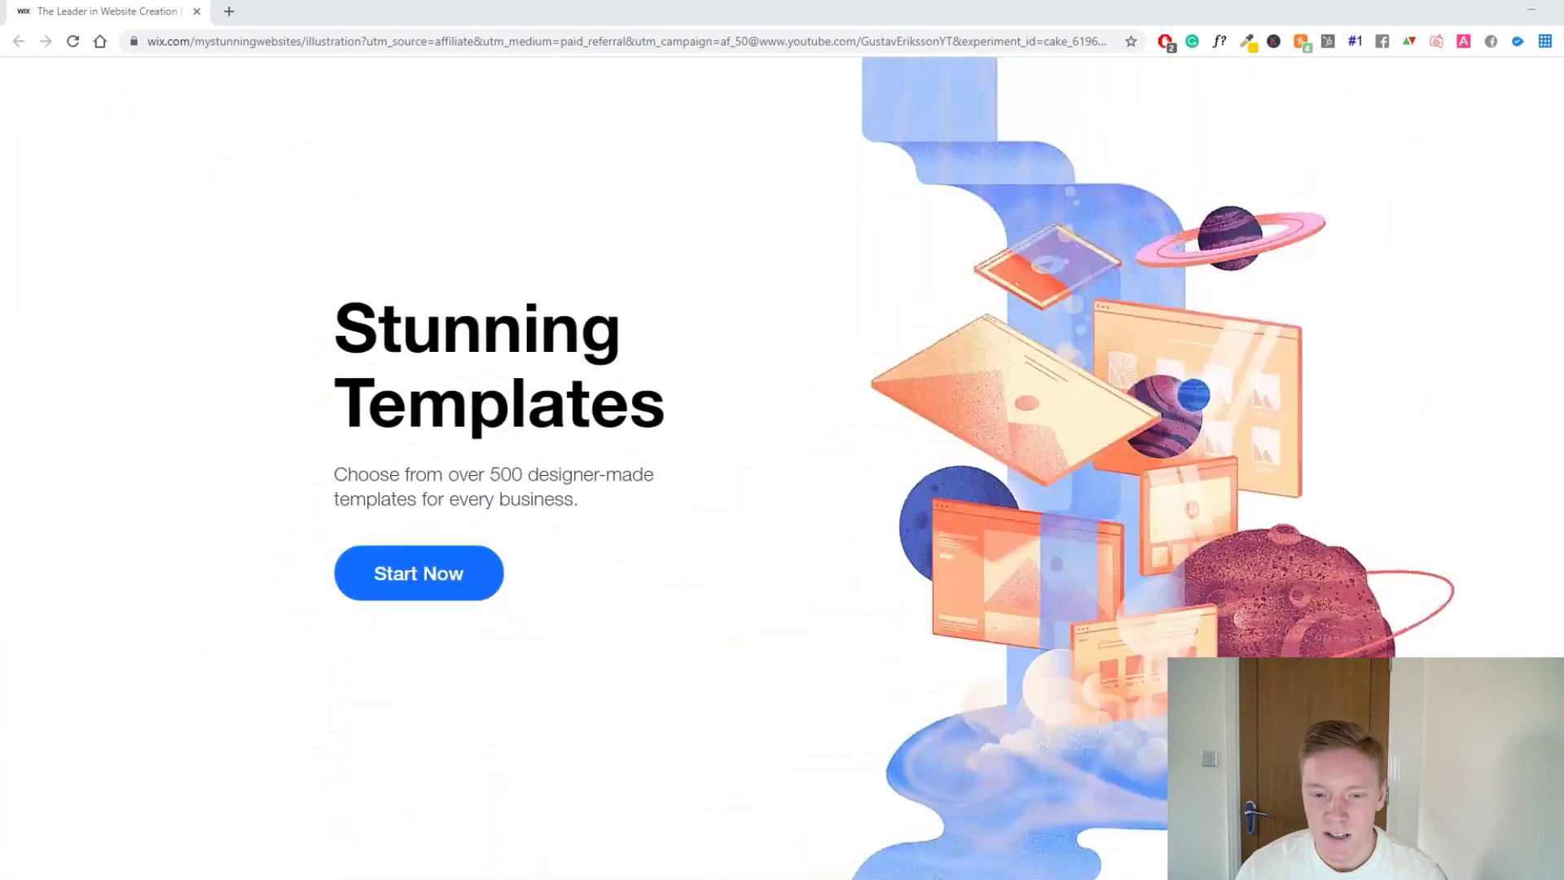
{"action": "scroll", "coordinate": [782, 468], "scroll_direction": "up", "scroll_amount": 2}
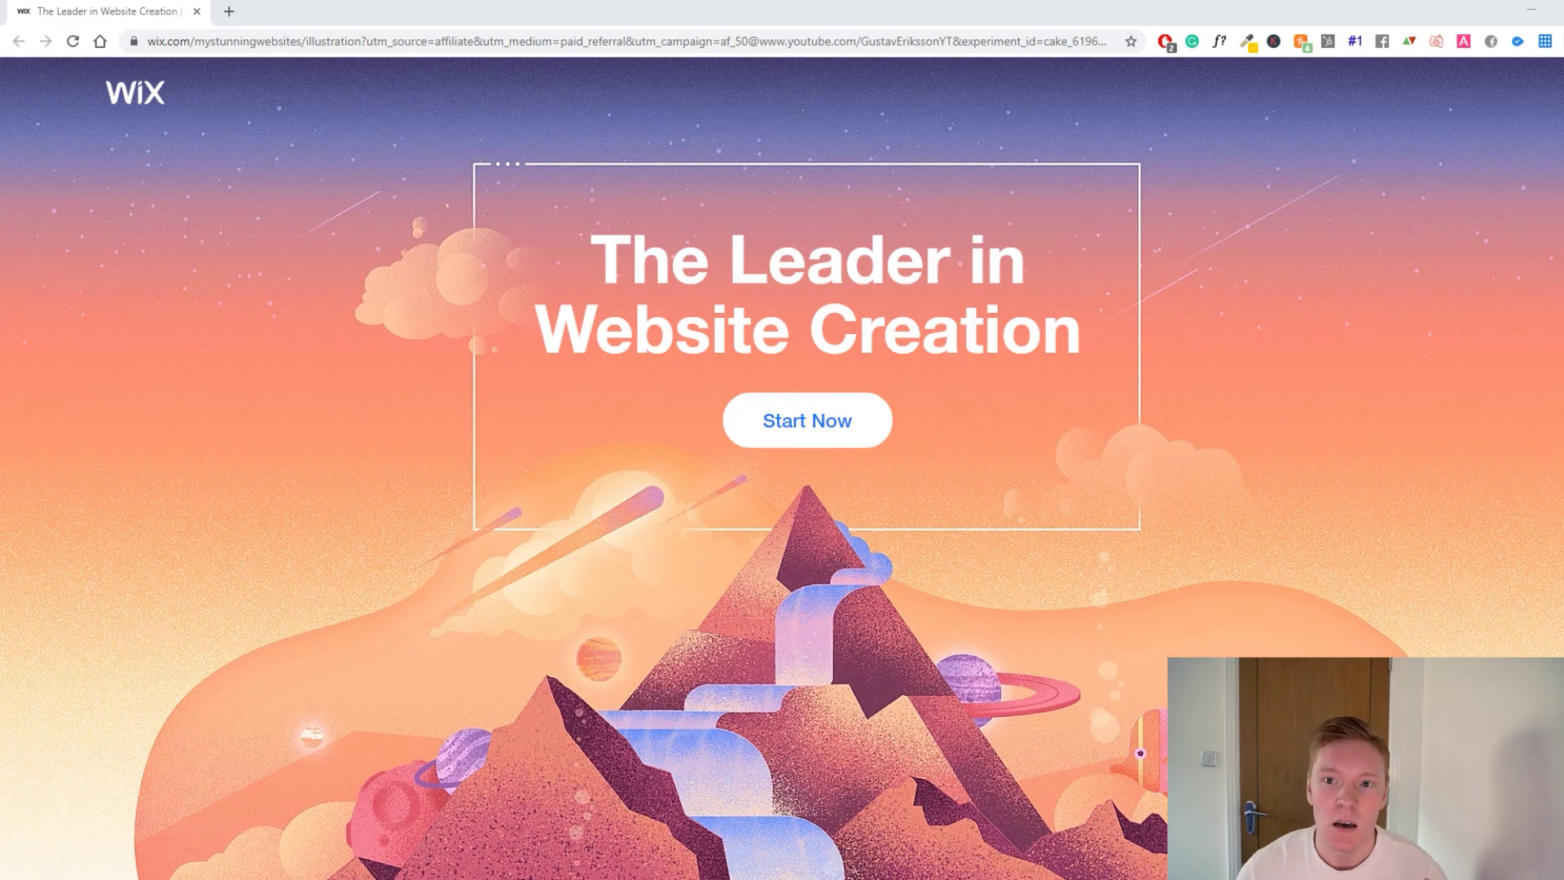
{"action": "left_click", "coordinate": [882, 401]}
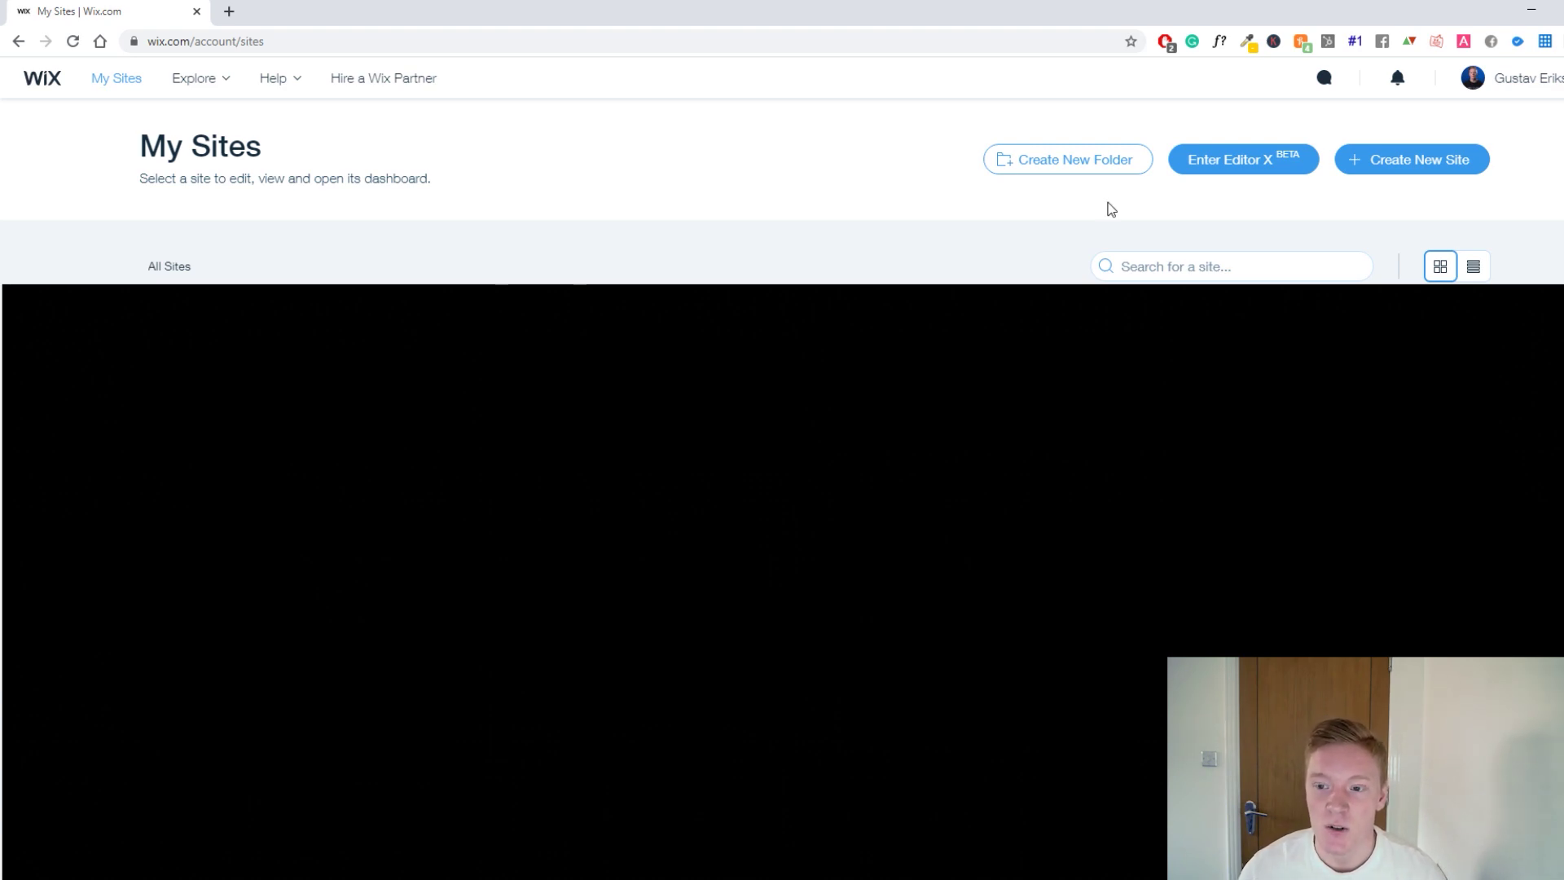
Create a new site, close the My Sites page, and choose Photography as the kind of website.
{"action": "left_click", "coordinate": [1371, 169]}
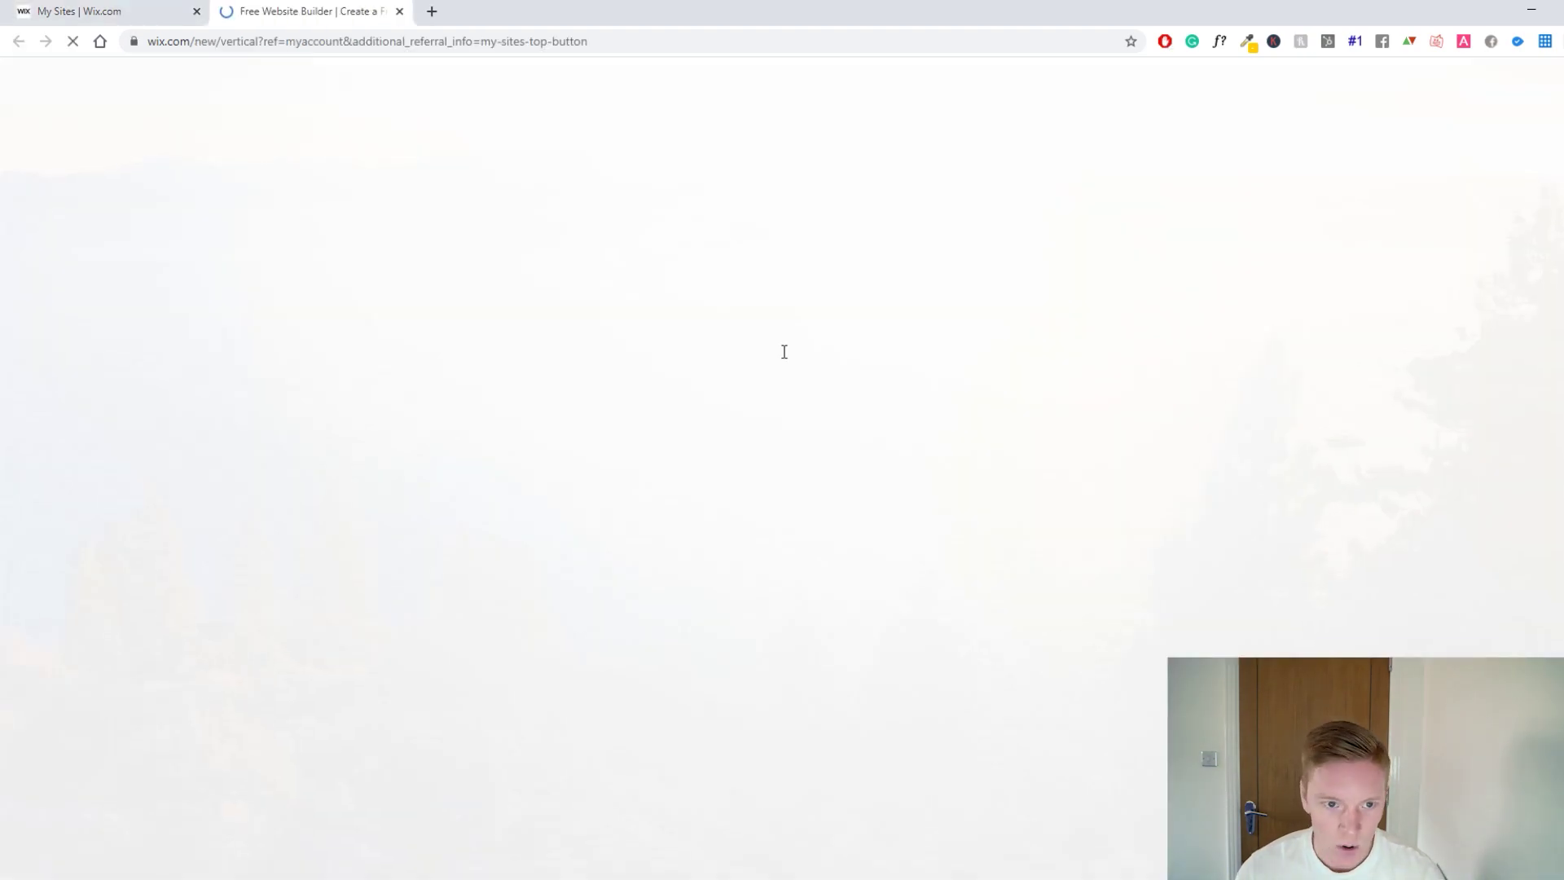
{"action": "left_click", "coordinate": [196, 11]}
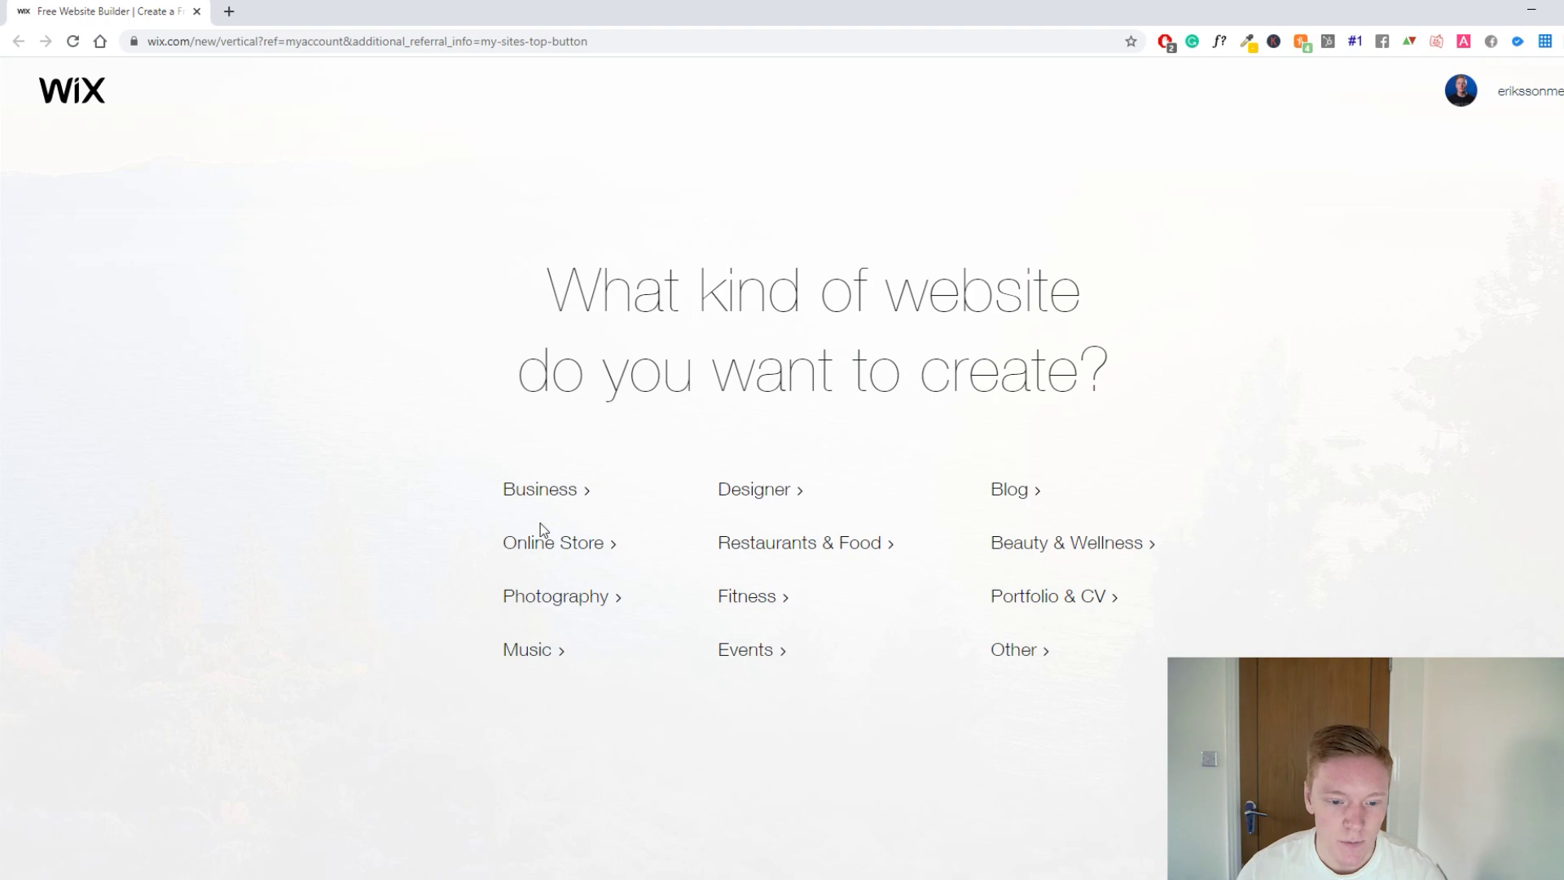
{"action": "left_click", "coordinate": [596, 600]}
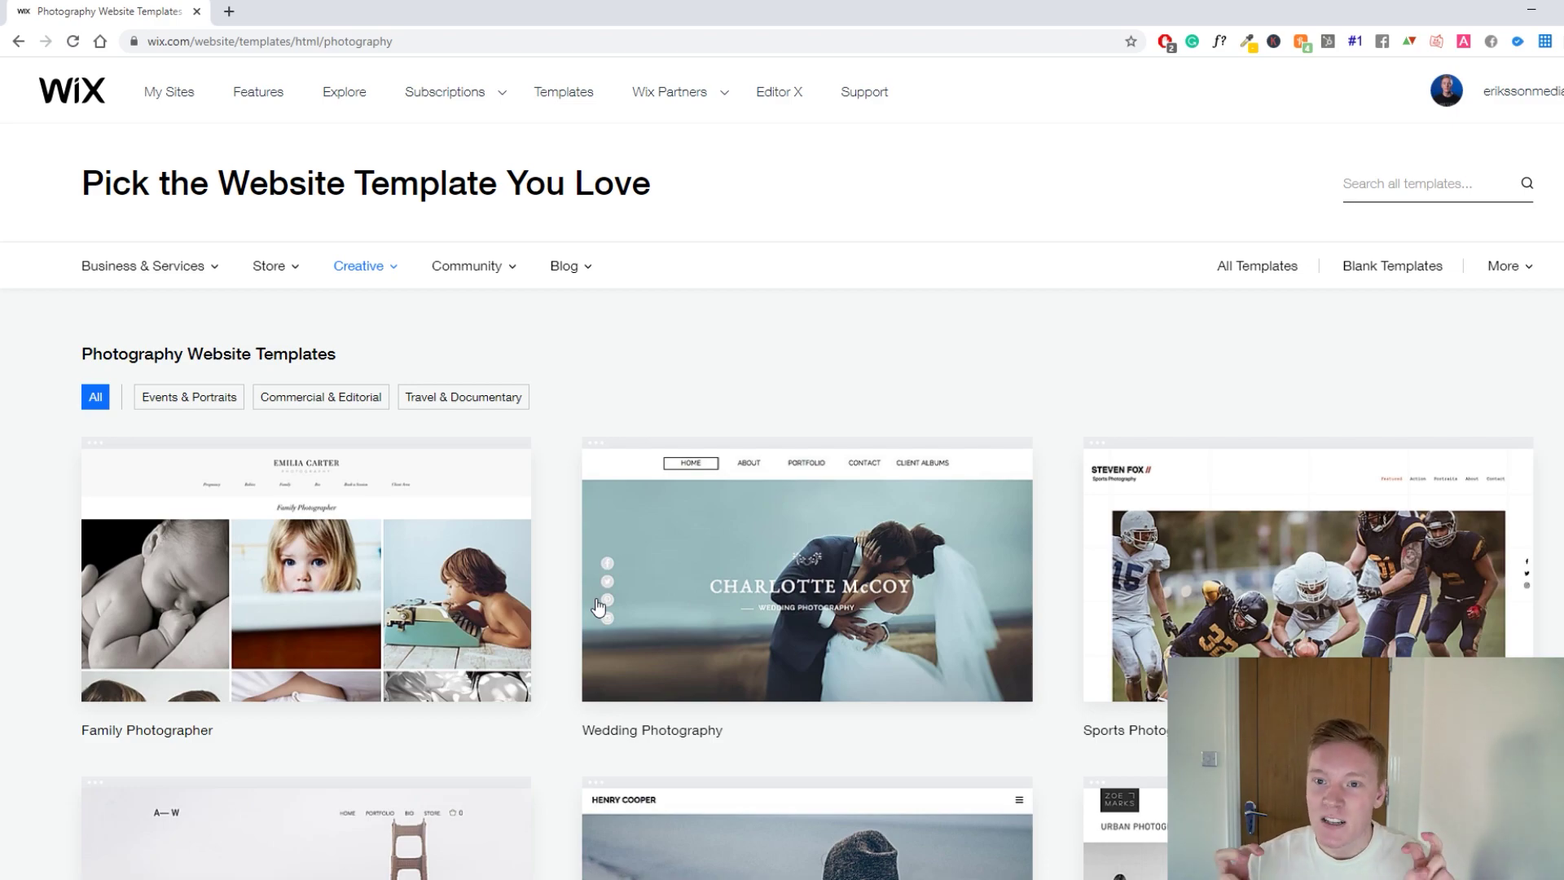
Browse the Photography website templates and compare the available designs.
{"action": "mouse_move", "coordinate": [601, 598]}
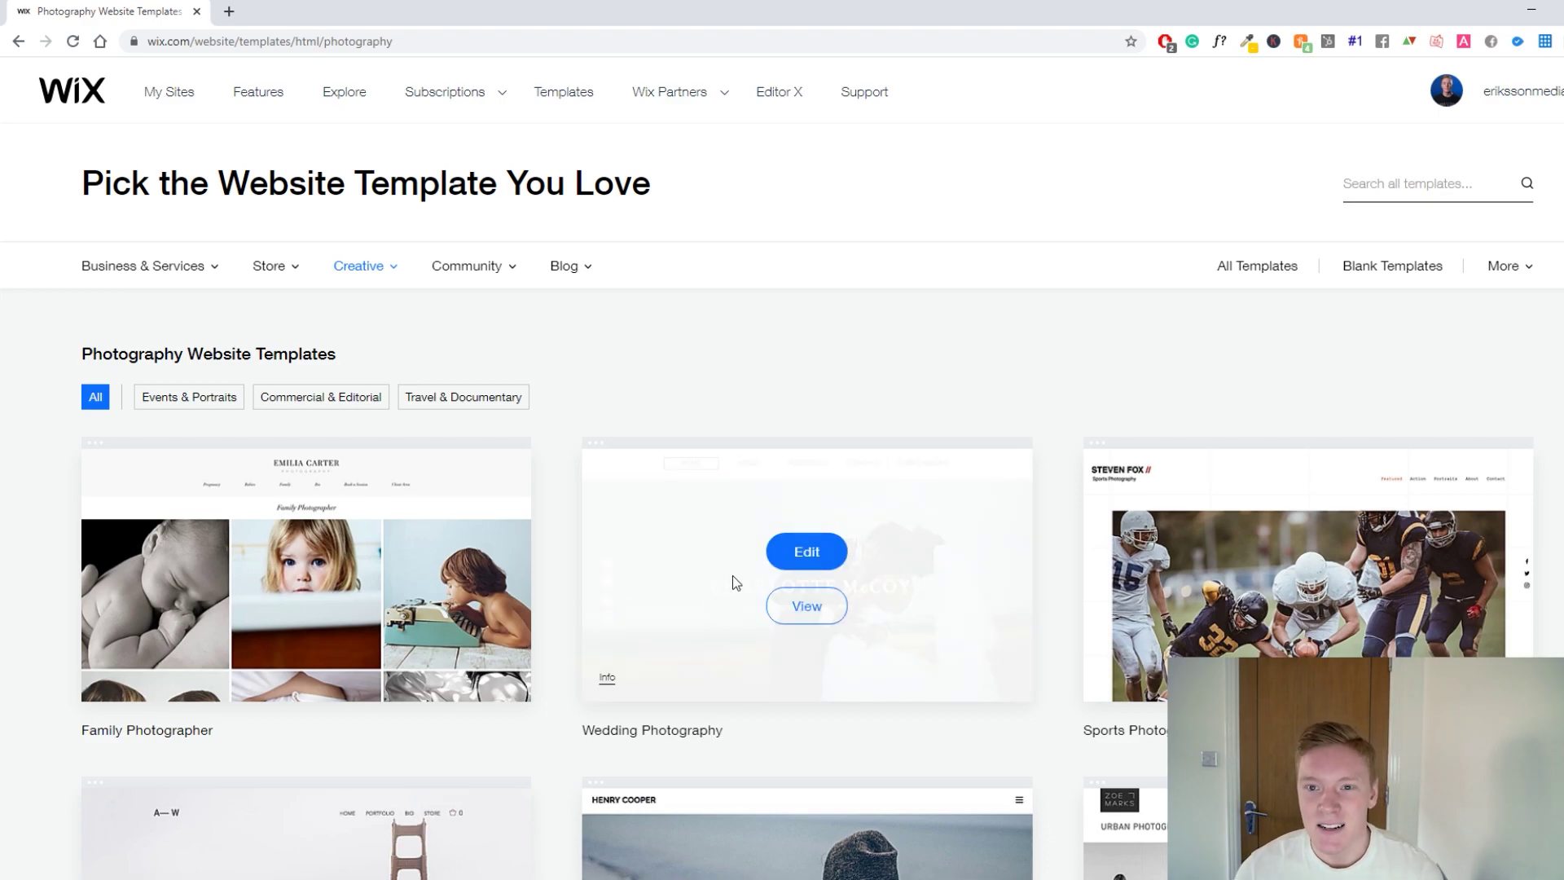
{"action": "scroll", "coordinate": [744, 569], "scroll_direction": "down", "scroll_amount": 4}
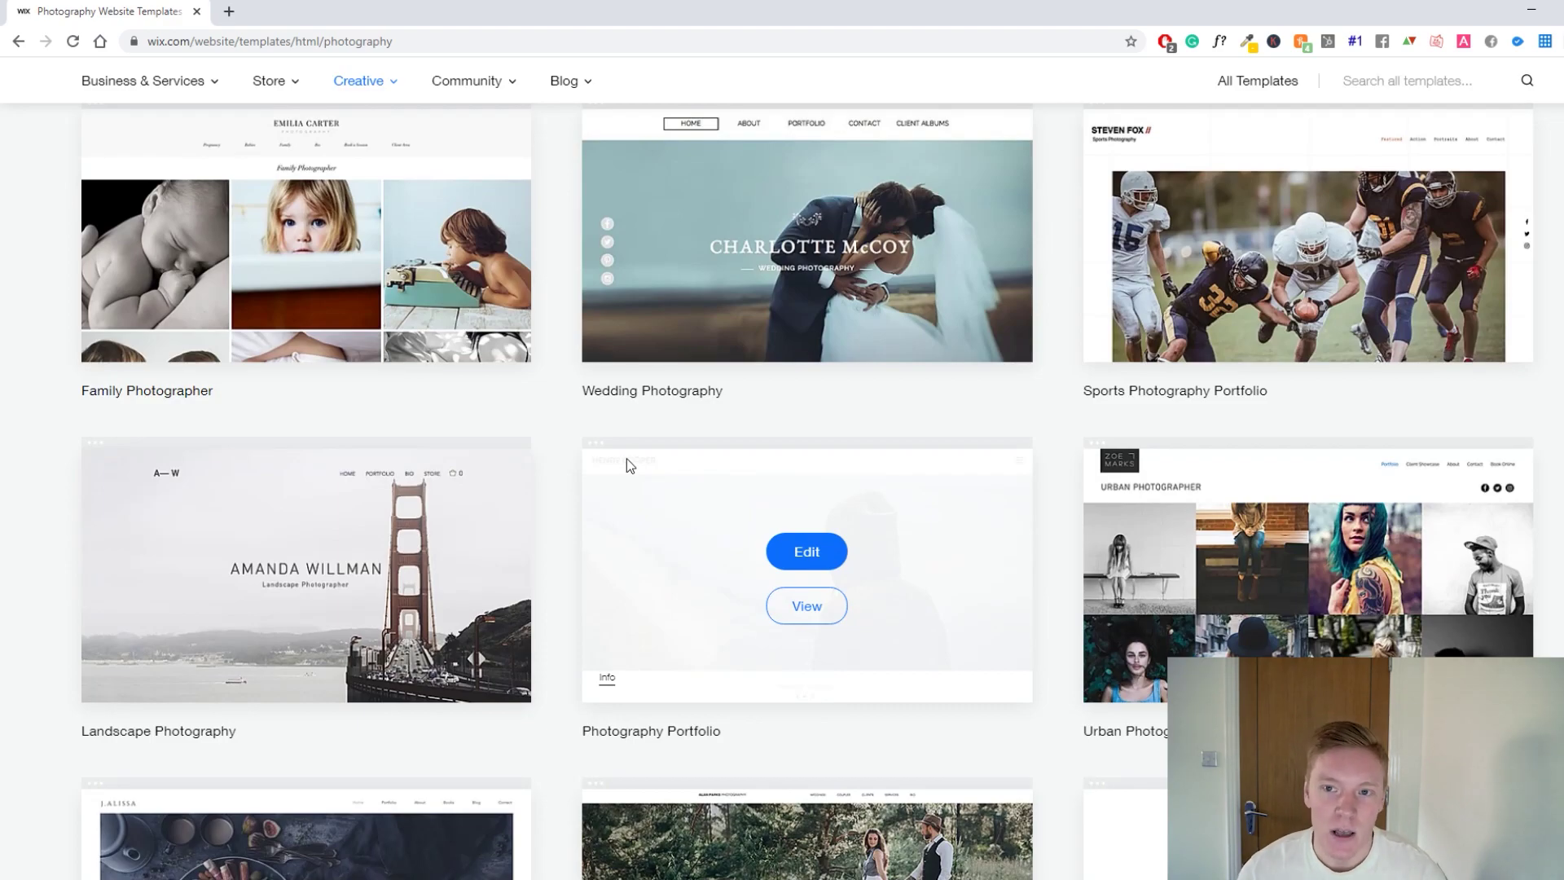
{"action": "scroll", "coordinate": [633, 458], "scroll_direction": "up", "scroll_amount": 2}
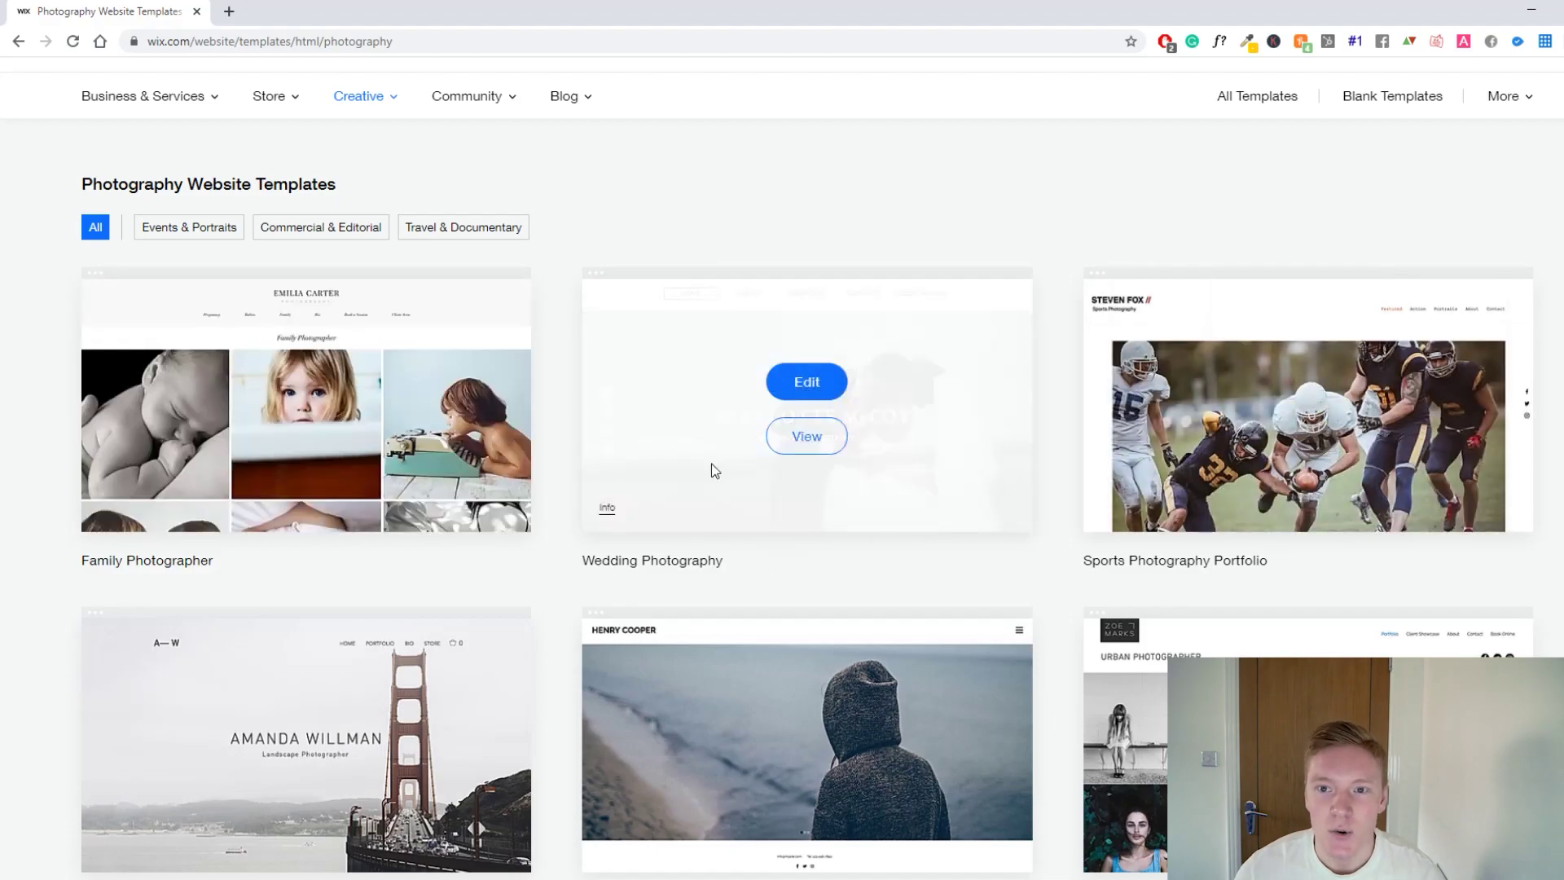
{"action": "scroll", "coordinate": [896, 489], "scroll_direction": "down", "scroll_amount": 4}
{"action": "scroll", "coordinate": [896, 483], "scroll_direction": "down", "scroll_amount": 10}
{"action": "scroll", "coordinate": [859, 447], "scroll_direction": "up", "scroll_amount": 8}
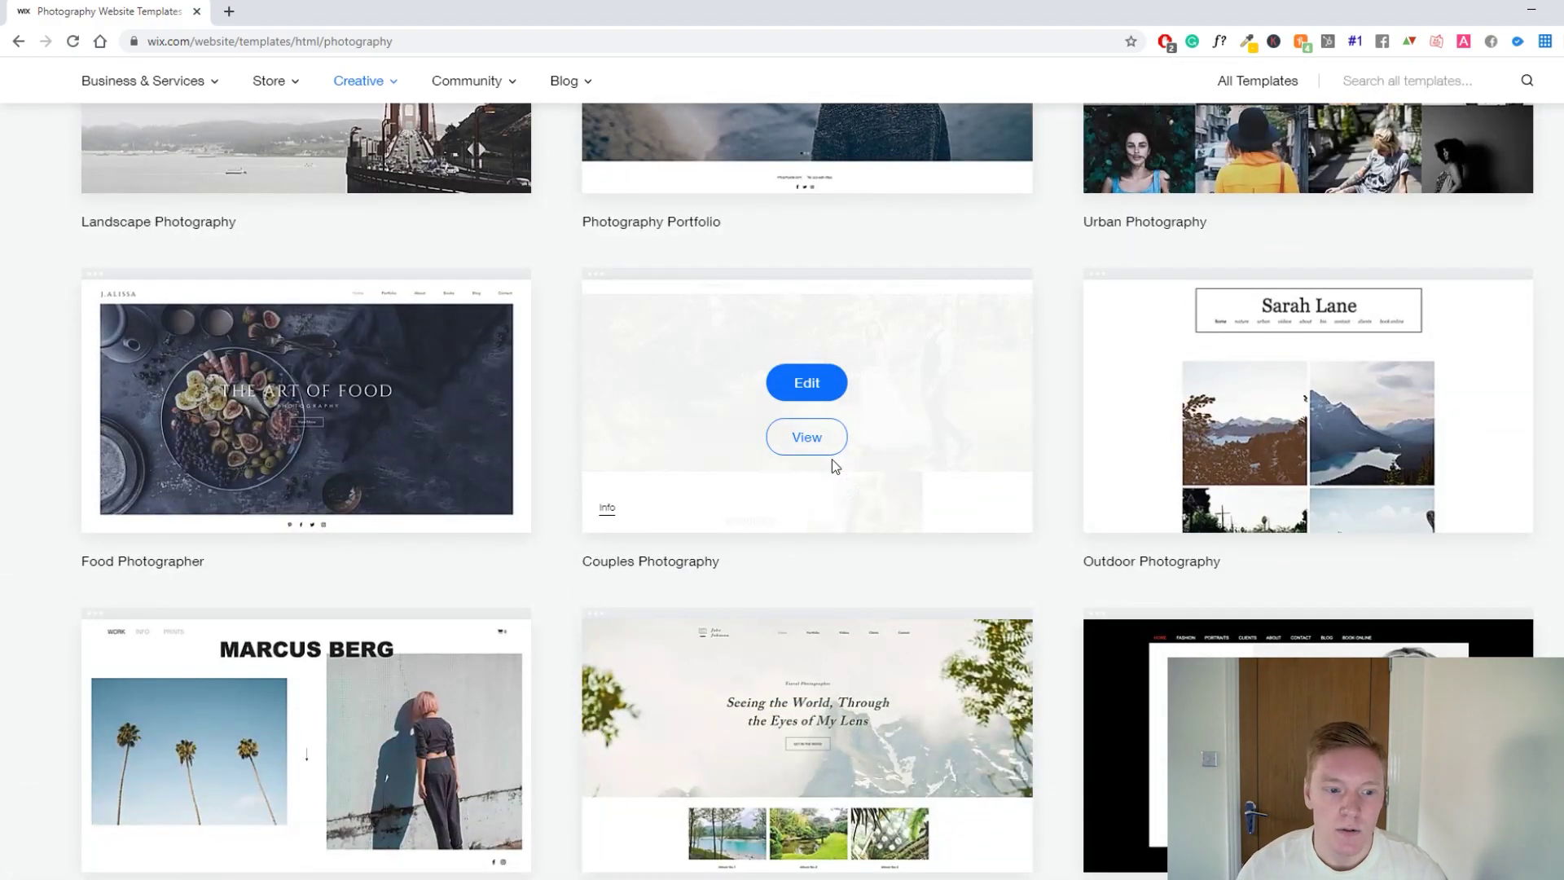
{"action": "scroll", "coordinate": [842, 468], "scroll_direction": "up", "scroll_amount": 4}
{"action": "scroll", "coordinate": [886, 398], "scroll_direction": "up", "scroll_amount": 3}
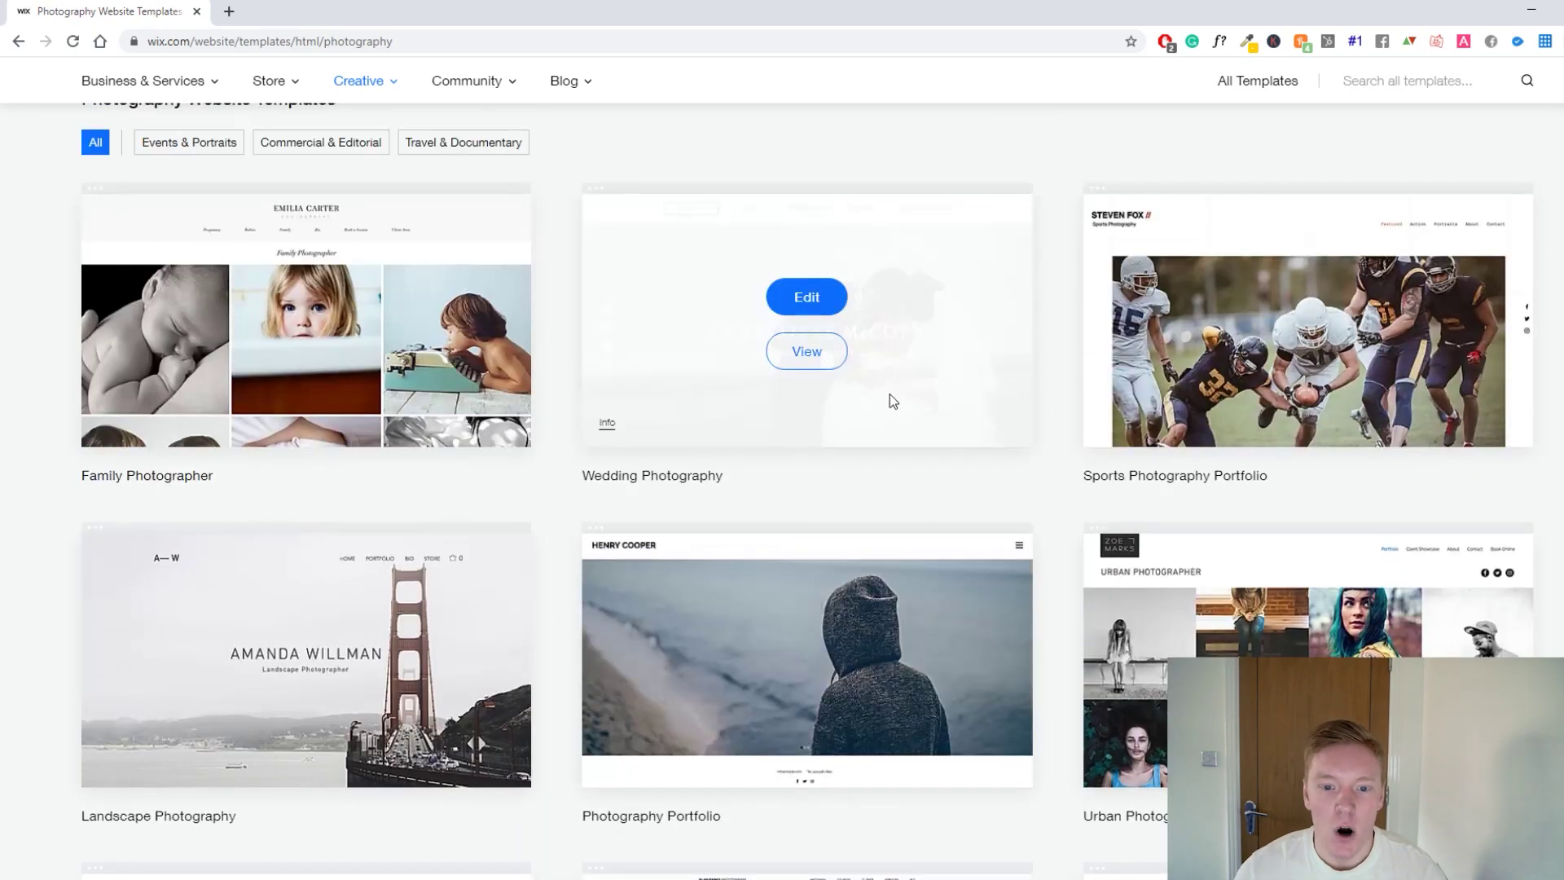
{"action": "scroll", "coordinate": [888, 391], "scroll_direction": "up", "scroll_amount": 3}
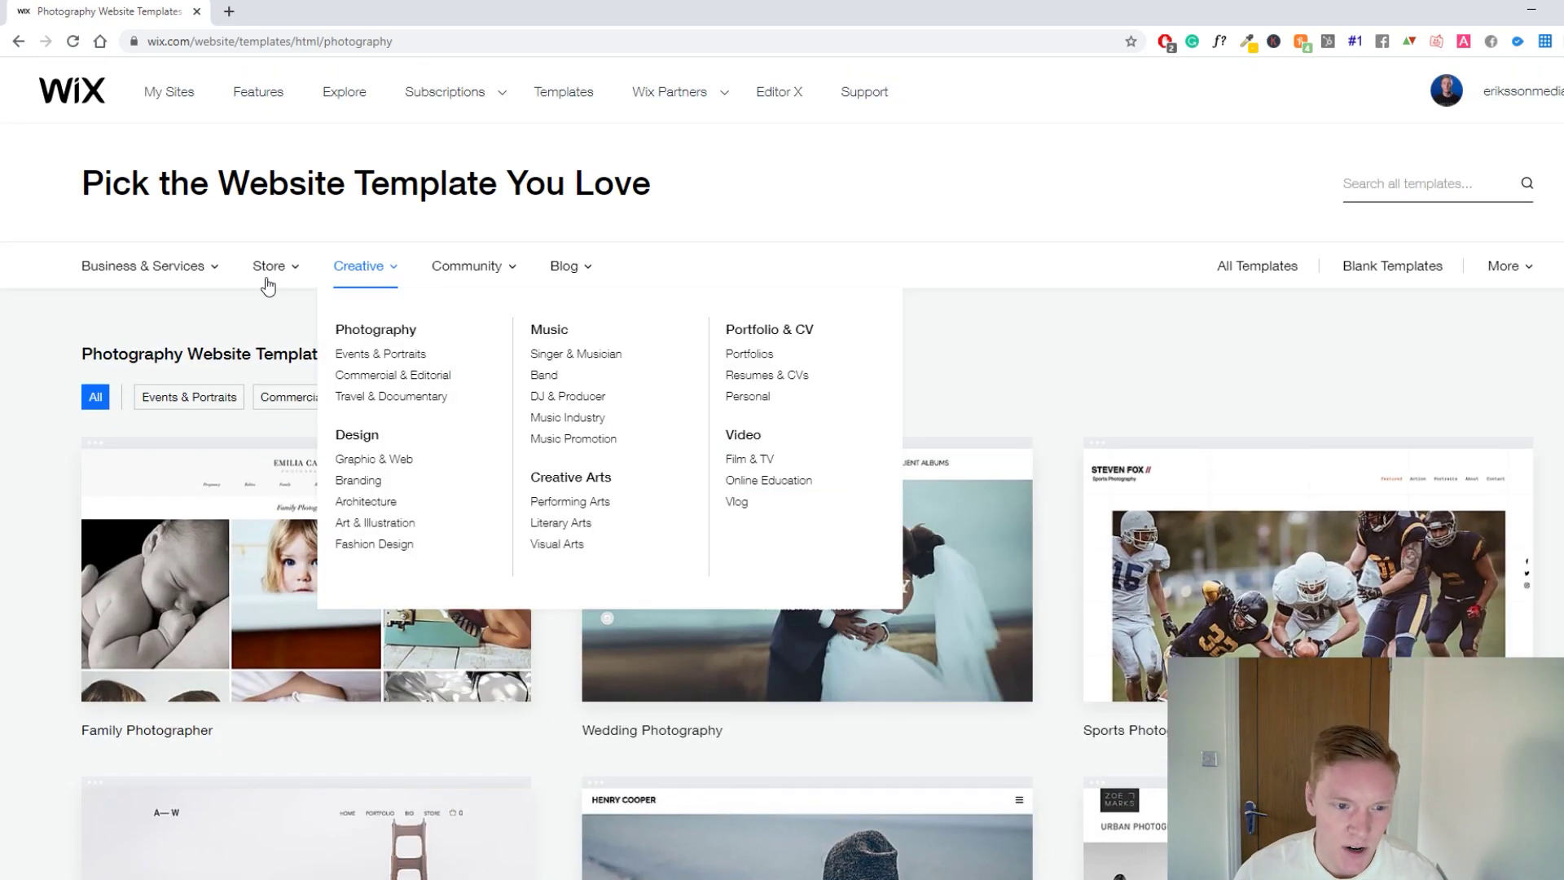
Check the Store and Business & Services template categories and show the Hair templates under Beauty & Hair.
{"action": "mouse_move", "coordinate": [281, 281]}
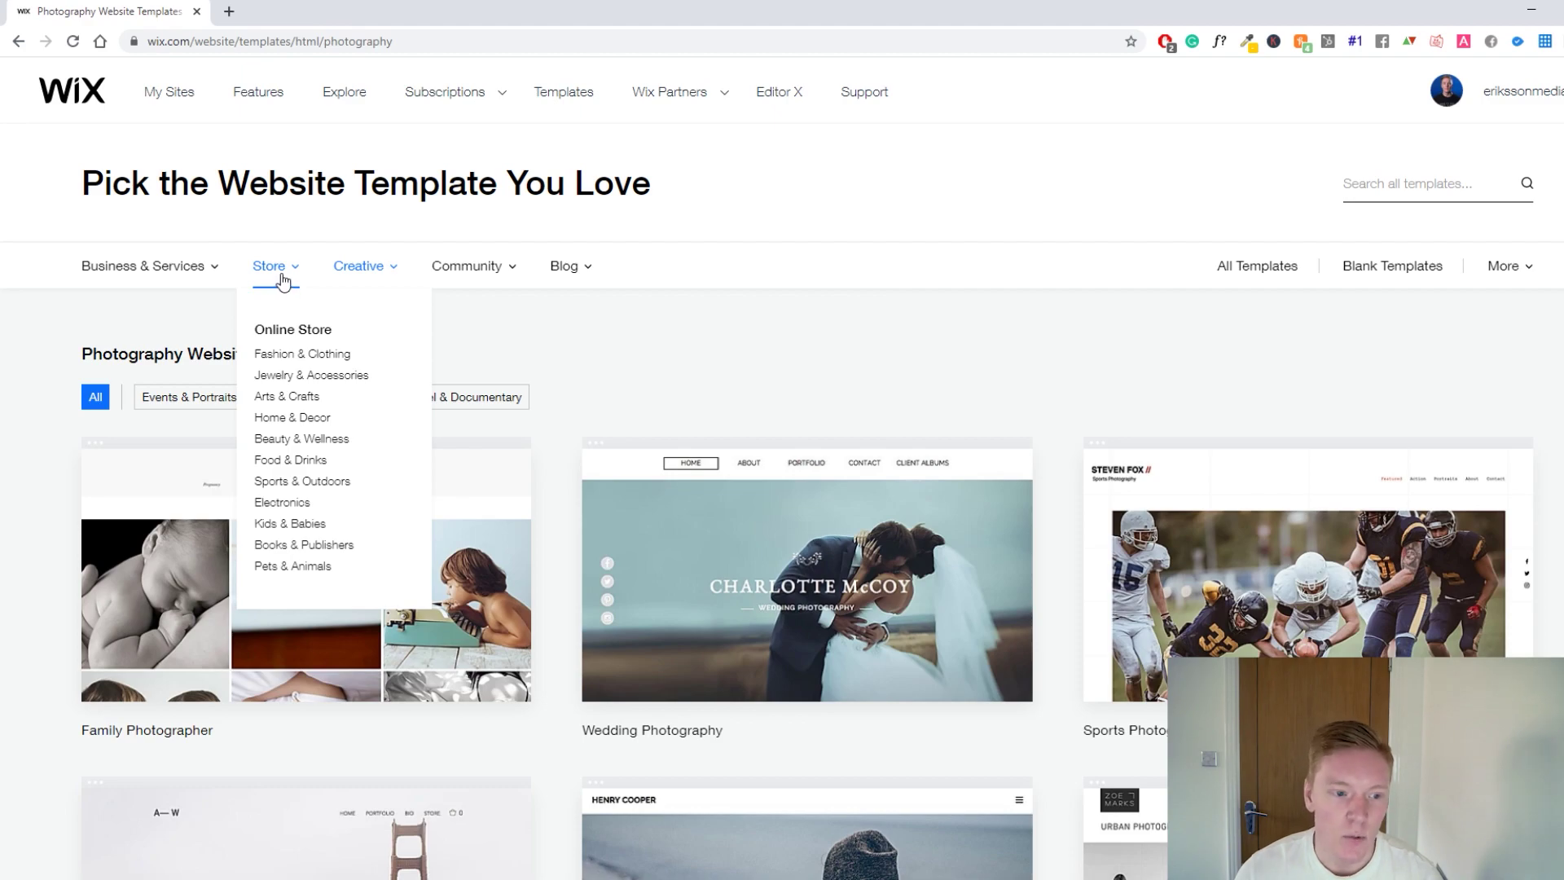
{"action": "mouse_move", "coordinate": [212, 283]}
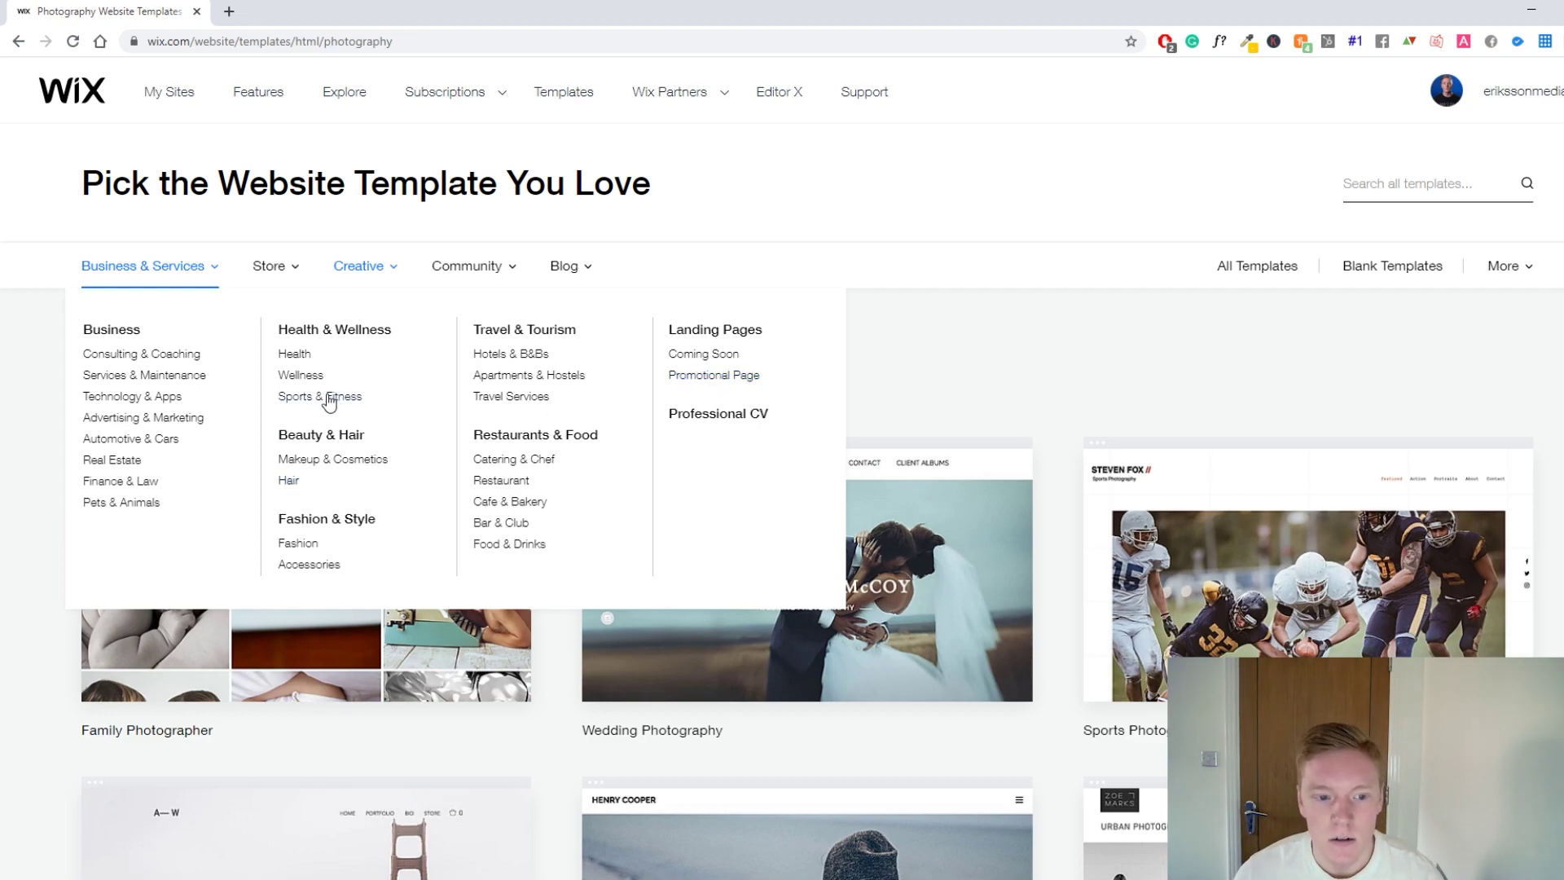
{"action": "left_click", "coordinate": [290, 483]}
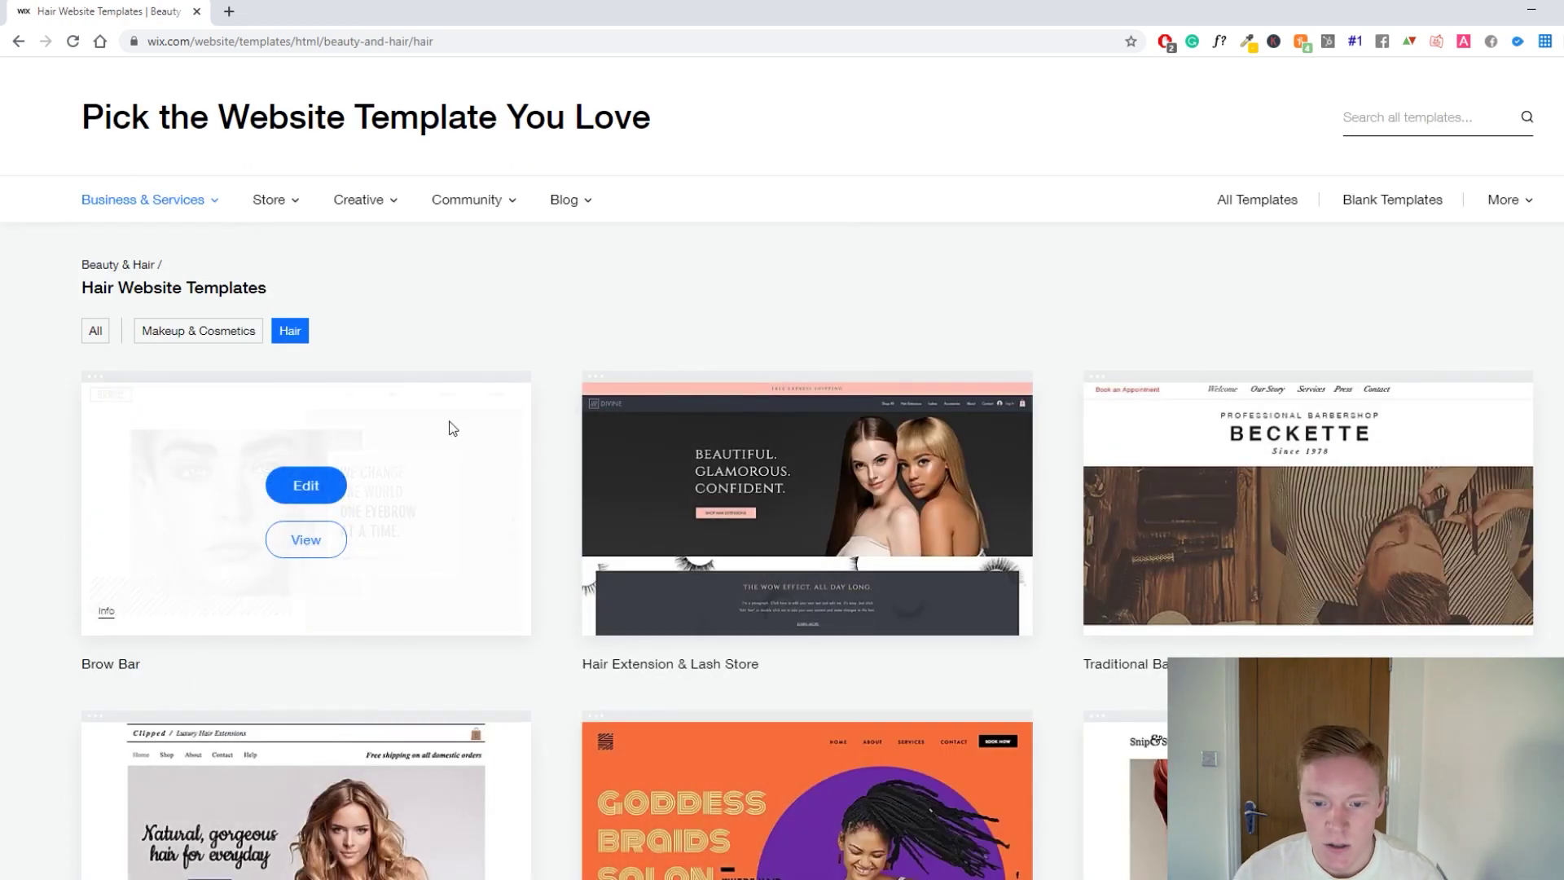
Look through the Hair website templates and view a preview of the Barbershop template.
{"action": "scroll", "coordinate": [651, 432], "scroll_direction": "down", "scroll_amount": 2}
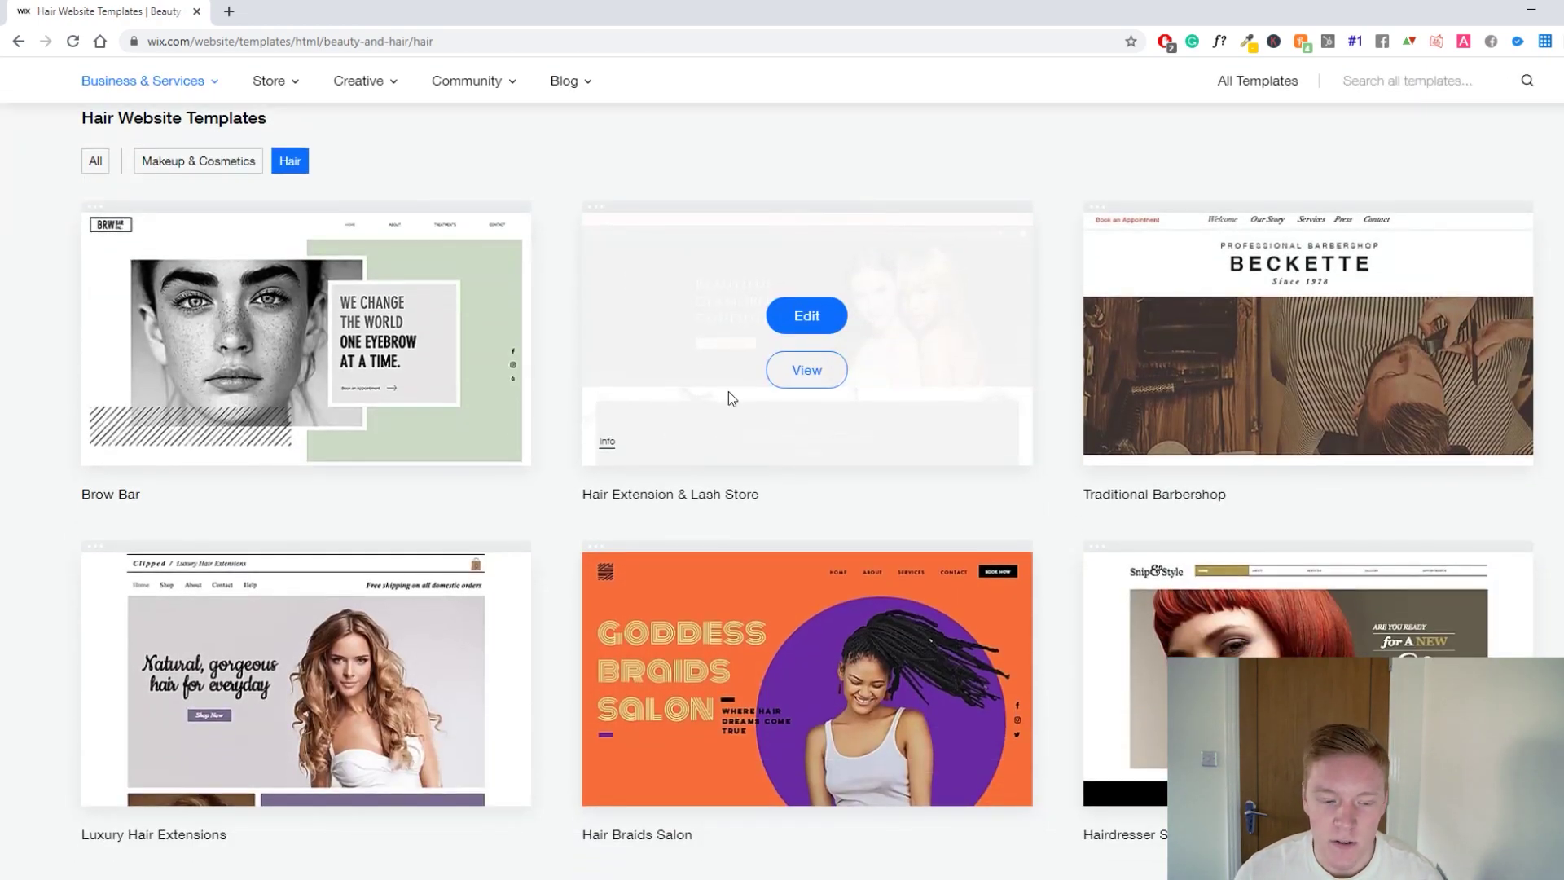
{"action": "scroll", "coordinate": [989, 469], "scroll_direction": "down", "scroll_amount": 1}
{"action": "scroll", "coordinate": [994, 440], "scroll_direction": "down", "scroll_amount": 2}
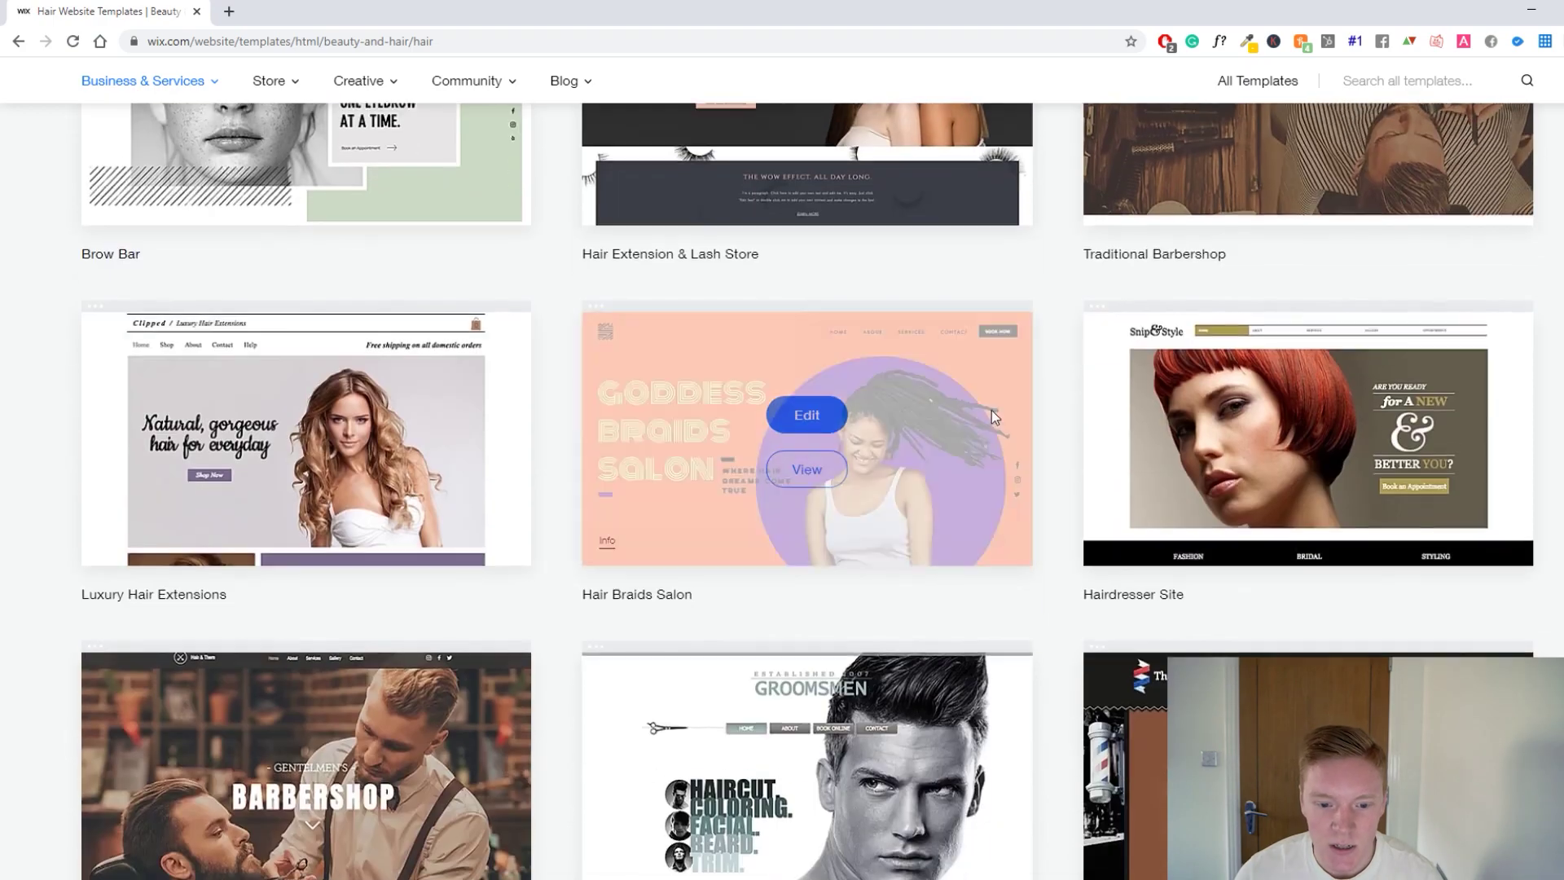
{"action": "scroll", "coordinate": [847, 377], "scroll_direction": "down", "scroll_amount": 3}
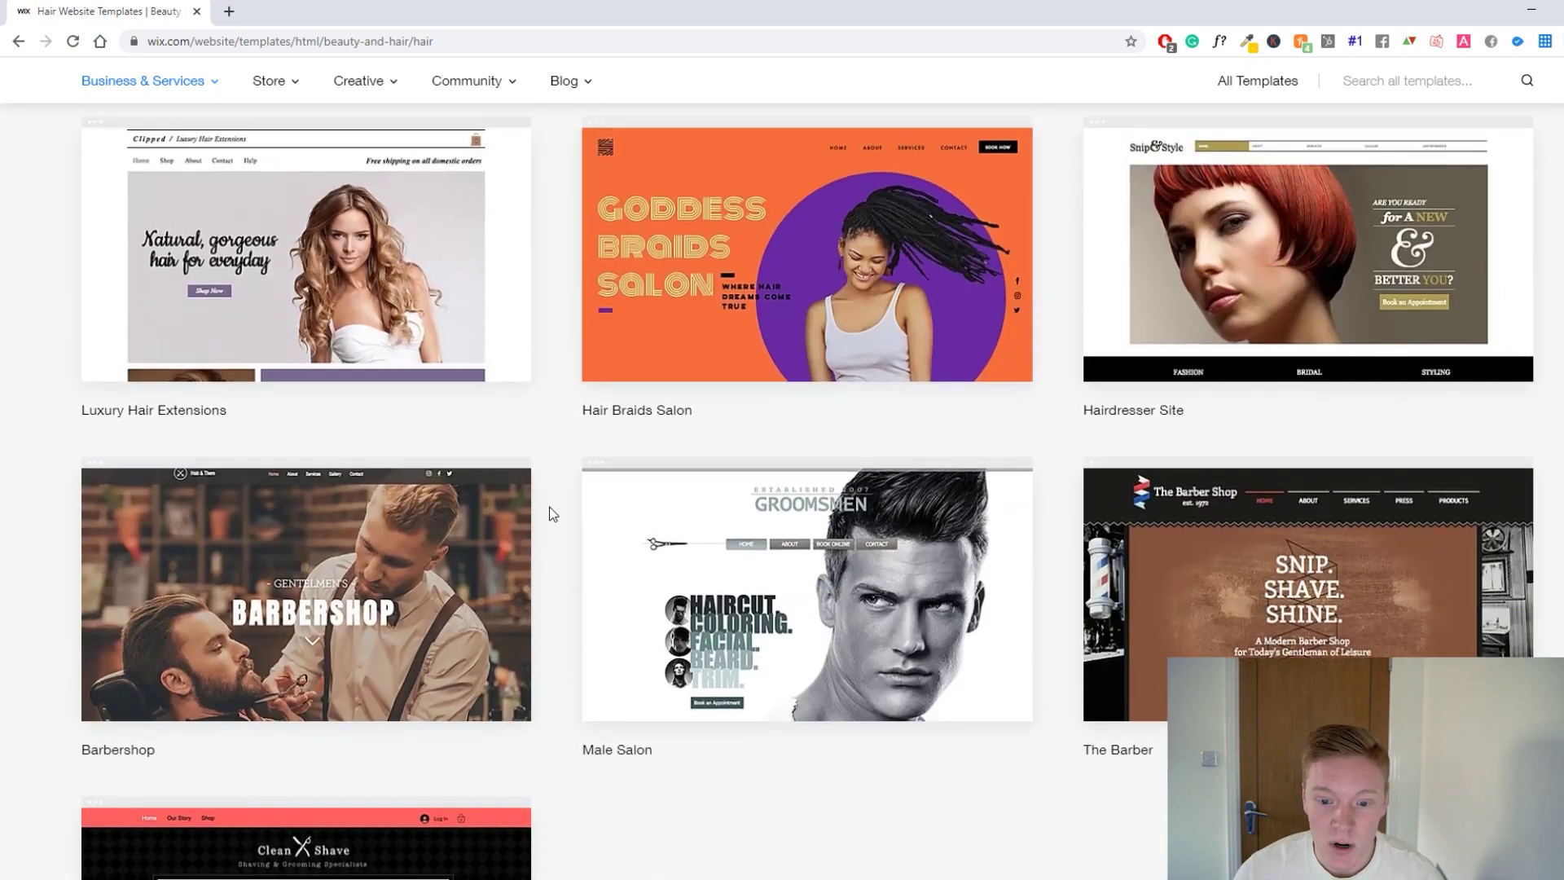
{"action": "scroll", "coordinate": [647, 514], "scroll_direction": "up", "scroll_amount": 5}
{"action": "scroll", "coordinate": [639, 514], "scroll_direction": "up", "scroll_amount": 1}
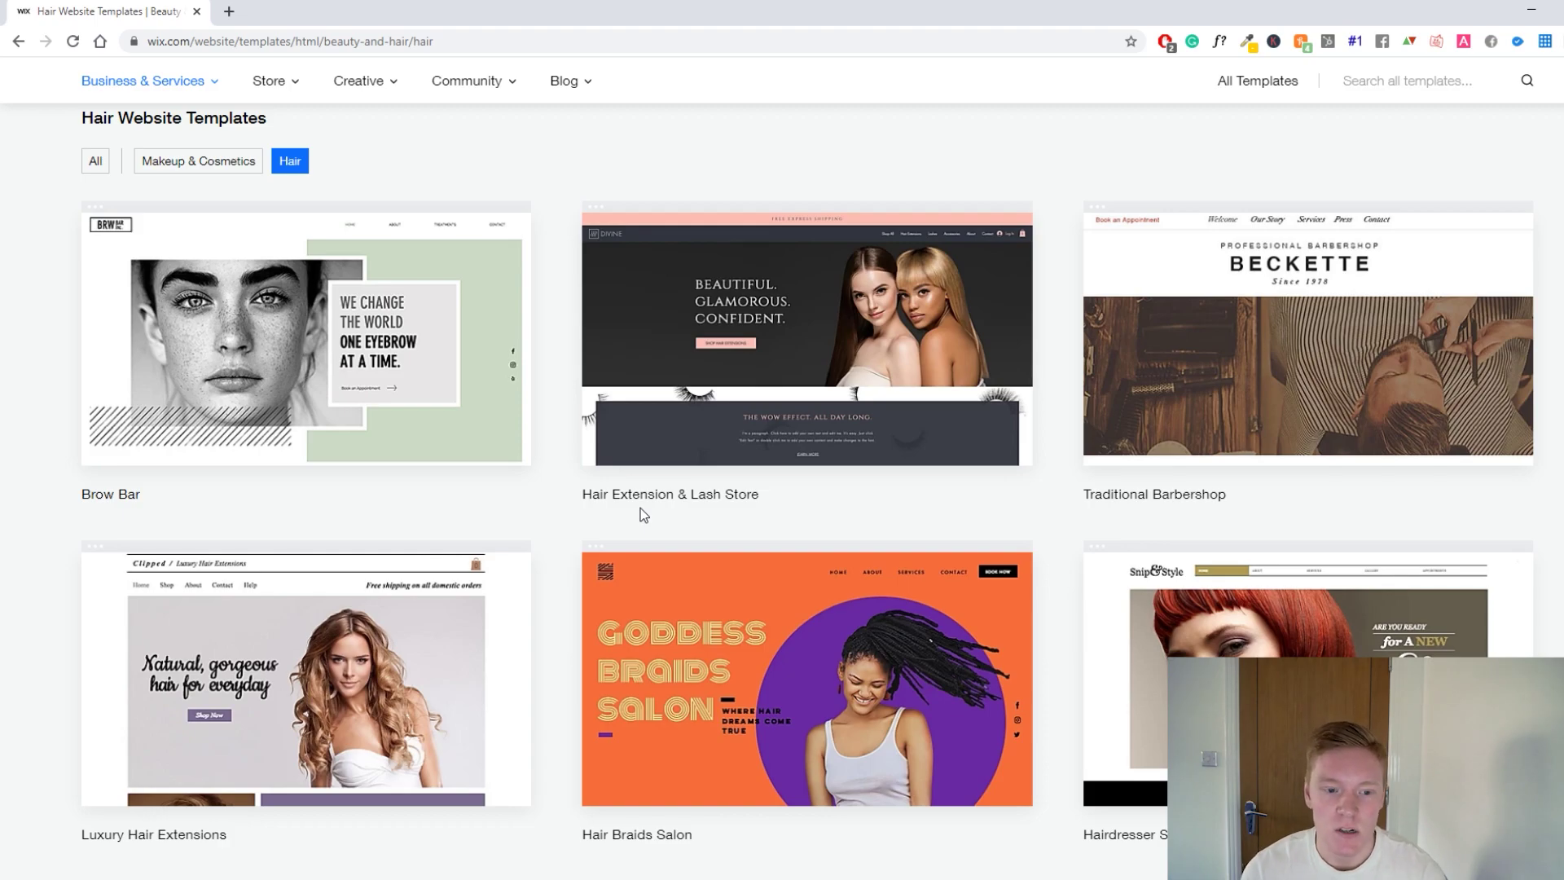
{"action": "scroll", "coordinate": [639, 513], "scroll_direction": "down", "scroll_amount": 5}
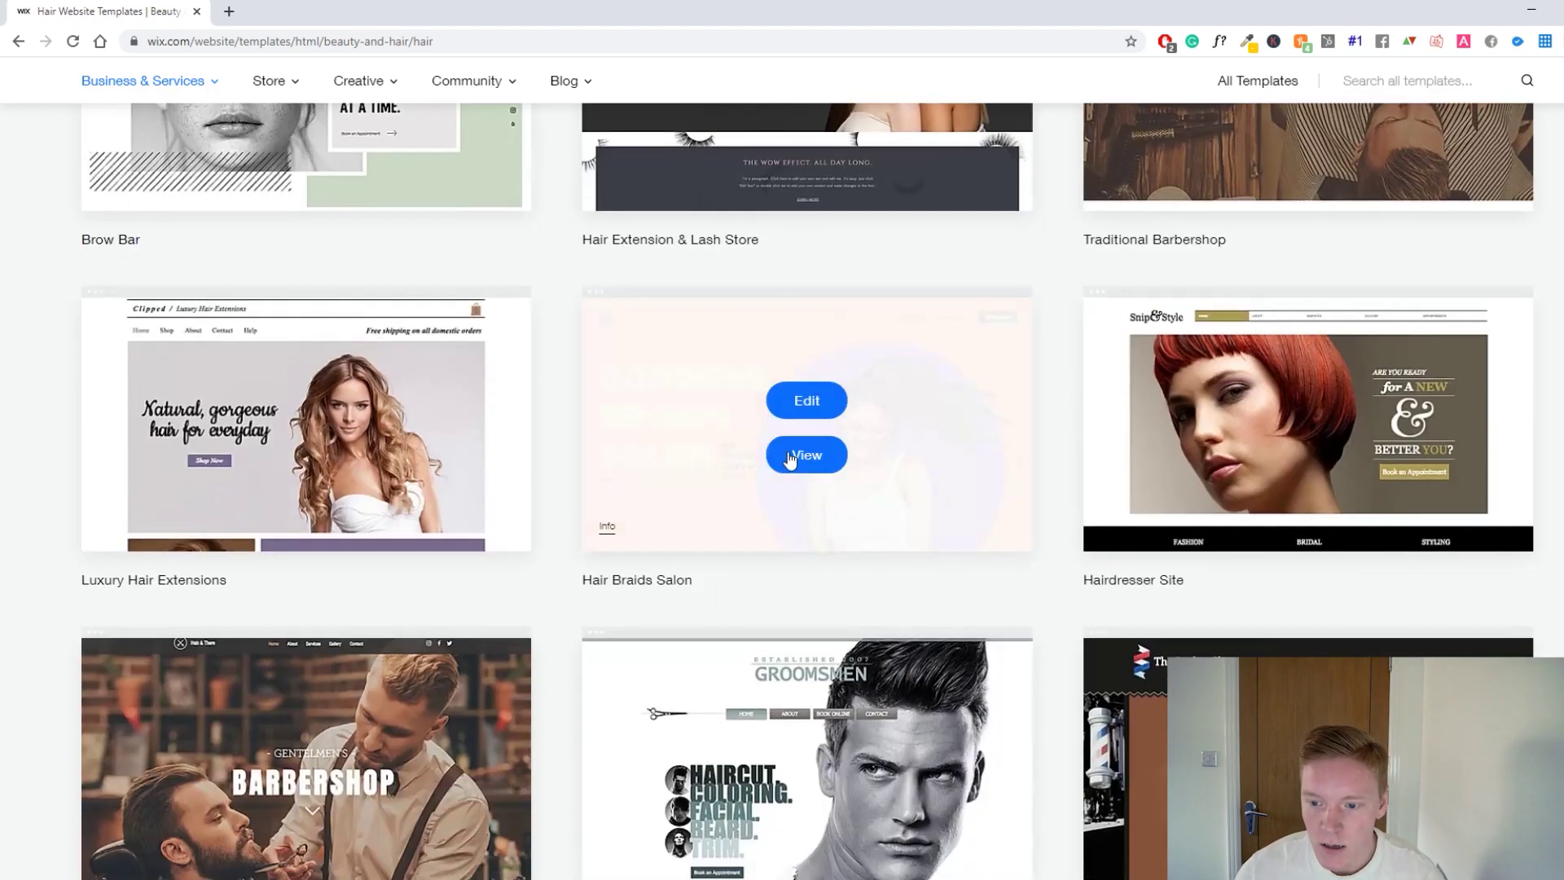
{"action": "scroll", "coordinate": [689, 394], "scroll_direction": "down", "scroll_amount": 2}
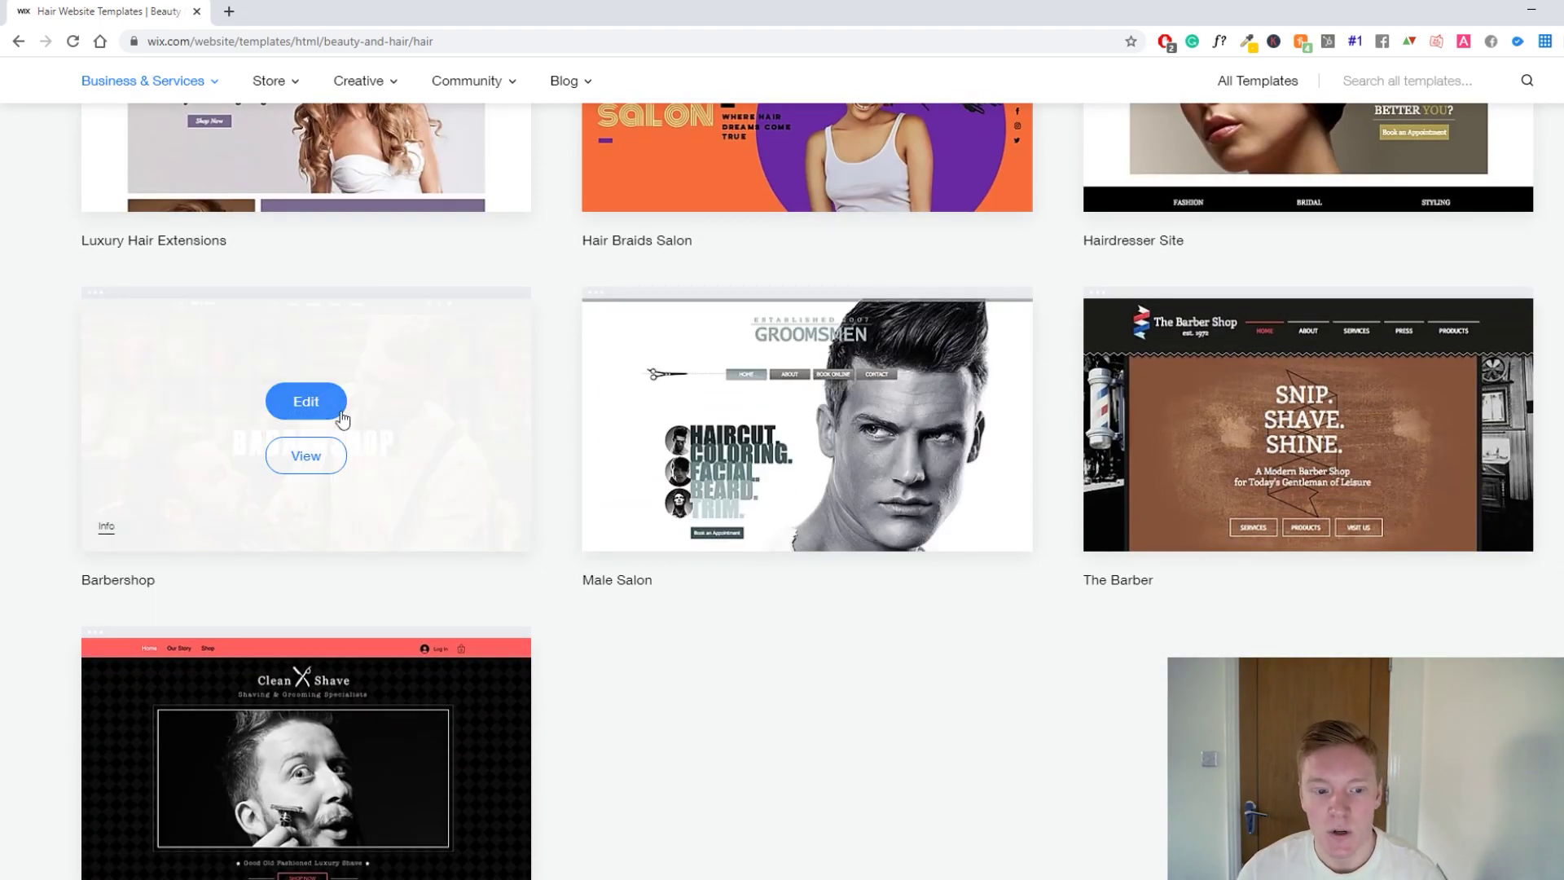
{"action": "left_click", "coordinate": [323, 461]}
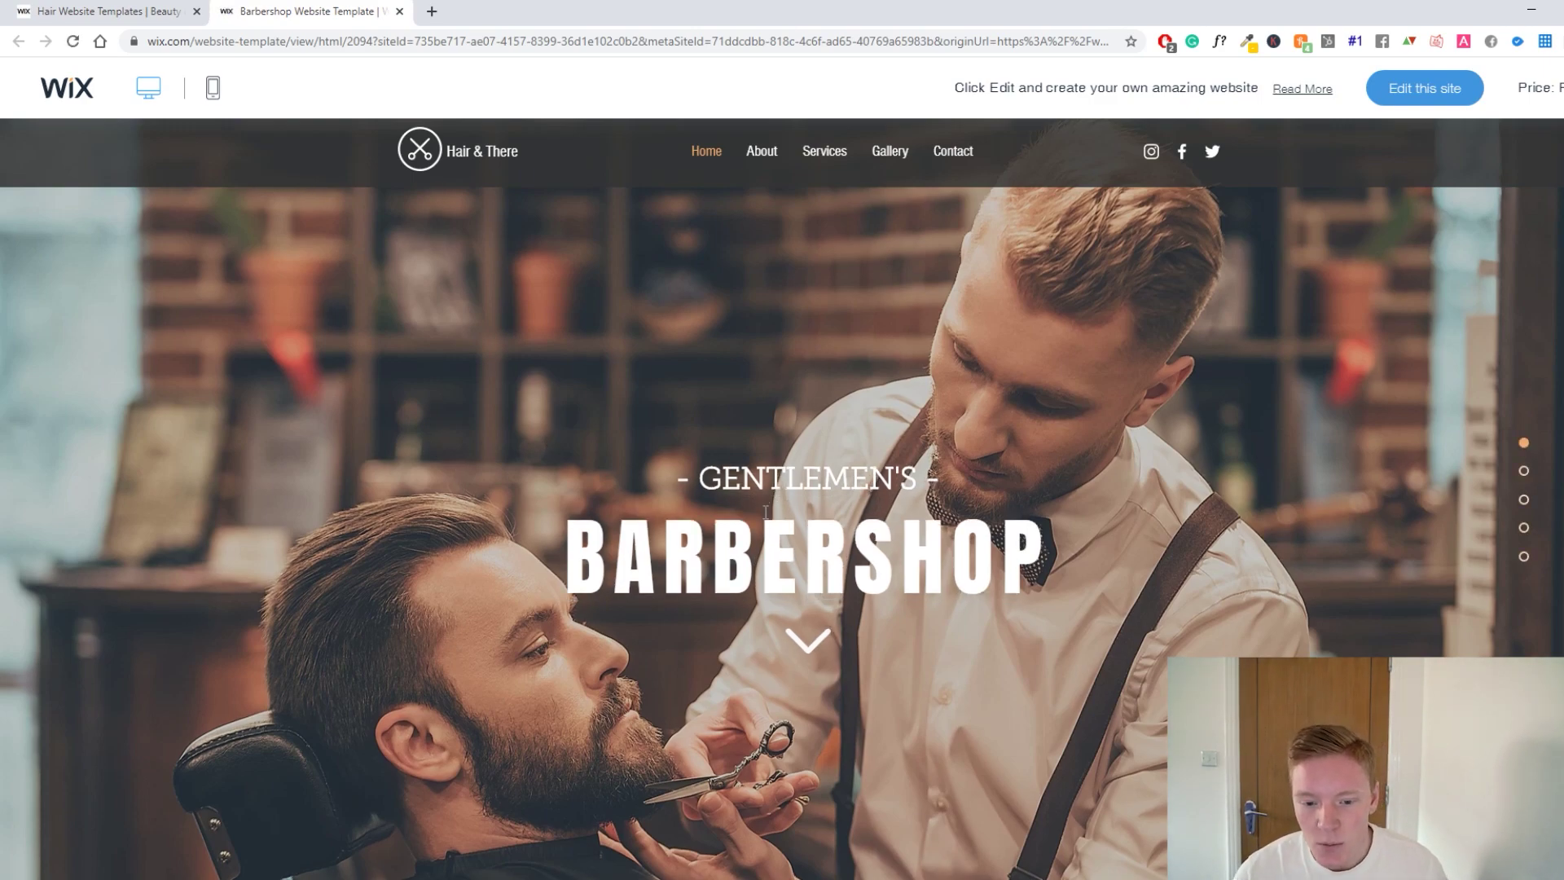
Go from the Barbershop preview's home section to its About section and dismiss the starting-point popup.
{"action": "scroll", "coordinate": [794, 485], "scroll_direction": "down", "scroll_amount": 3}
{"action": "scroll", "coordinate": [813, 497], "scroll_direction": "up", "scroll_amount": 2}
{"action": "left_click", "coordinate": [809, 575]}
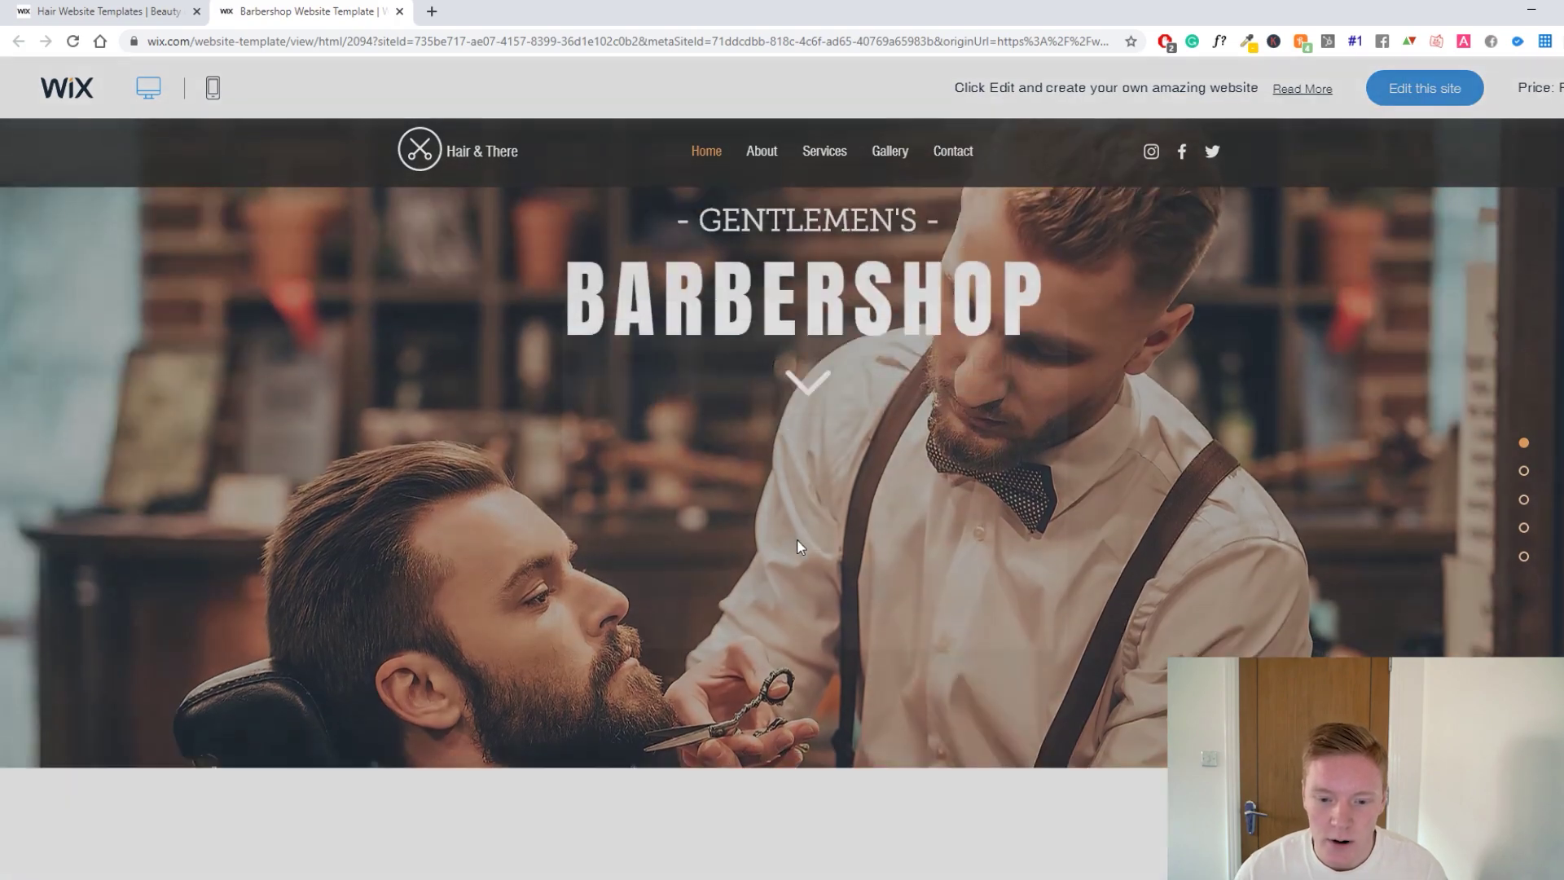
{"action": "left_click", "coordinate": [1052, 311]}
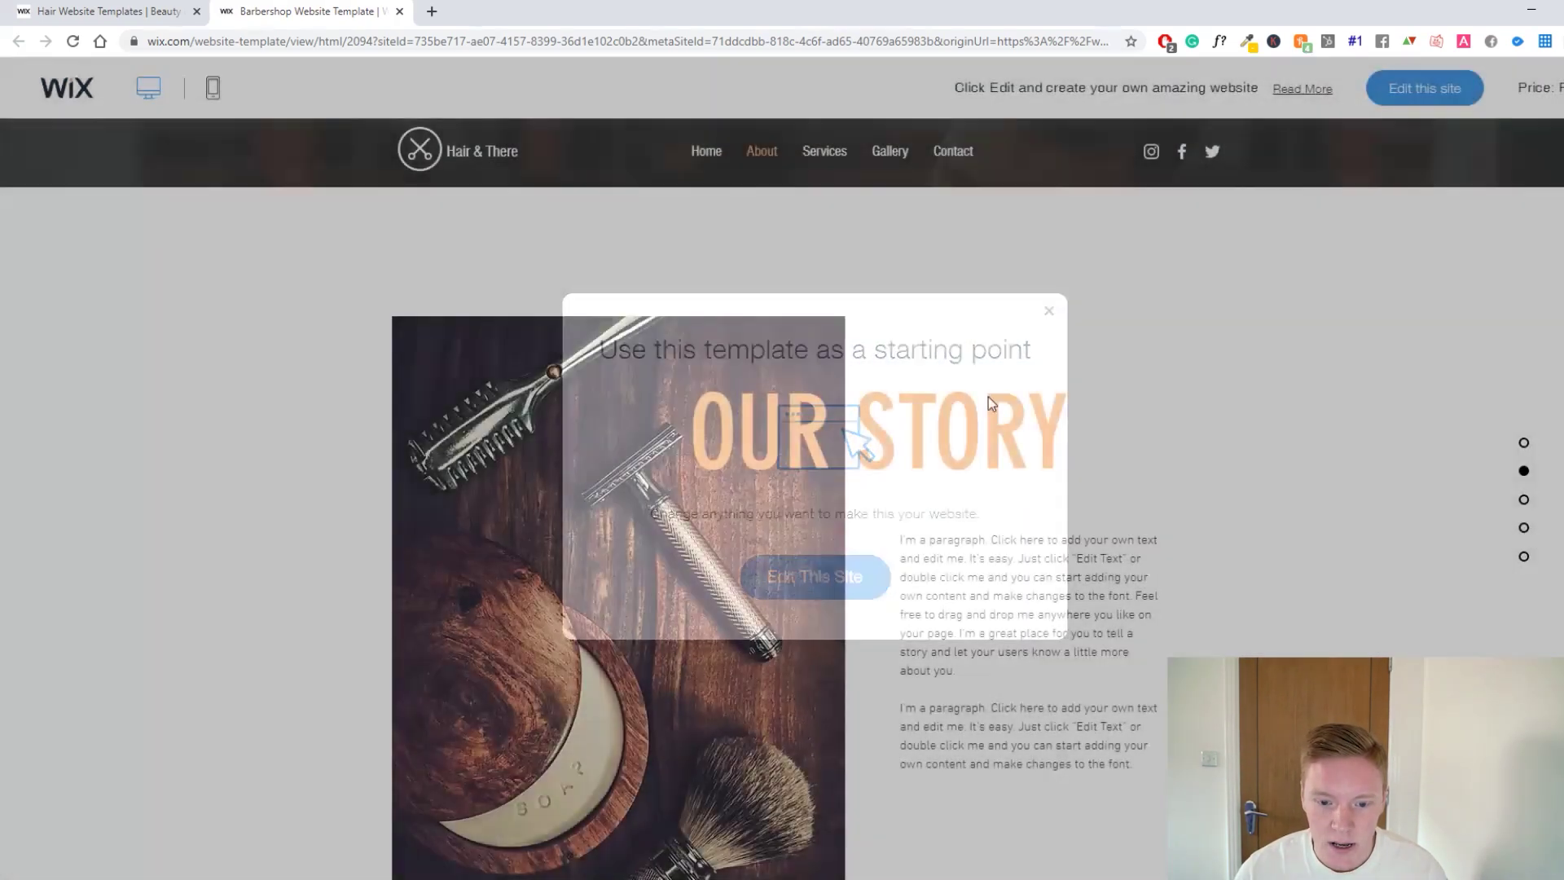
Examine the Our Story, Services, Gallery and Contact sections of the Barbershop template preview.
{"action": "scroll", "coordinate": [1088, 460], "scroll_direction": "down", "scroll_amount": 8}
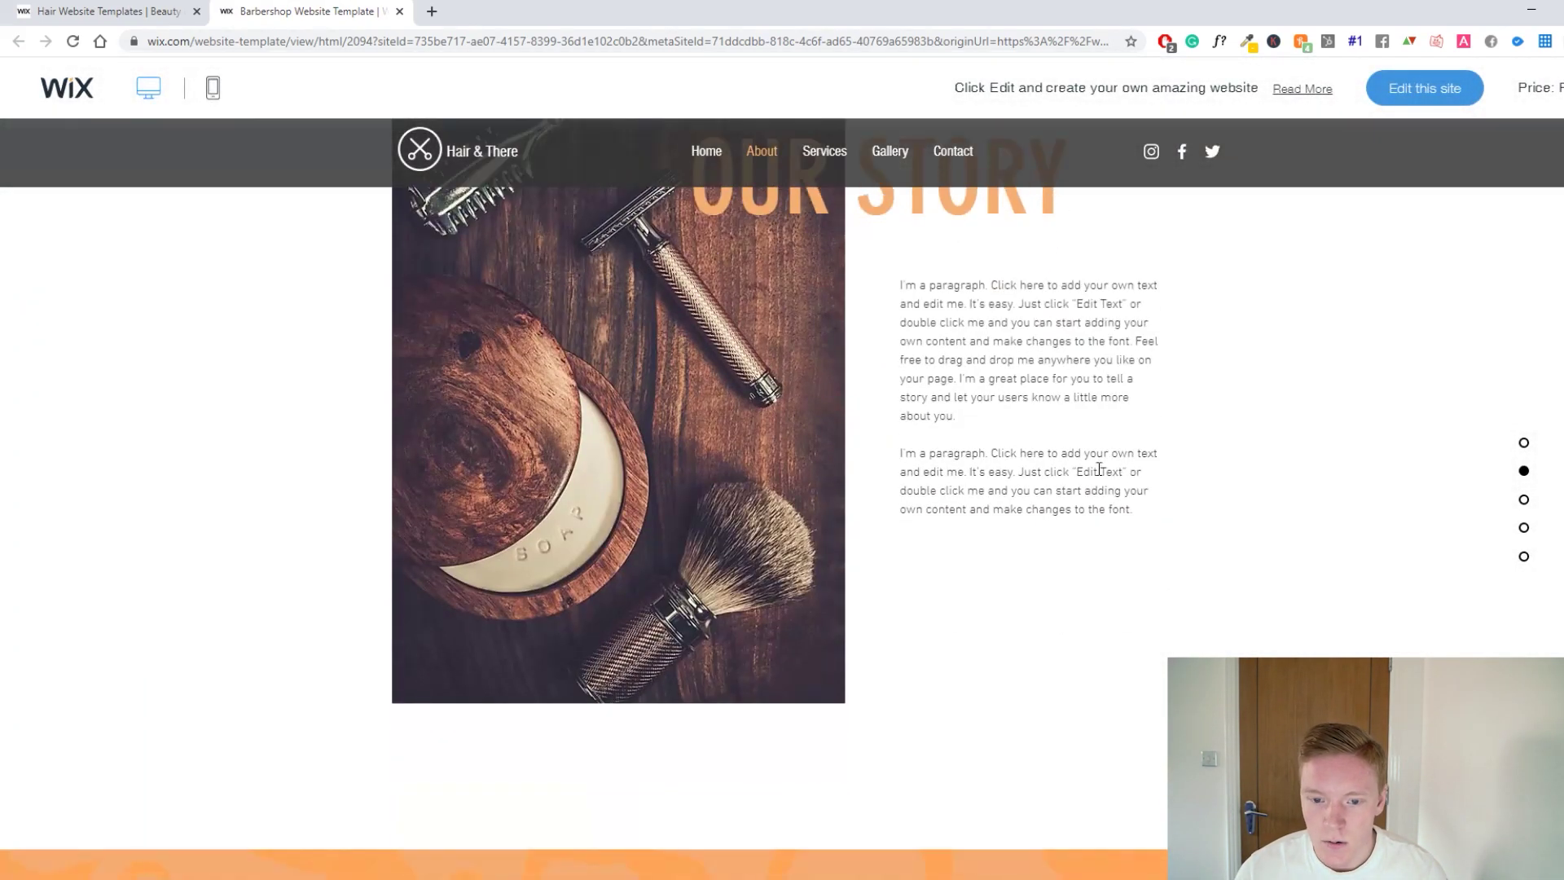
{"action": "scroll", "coordinate": [1019, 460], "scroll_direction": "down", "scroll_amount": 5}
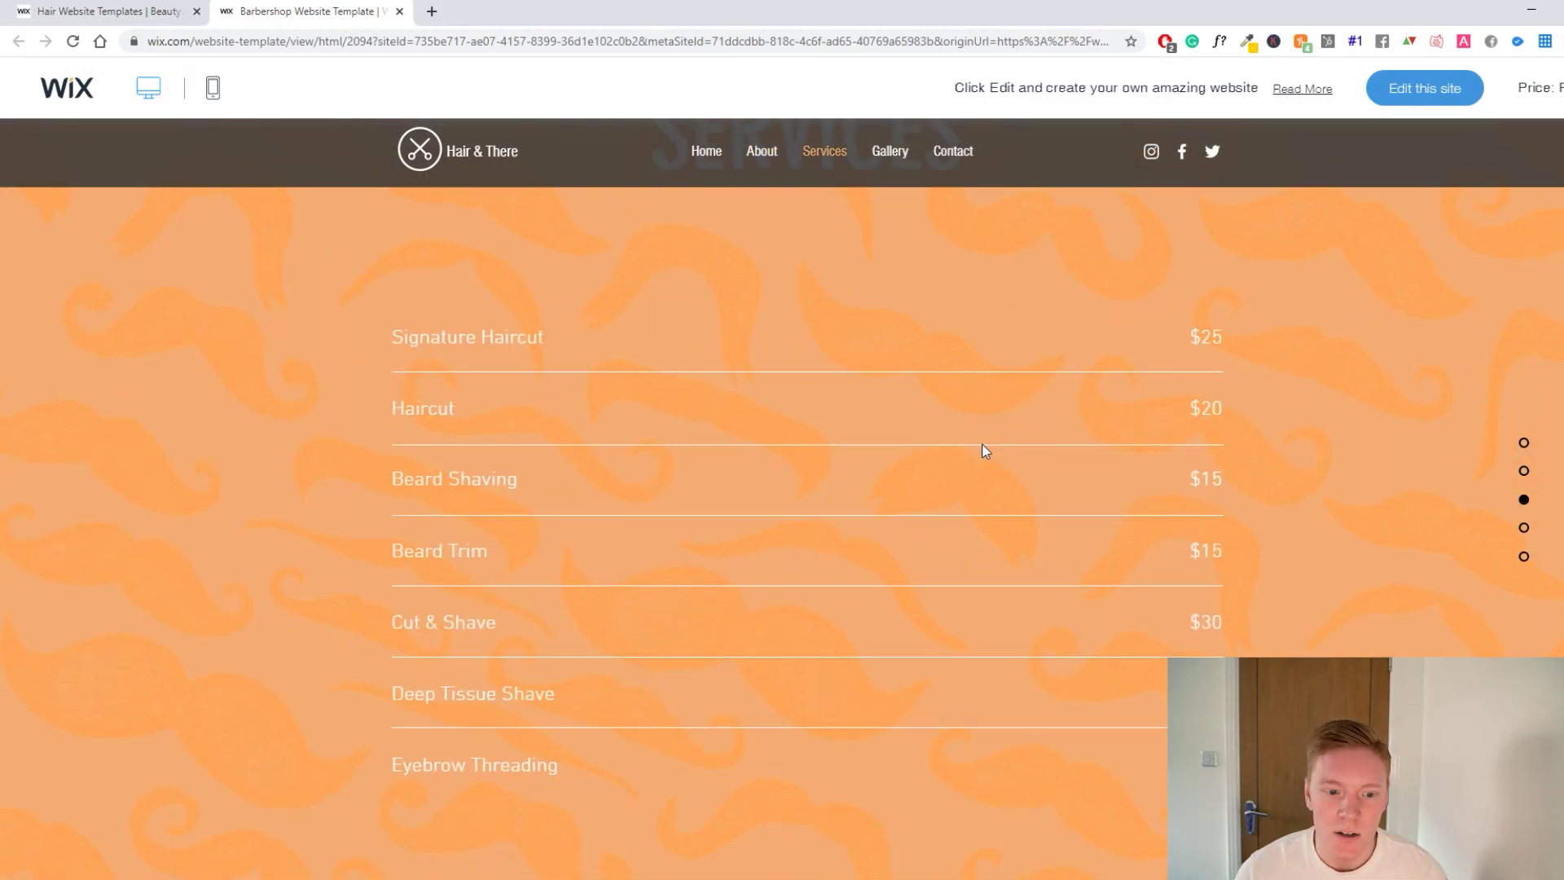
{"action": "scroll", "coordinate": [827, 369], "scroll_direction": "down", "scroll_amount": 10}
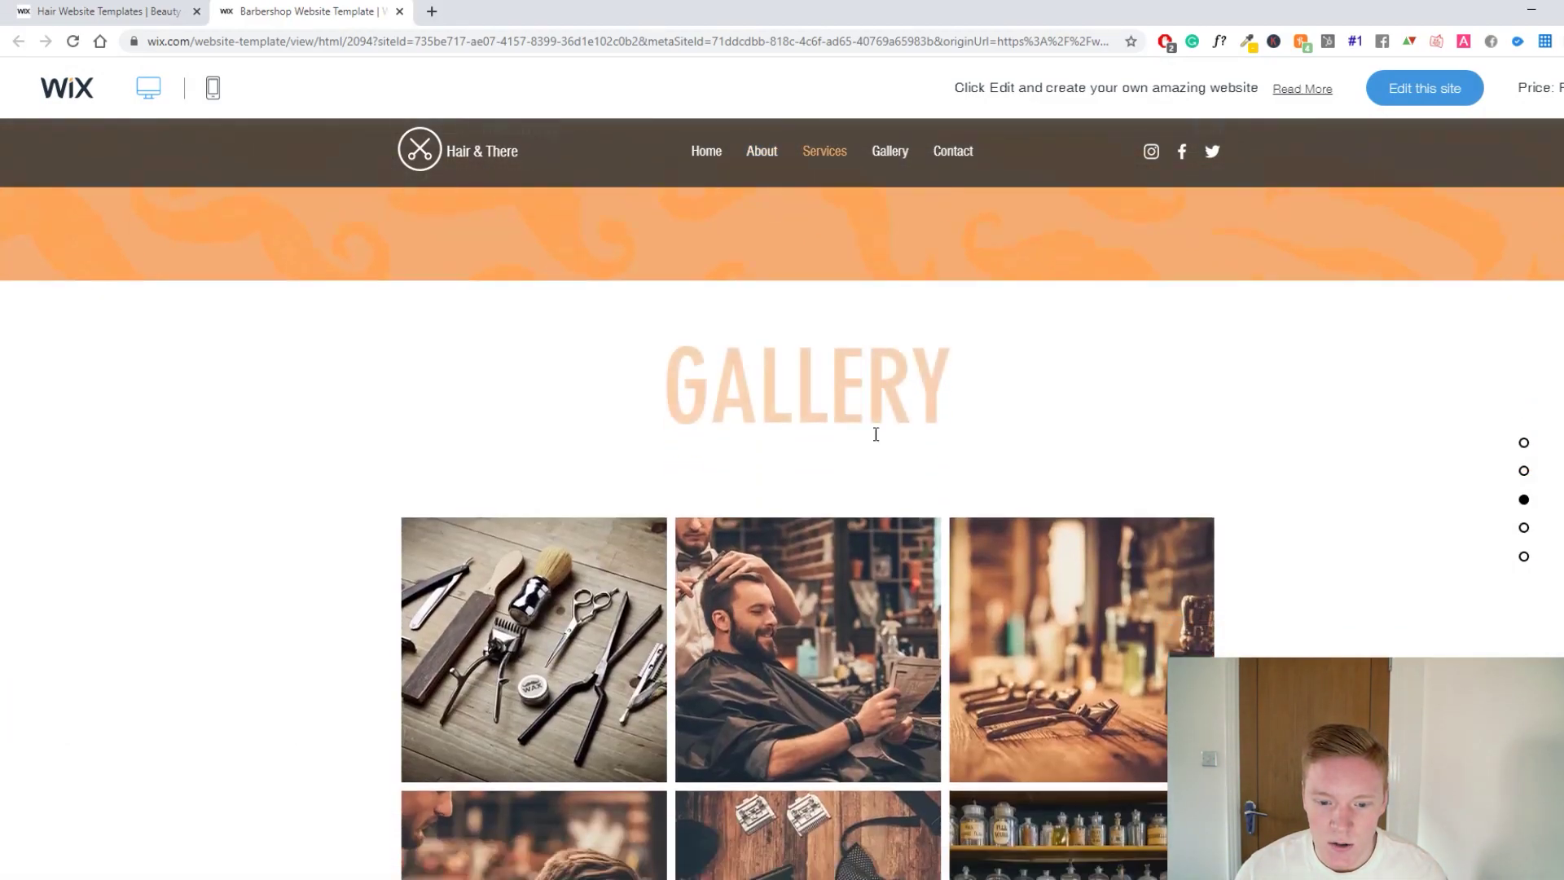
{"action": "scroll", "coordinate": [784, 460], "scroll_direction": "up", "scroll_amount": 2}
{"action": "scroll", "coordinate": [758, 489], "scroll_direction": "down", "scroll_amount": 4}
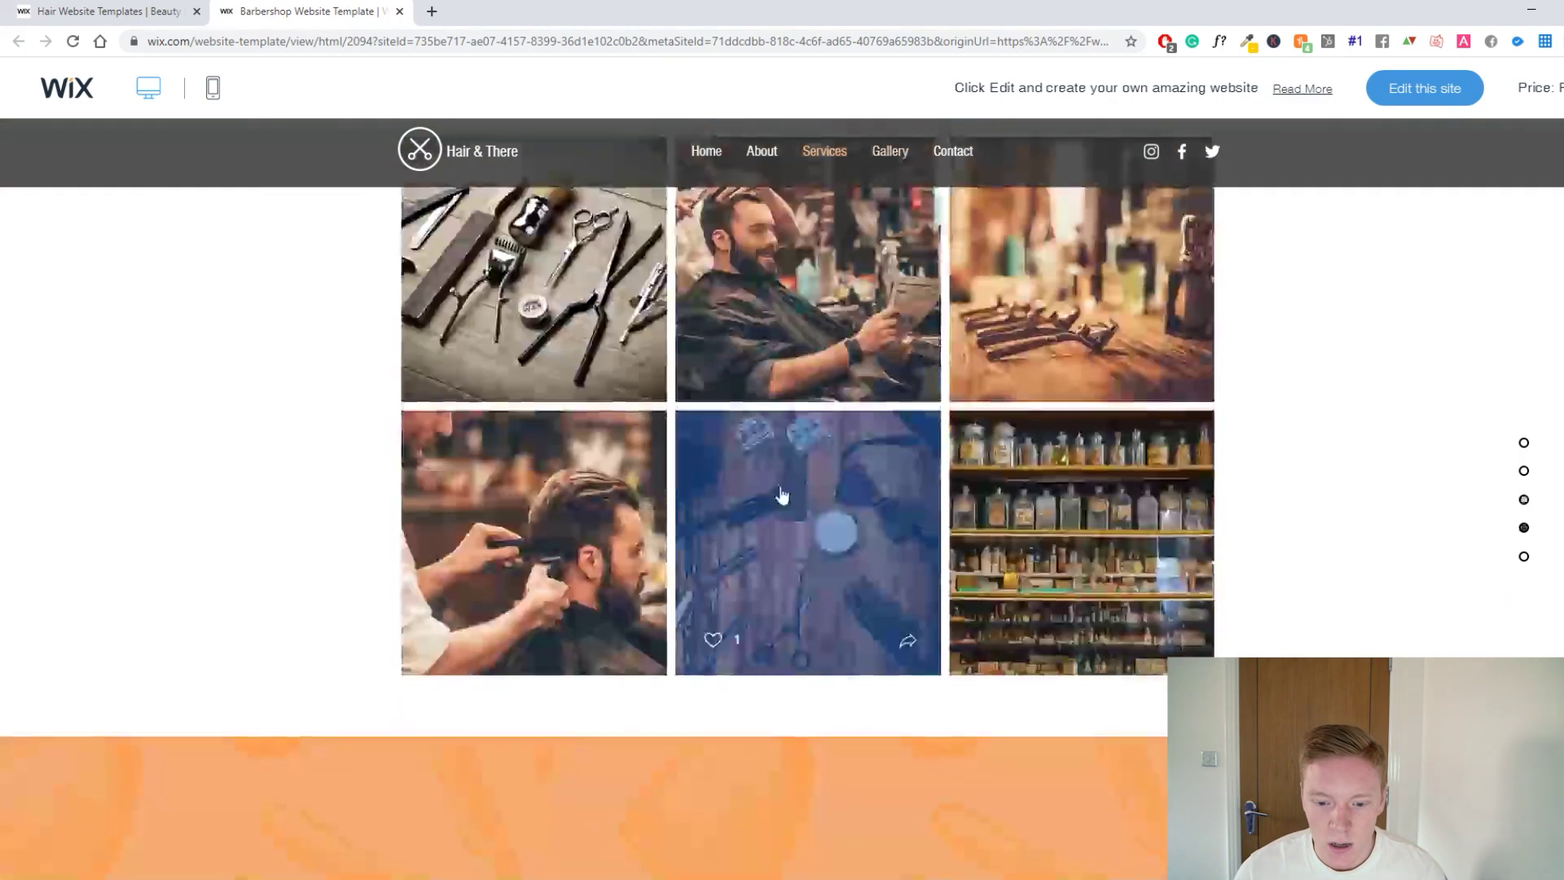
{"action": "scroll", "coordinate": [709, 547], "scroll_direction": "up", "scroll_amount": 3}
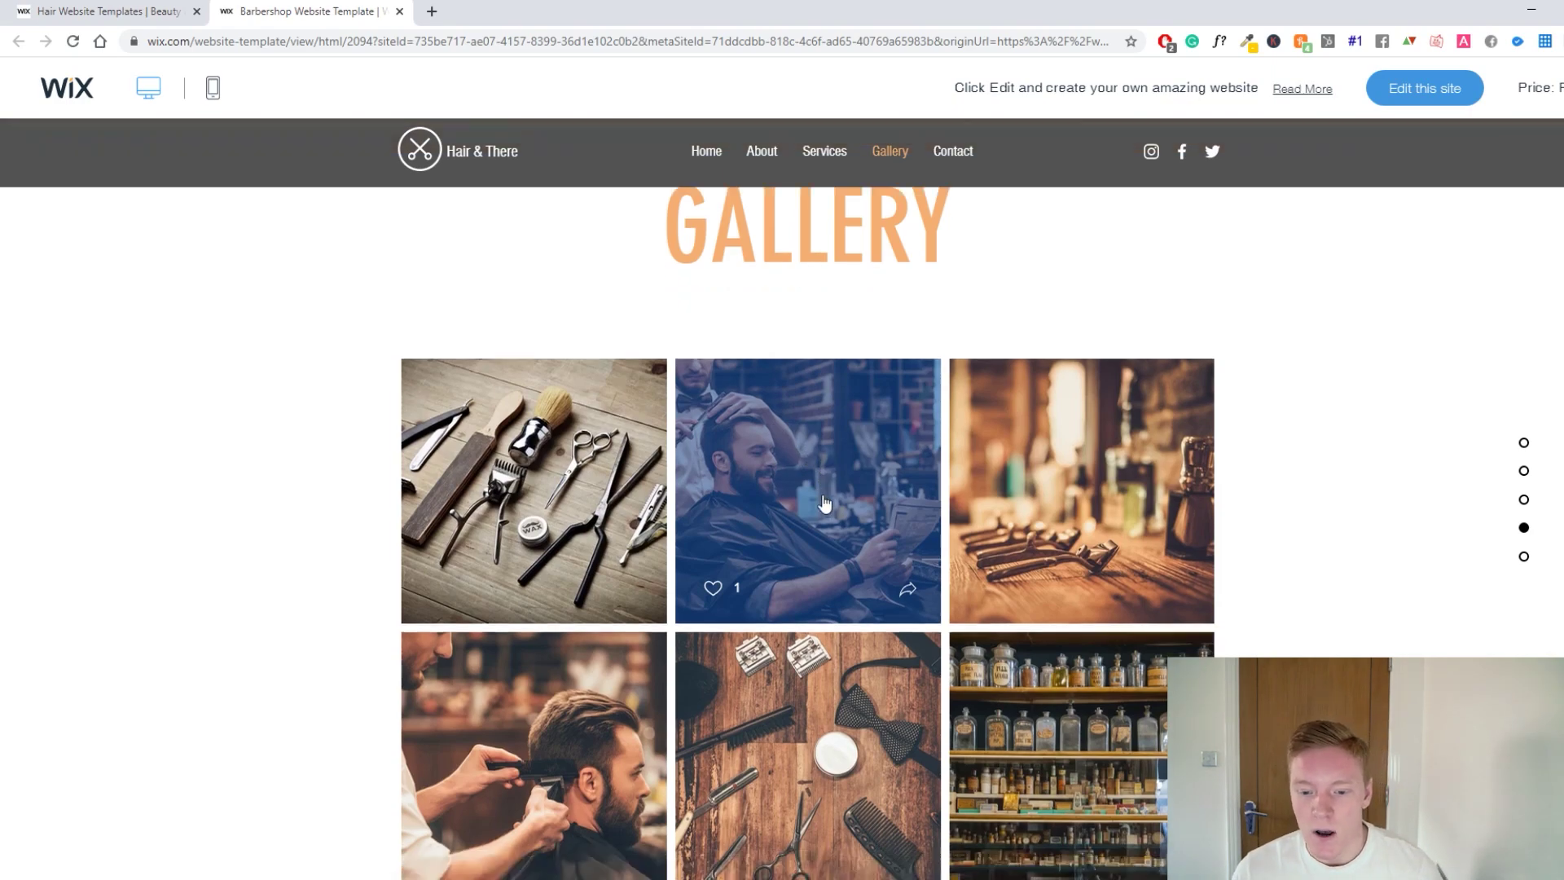
{"action": "scroll", "coordinate": [818, 497], "scroll_direction": "down", "scroll_amount": 10}
{"action": "scroll", "coordinate": [798, 501], "scroll_direction": "down", "scroll_amount": 5}
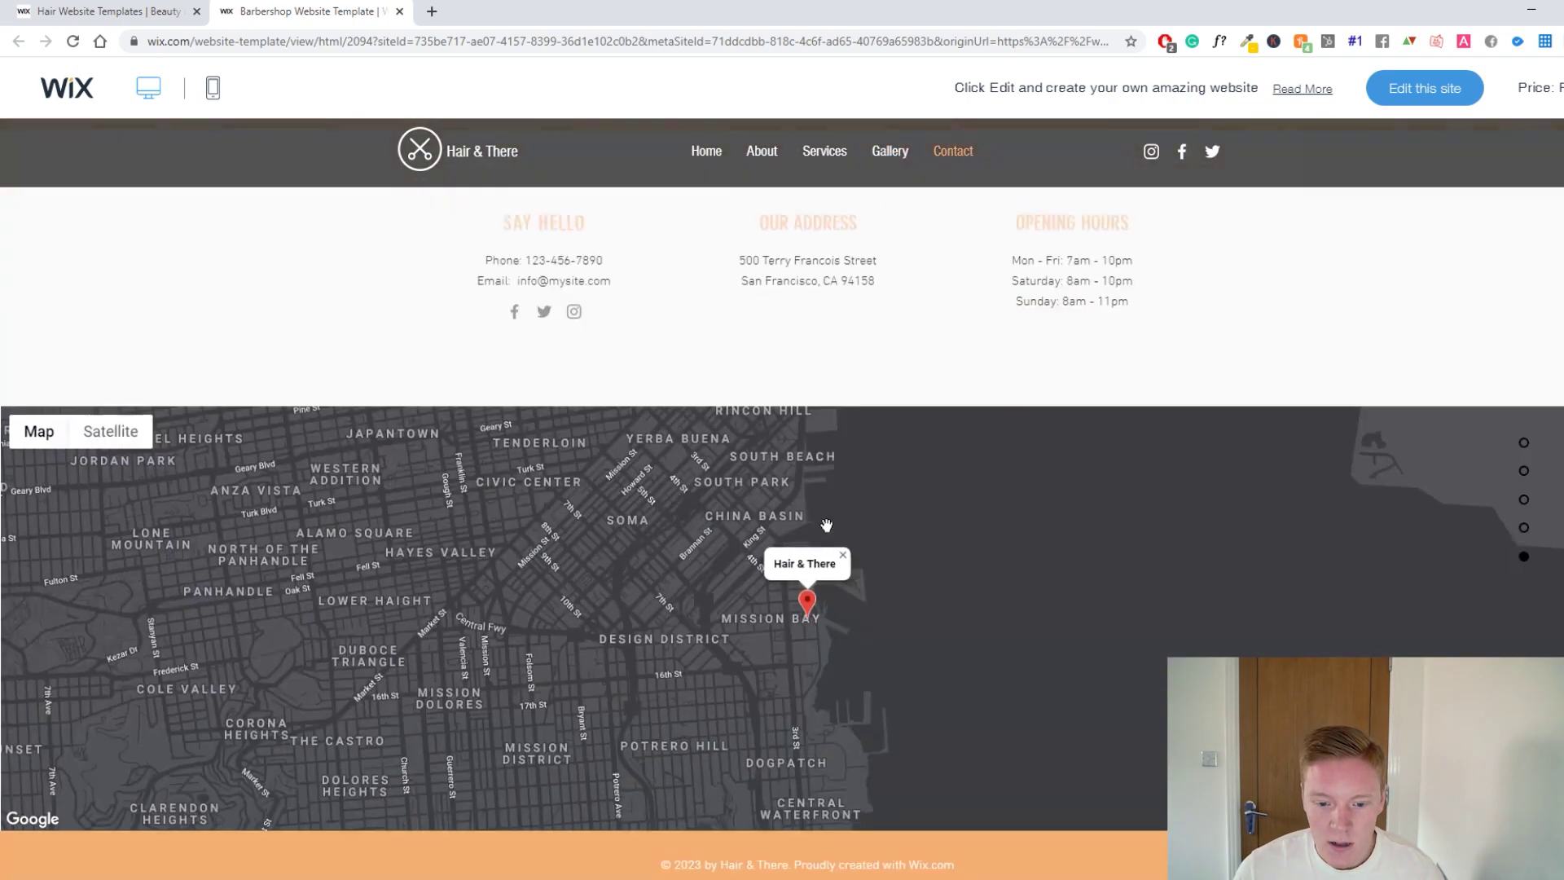
Open the previewed Barbershop template for editing in the website editor.
{"action": "scroll", "coordinate": [911, 339], "scroll_direction": "up", "scroll_amount": 10}
{"action": "scroll", "coordinate": [828, 444], "scroll_direction": "up", "scroll_amount": 20}
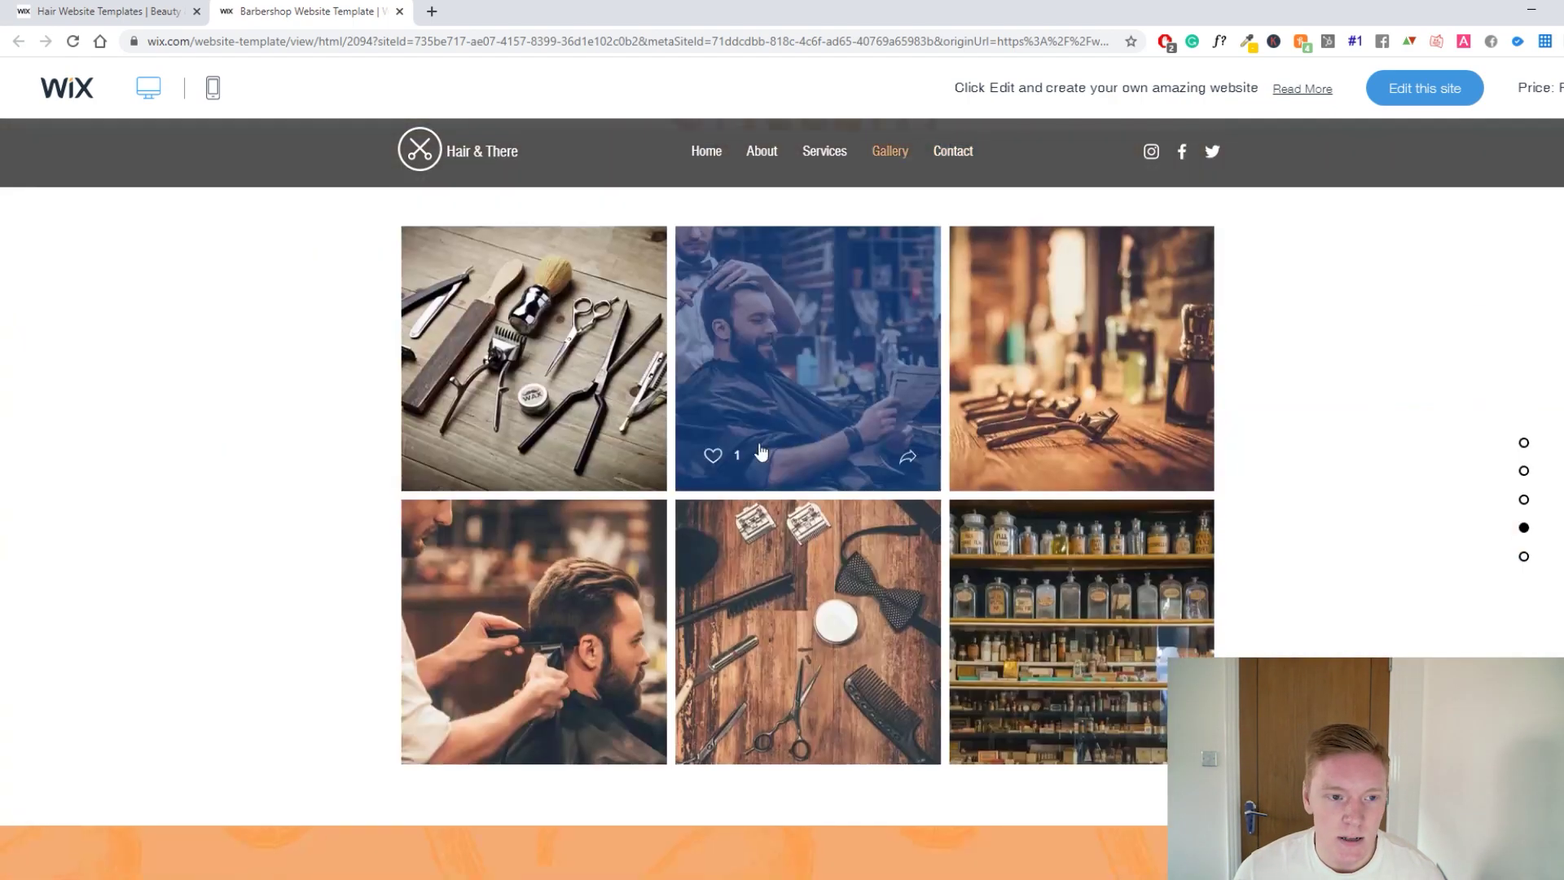
{"action": "scroll", "coordinate": [770, 390], "scroll_direction": "up", "scroll_amount": 5}
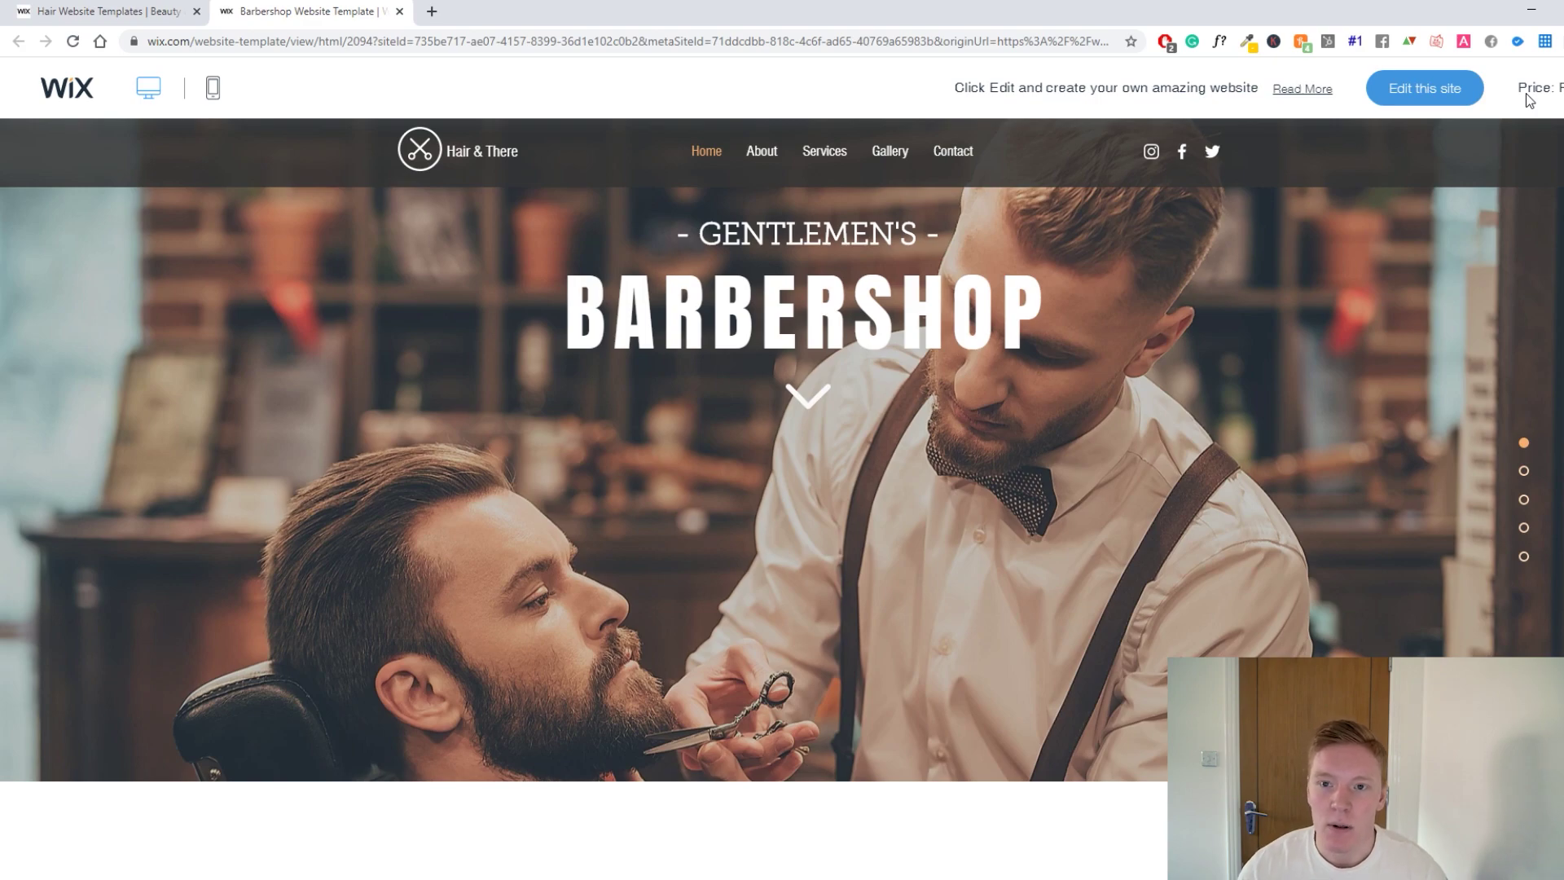
{"action": "left_click", "coordinate": [1427, 96]}
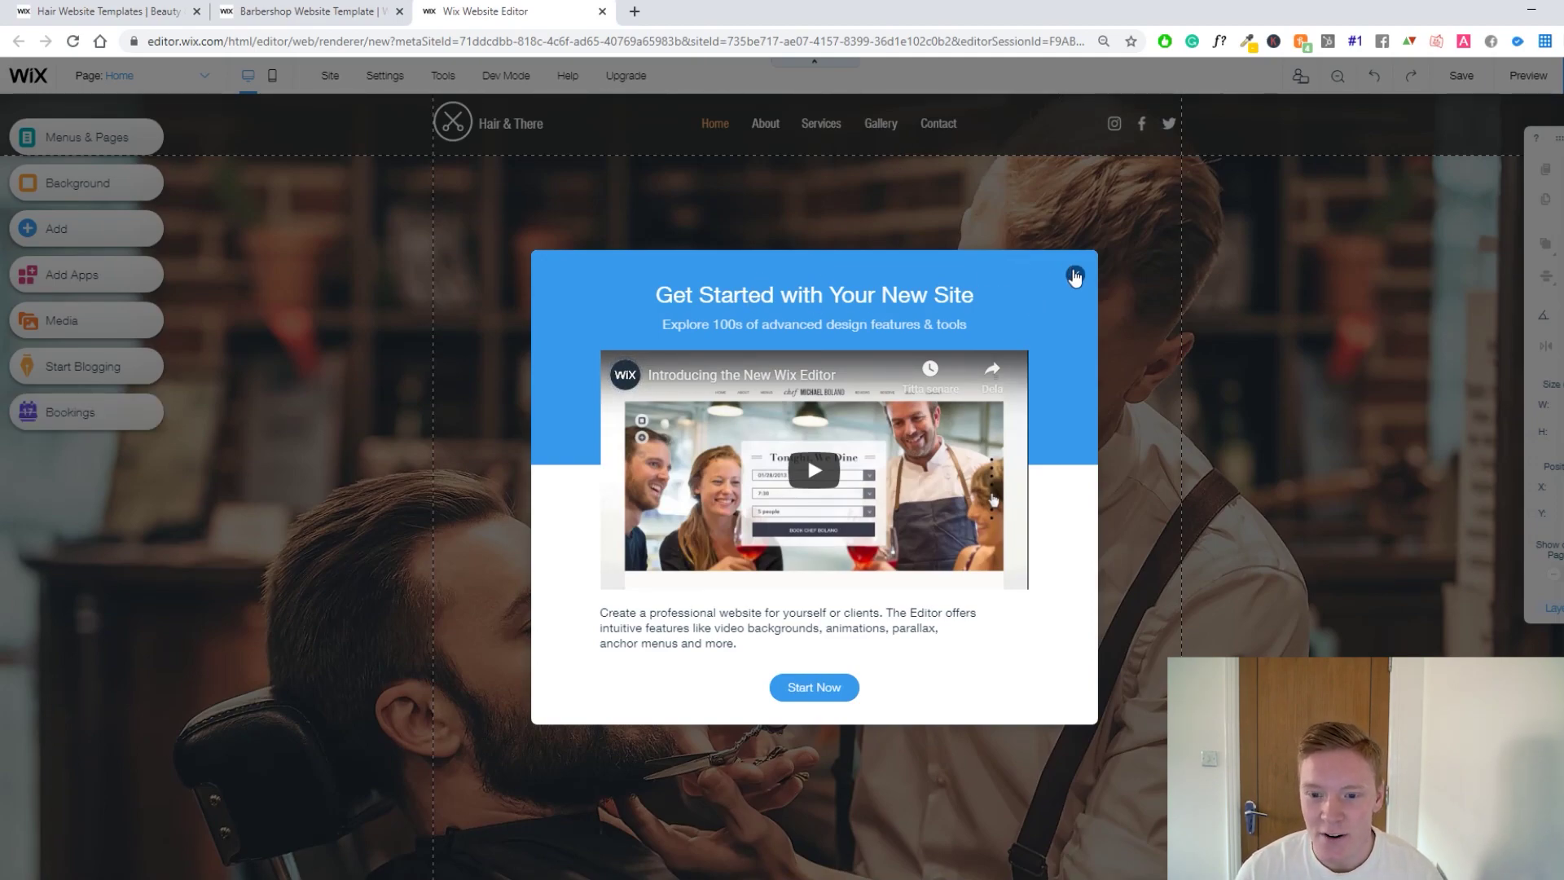
Dismiss the Get Started popup, look over the new site's home page and open its site menu.
{"action": "left_click", "coordinate": [1075, 278]}
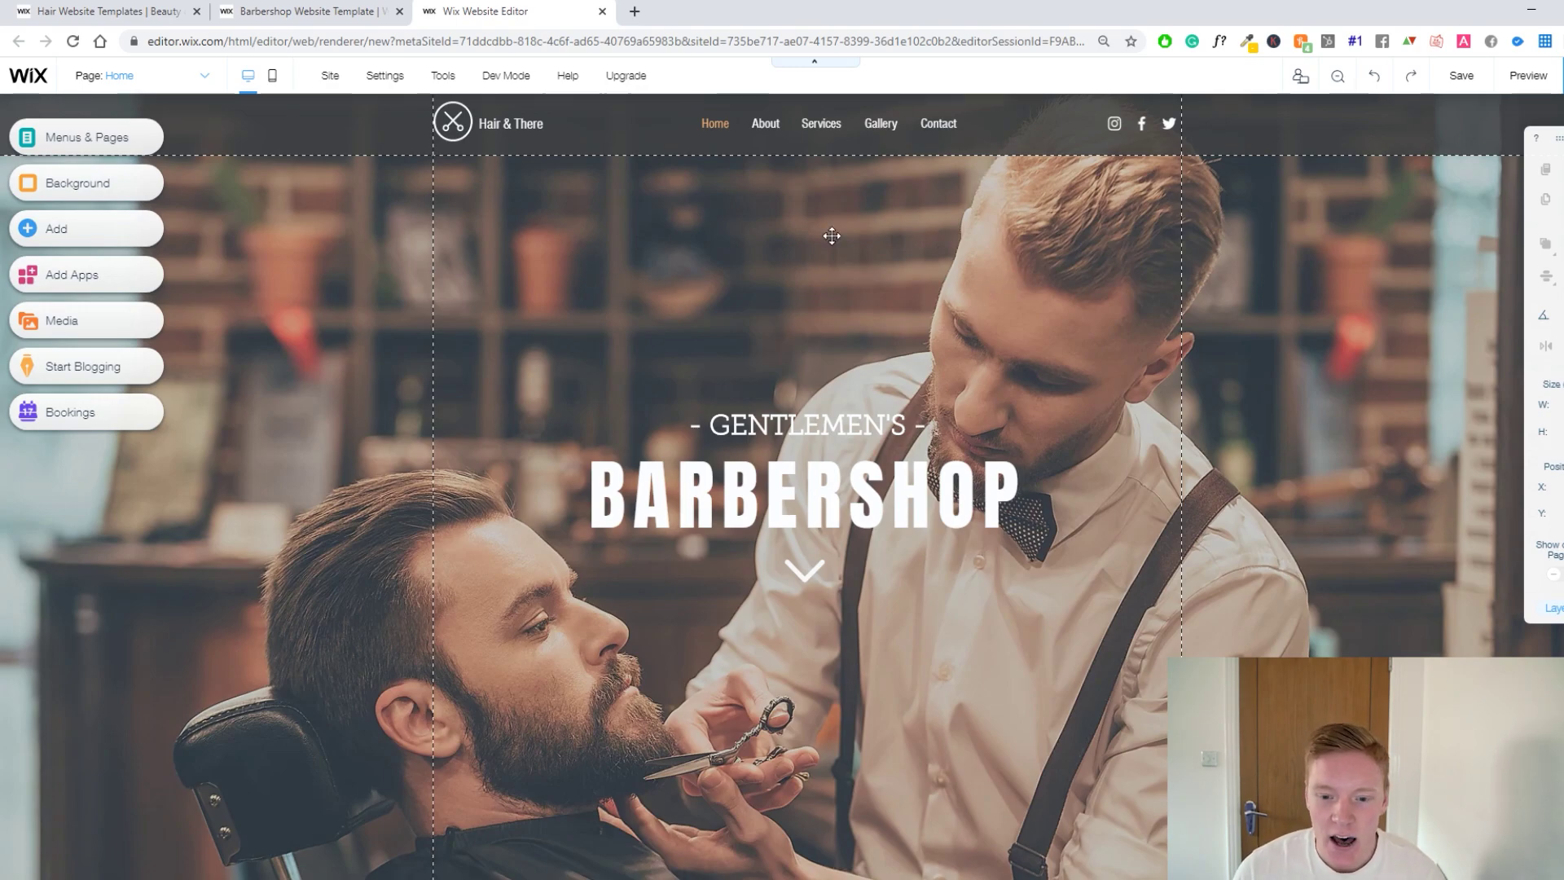
{"action": "scroll", "coordinate": [829, 281], "scroll_direction": "down", "scroll_amount": 4}
{"action": "scroll", "coordinate": [829, 281], "scroll_direction": "up", "scroll_amount": 4}
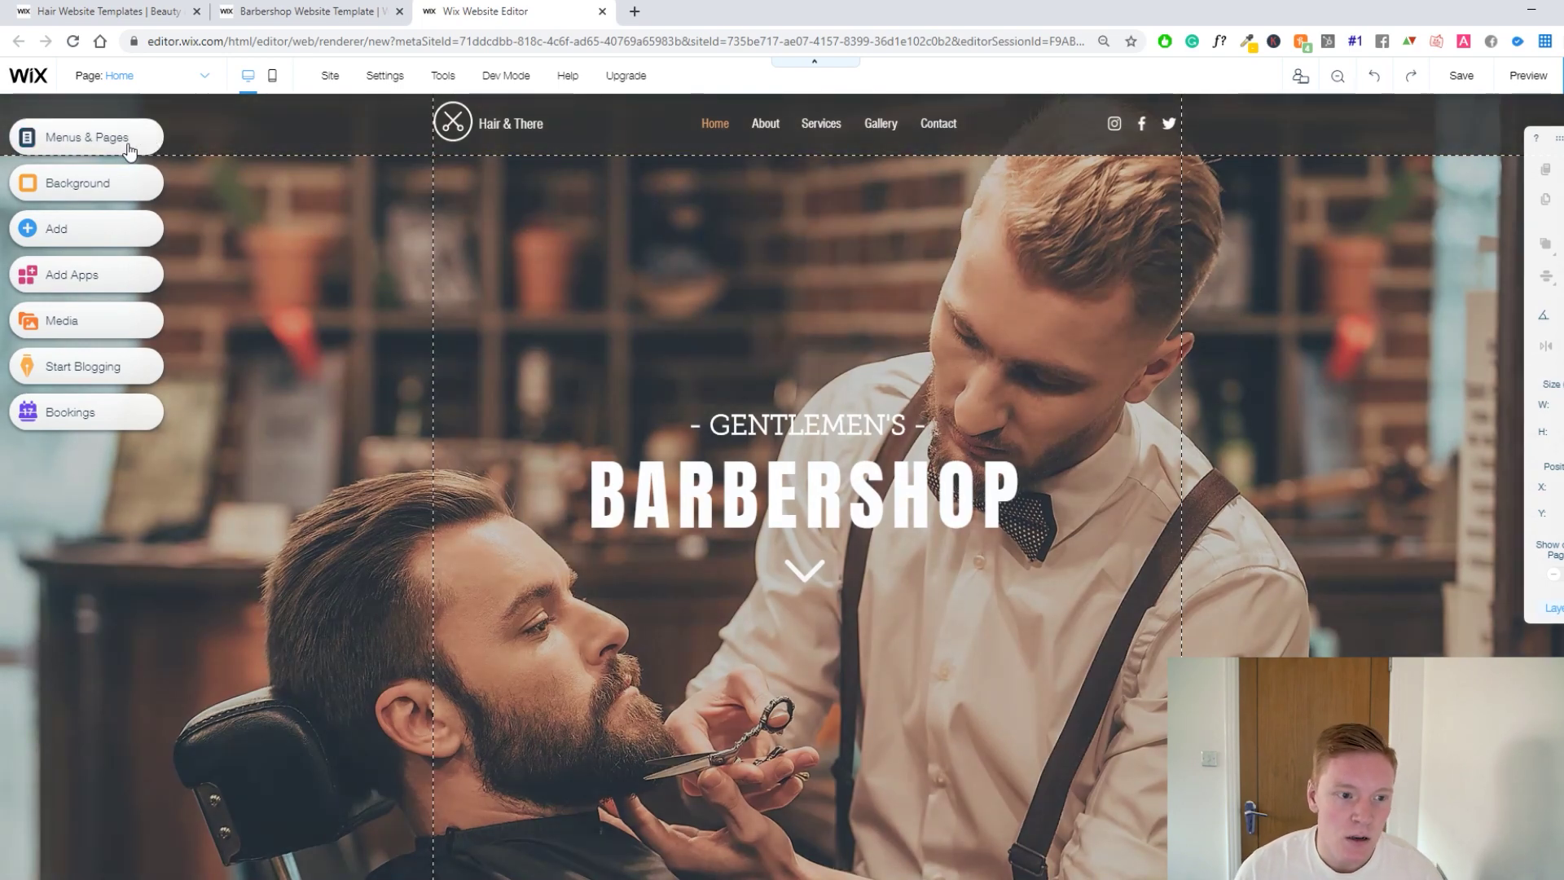
{"action": "left_click", "coordinate": [123, 147]}
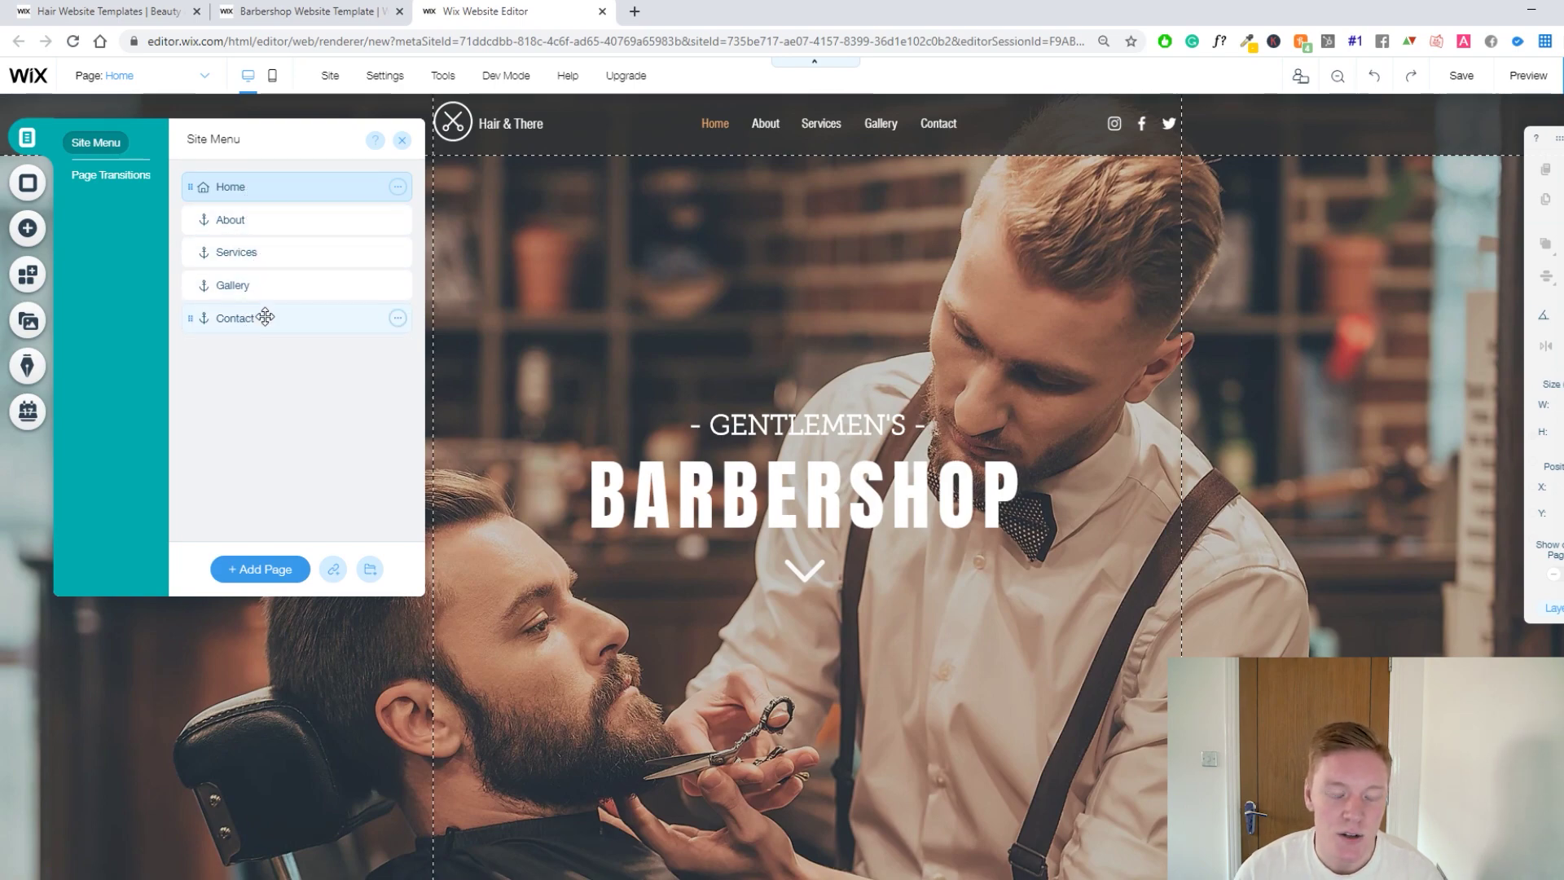
Examine the About, Services, Contact and Gallery sections by going to each one from the site menu.
{"action": "left_click", "coordinate": [262, 219]}
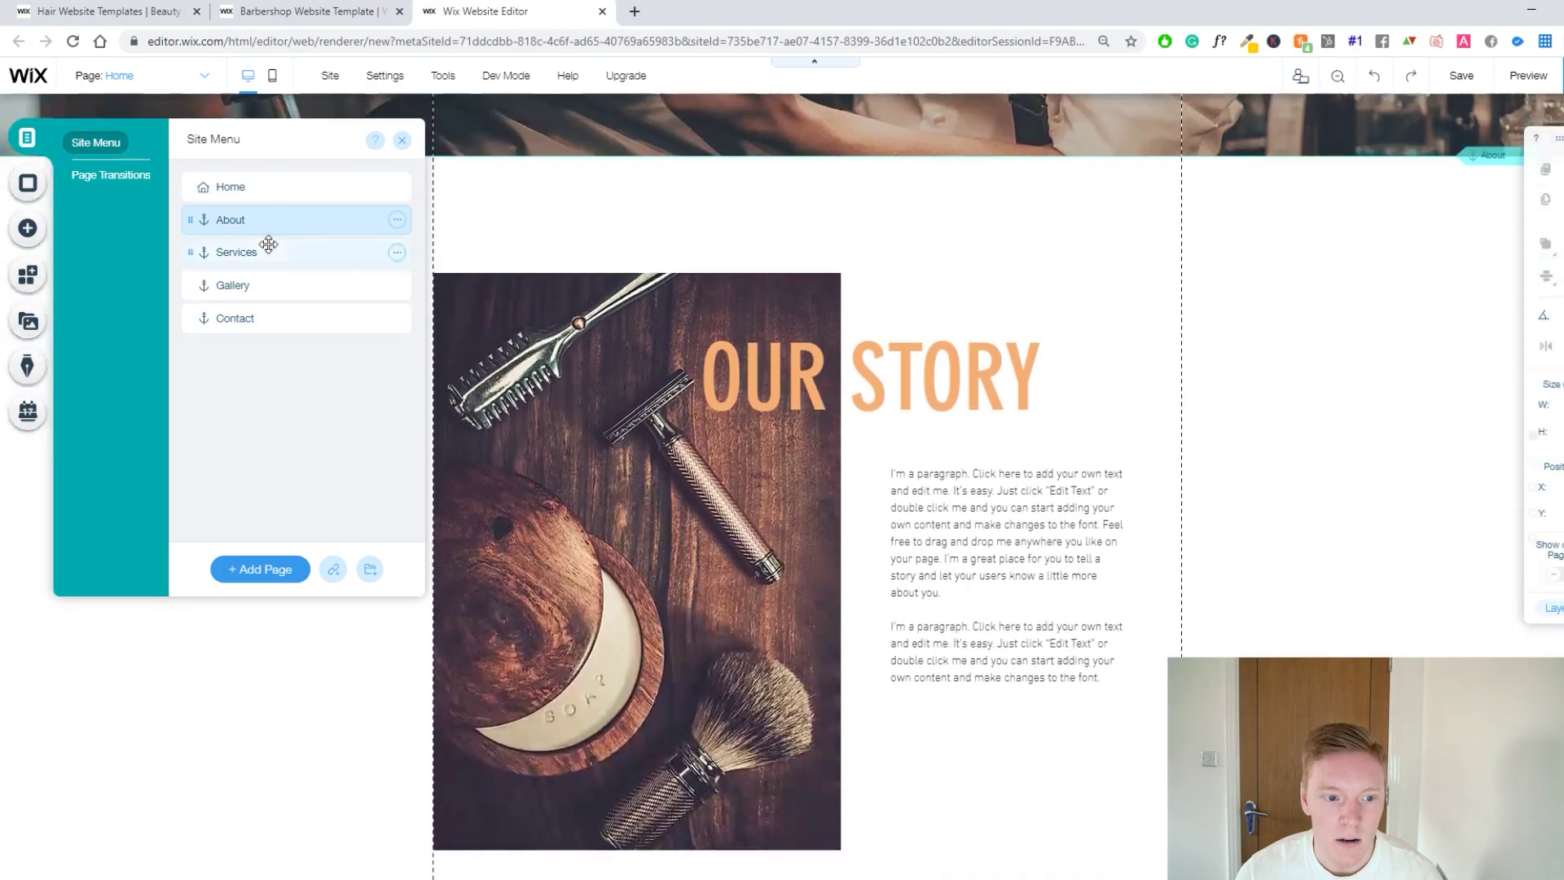
{"action": "left_click", "coordinate": [268, 249]}
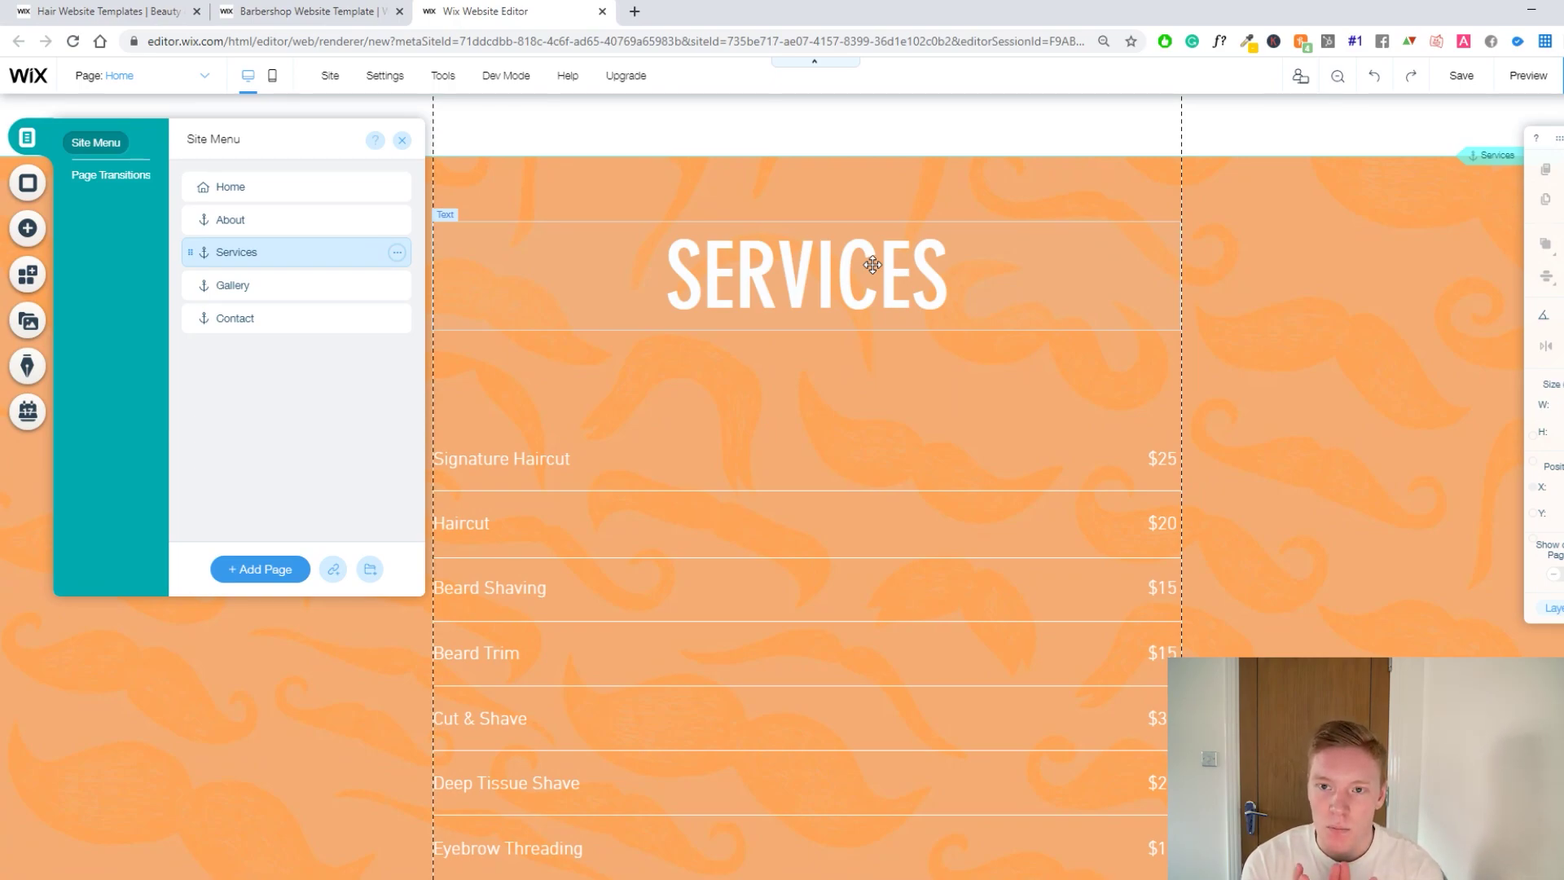
{"action": "left_click", "coordinate": [270, 192]}
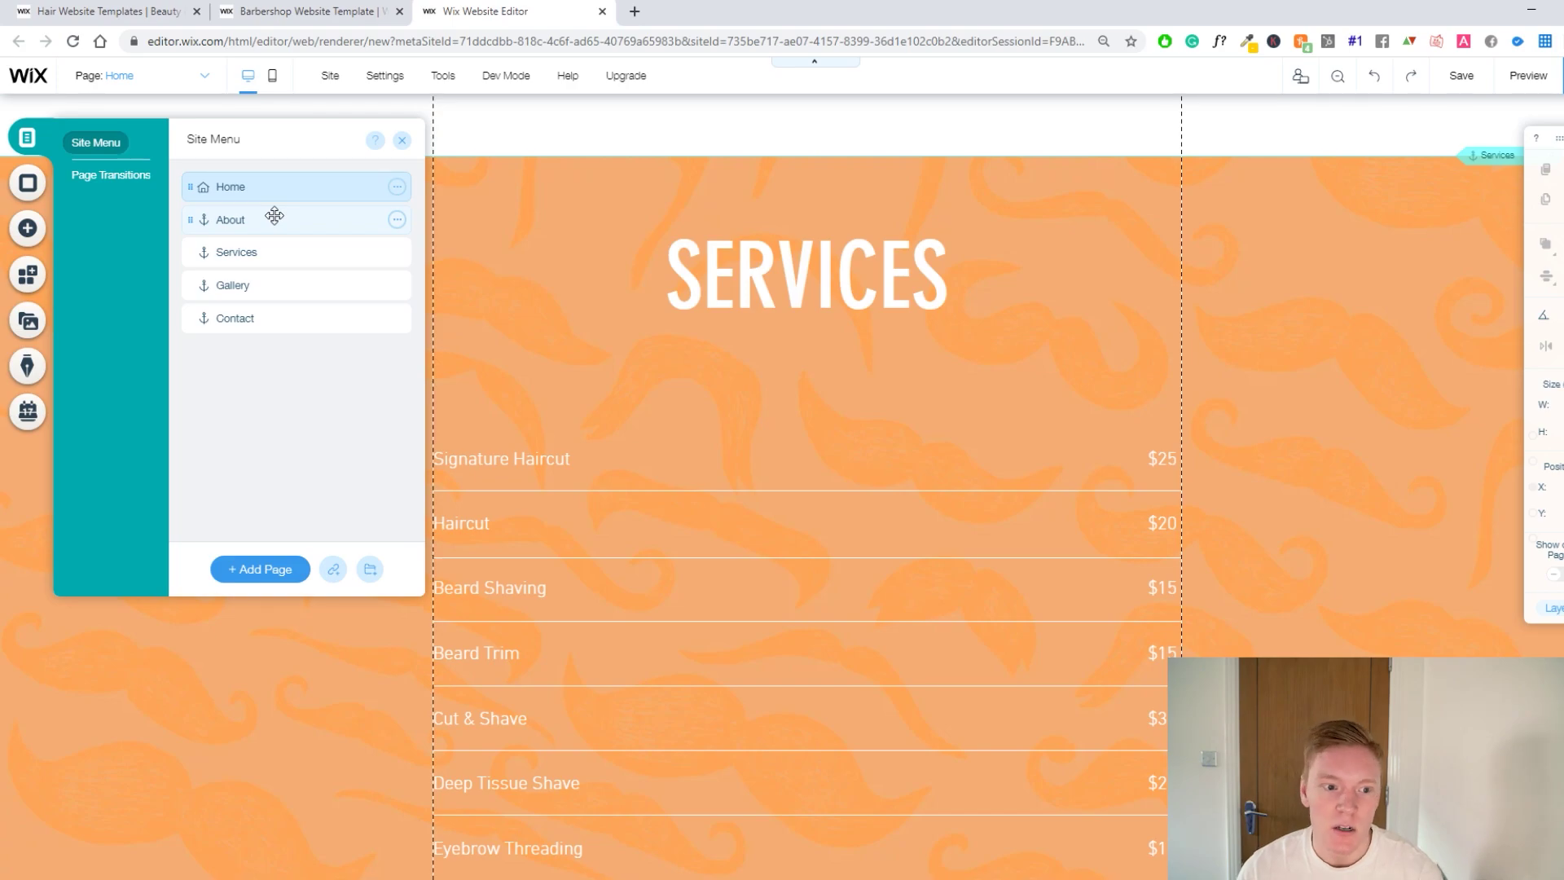
{"action": "left_click", "coordinate": [273, 217]}
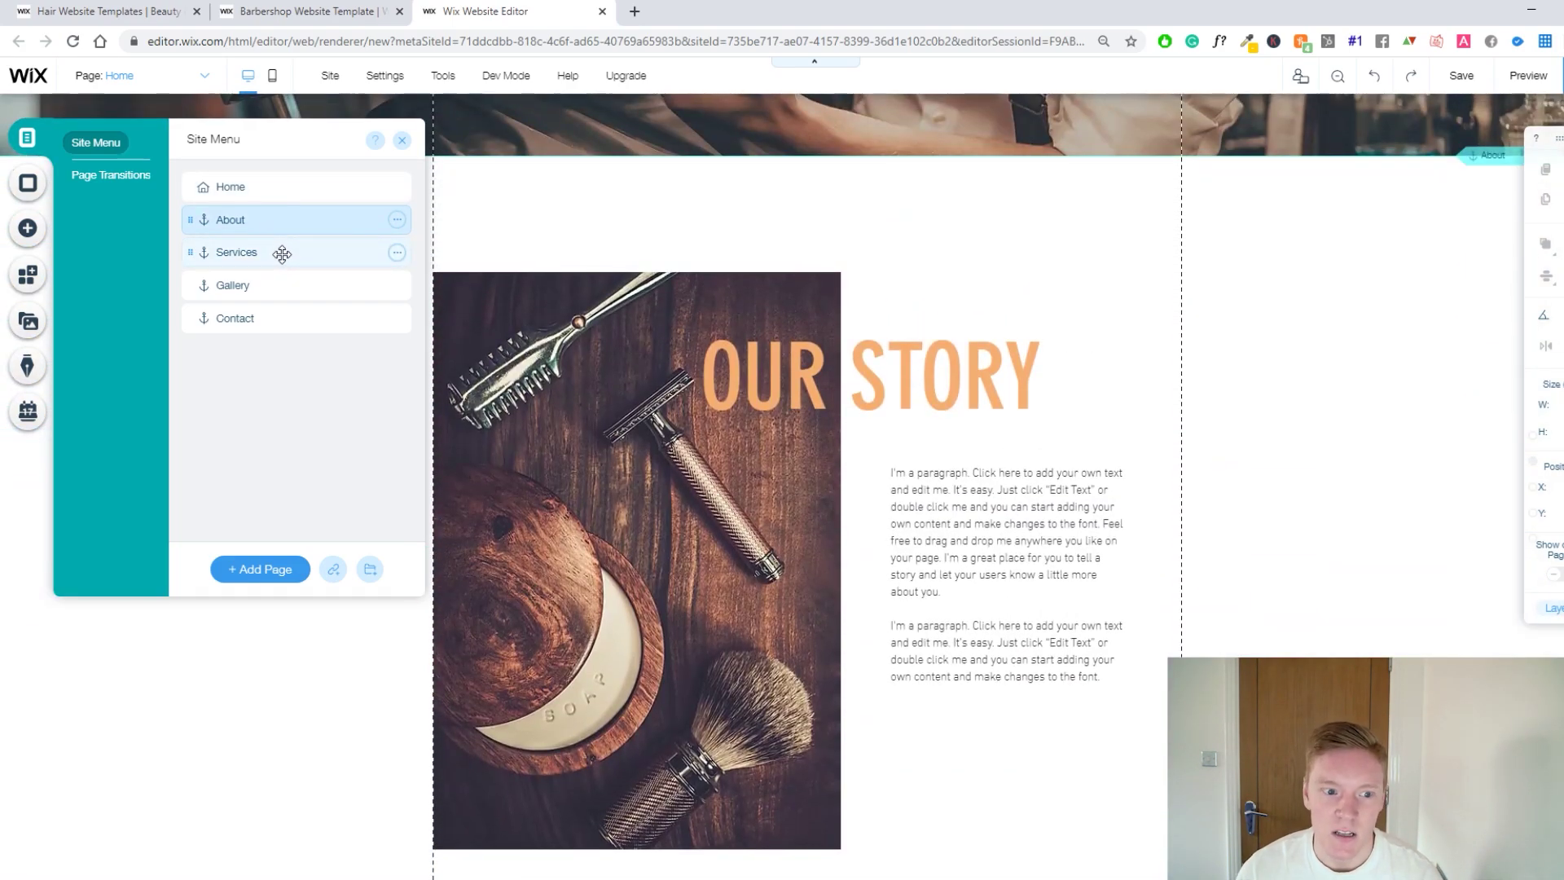
{"action": "left_click", "coordinate": [280, 316]}
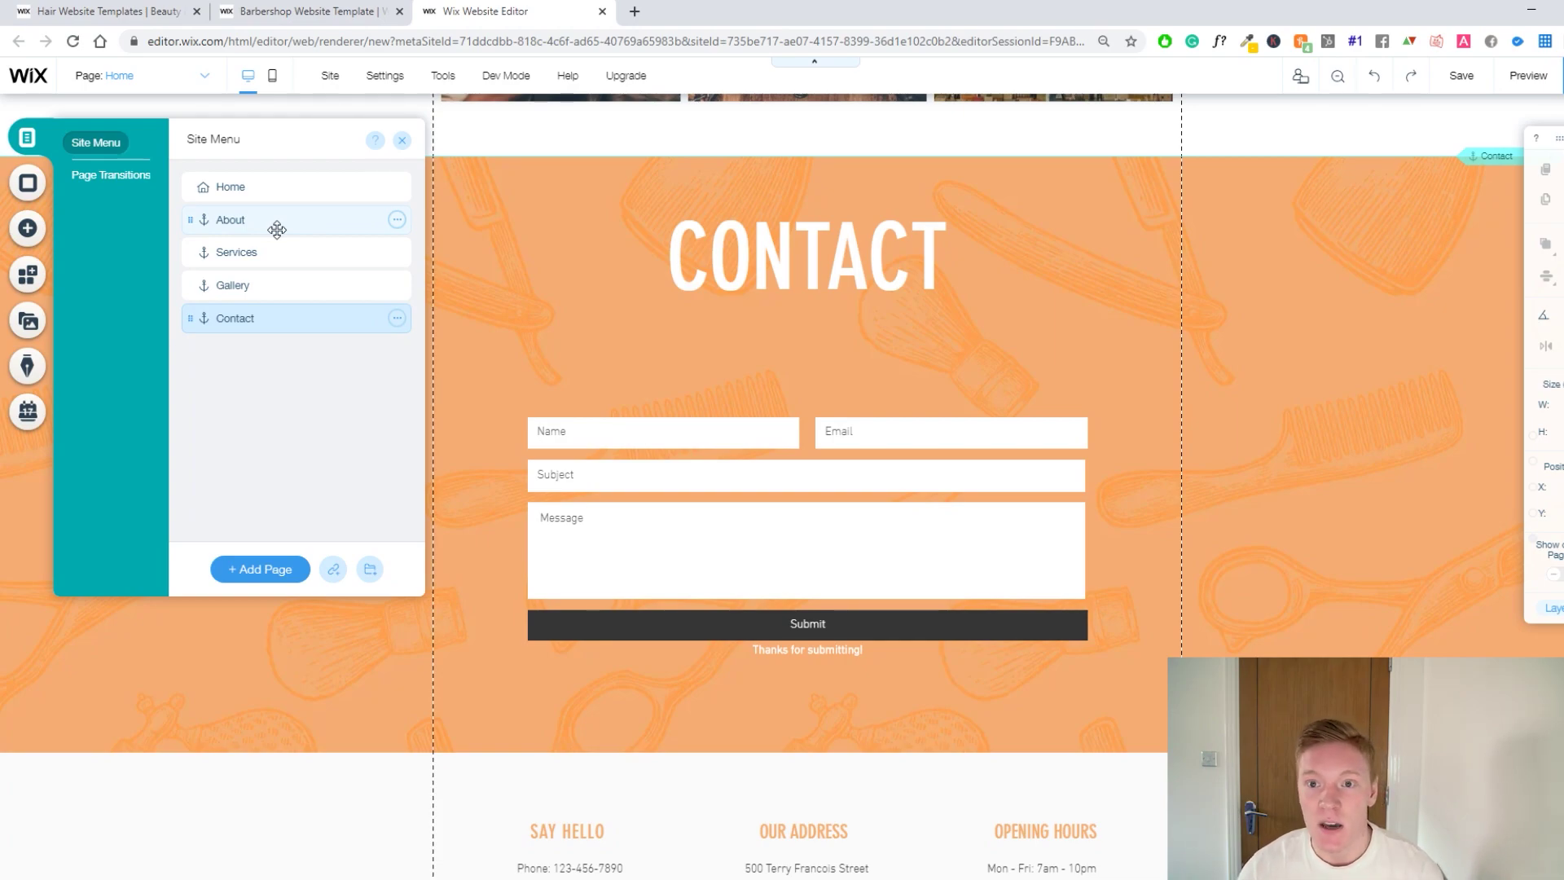
{"action": "left_click", "coordinate": [277, 224]}
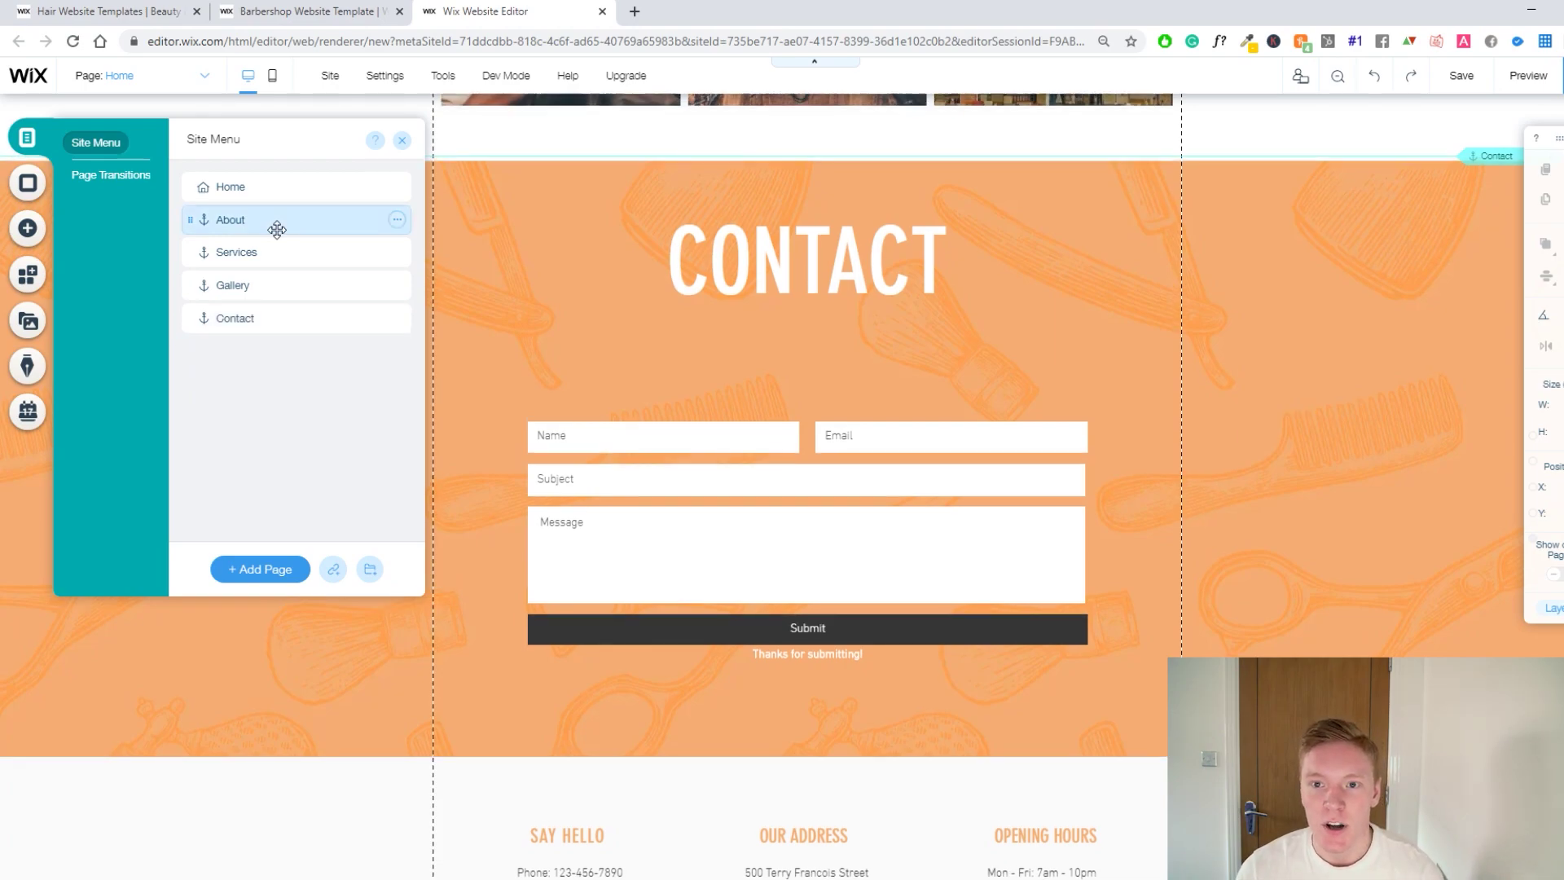
{"action": "left_click", "coordinate": [272, 252]}
{"action": "left_click", "coordinate": [268, 285]}
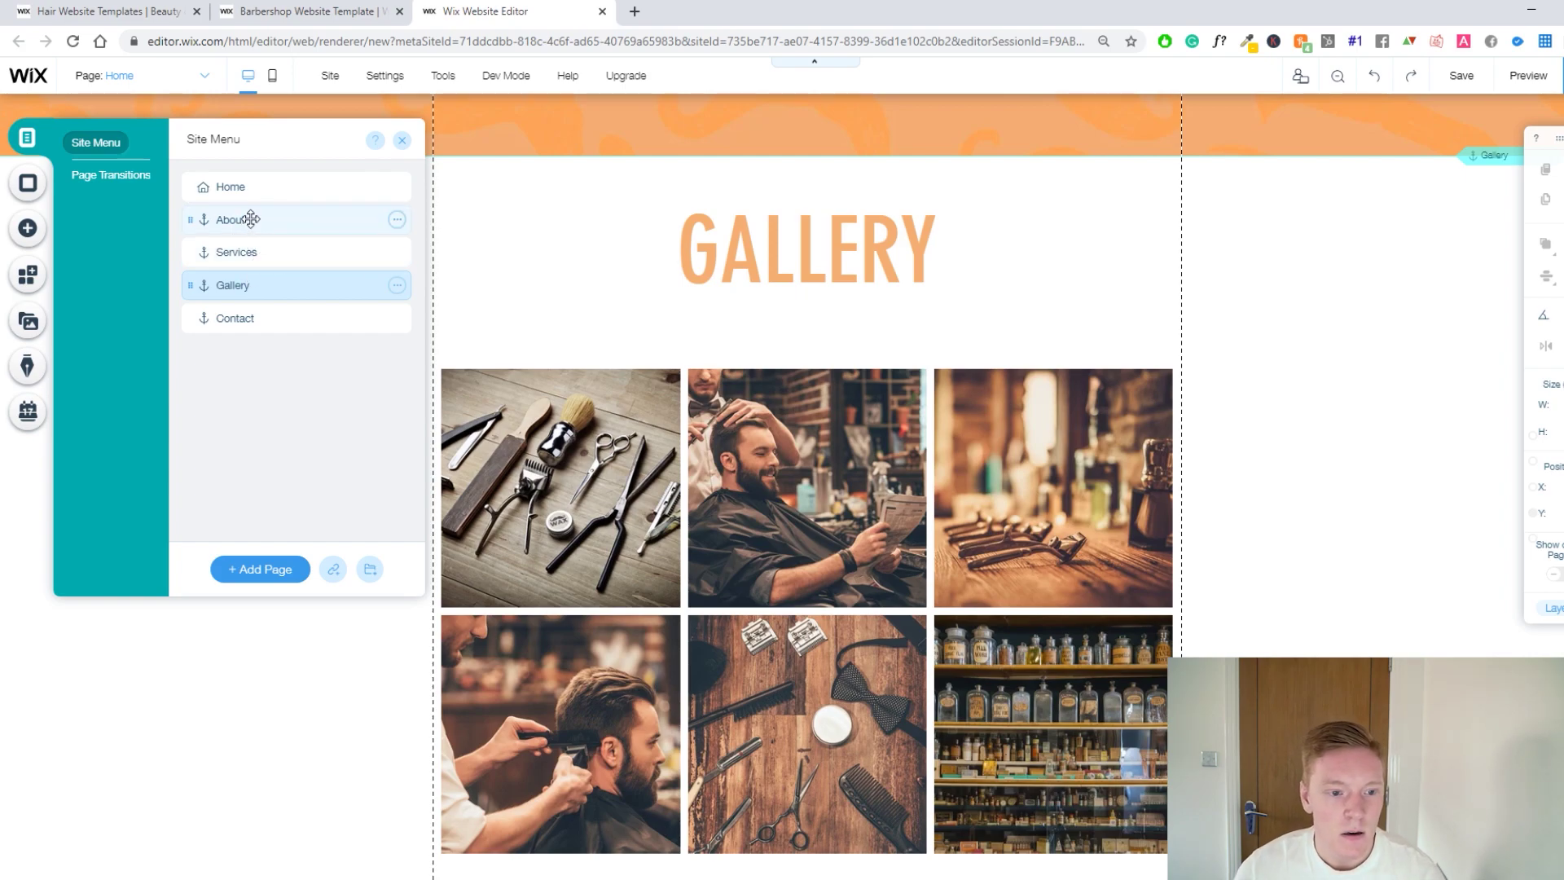
Go through the site menu entries from Contact back to Home and view the Home page's options.
{"action": "left_click", "coordinate": [250, 194]}
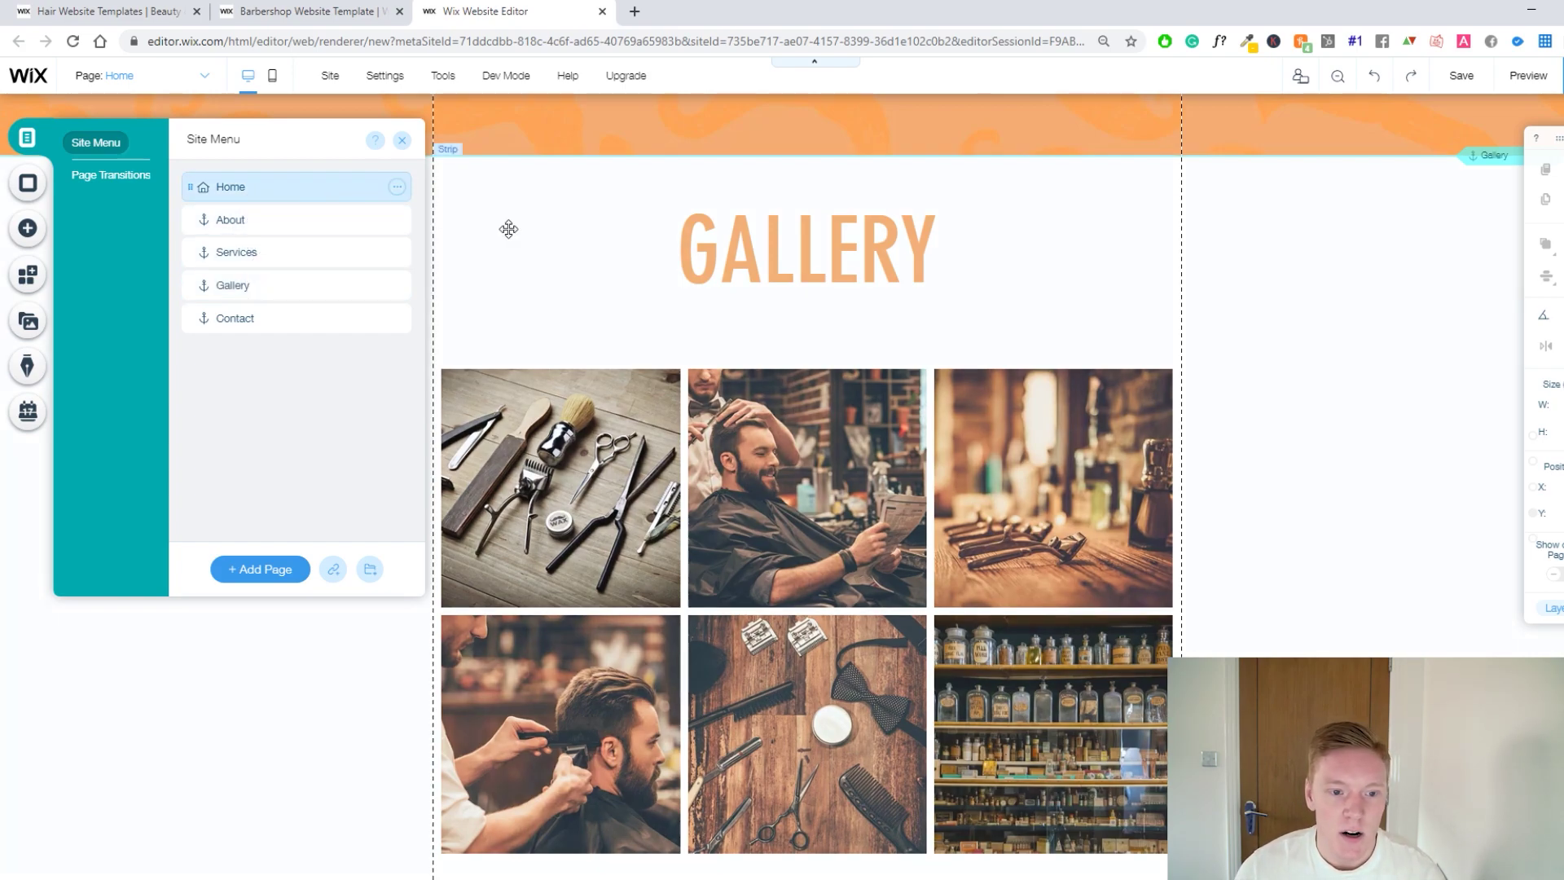
{"action": "scroll", "coordinate": [502, 227], "scroll_direction": "up", "scroll_amount": 5}
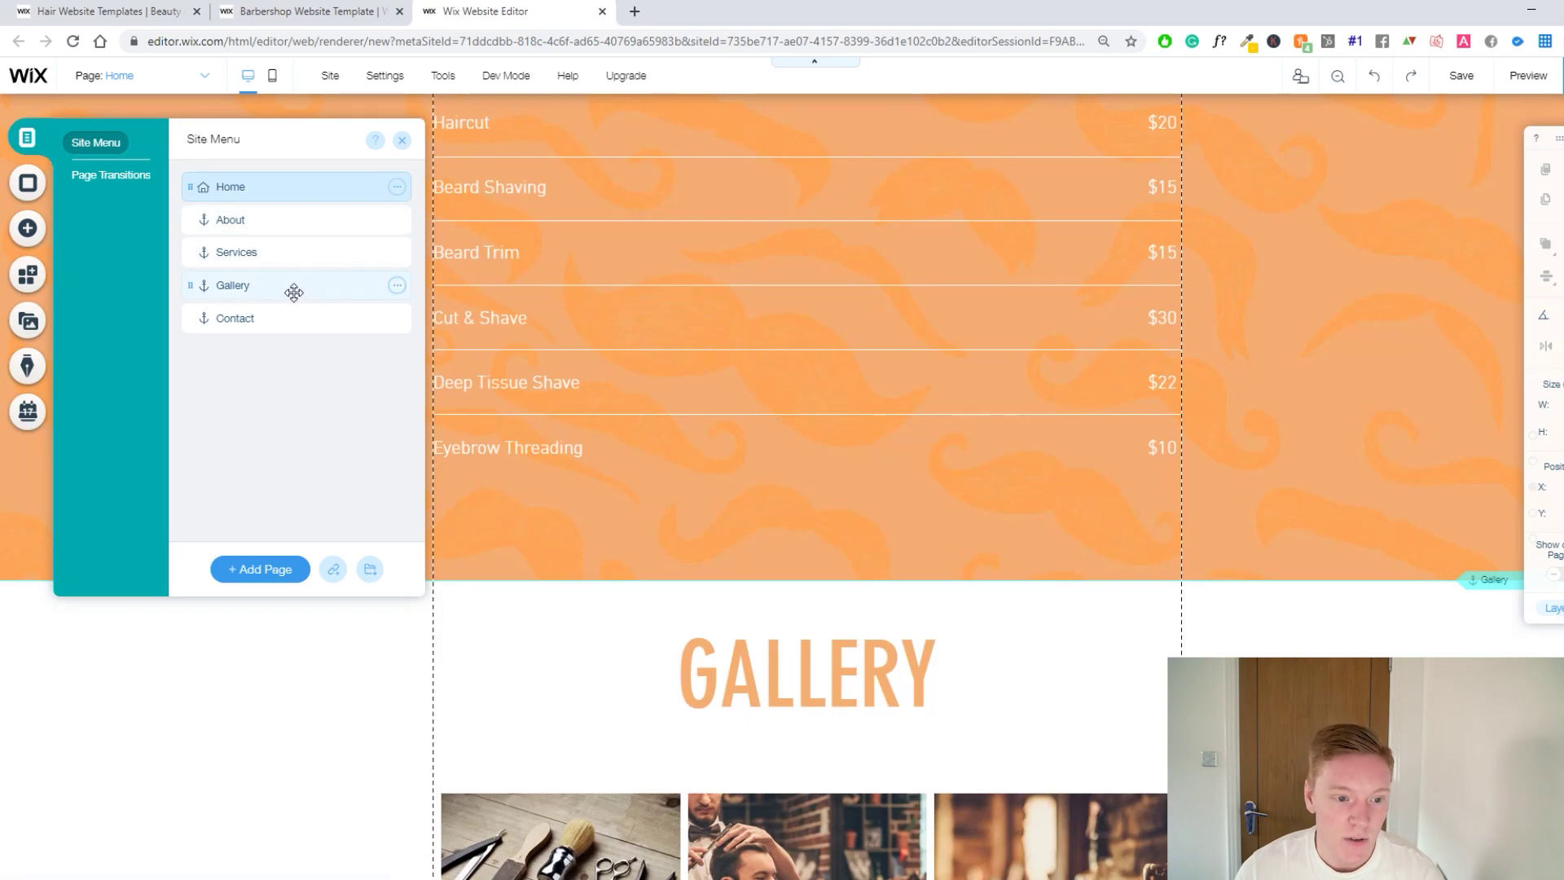
{"action": "left_click", "coordinate": [295, 319]}
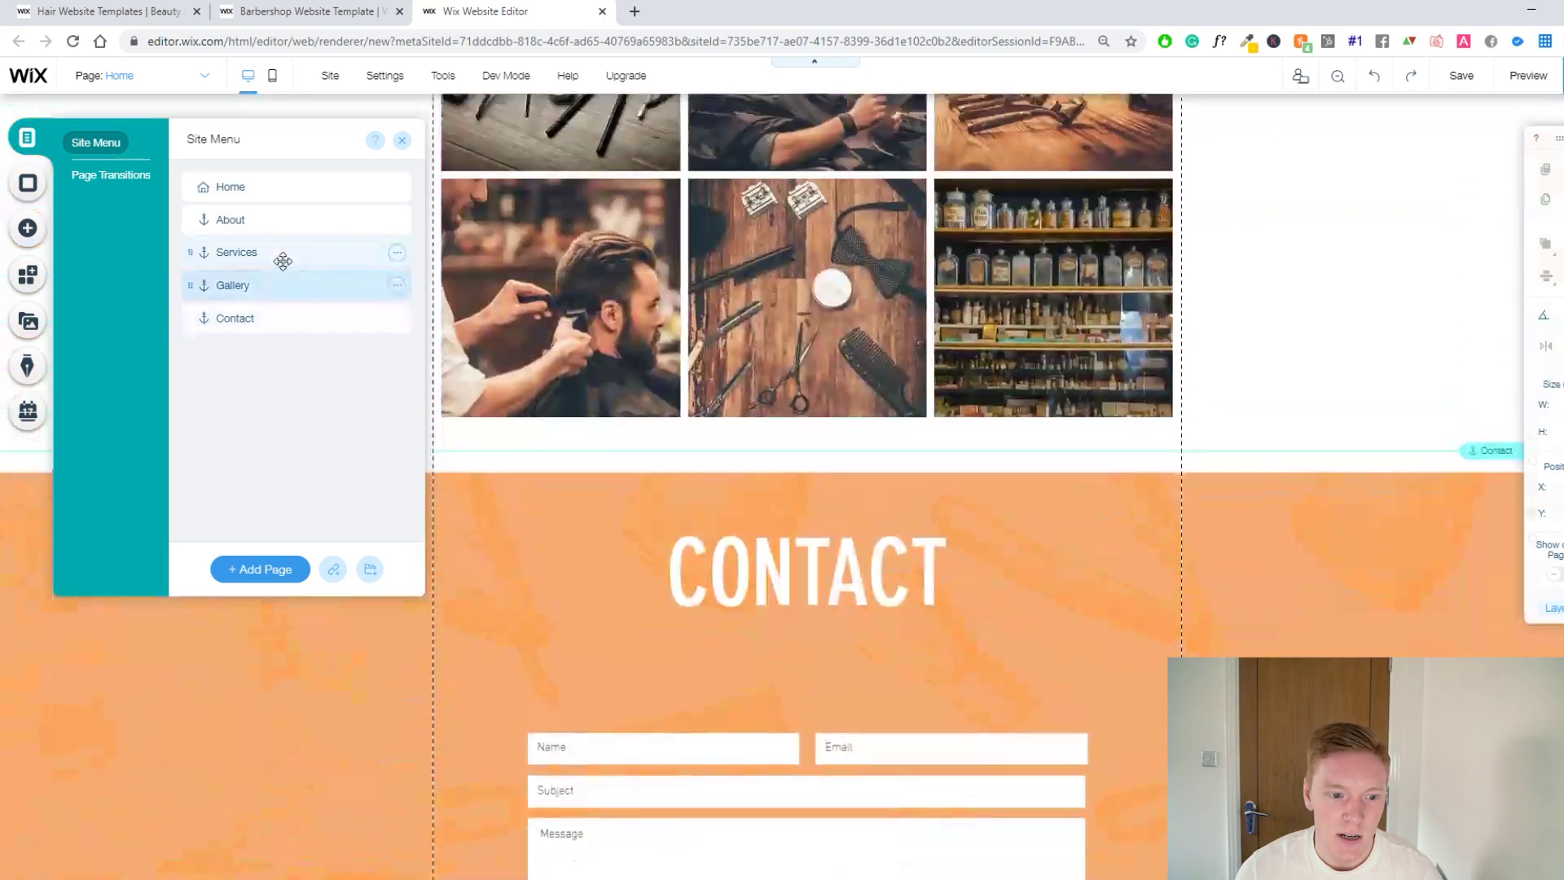
{"action": "left_click", "coordinate": [291, 253]}
{"action": "left_click", "coordinate": [274, 224]}
{"action": "left_click", "coordinate": [280, 191]}
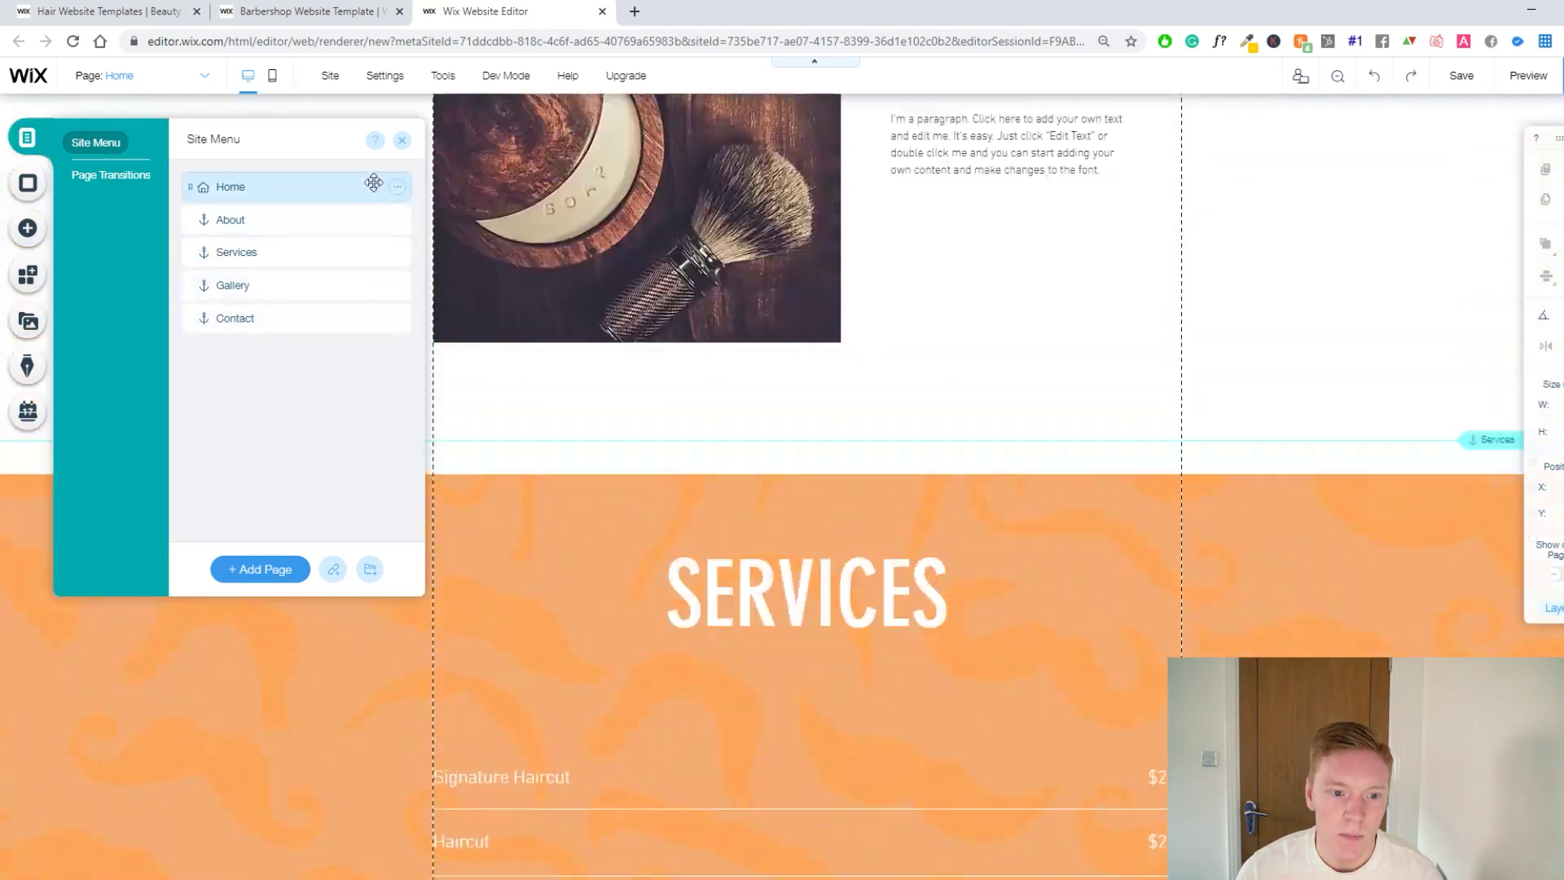
{"action": "left_click", "coordinate": [398, 190]}
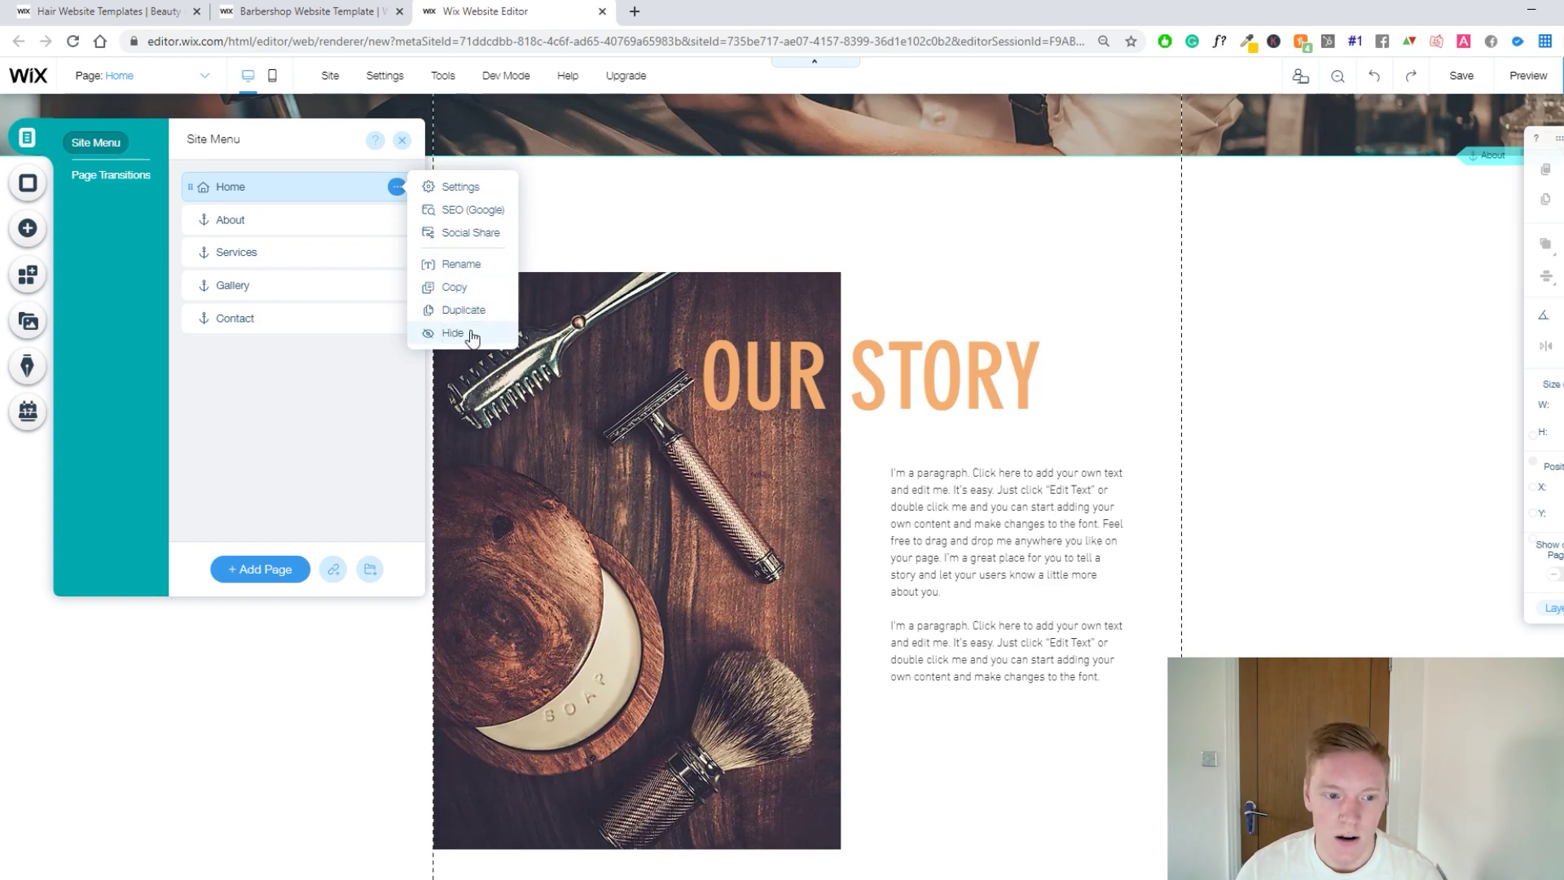
{"action": "left_click", "coordinate": [342, 348]}
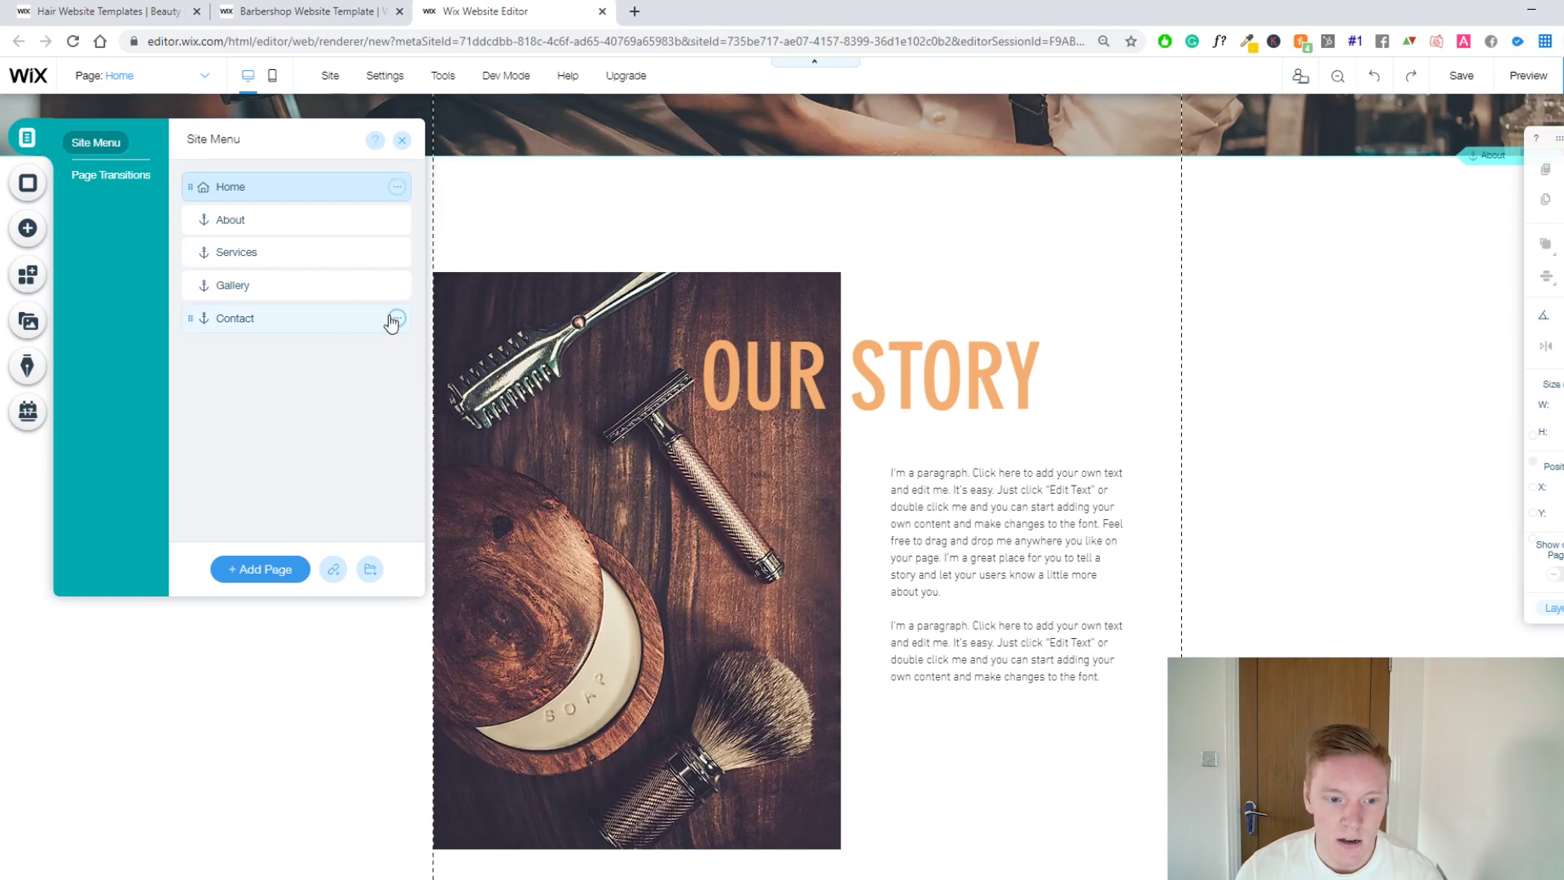
Examine the single-page layout from the header menu down to the Gallery section and return to the top.
{"action": "scroll", "coordinate": [876, 209], "scroll_direction": "up", "scroll_amount": 5}
{"action": "scroll", "coordinate": [876, 209], "scroll_direction": "up", "scroll_amount": 4}
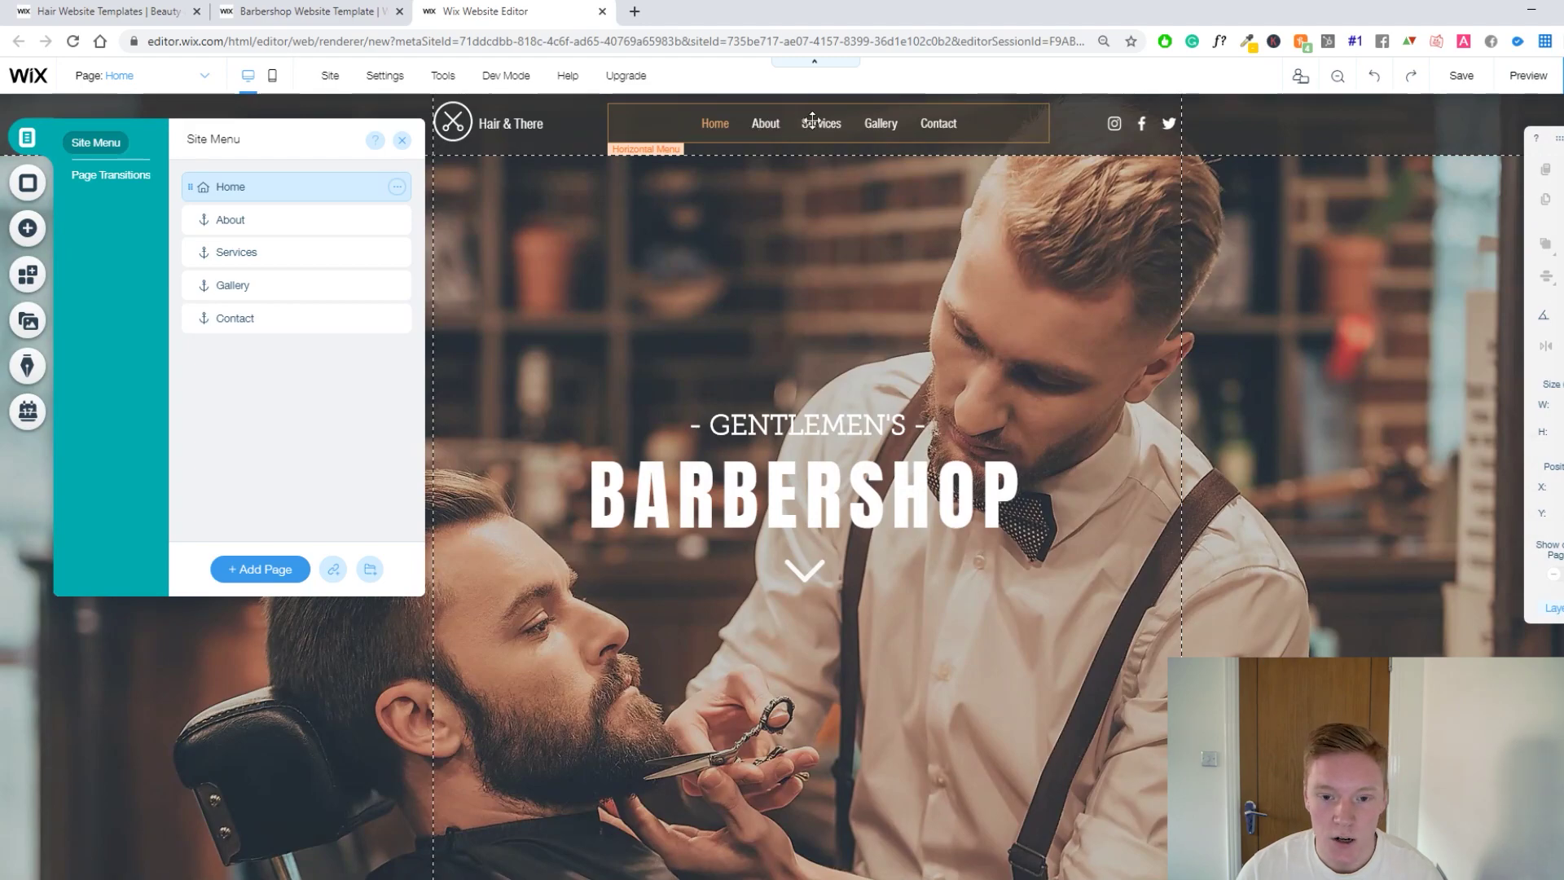
{"action": "scroll", "coordinate": [909, 353], "scroll_direction": "down", "scroll_amount": 12}
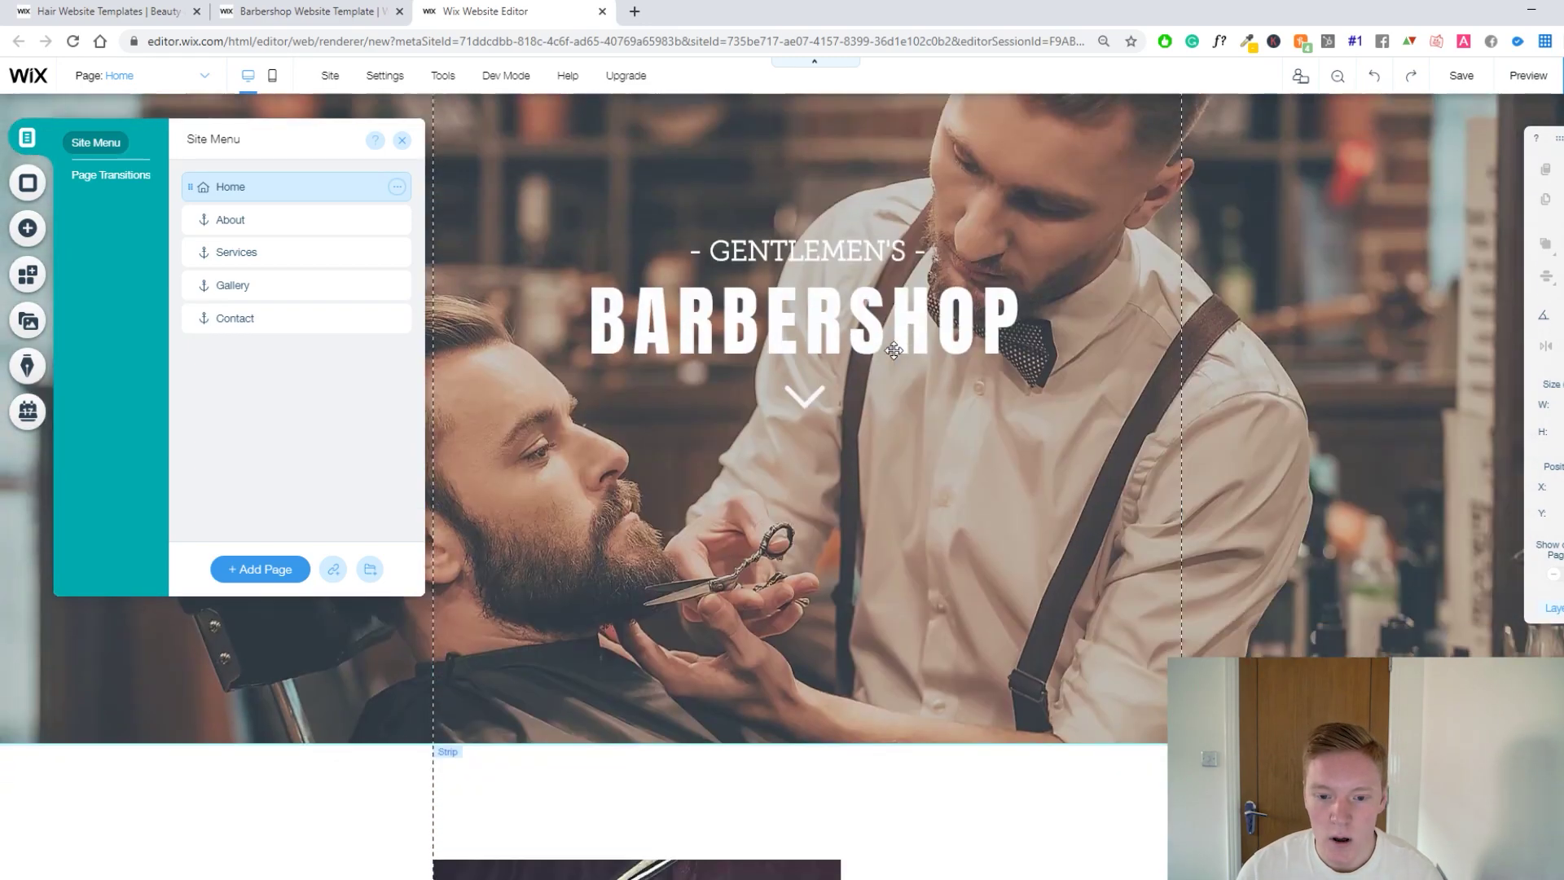
{"action": "scroll", "coordinate": [849, 352], "scroll_direction": "down", "scroll_amount": 15}
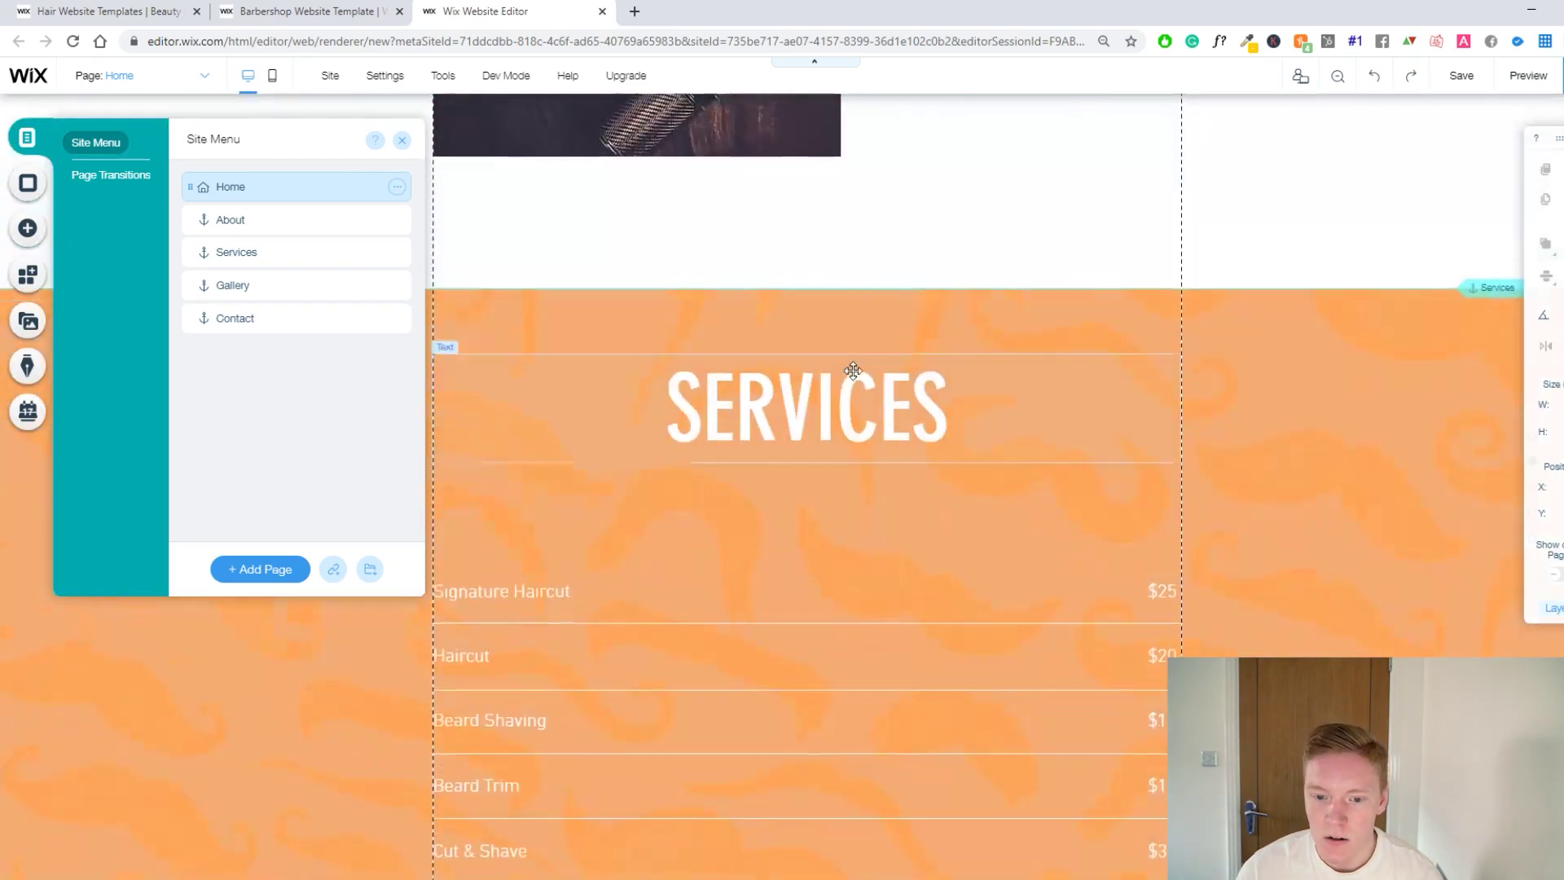
{"action": "scroll", "coordinate": [848, 352], "scroll_direction": "down", "scroll_amount": 4}
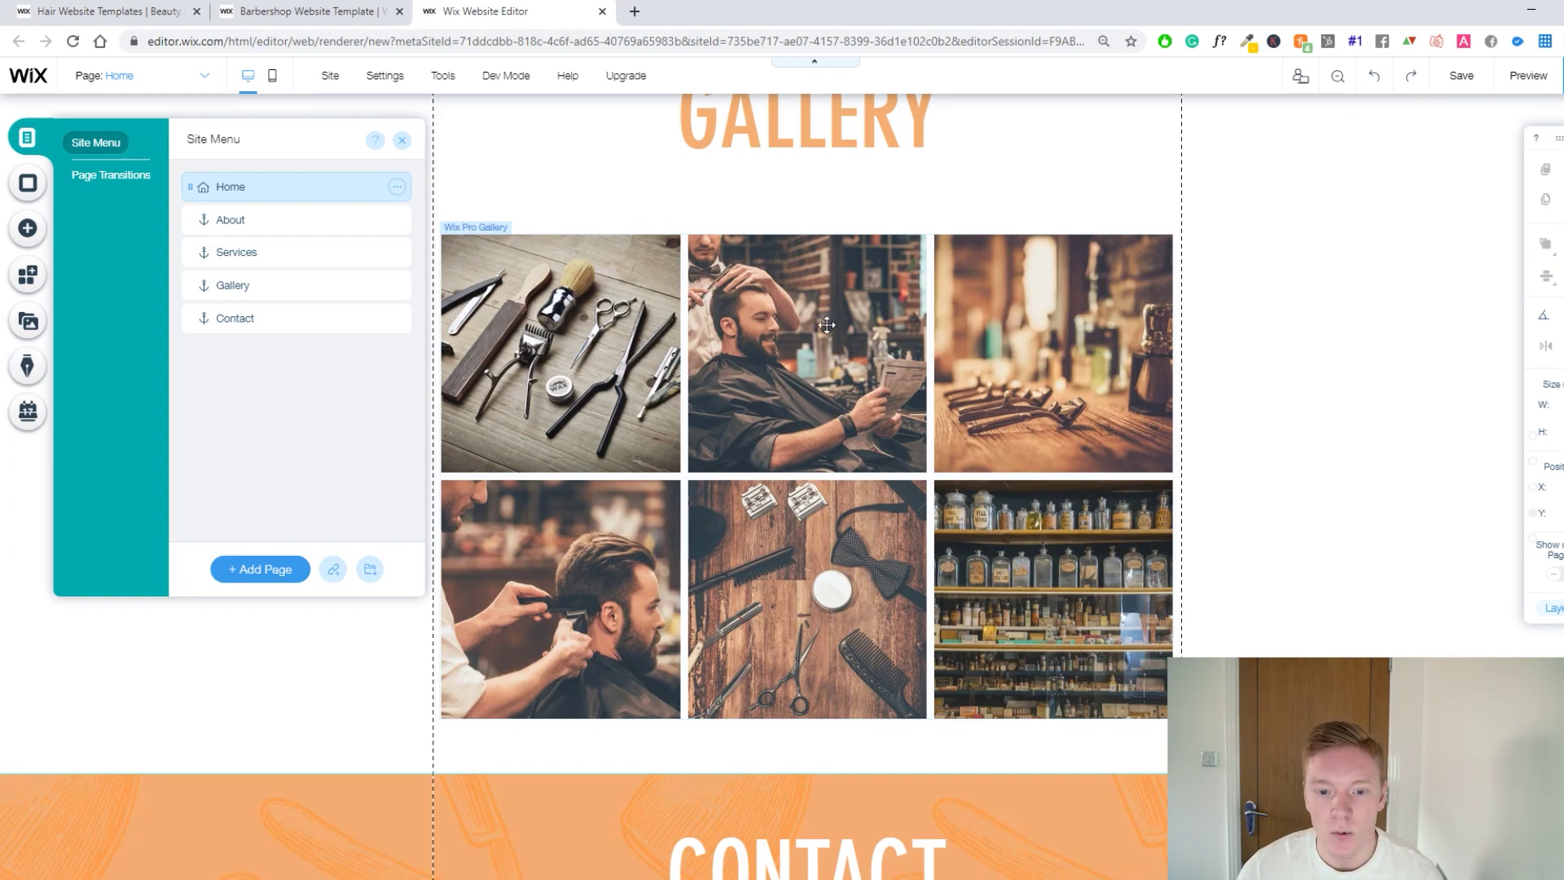
{"action": "left_click", "coordinate": [383, 287]}
{"action": "scroll", "coordinate": [712, 324], "scroll_direction": "up", "scroll_amount": 15}
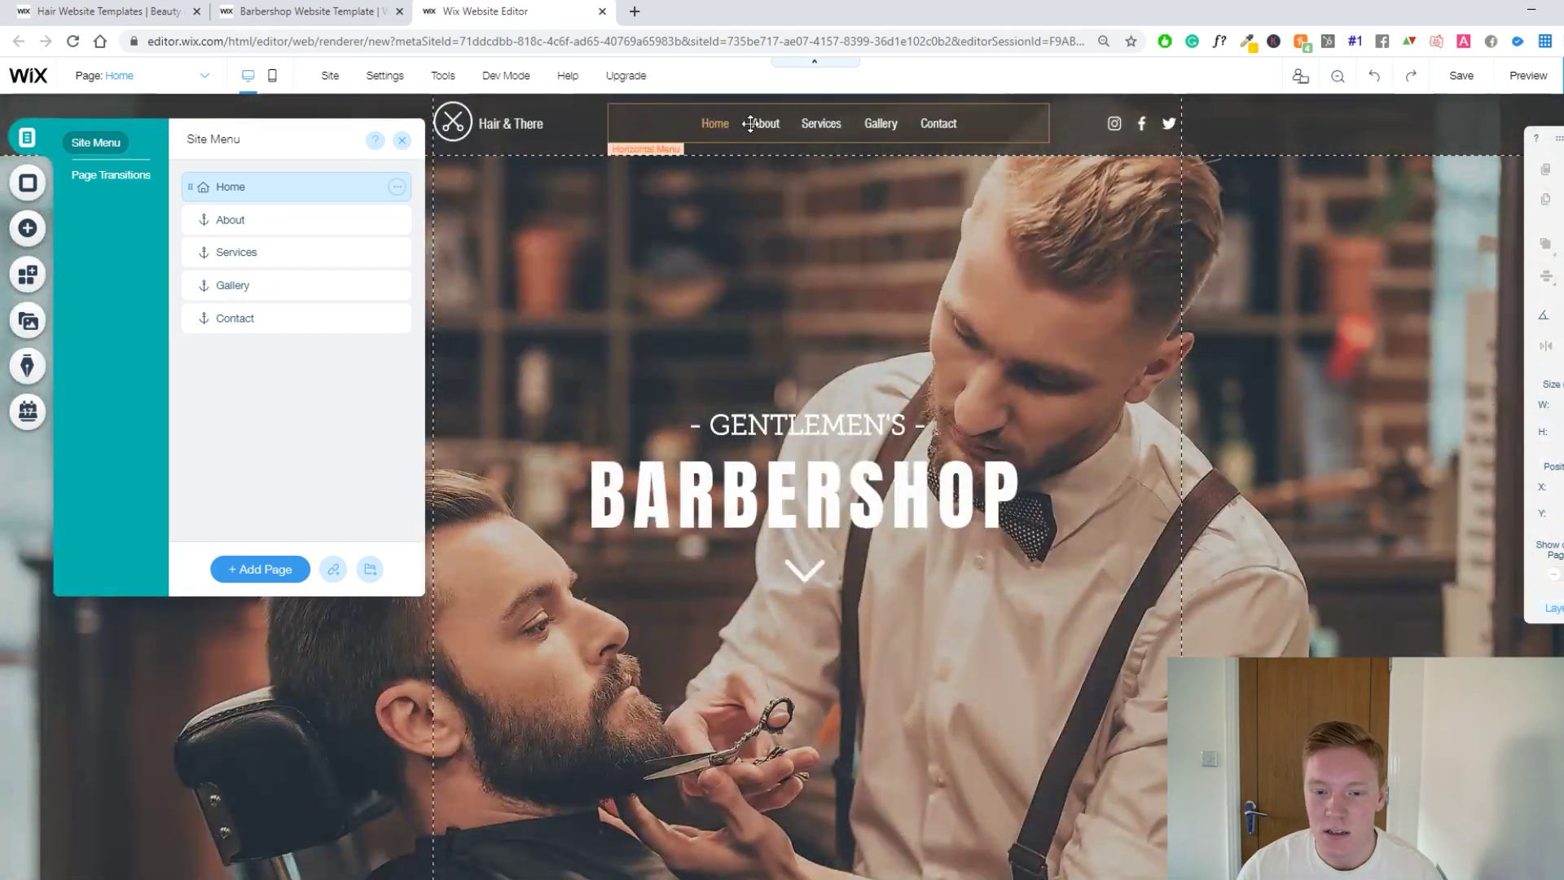
Set the site's page transition to None.
{"action": "left_click", "coordinate": [120, 176]}
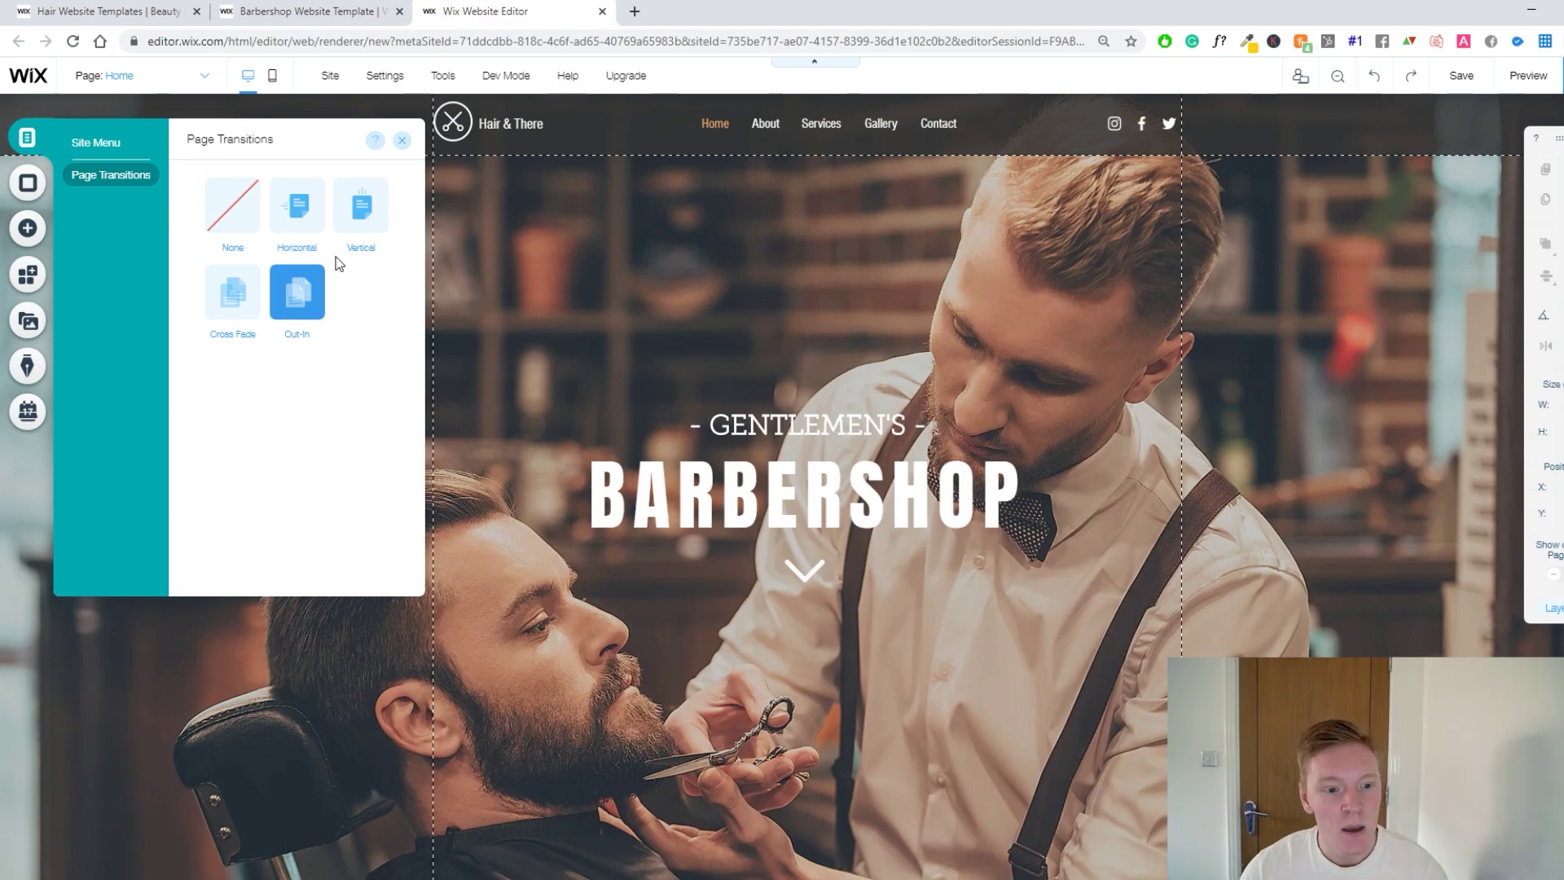
{"action": "left_click", "coordinate": [239, 222]}
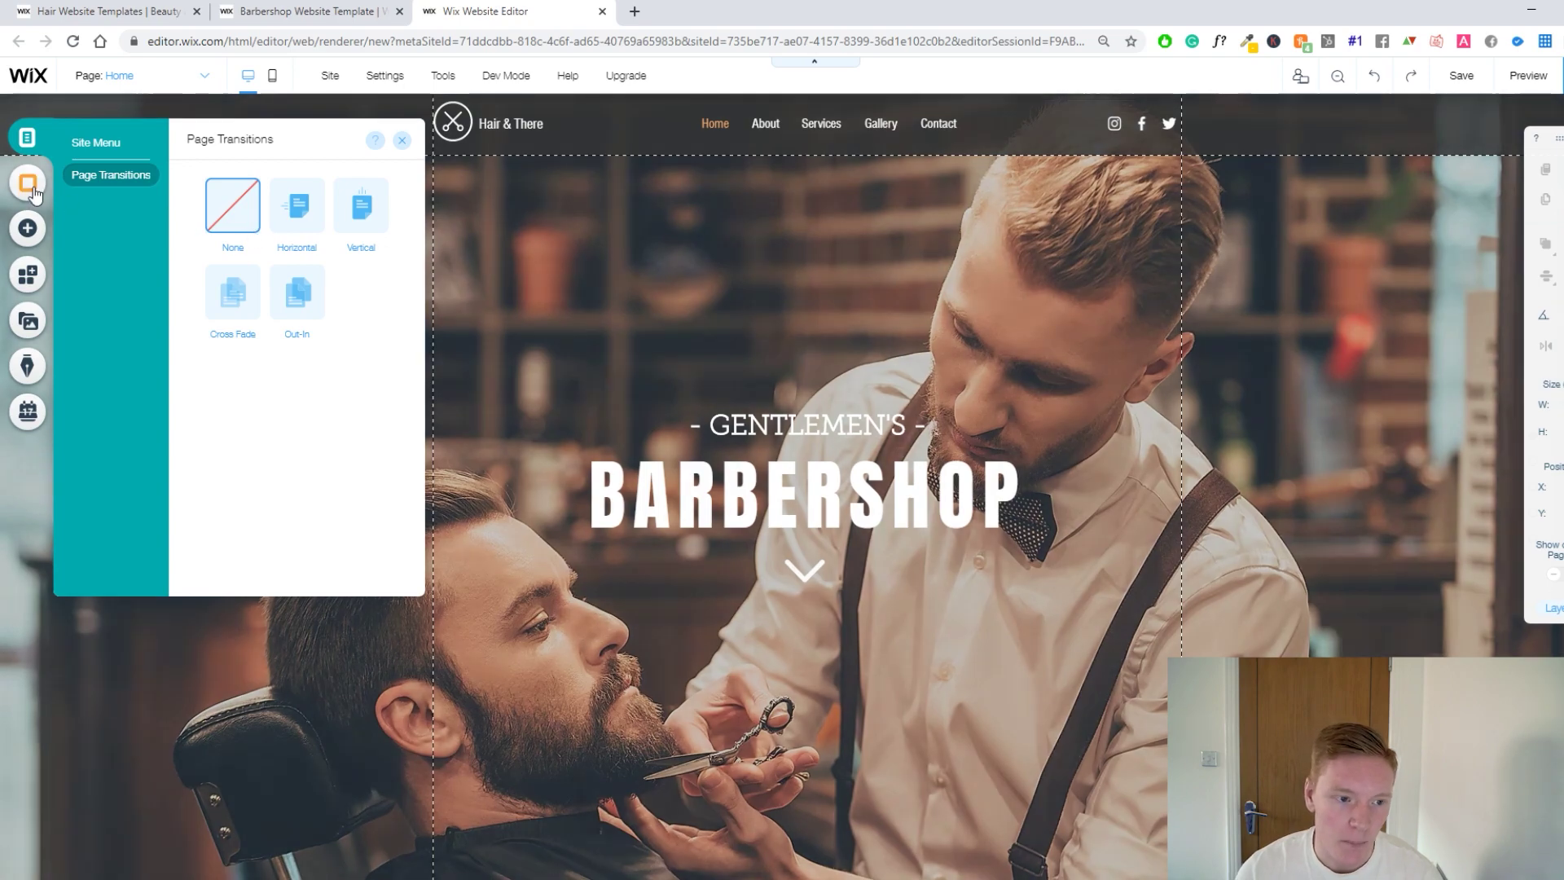
Look through the selected page backgrounds and compare them with the home page's sections.
{"action": "left_click", "coordinate": [28, 186]}
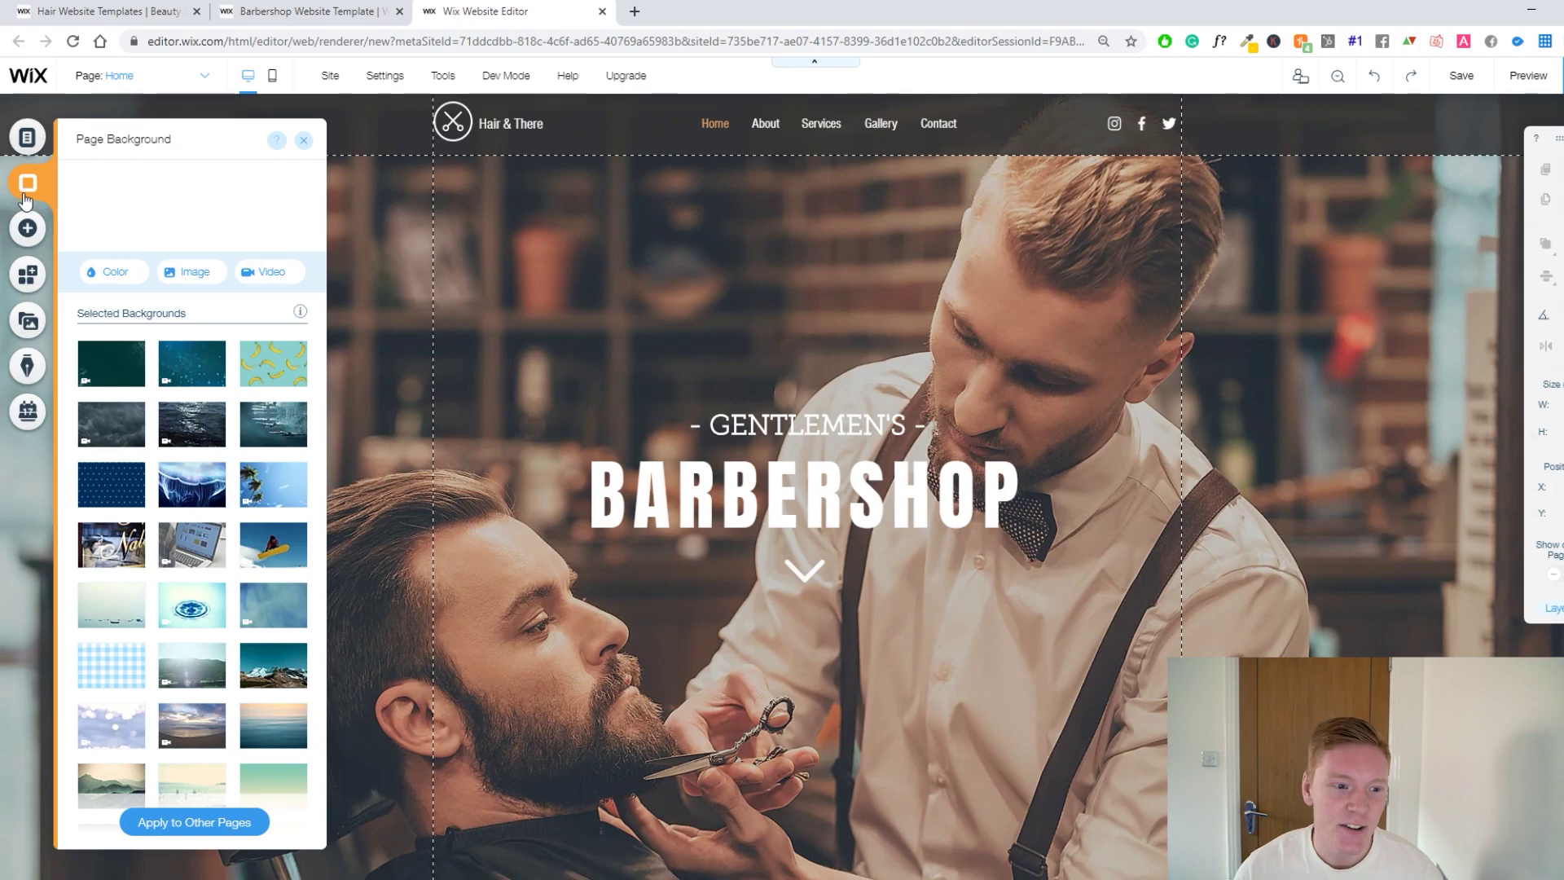
{"action": "scroll", "coordinate": [982, 477], "scroll_direction": "down", "scroll_amount": 5}
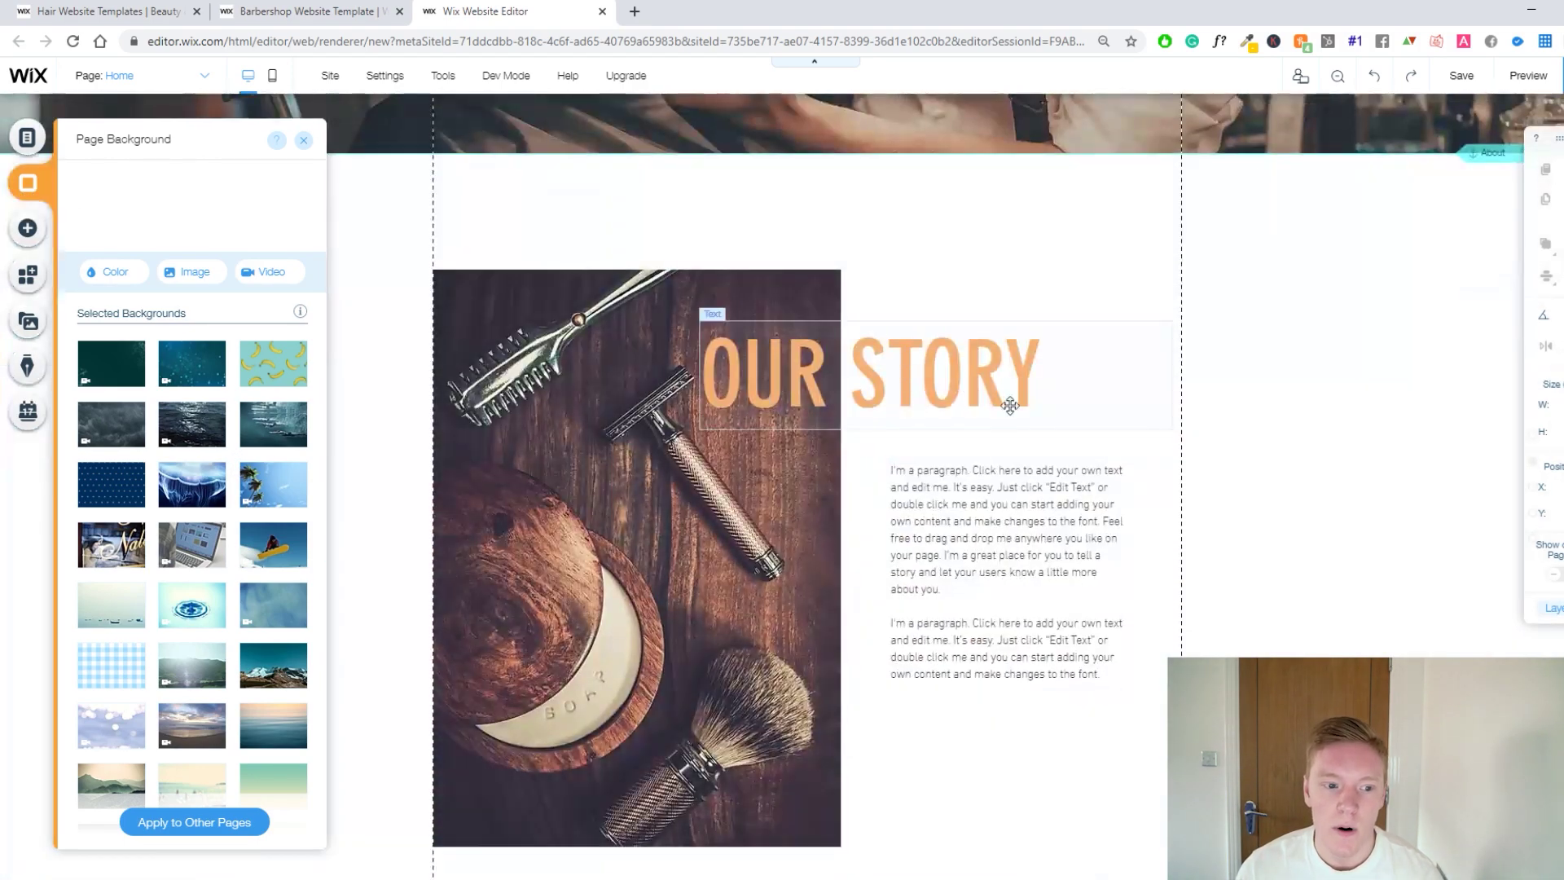
{"action": "scroll", "coordinate": [774, 332], "scroll_direction": "up", "scroll_amount": 5}
{"action": "scroll", "coordinate": [246, 531], "scroll_direction": "down", "scroll_amount": 10}
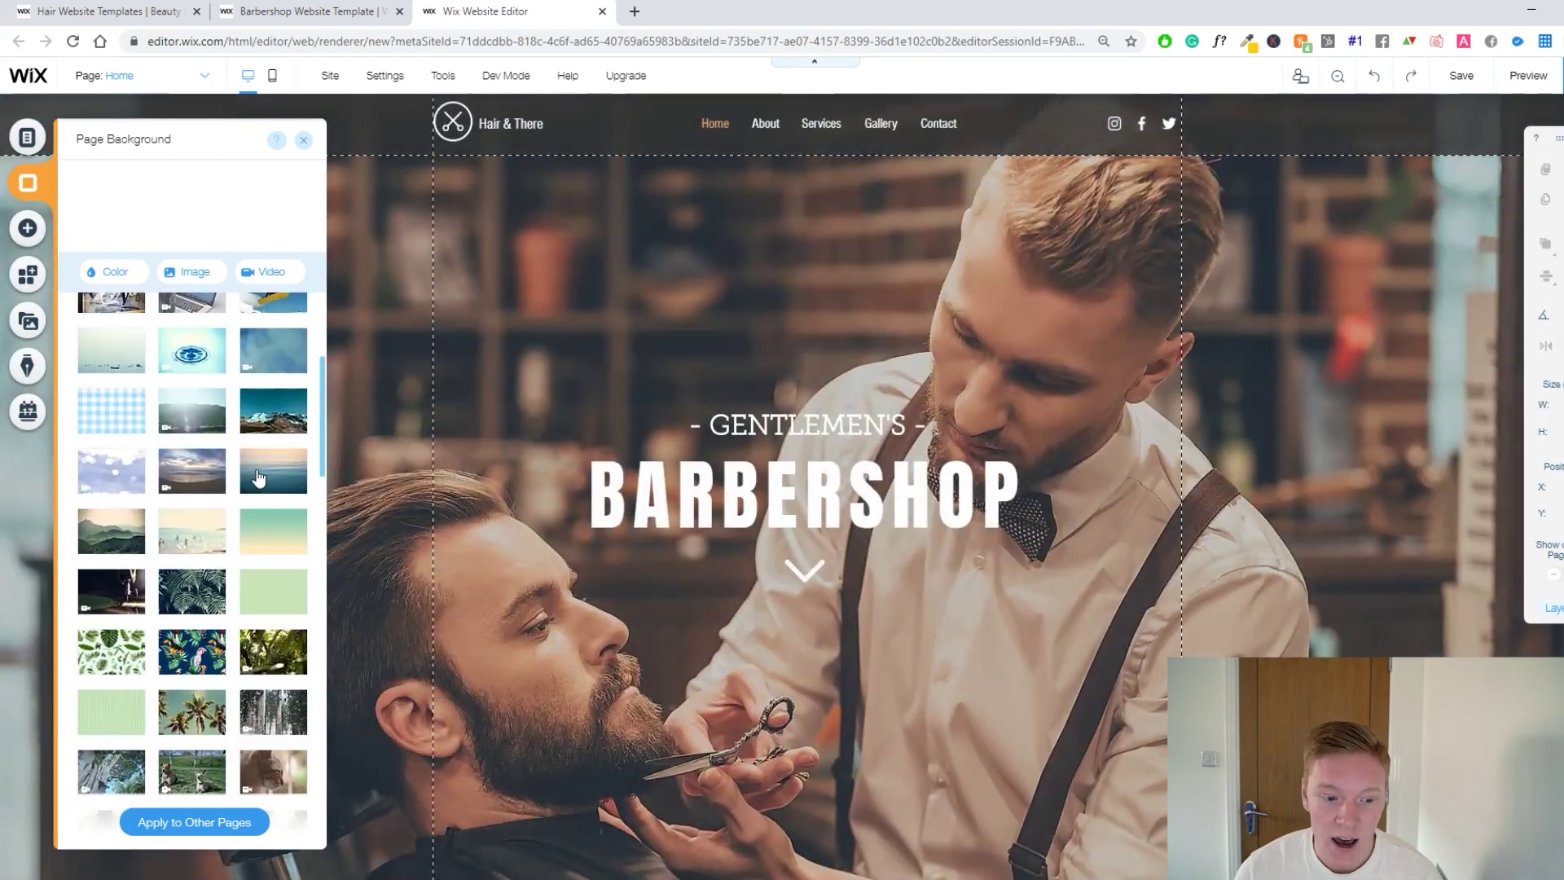
{"action": "scroll", "coordinate": [460, 480], "scroll_direction": "down", "scroll_amount": 5}
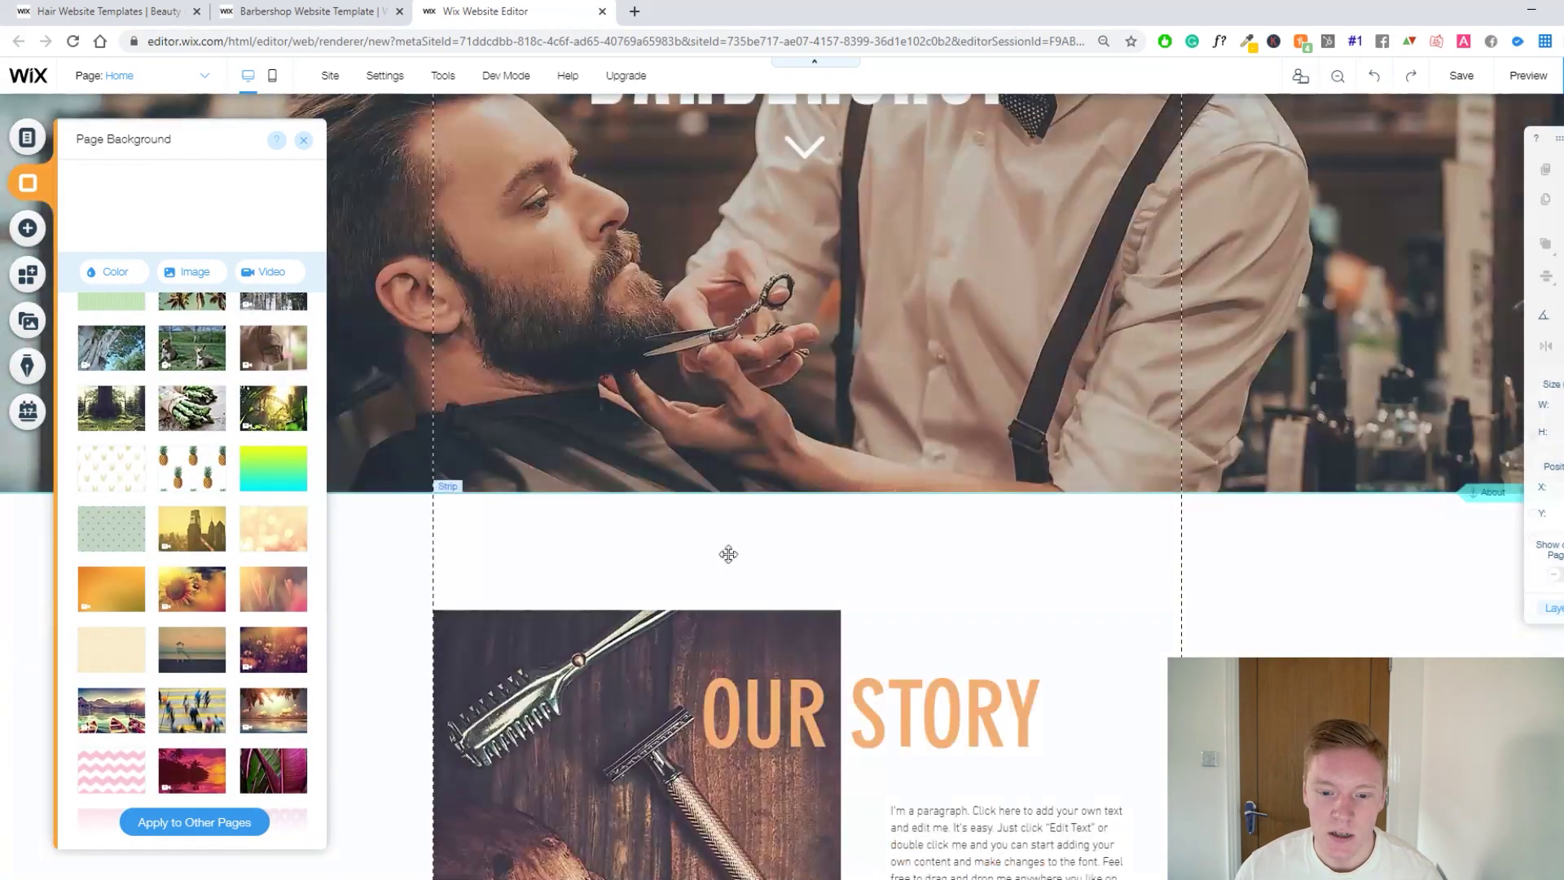
{"action": "scroll", "coordinate": [1002, 461], "scroll_direction": "down", "scroll_amount": 3}
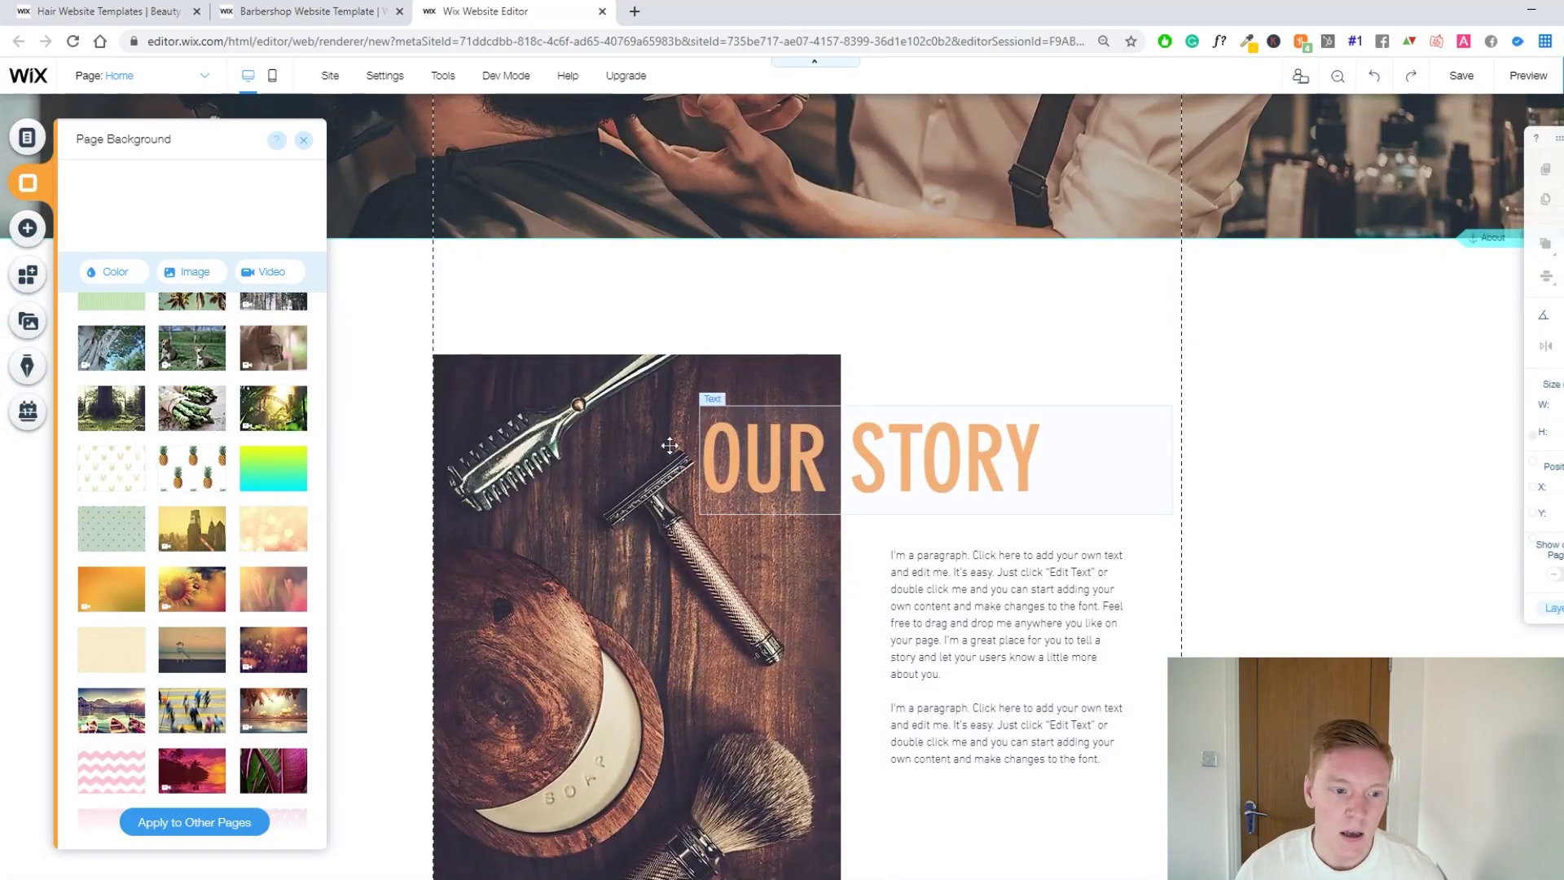
{"action": "scroll", "coordinate": [196, 456], "scroll_direction": "up", "scroll_amount": 10}
{"action": "mouse_move", "coordinate": [192, 387]}
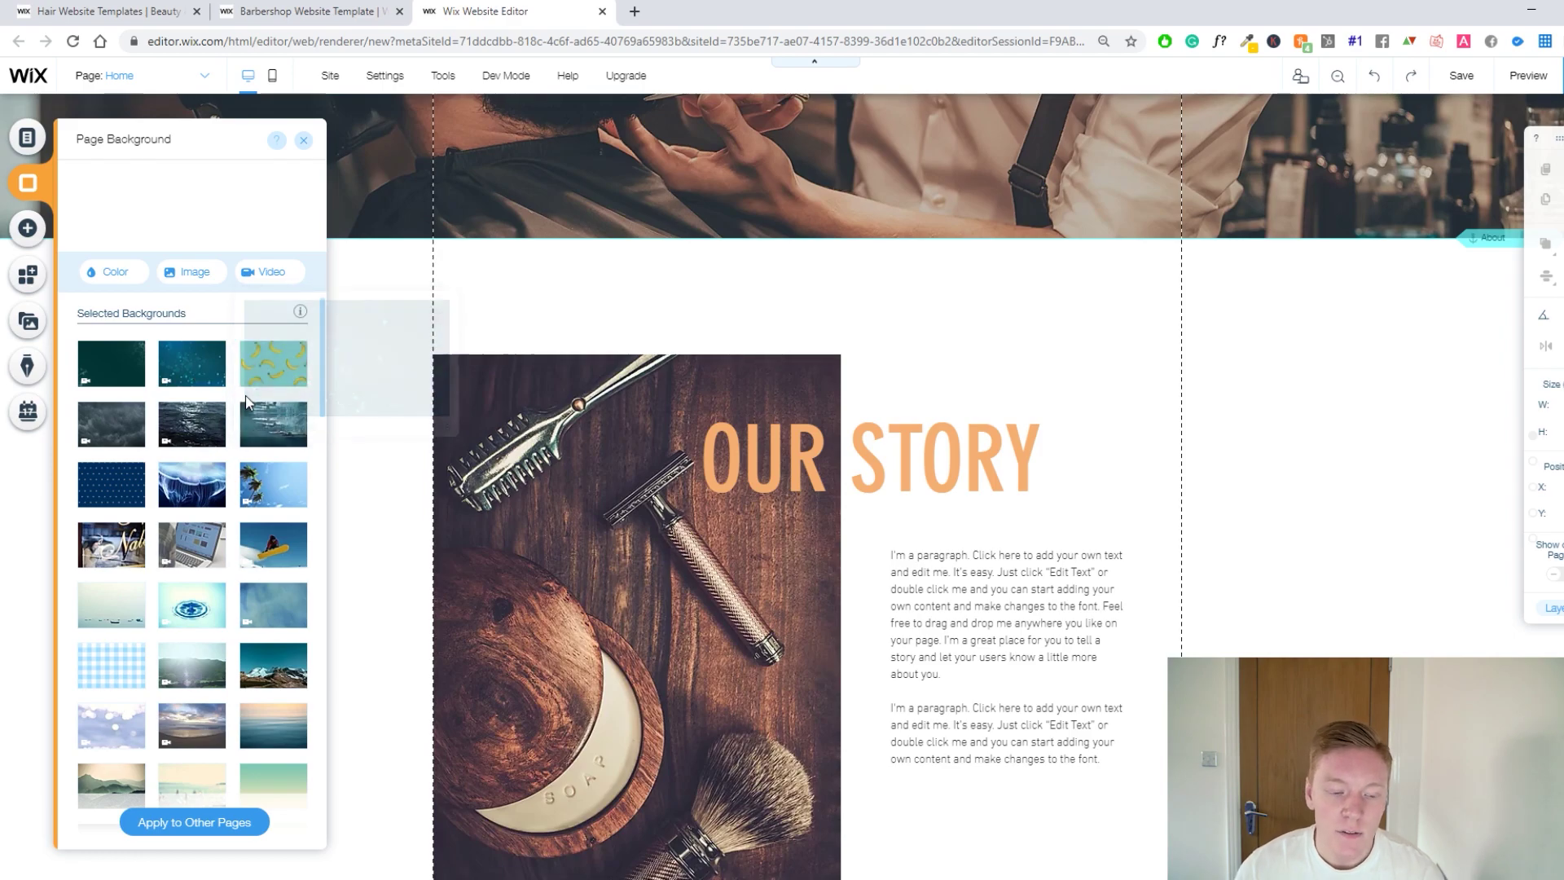
{"action": "mouse_move", "coordinate": [275, 534]}
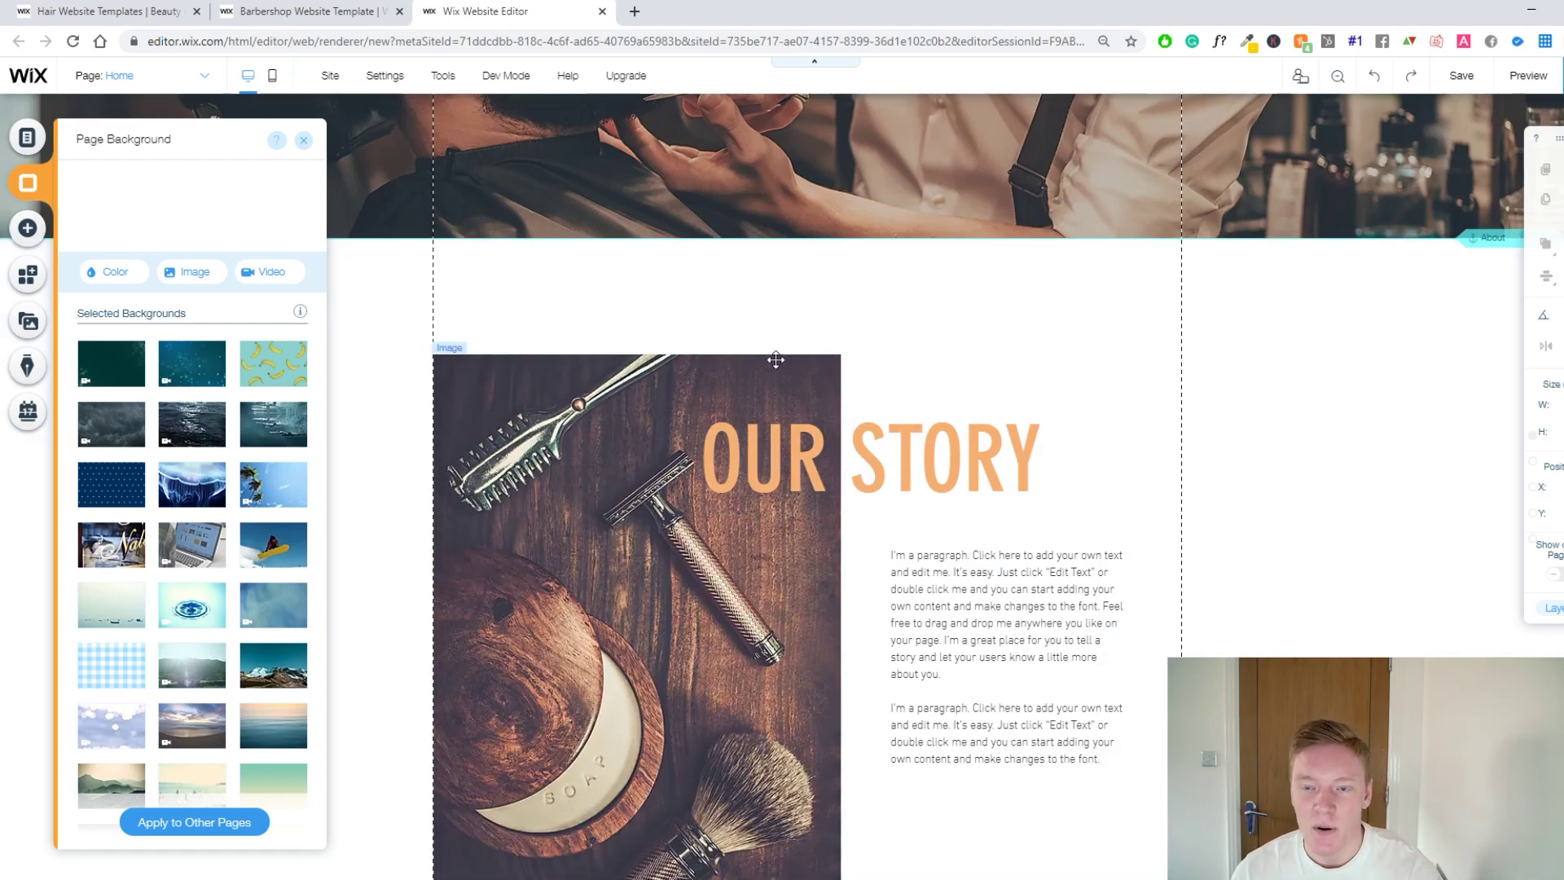
Look through the elements that can be added, including Image, Text and Vector Art, and examine the title text styles.
{"action": "left_click", "coordinate": [27, 231]}
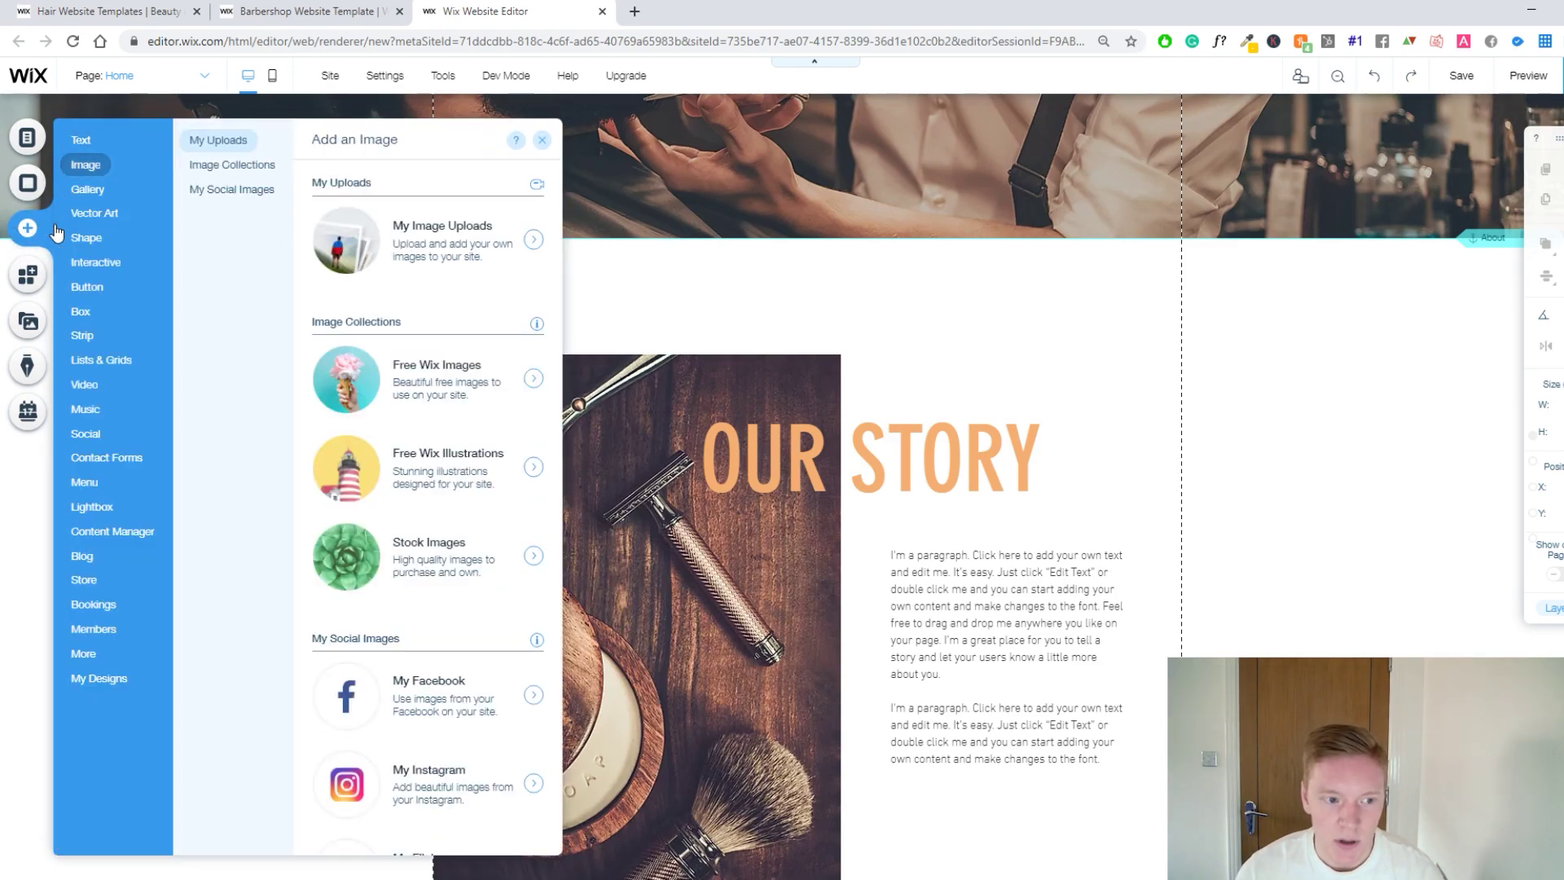
{"action": "mouse_move", "coordinate": [82, 147]}
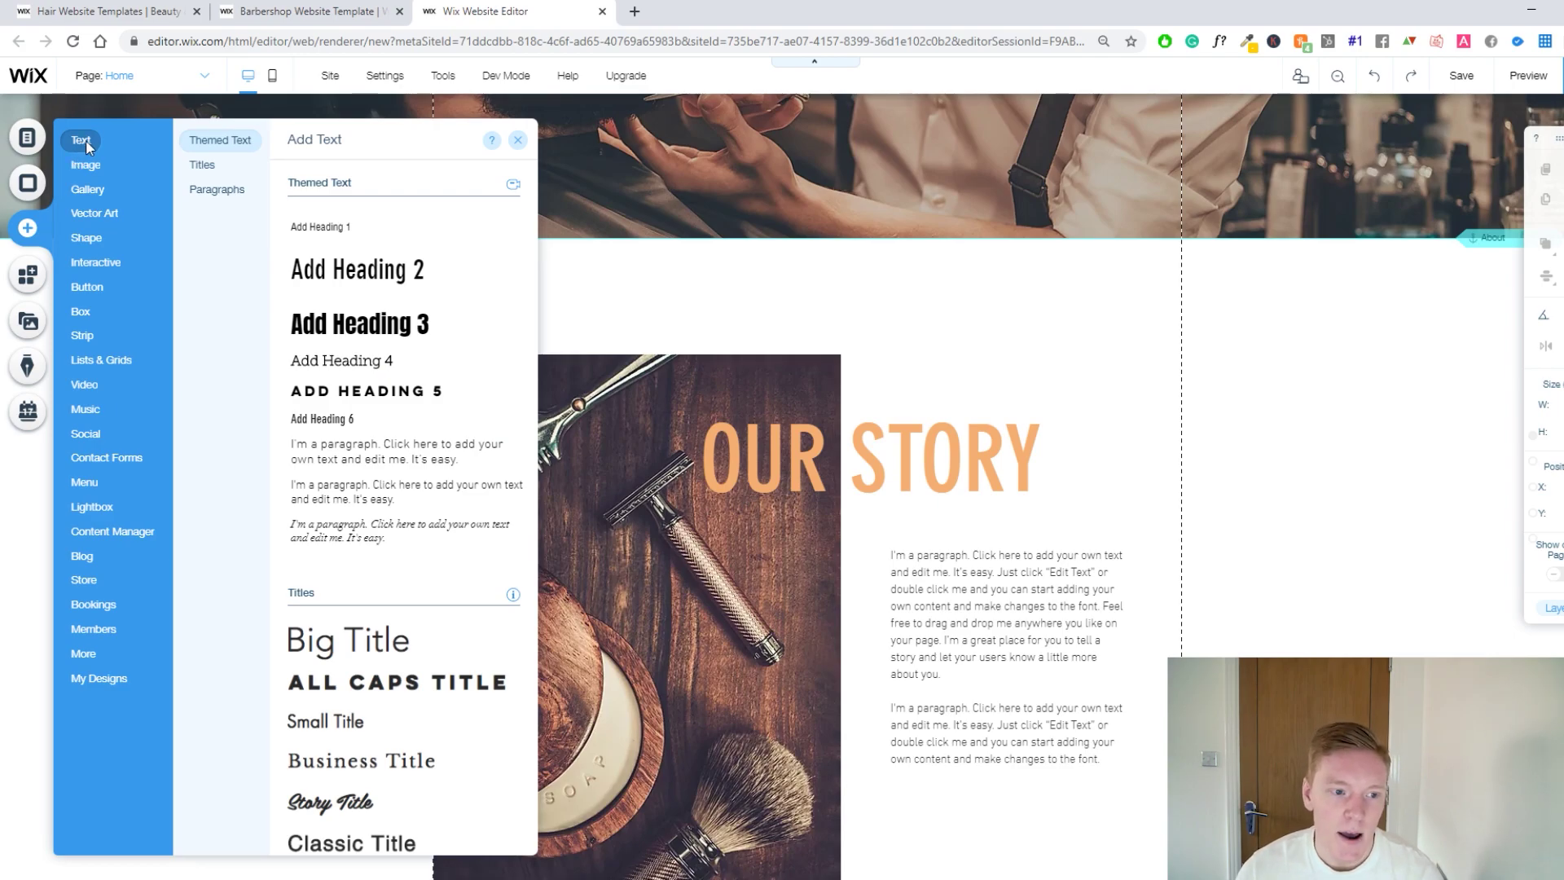
{"action": "mouse_move", "coordinate": [100, 213]}
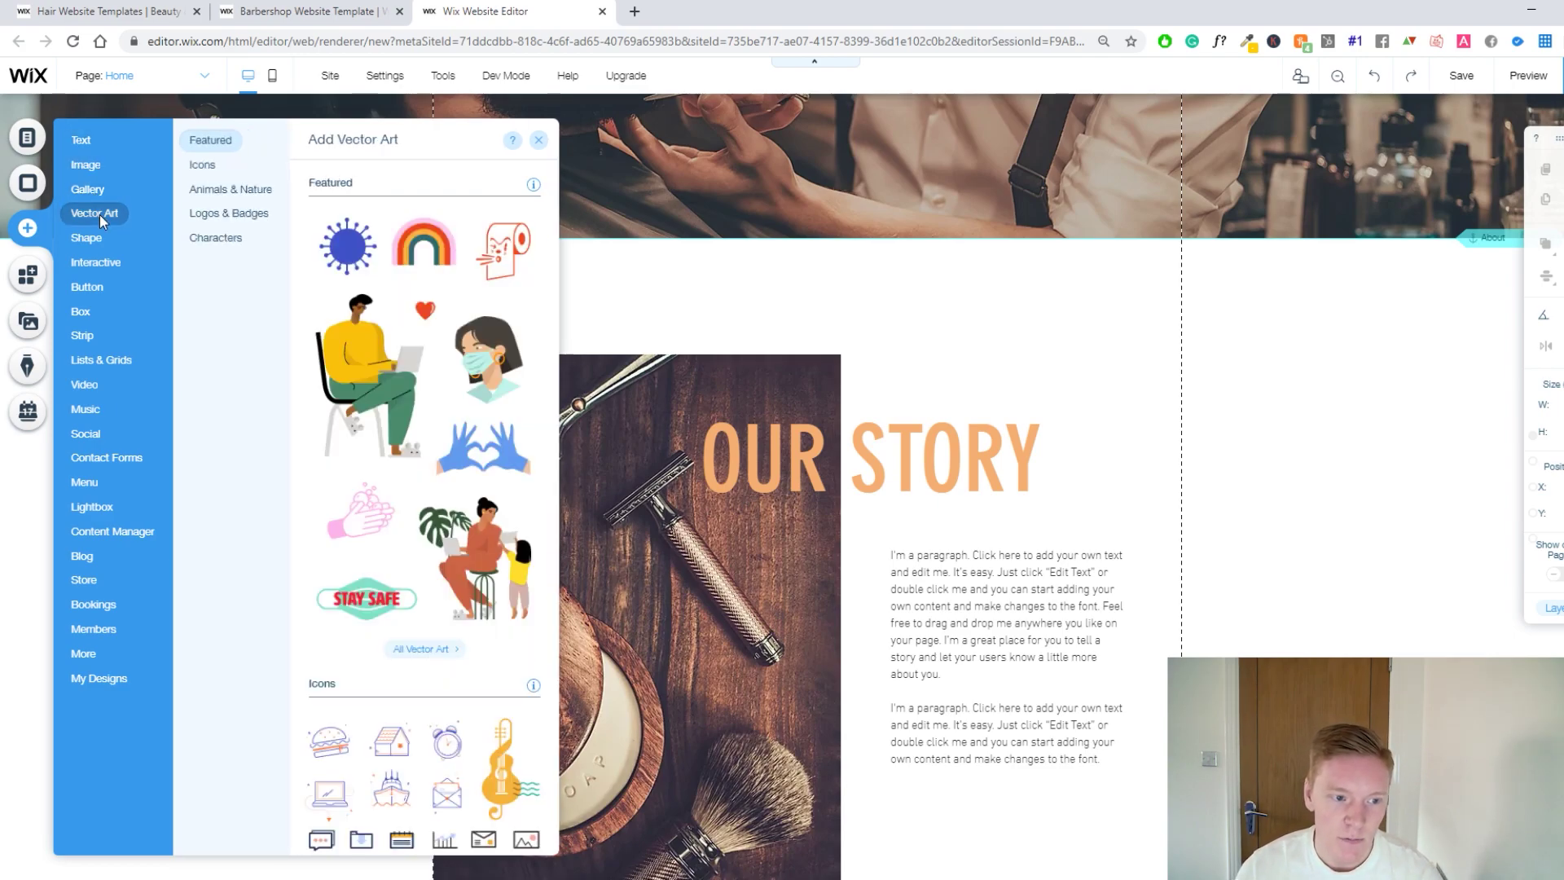
{"action": "mouse_move", "coordinate": [109, 261]}
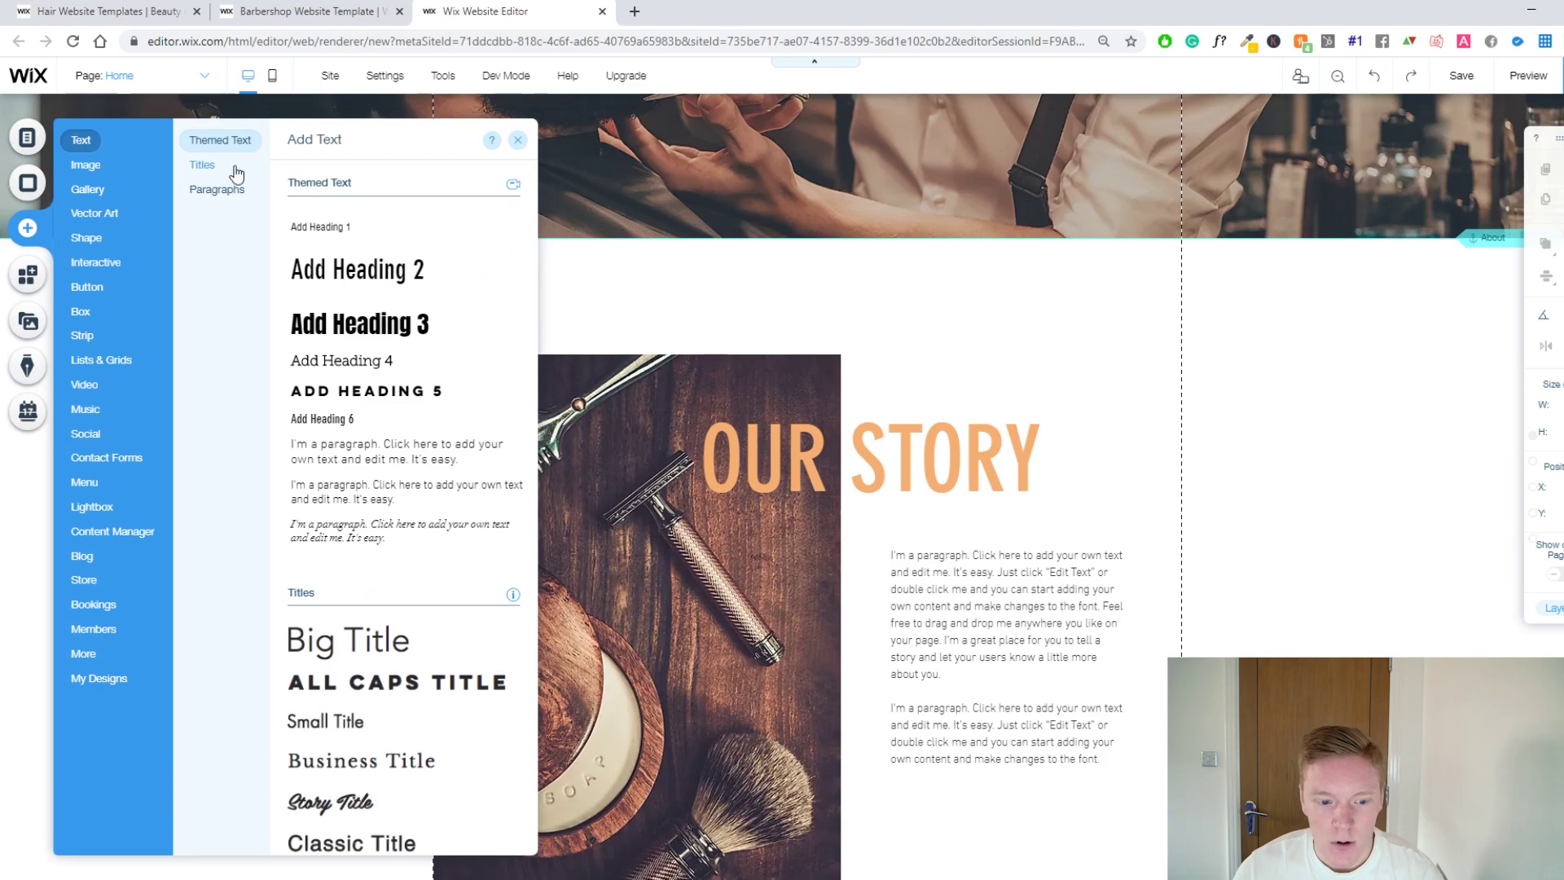
{"action": "scroll", "coordinate": [340, 185], "scroll_direction": "down", "scroll_amount": 20}
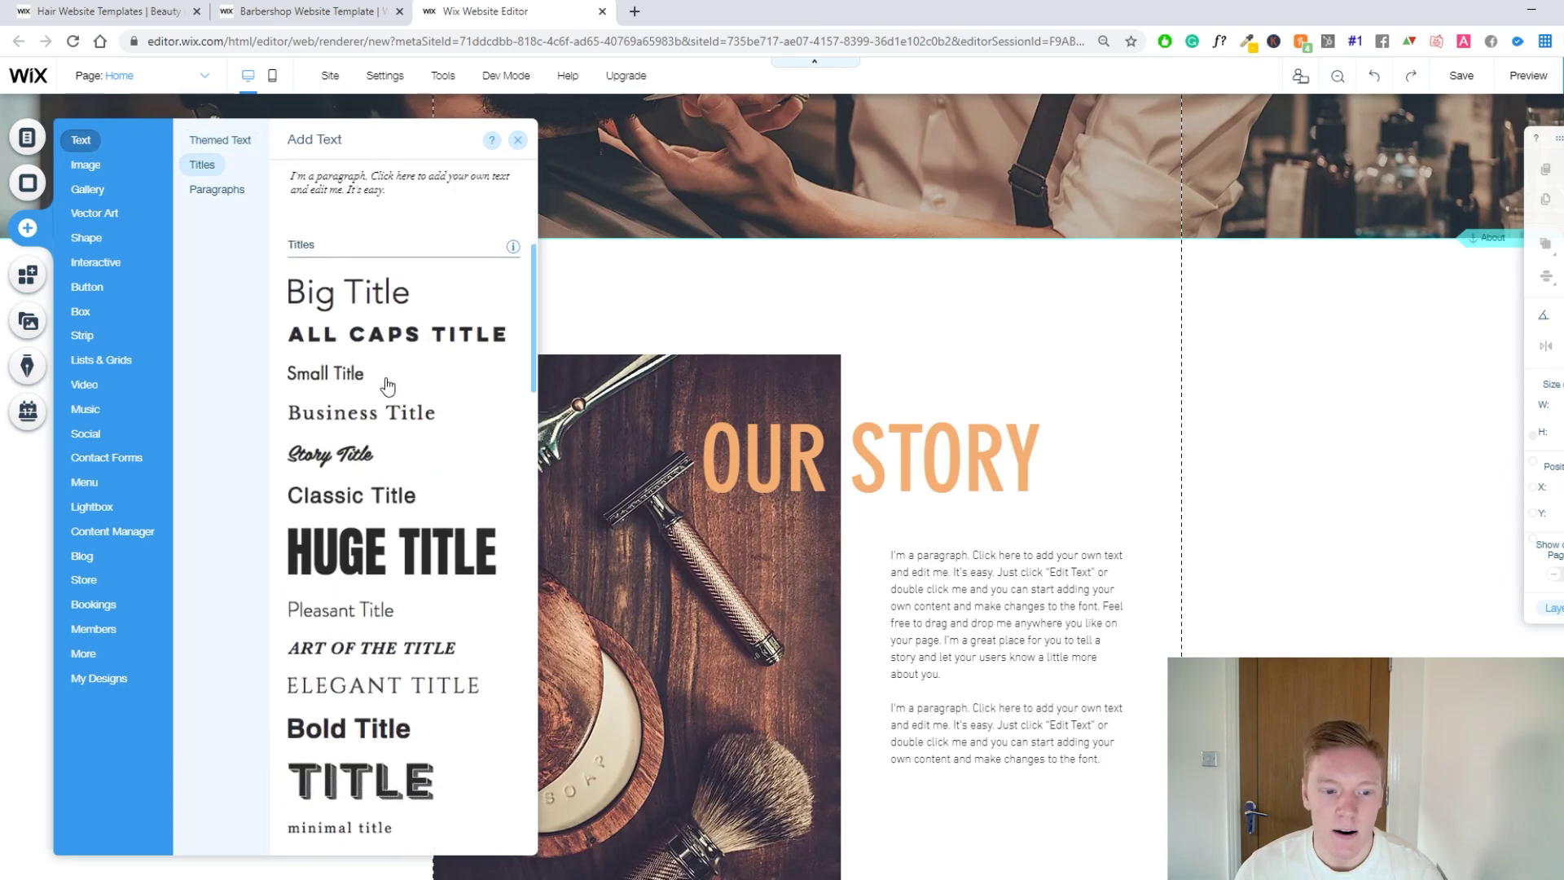
Add a Heading 2 themed text to the white strip above the OUR STORY title.
{"action": "scroll", "coordinate": [397, 419], "scroll_direction": "down", "scroll_amount": 4}
{"action": "scroll", "coordinate": [399, 422], "scroll_direction": "up", "scroll_amount": 6}
{"action": "scroll", "coordinate": [402, 425], "scroll_direction": "up", "scroll_amount": 10}
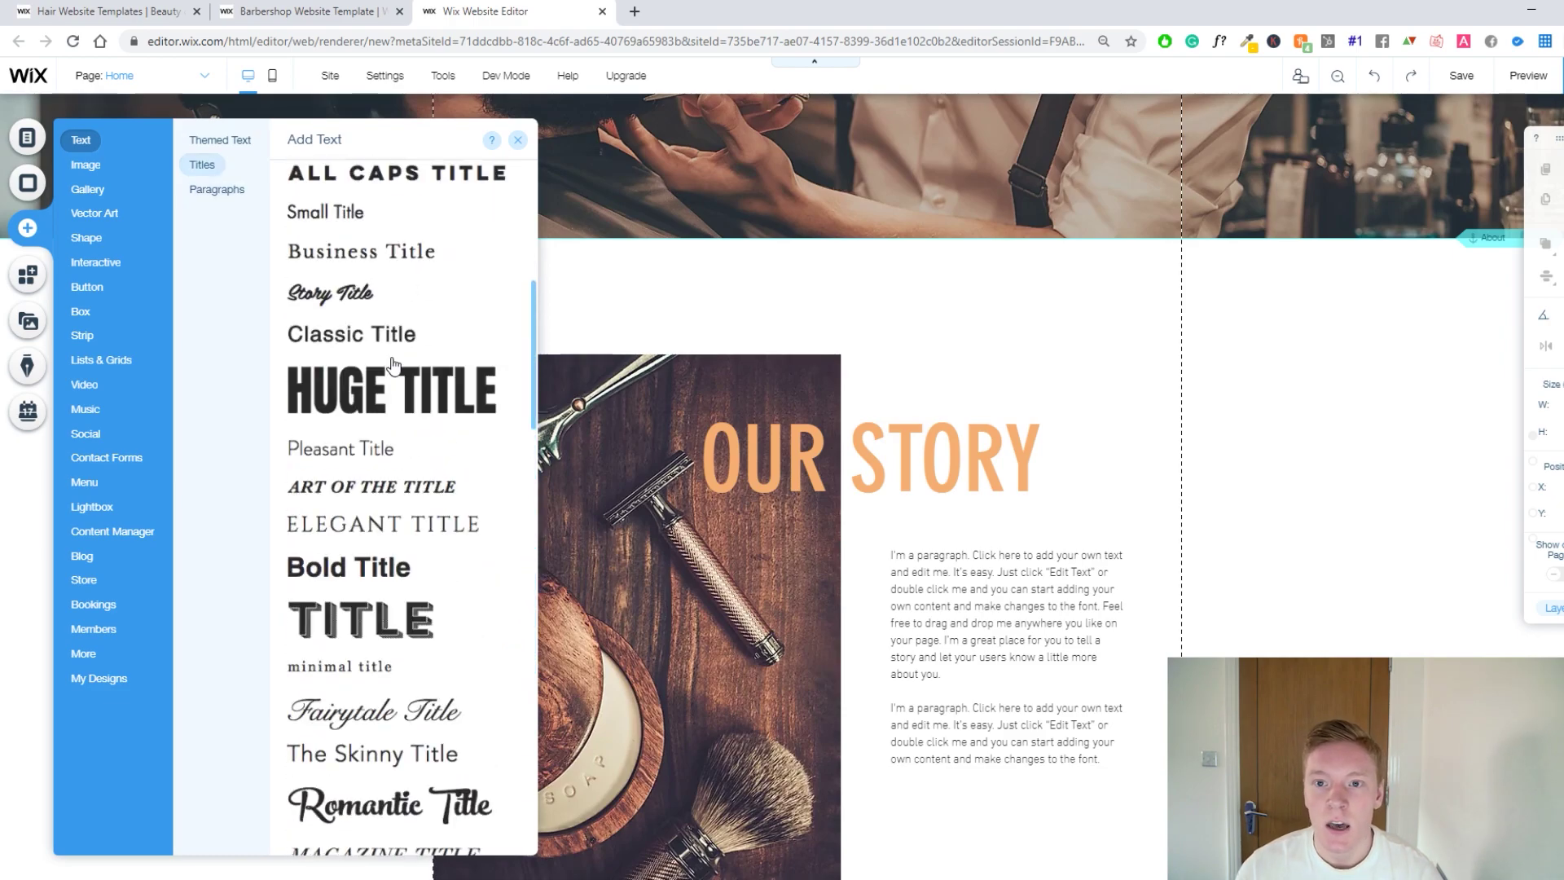
{"action": "scroll", "coordinate": [339, 408], "scroll_direction": "up", "scroll_amount": 2}
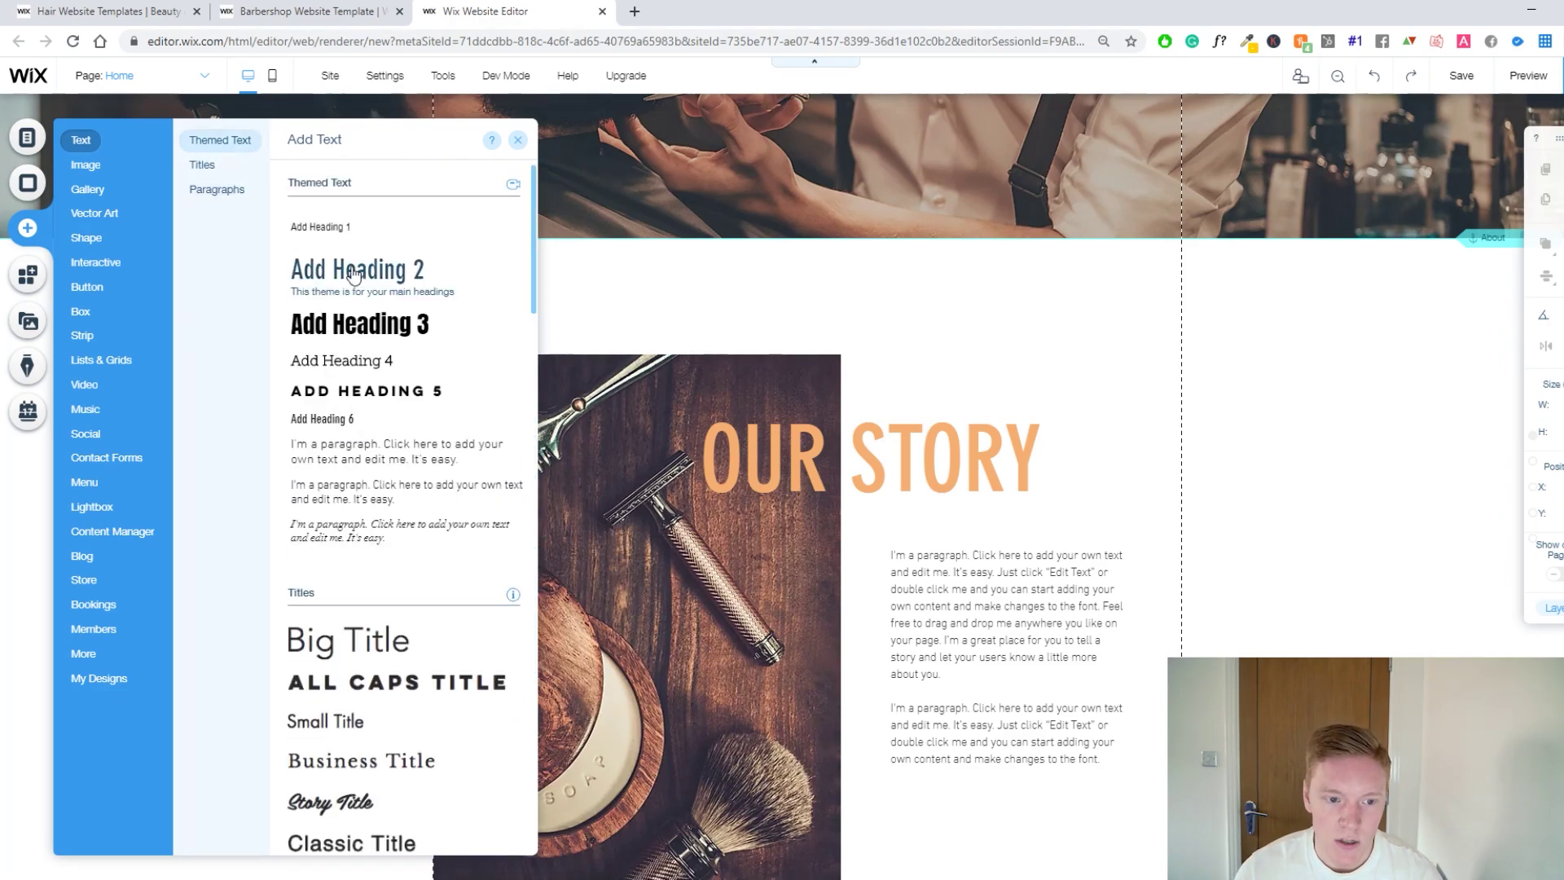
{"action": "left_click_drag", "start_coordinate": [352, 275], "coordinate": [750, 294]}
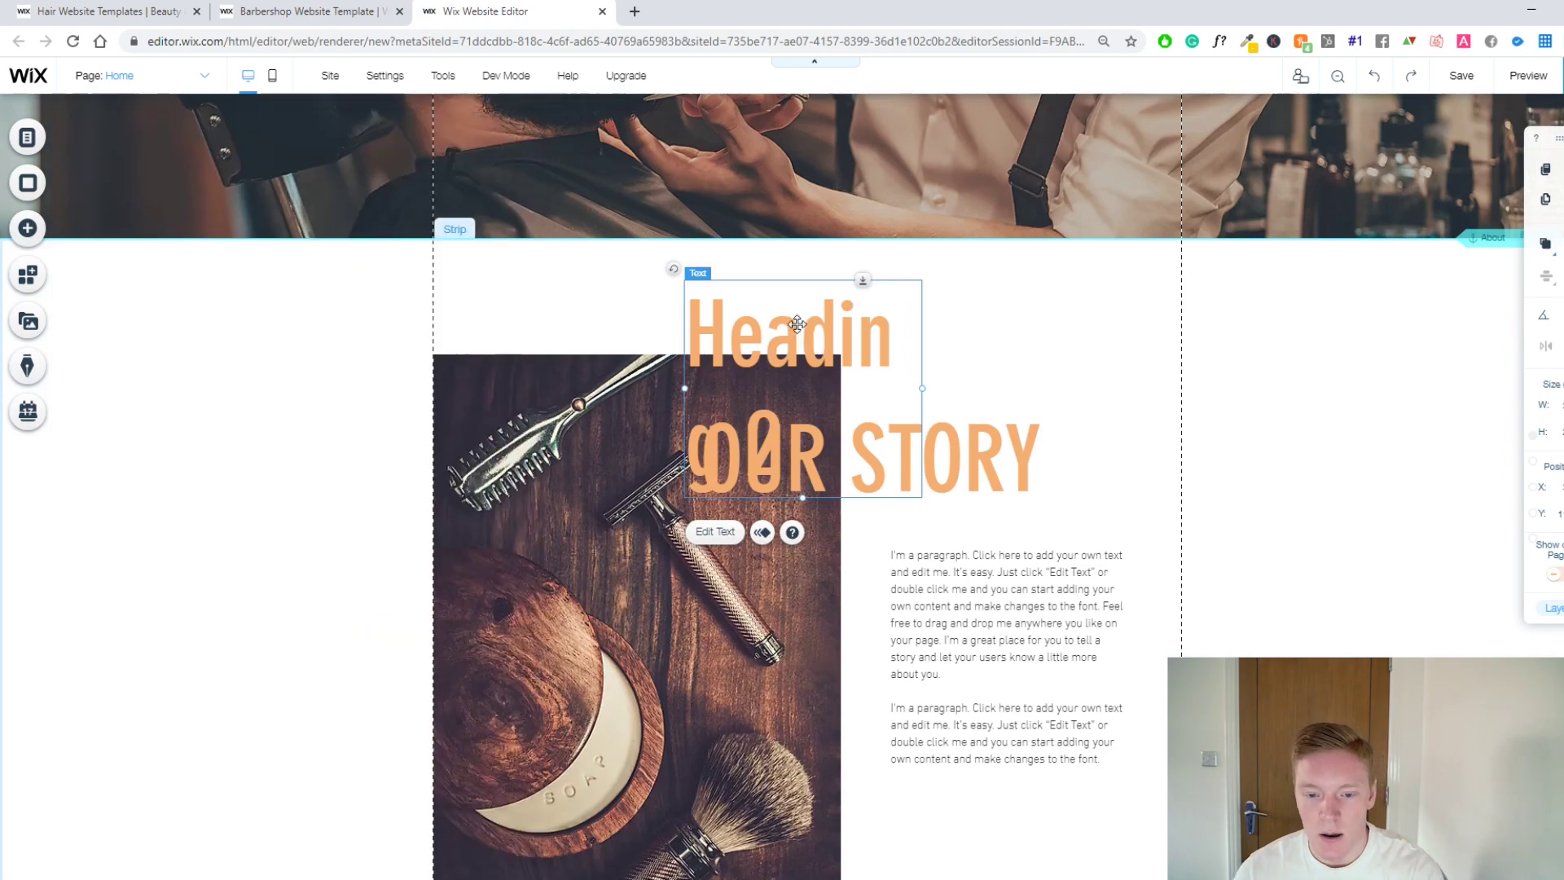
Widen the new Heading 2 text box until its text fits on one line and place it just above the image.
{"action": "left_click_drag", "start_coordinate": [684, 388], "coordinate": [669, 388]}
{"action": "left_click_drag", "start_coordinate": [422, 383], "coordinate": [455, 383]}
{"action": "left_click_drag", "start_coordinate": [917, 330], "coordinate": [1059, 334]}
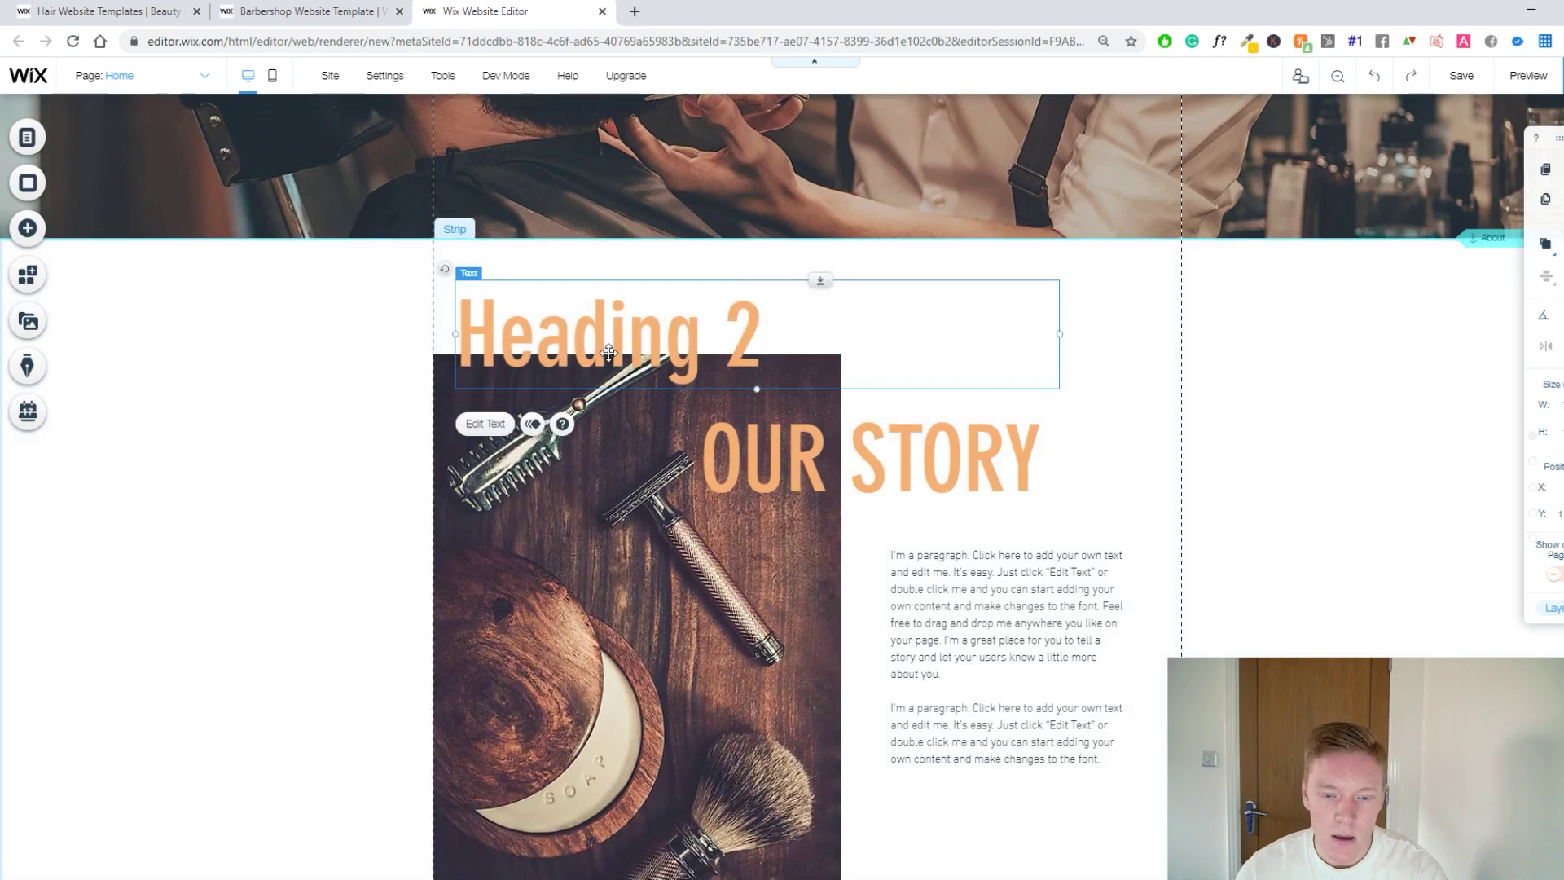
{"action": "left_click_drag", "start_coordinate": [668, 283], "coordinate": [714, 255]}
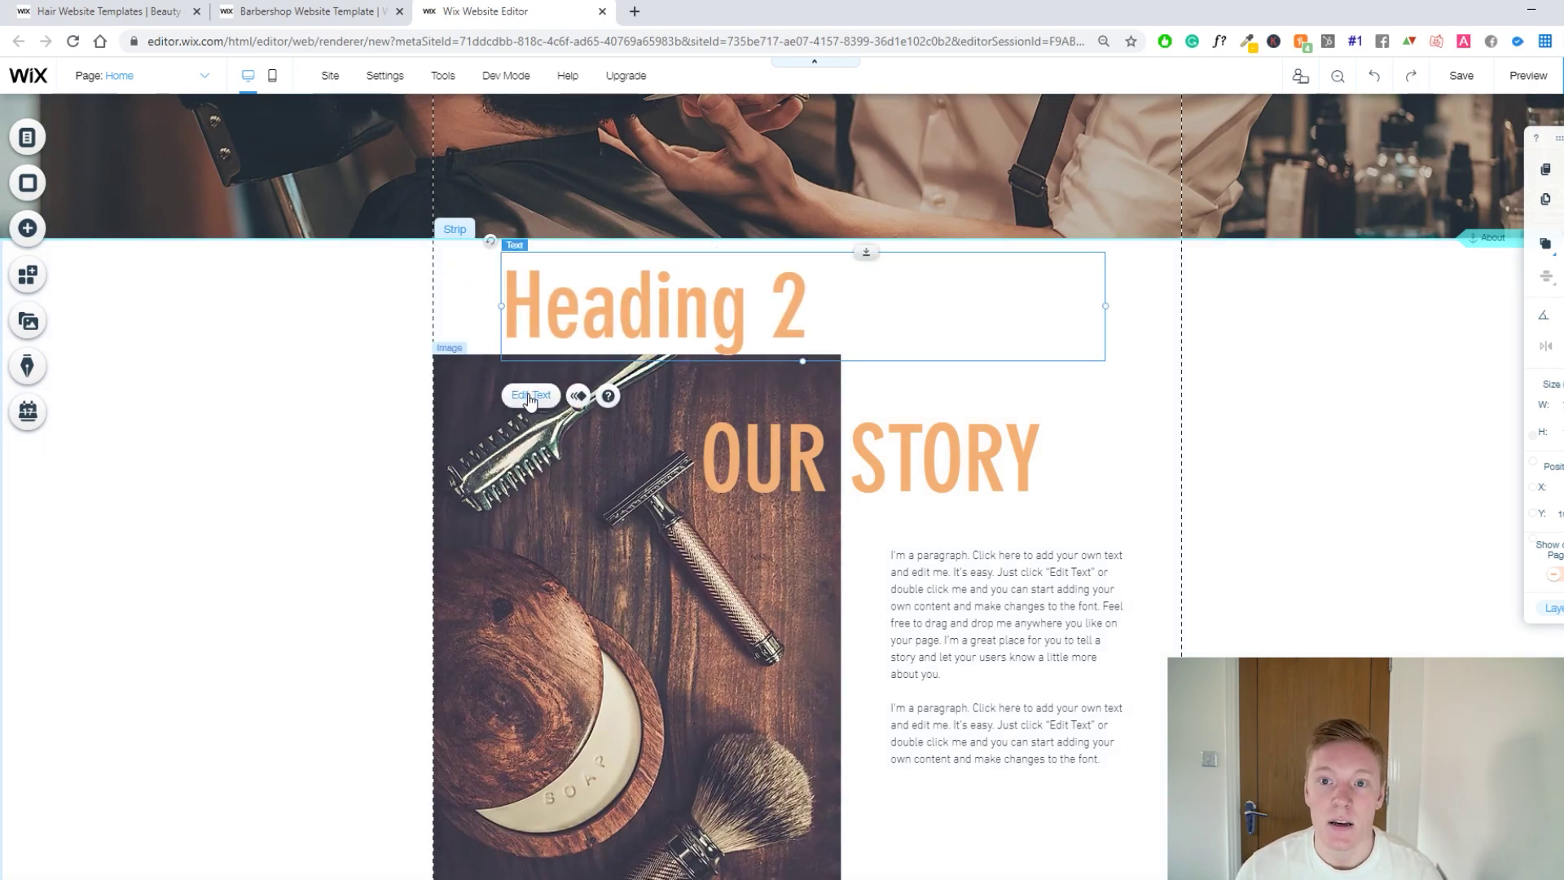
Open the Heading 2 text for editing and try the bold and italic styles on it, switching each off again.
{"action": "left_click", "coordinate": [529, 395]}
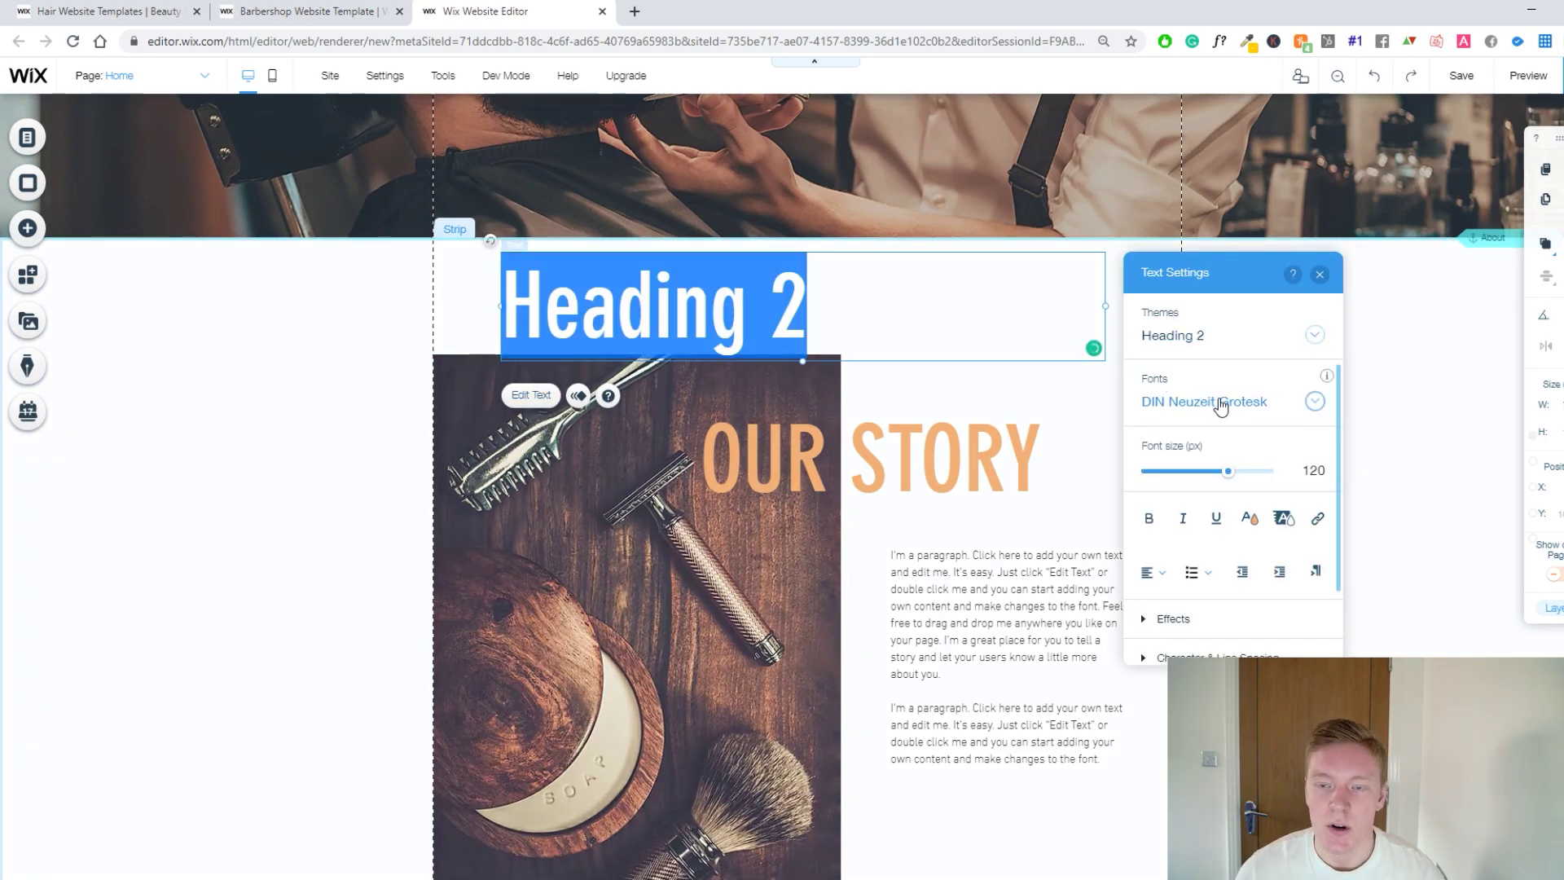
{"action": "left_click", "coordinate": [1151, 522]}
{"action": "left_click", "coordinate": [1152, 522]}
{"action": "left_click", "coordinate": [1183, 521]}
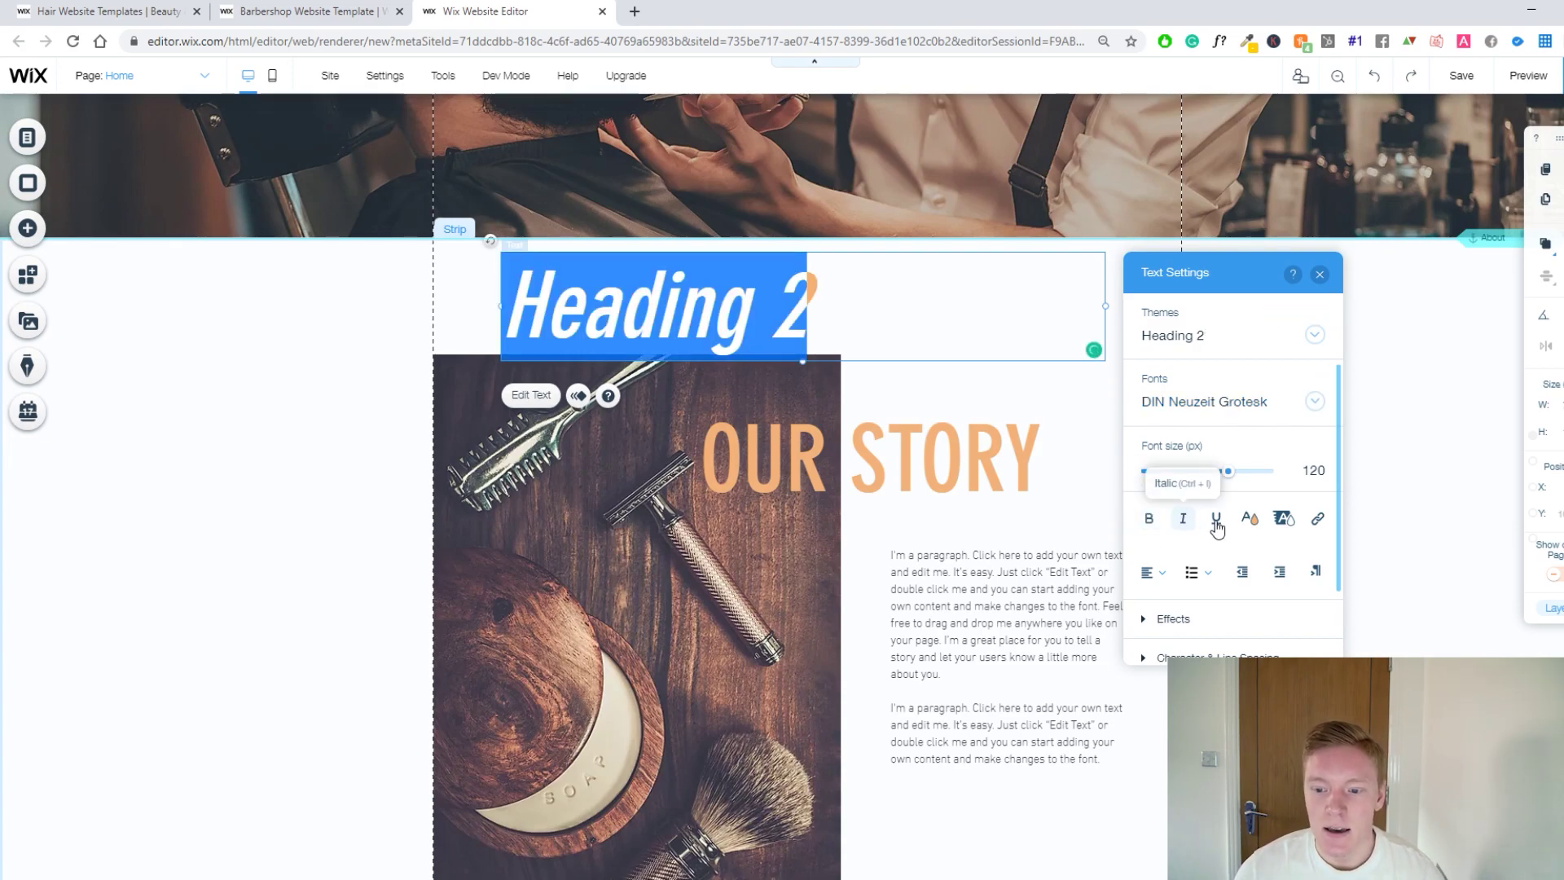
{"action": "left_click", "coordinate": [1183, 521]}
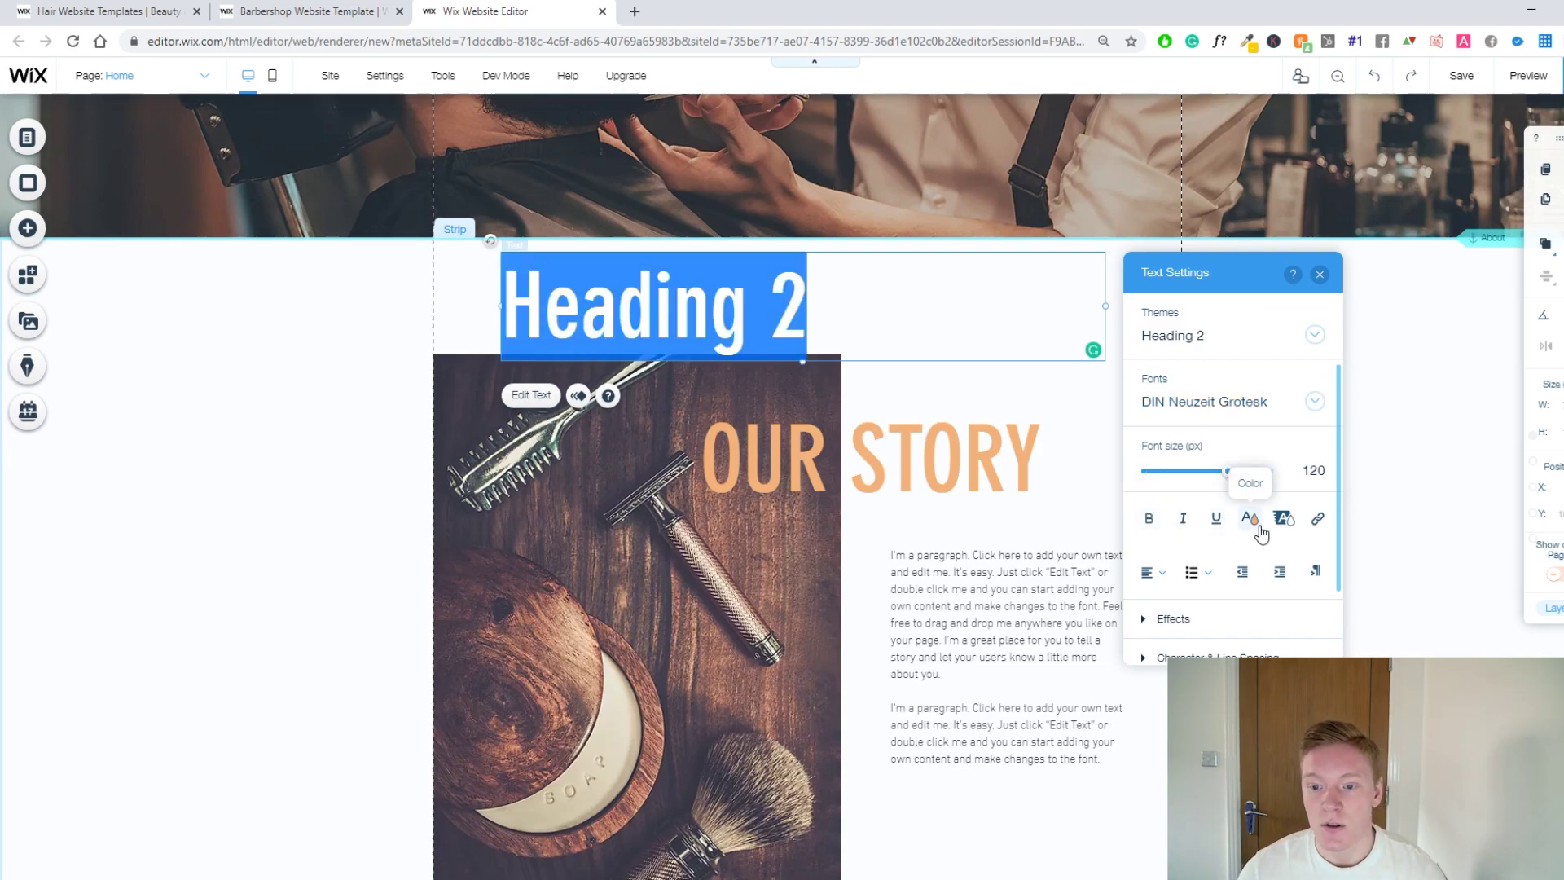
Link the Heading 2 text to the Gallery anchor on the Home page.
{"action": "left_click", "coordinate": [1320, 528]}
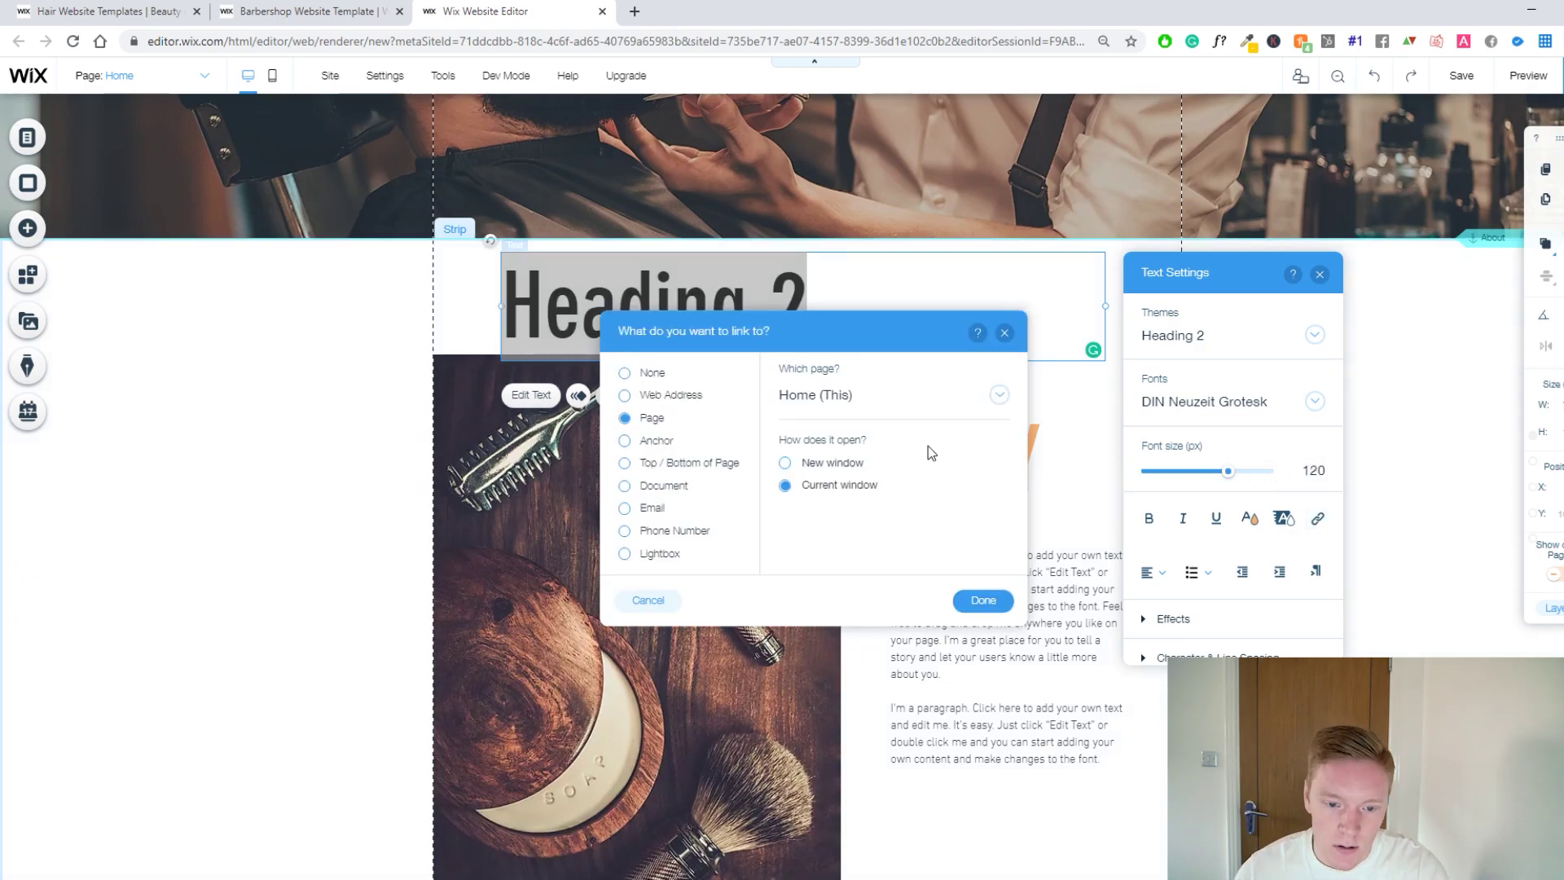
{"action": "left_click", "coordinate": [831, 398]}
{"action": "left_click", "coordinate": [852, 440]}
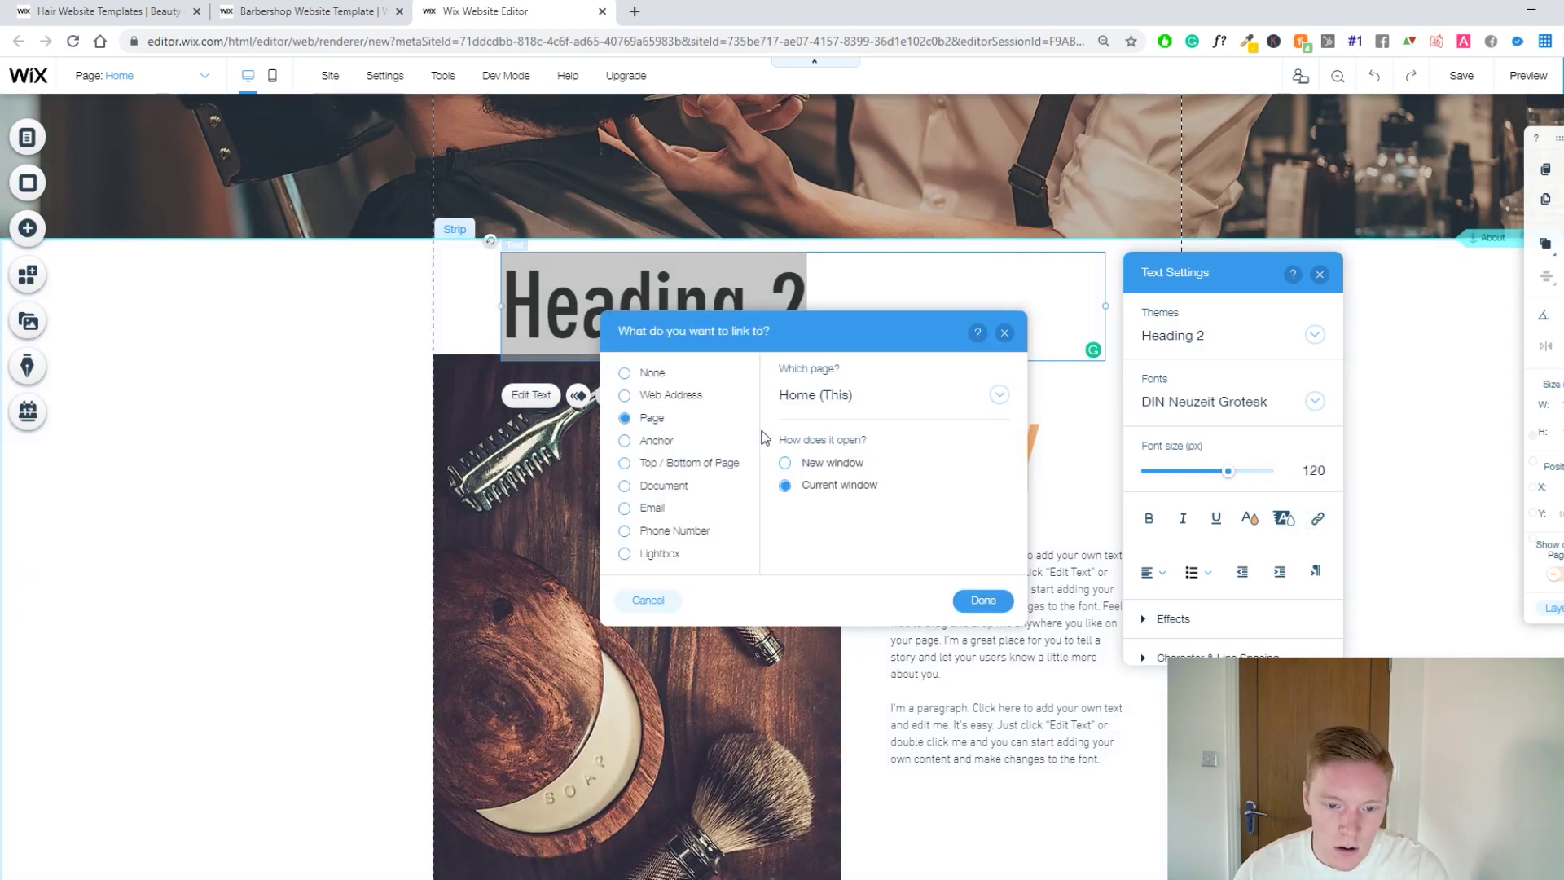
{"action": "left_click", "coordinate": [656, 443]}
{"action": "left_click", "coordinate": [836, 414]}
{"action": "left_click", "coordinate": [854, 427]}
{"action": "left_click", "coordinate": [821, 471]}
{"action": "left_click", "coordinate": [828, 552]}
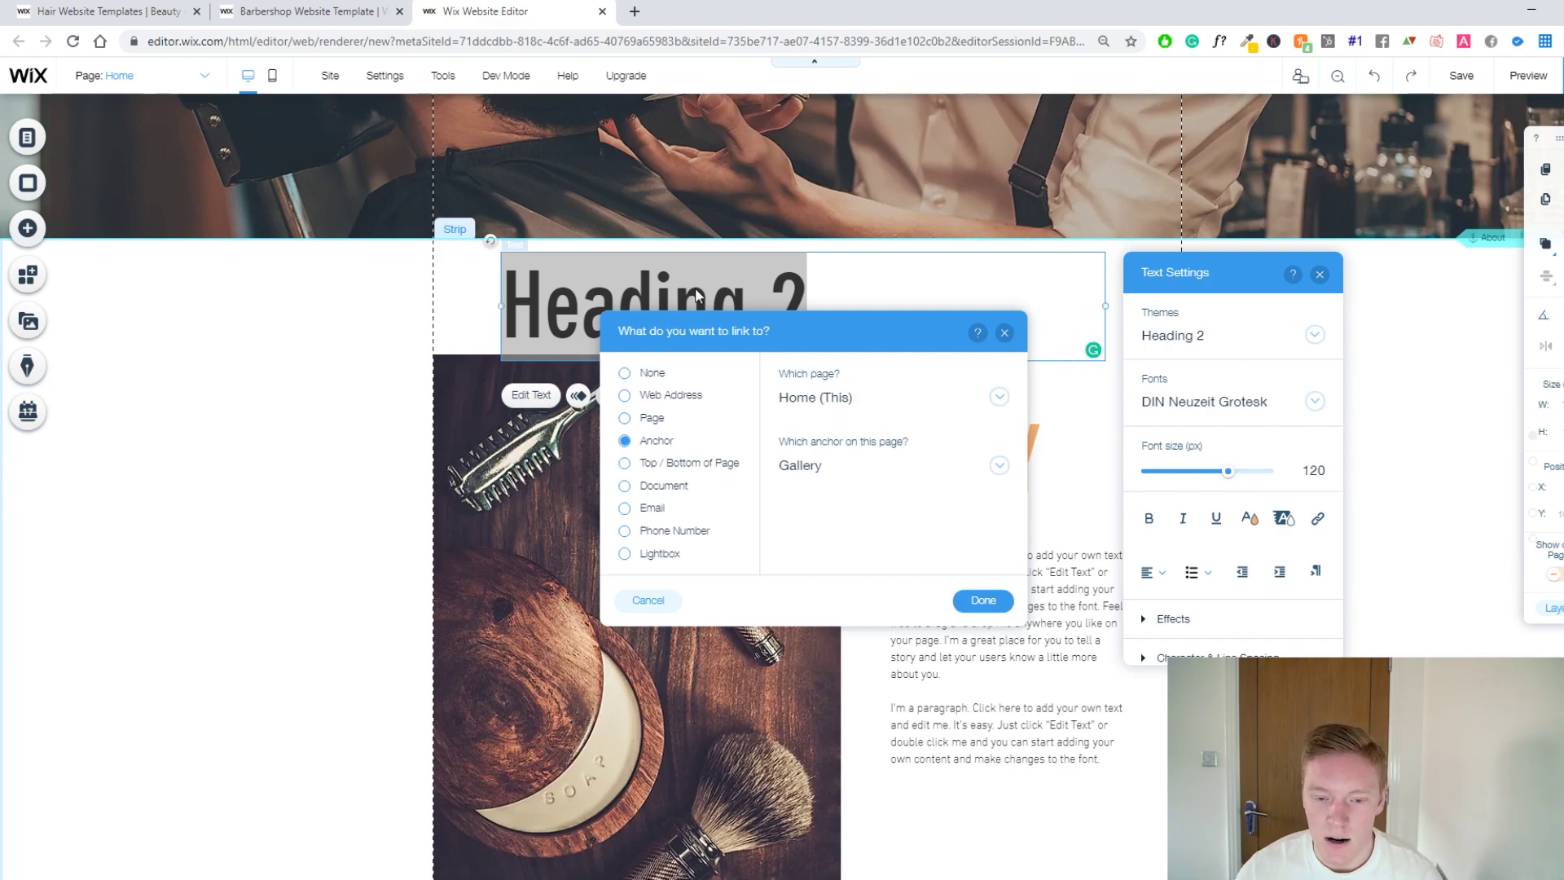
{"action": "left_click", "coordinate": [981, 600]}
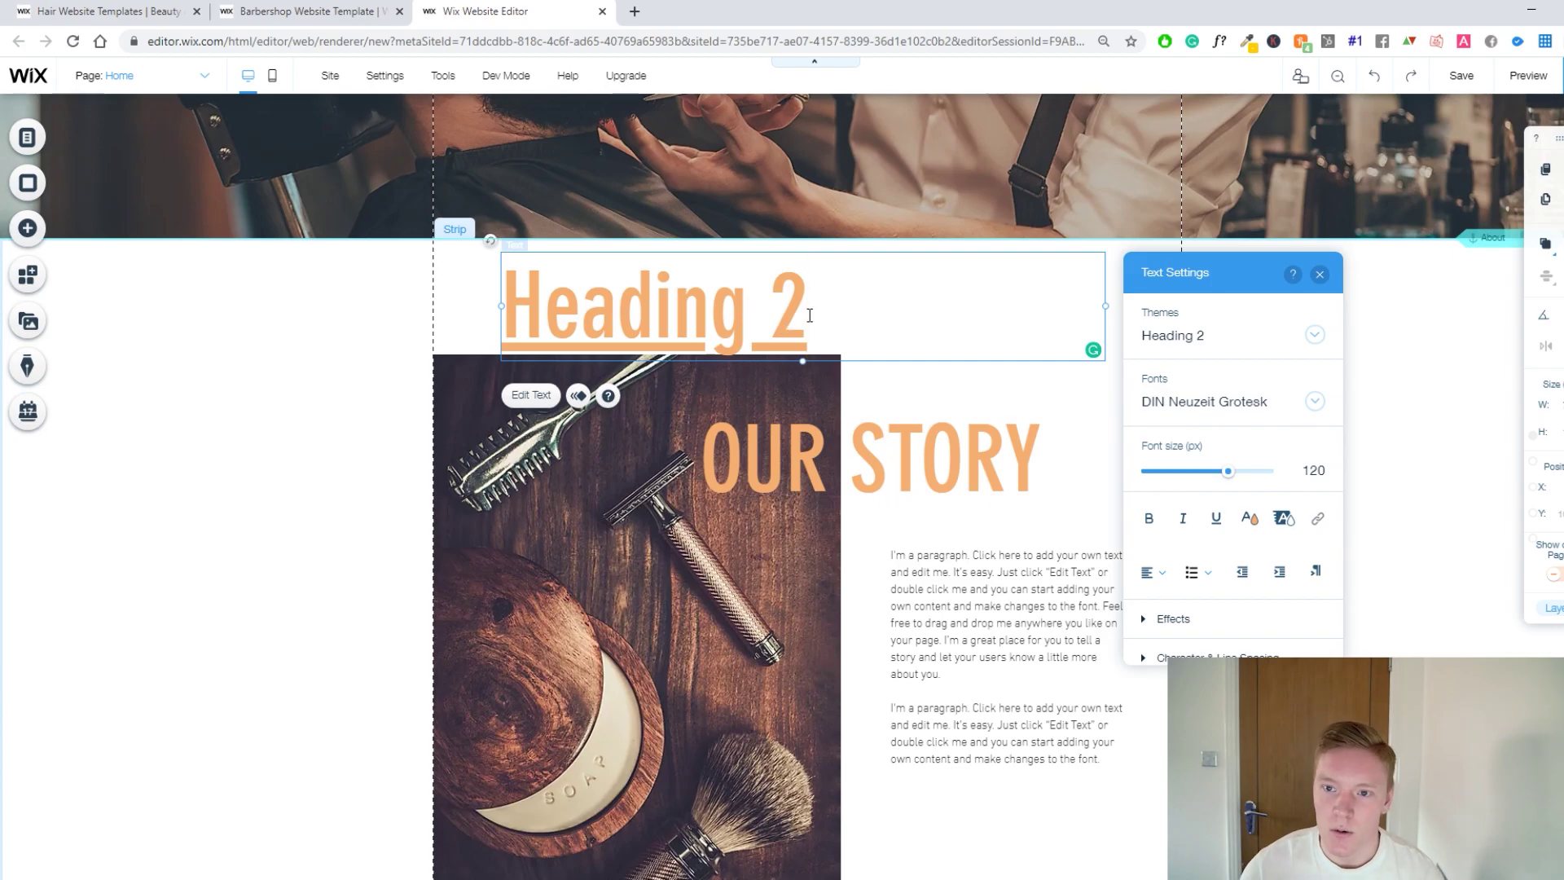
Finish editing the Heading 2 text and delete it from the page.
{"action": "left_click", "coordinate": [1320, 273]}
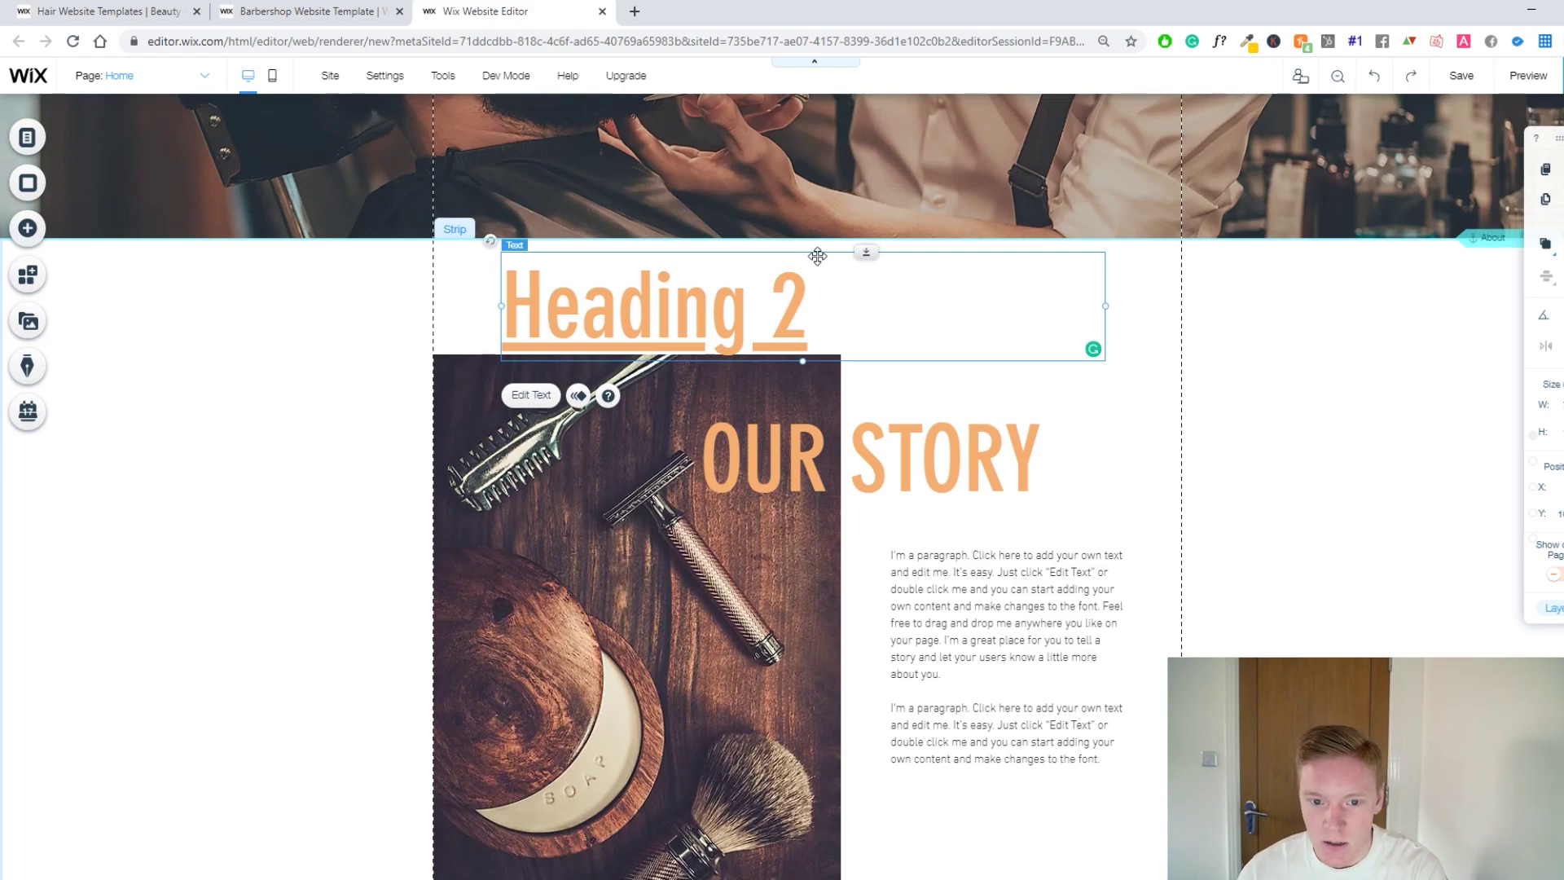
{"action": "right_click", "coordinate": [818, 257]}
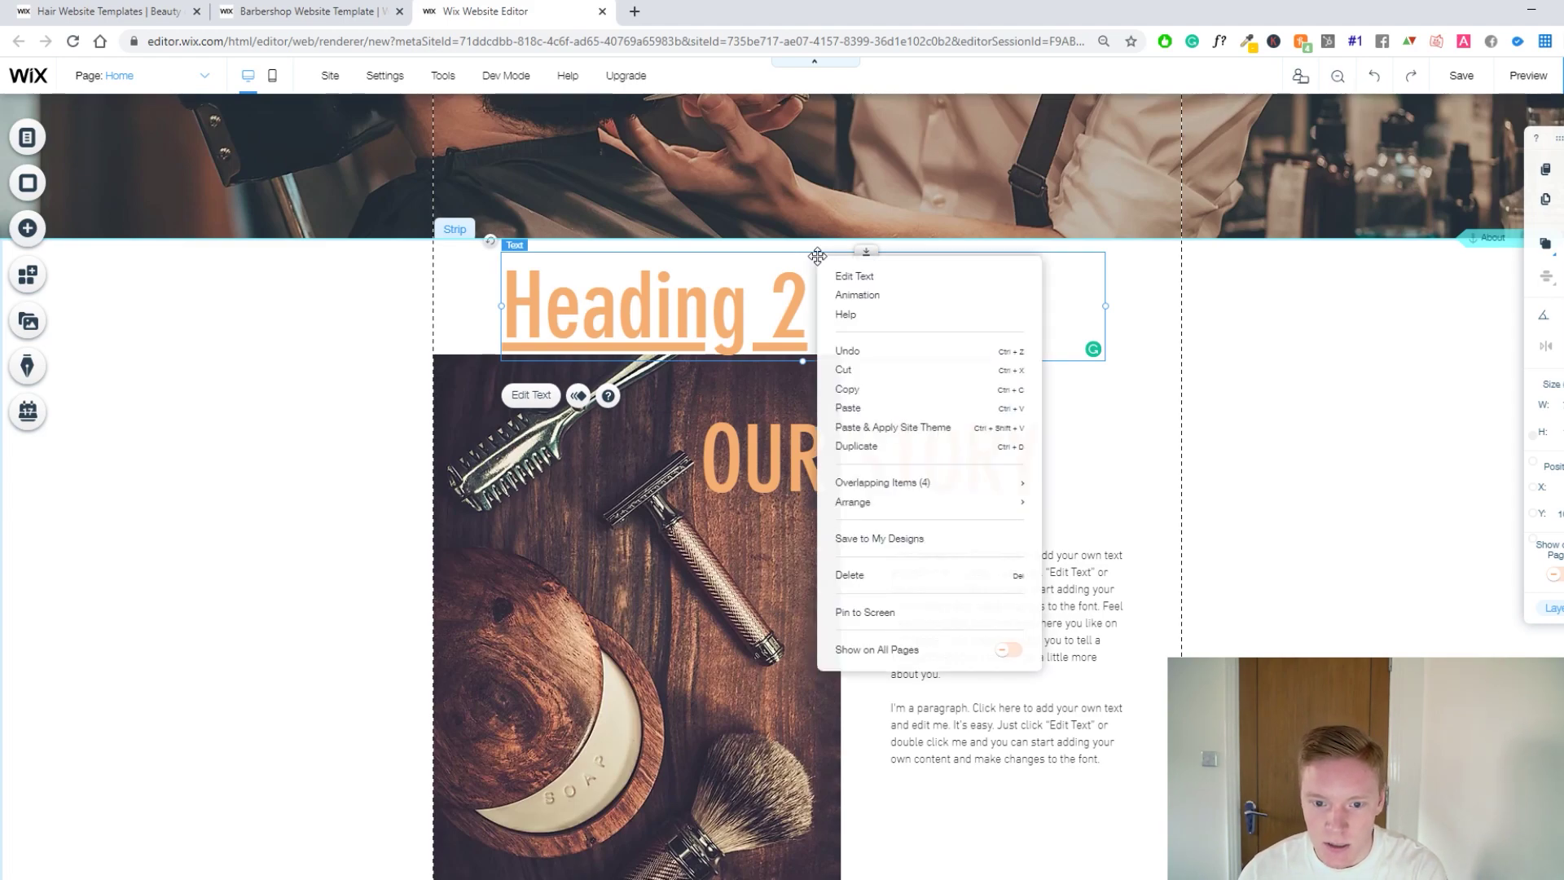
{"action": "left_click", "coordinate": [878, 580]}
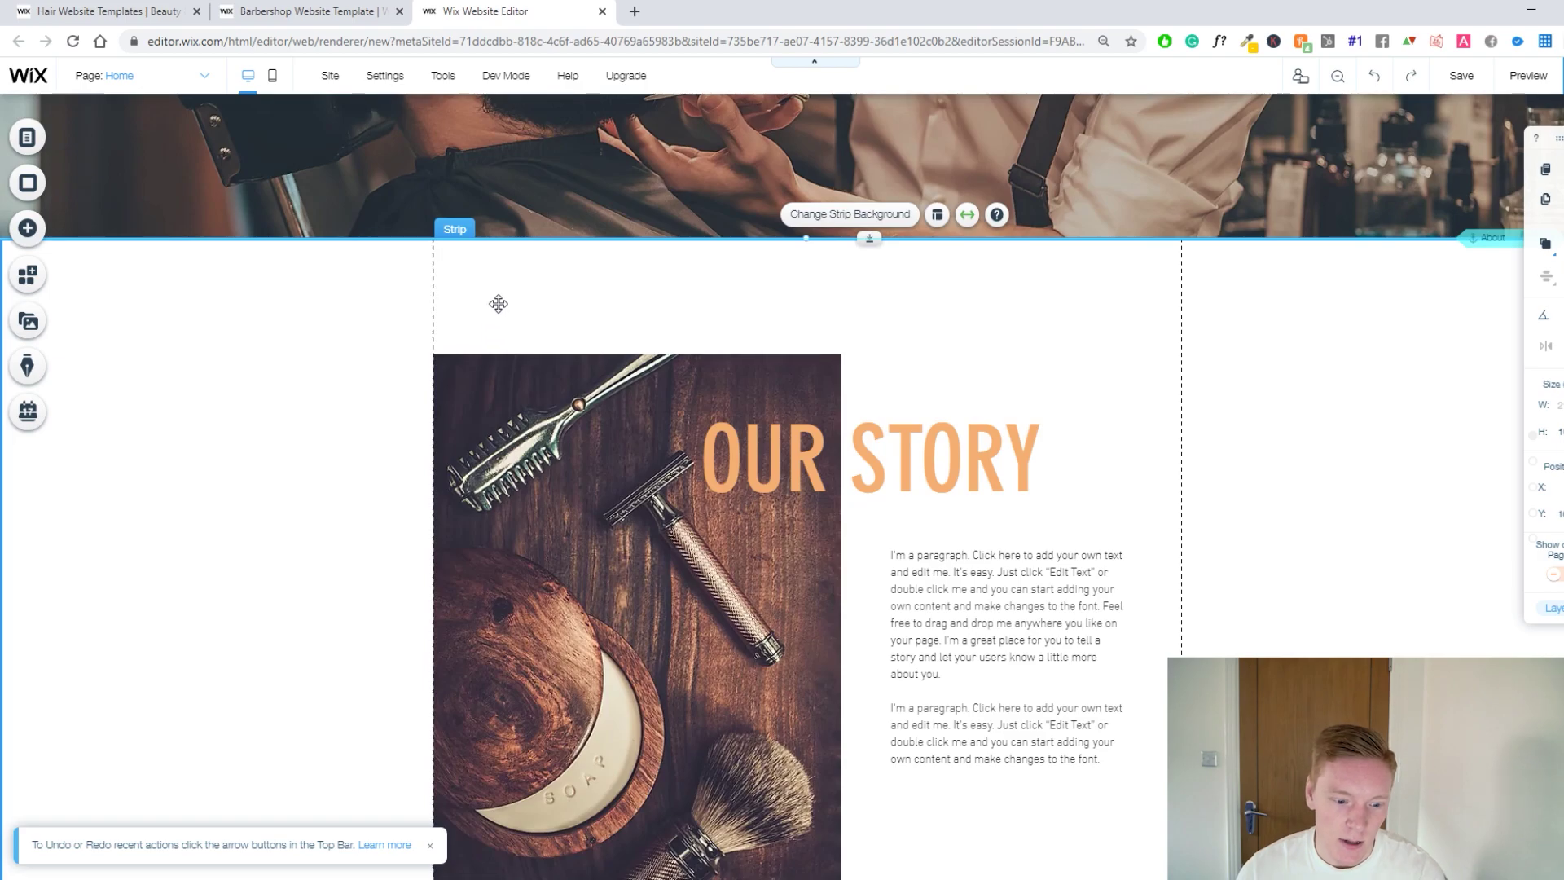
Look through the Lists & Grids and Video elements and examine the audio, Wix Music, SoundCloud and Spotify players.
{"action": "left_click", "coordinate": [31, 235]}
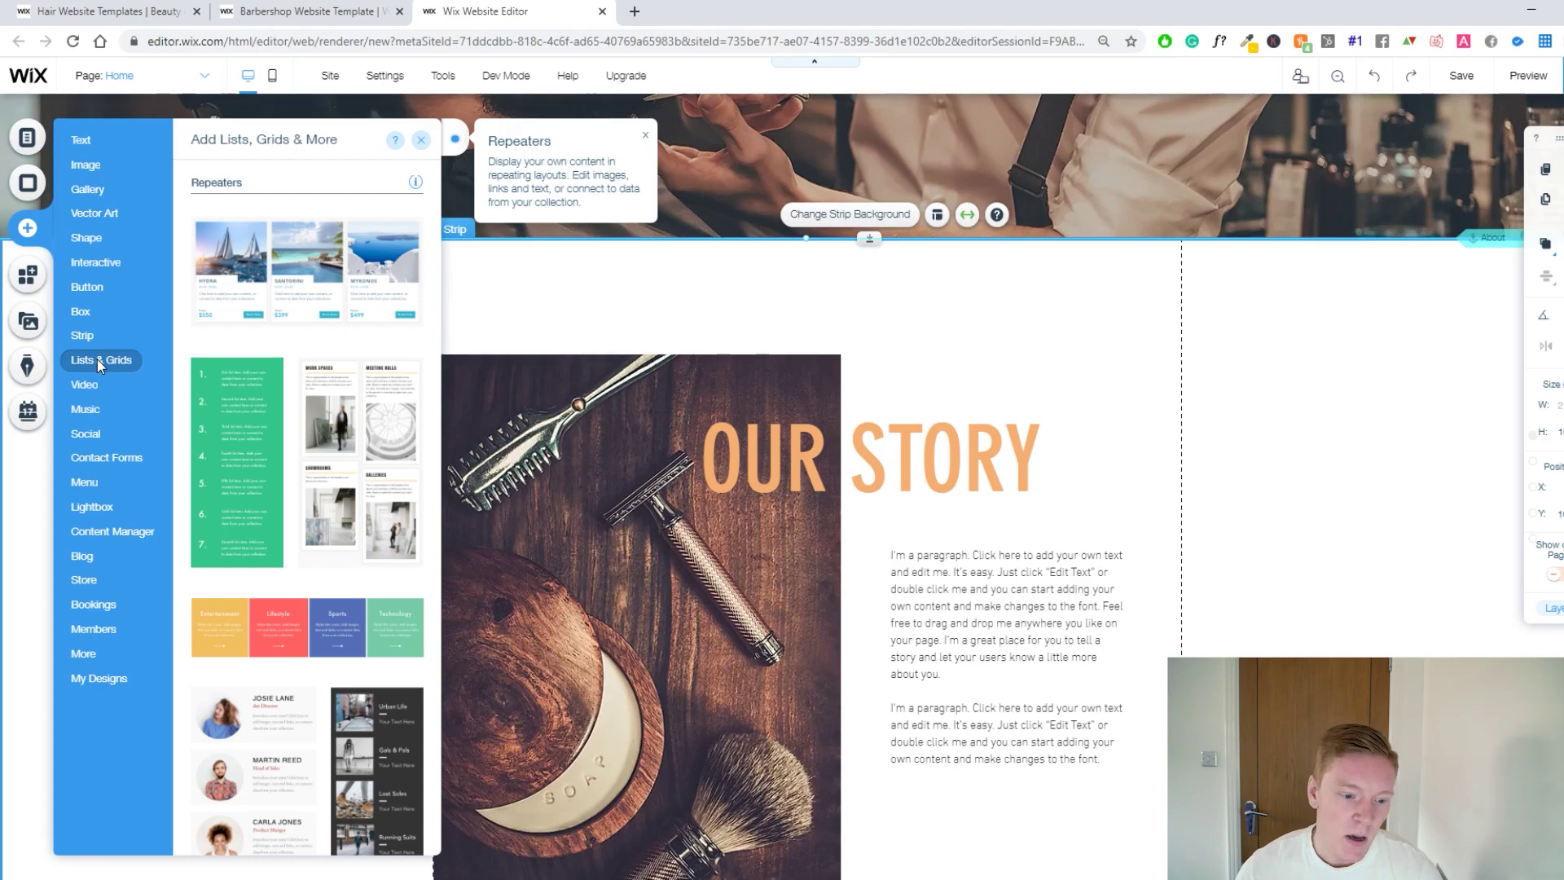
{"action": "mouse_move", "coordinate": [85, 383]}
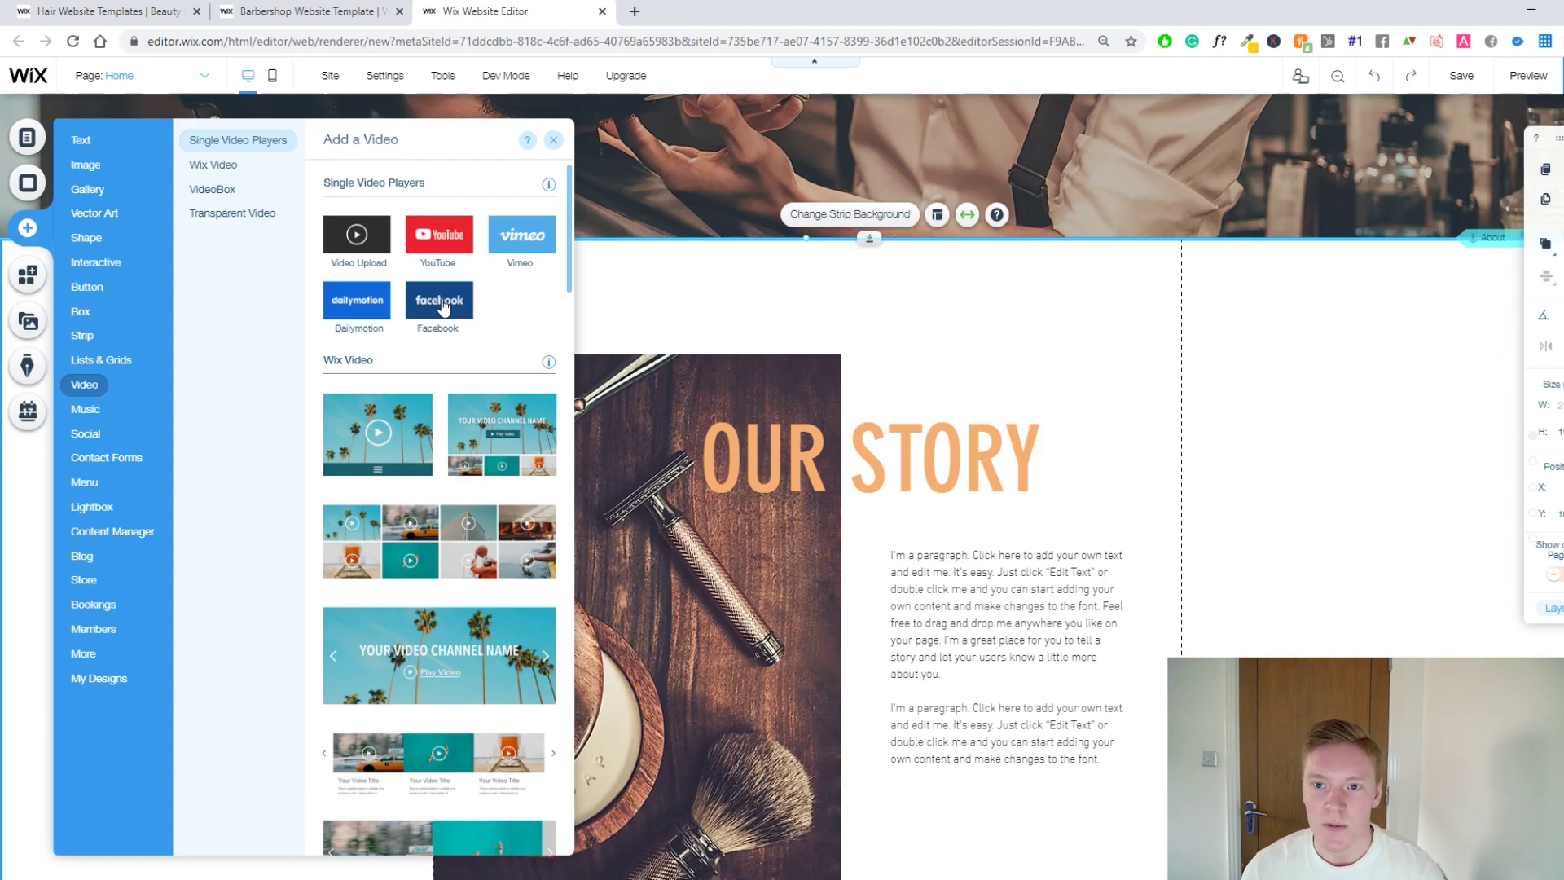
{"action": "left_click", "coordinate": [87, 410]}
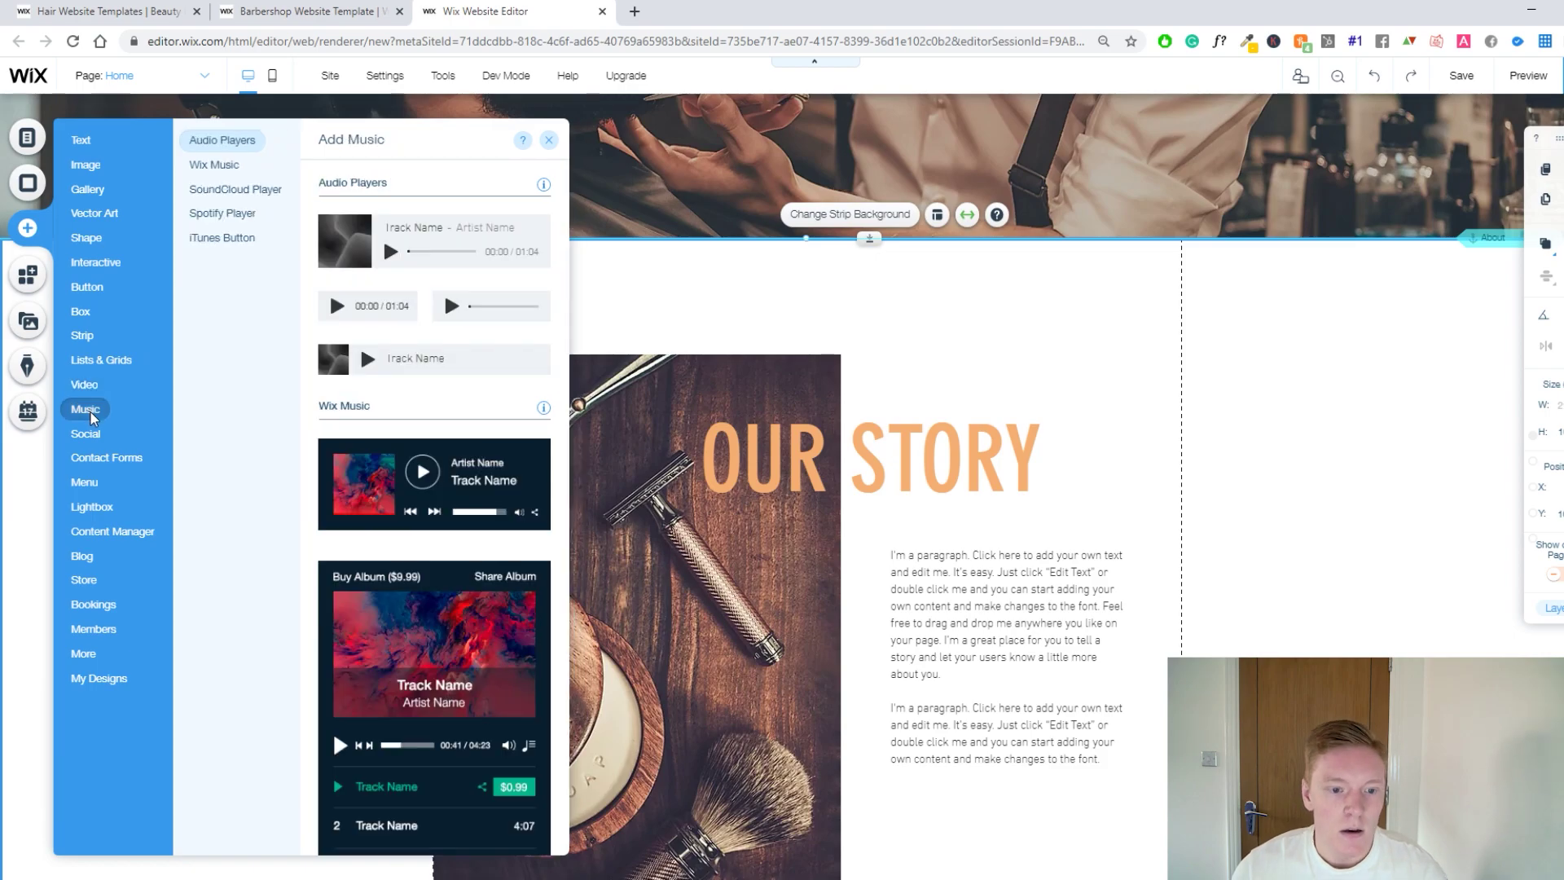
{"action": "scroll", "coordinate": [432, 373], "scroll_direction": "down", "scroll_amount": 3}
{"action": "scroll", "coordinate": [424, 362], "scroll_direction": "up", "scroll_amount": 3}
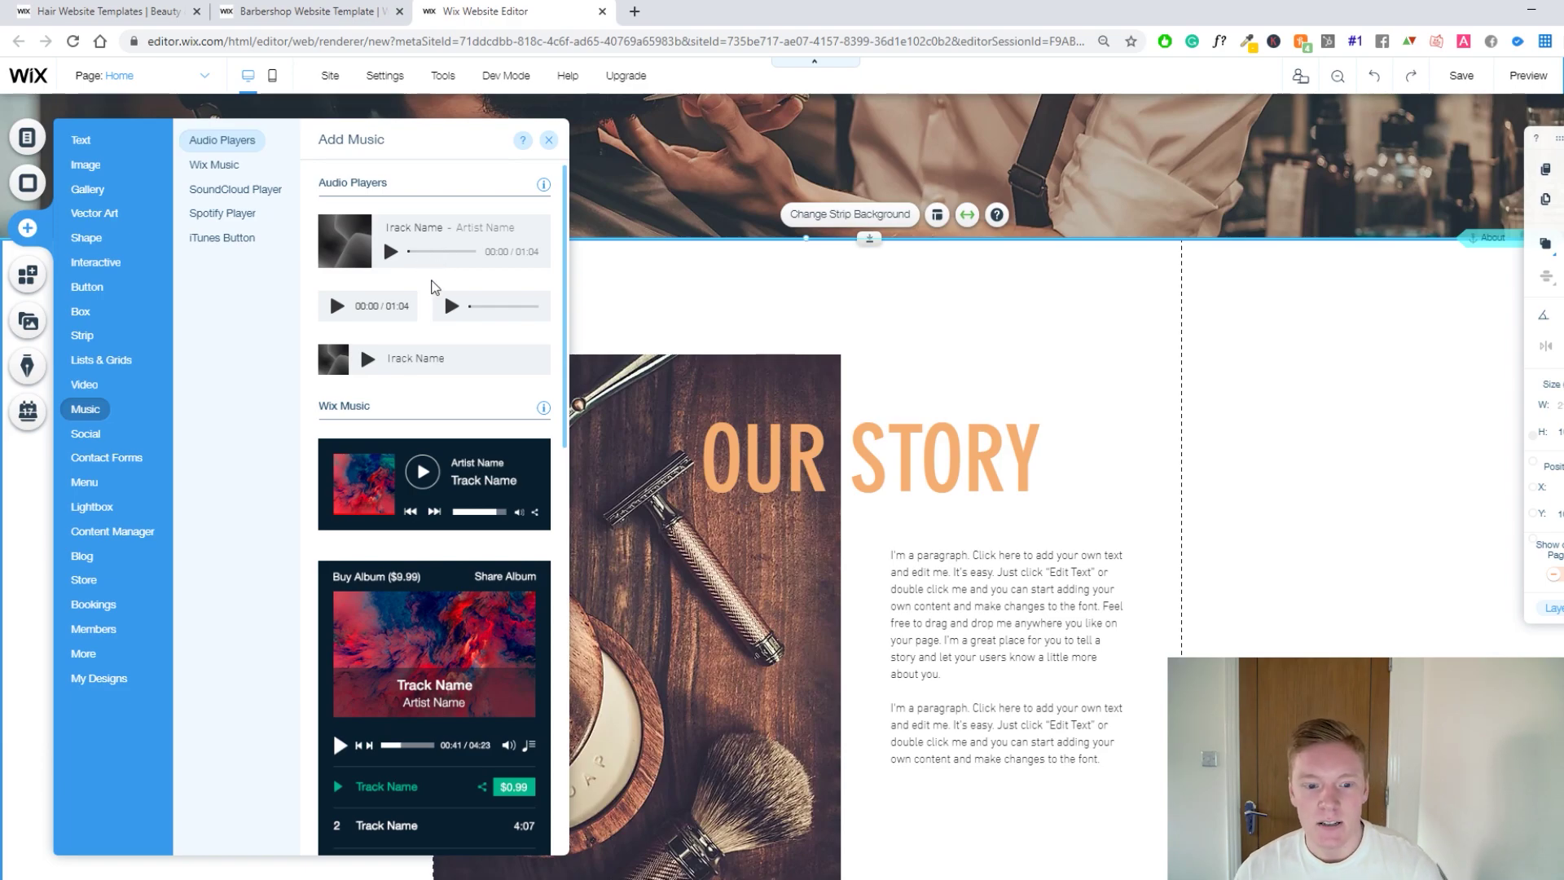
{"action": "scroll", "coordinate": [436, 326], "scroll_direction": "down", "scroll_amount": 4}
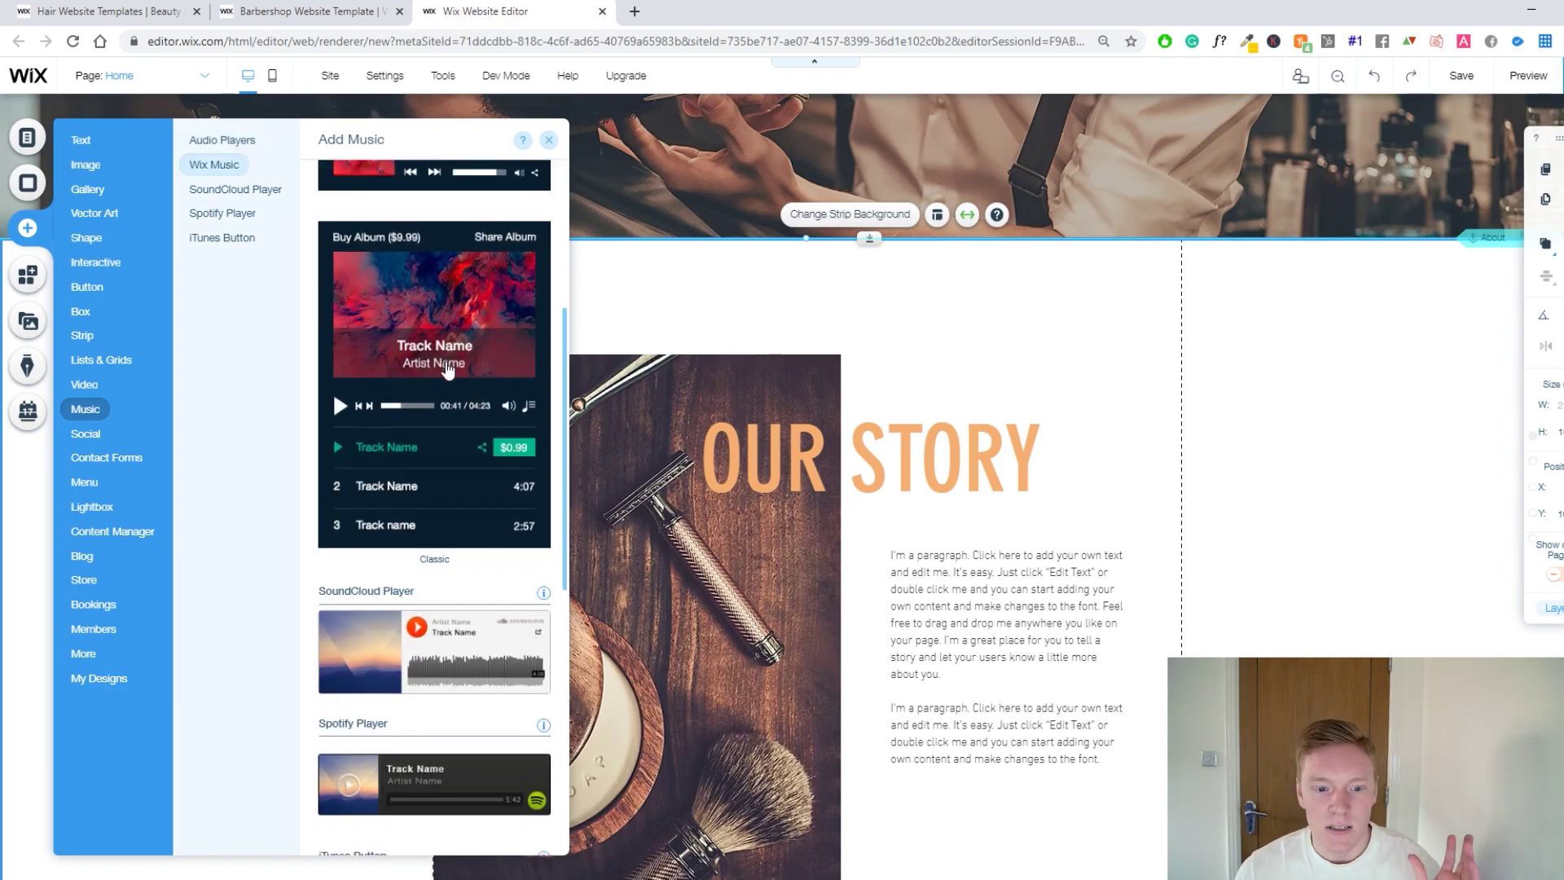
{"action": "scroll", "coordinate": [447, 368], "scroll_direction": "down", "scroll_amount": 2}
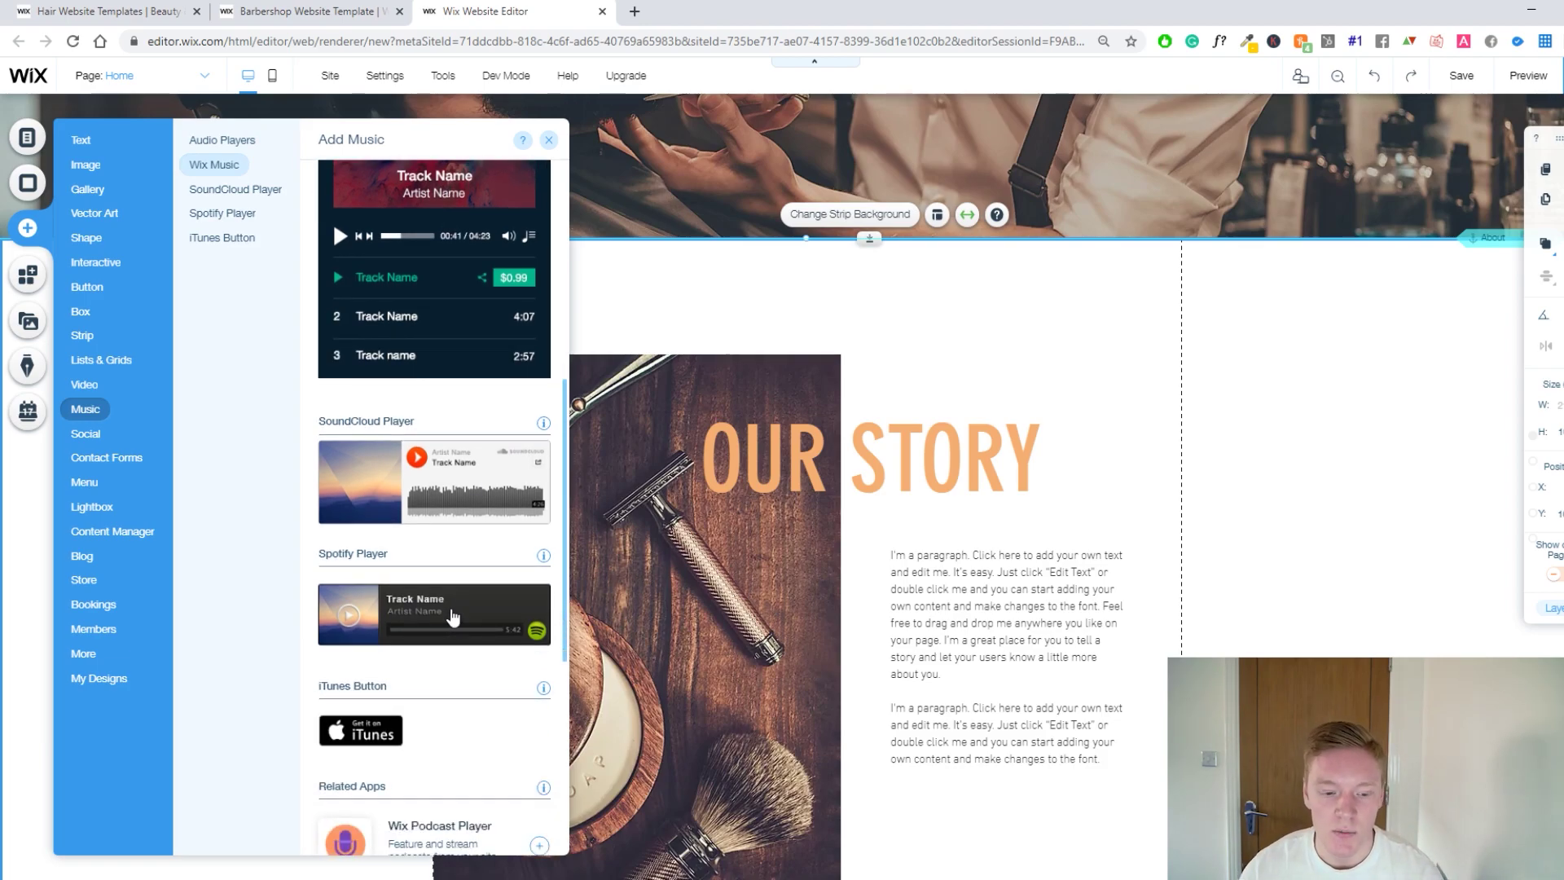
{"action": "scroll", "coordinate": [447, 607], "scroll_direction": "down", "scroll_amount": 2}
{"action": "scroll", "coordinate": [432, 562], "scroll_direction": "up", "scroll_amount": 4}
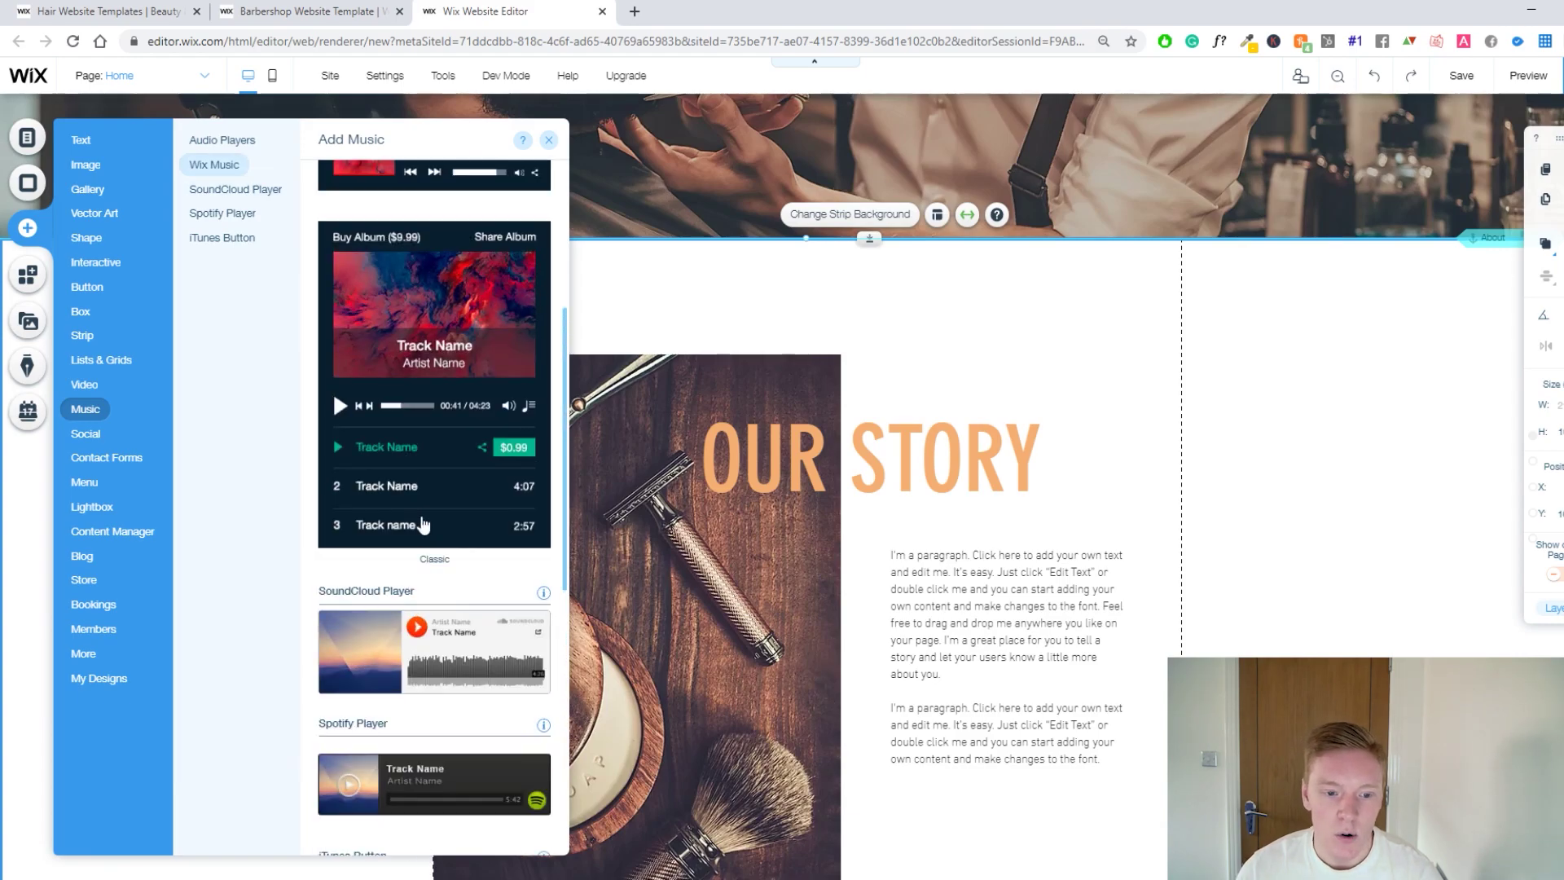
{"action": "scroll", "coordinate": [417, 524], "scroll_direction": "up", "scroll_amount": 1}
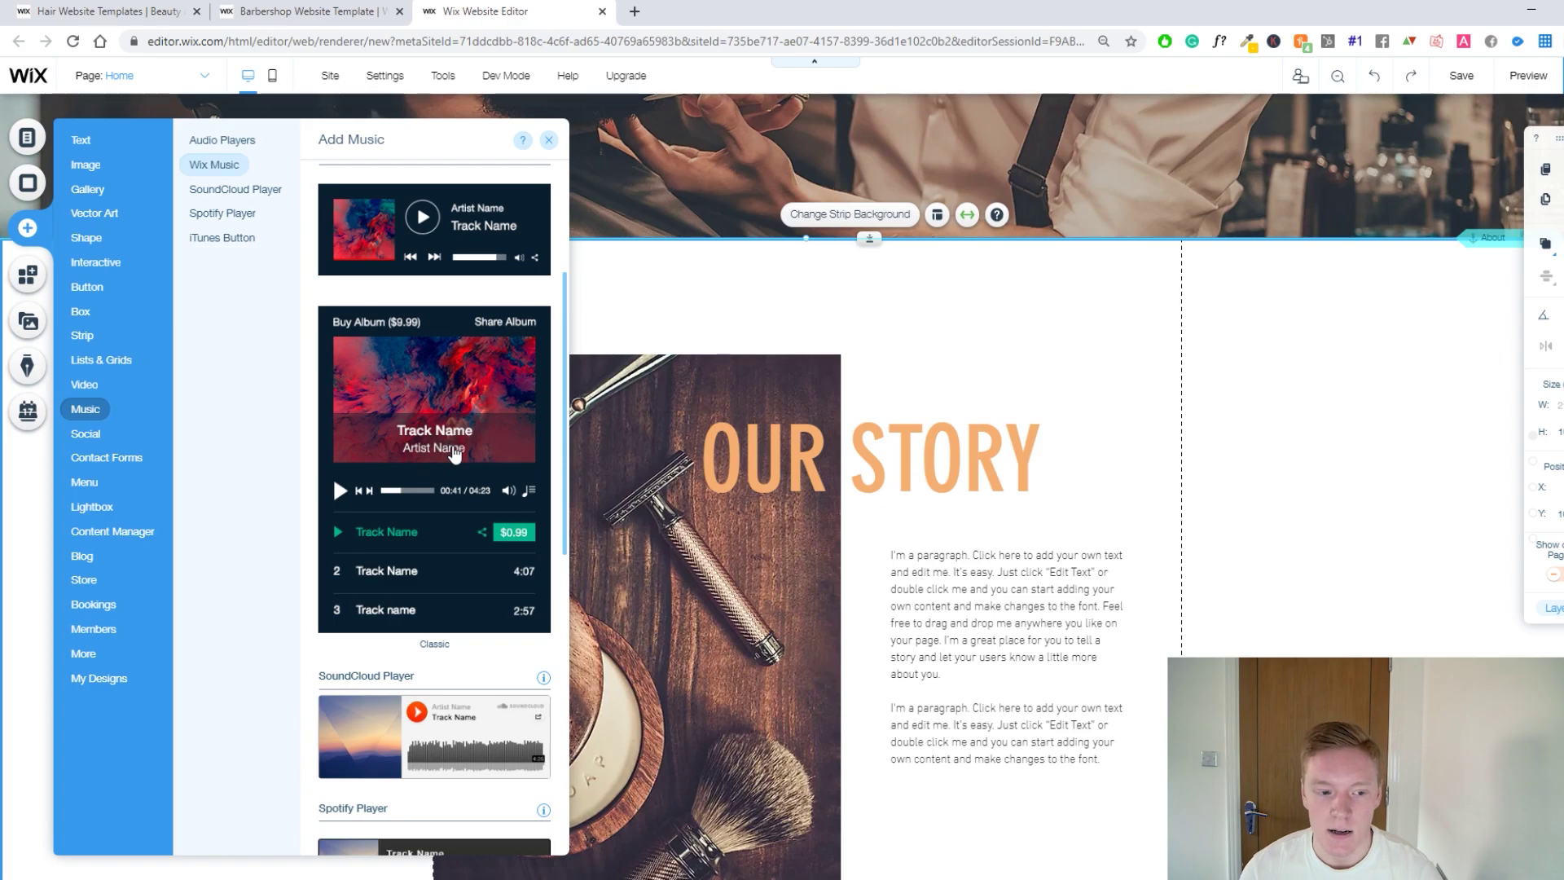
Look through the social tools that can be added, including the Social Bar, Facebook, YouTube and LINE.
{"action": "left_click", "coordinate": [91, 436]}
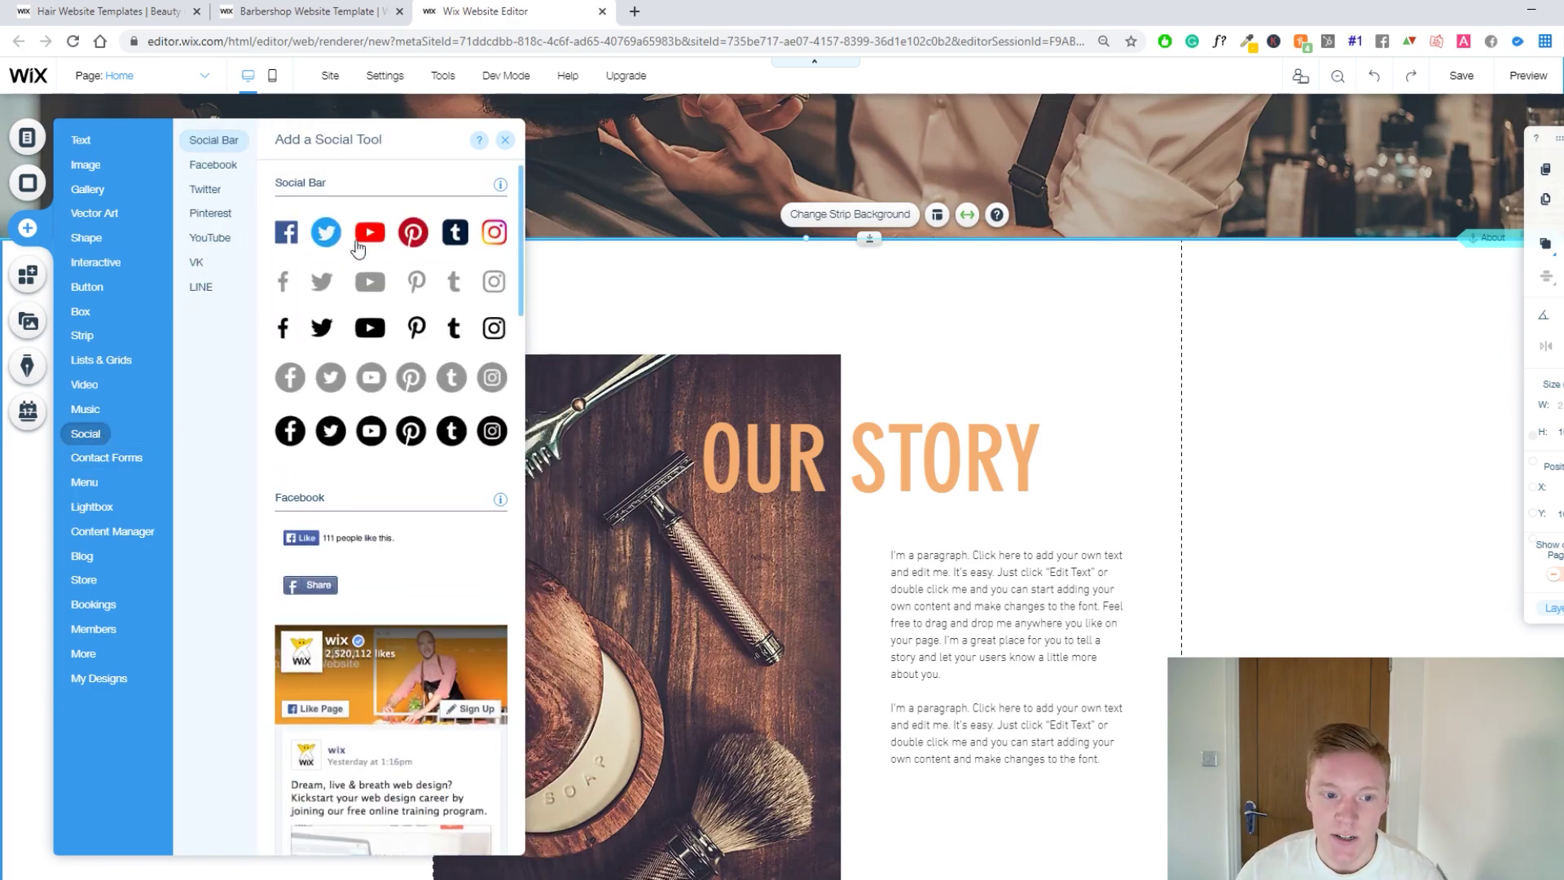
{"action": "scroll", "coordinate": [352, 261], "scroll_direction": "down", "scroll_amount": 3}
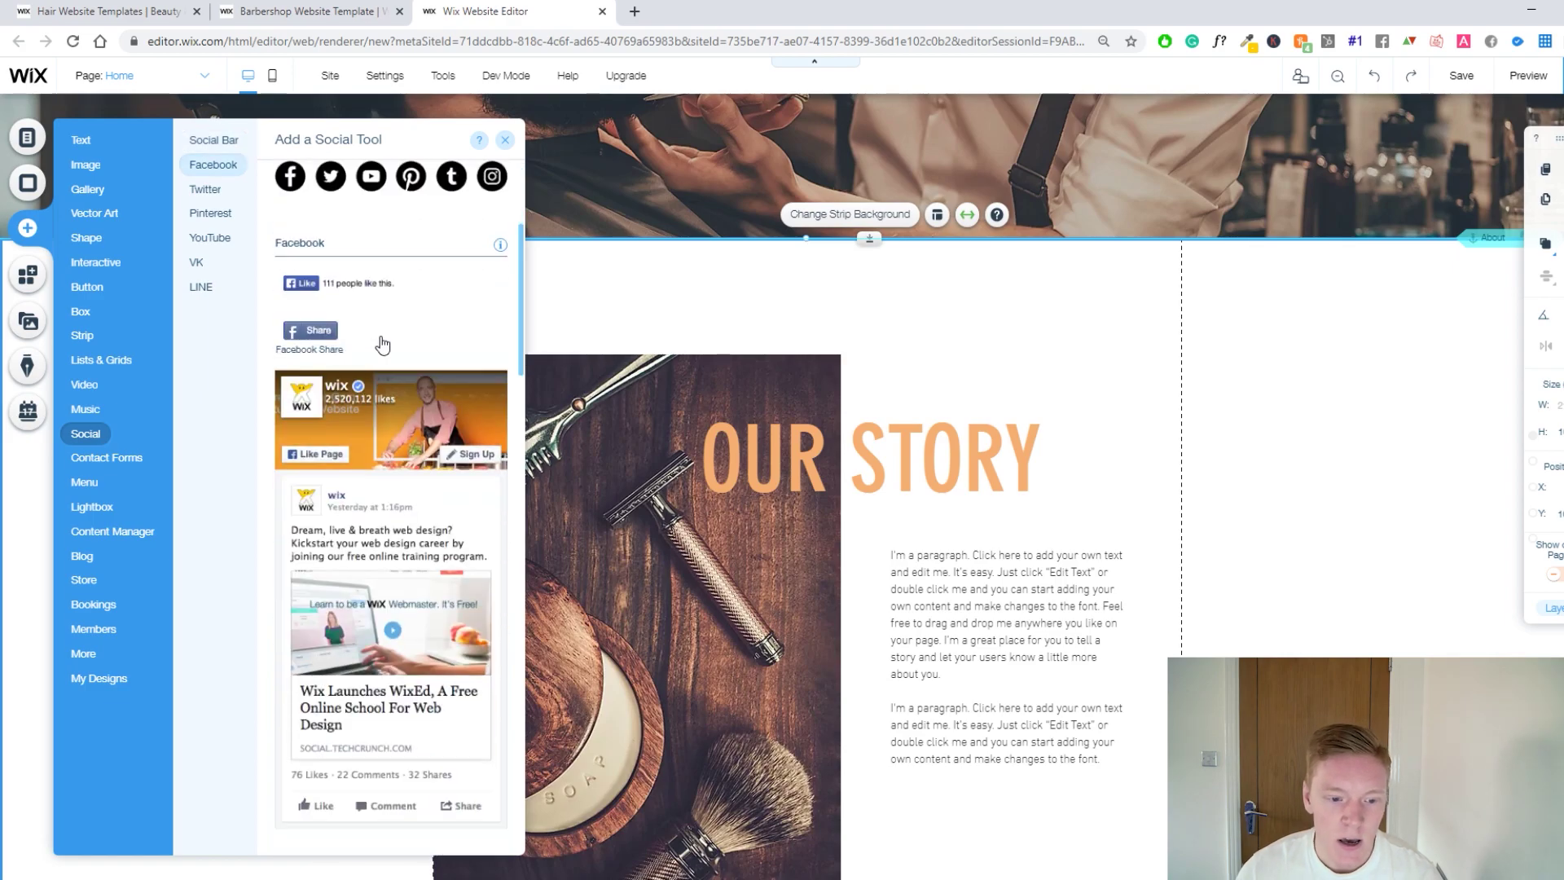
{"action": "scroll", "coordinate": [364, 430], "scroll_direction": "up", "scroll_amount": 3}
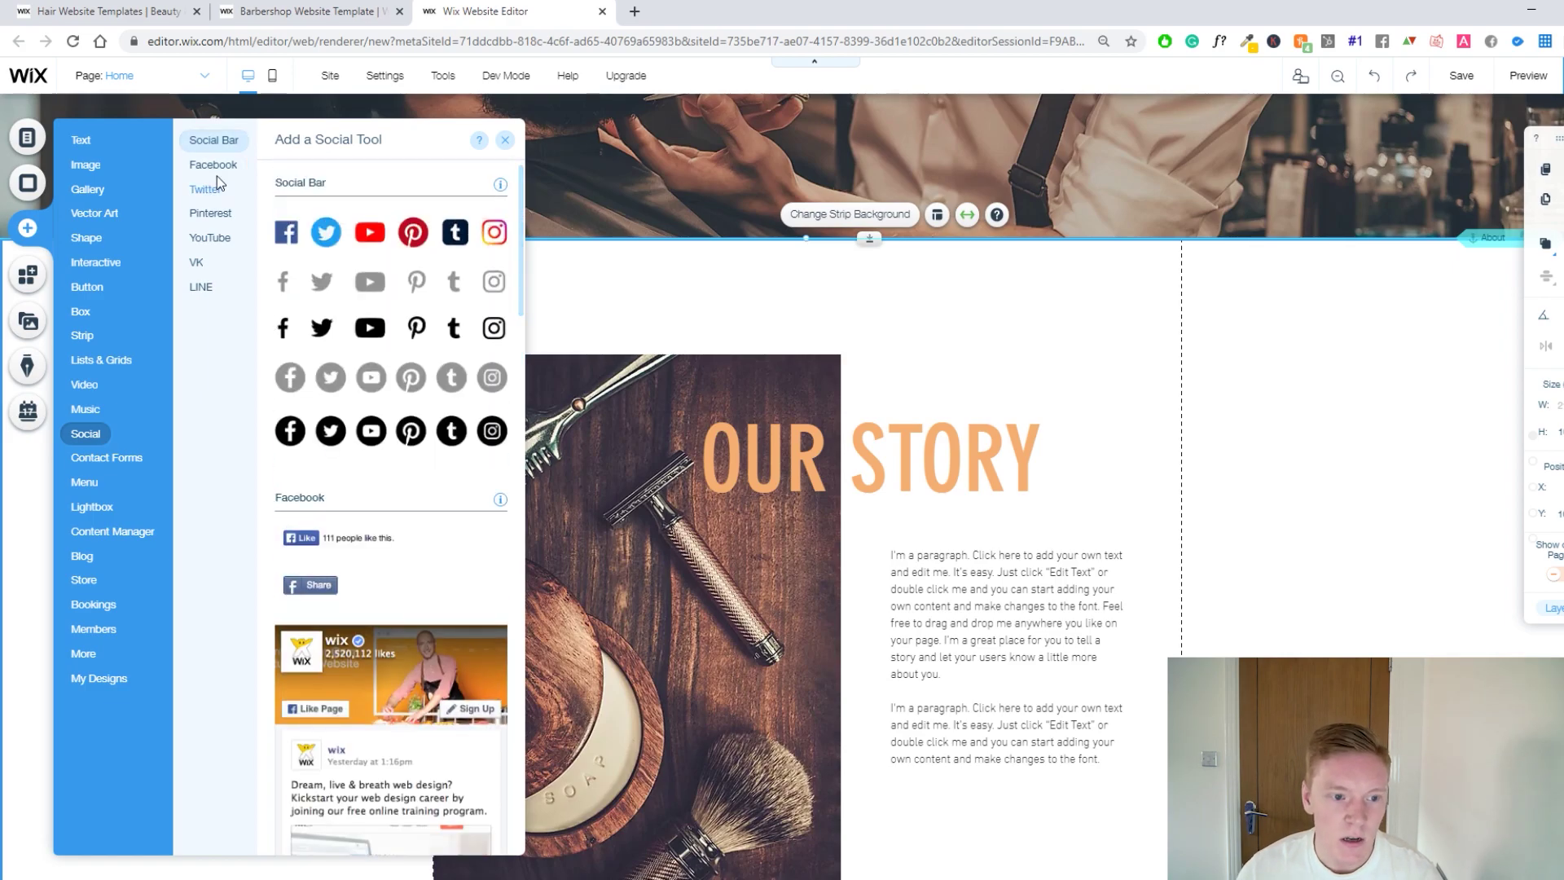
{"action": "left_click", "coordinate": [224, 243]}
{"action": "left_click", "coordinate": [219, 294]}
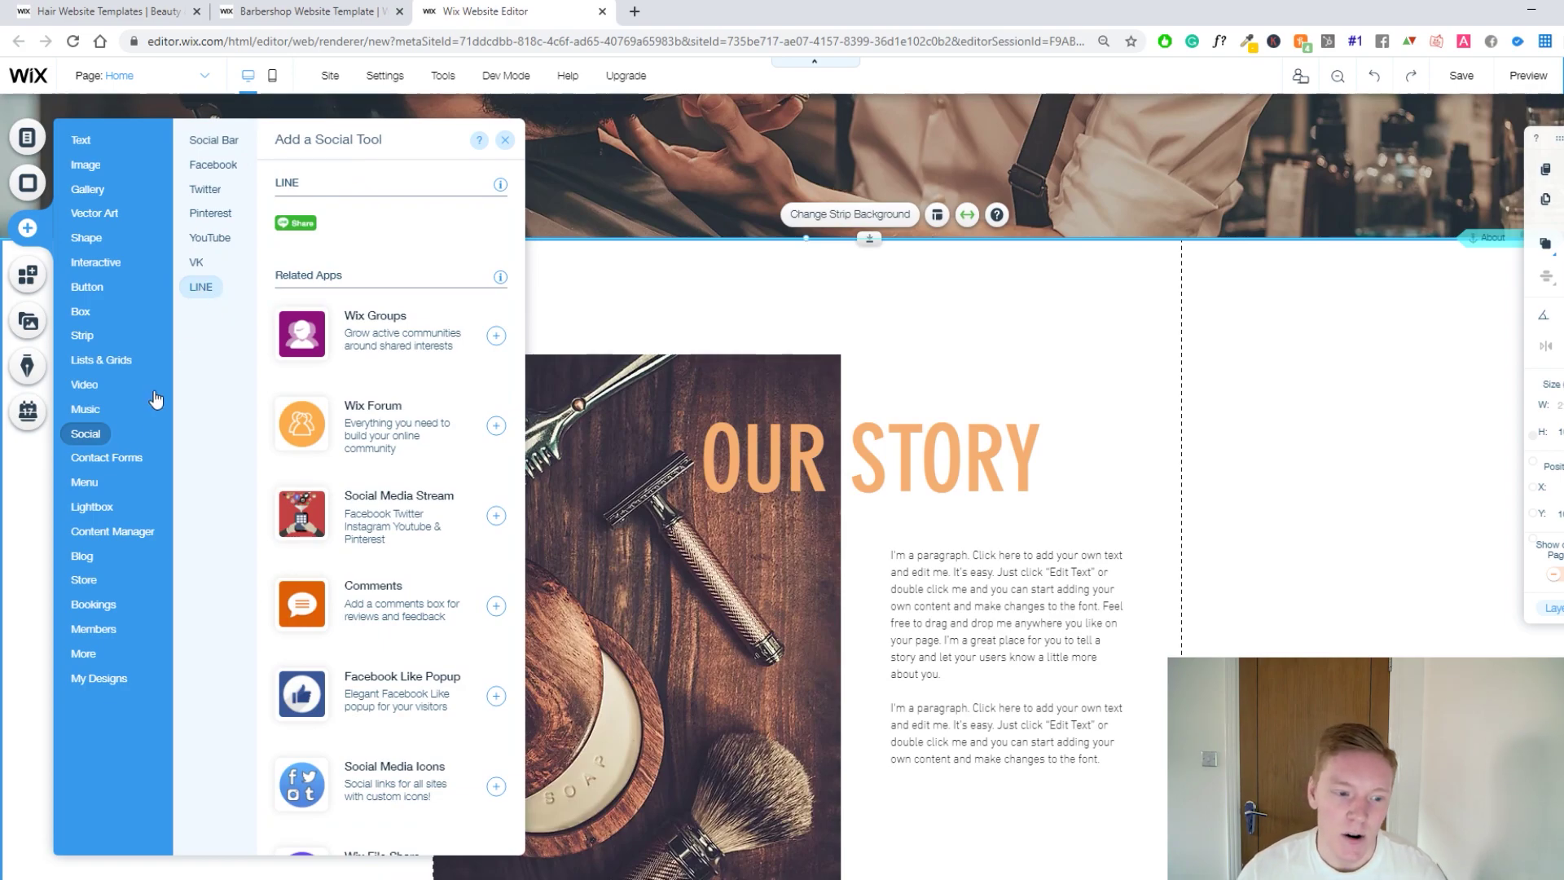
Look through the remaining addable elements, from Contact Forms, Menu and Lightbox to Blog, Bookings, Members and My Designs.
{"action": "left_click", "coordinate": [109, 458]}
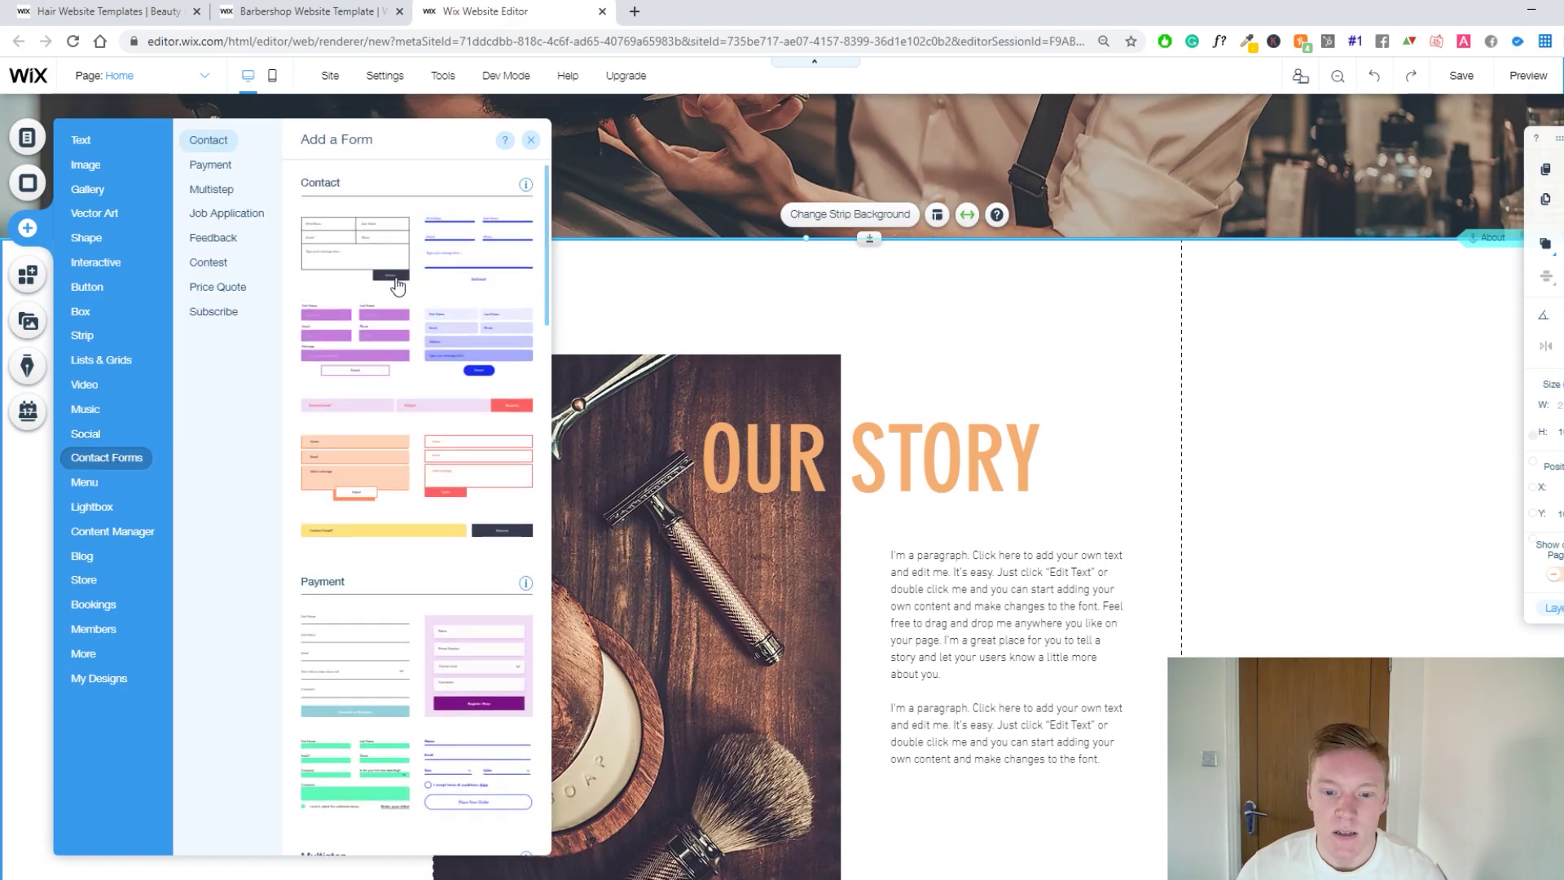
{"action": "left_click", "coordinate": [84, 507]}
{"action": "left_click", "coordinate": [88, 481]}
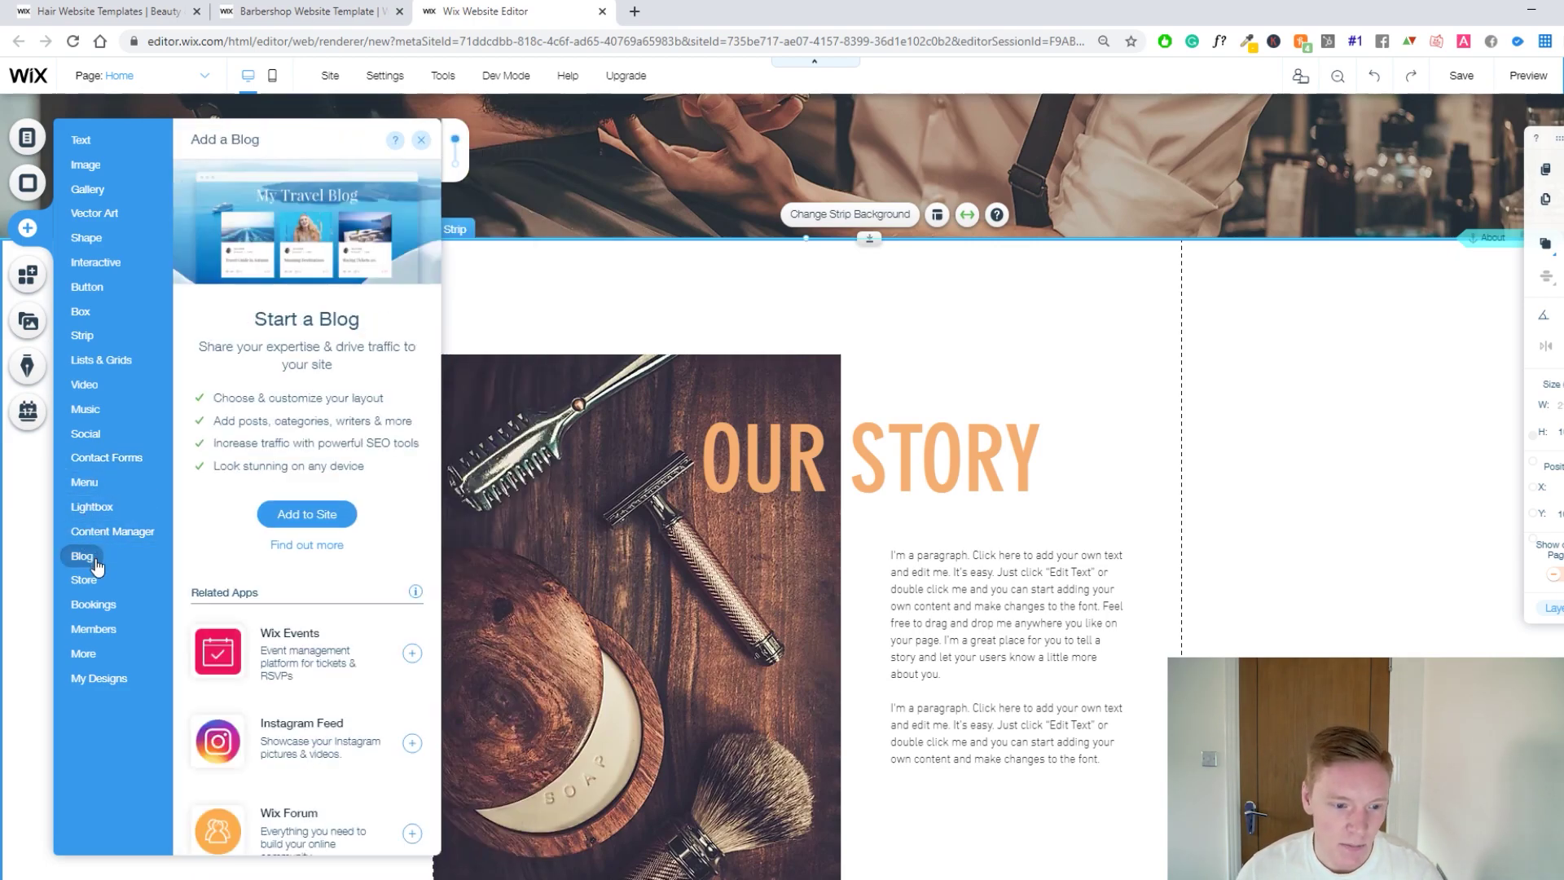
{"action": "mouse_move", "coordinate": [95, 580]}
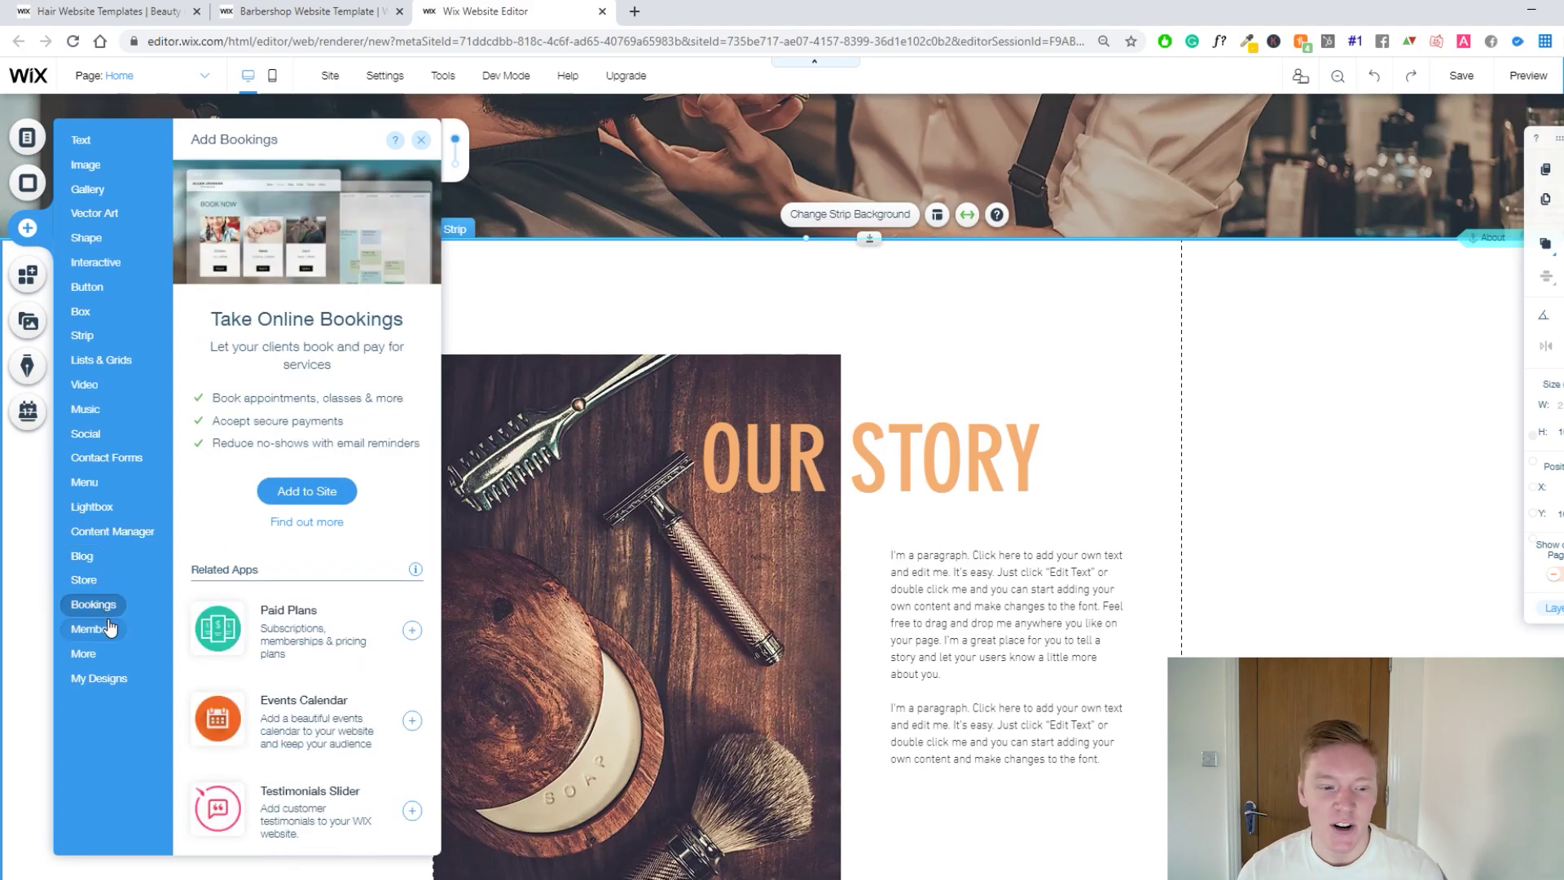
{"action": "mouse_move", "coordinate": [112, 629]}
{"action": "mouse_move", "coordinate": [104, 681]}
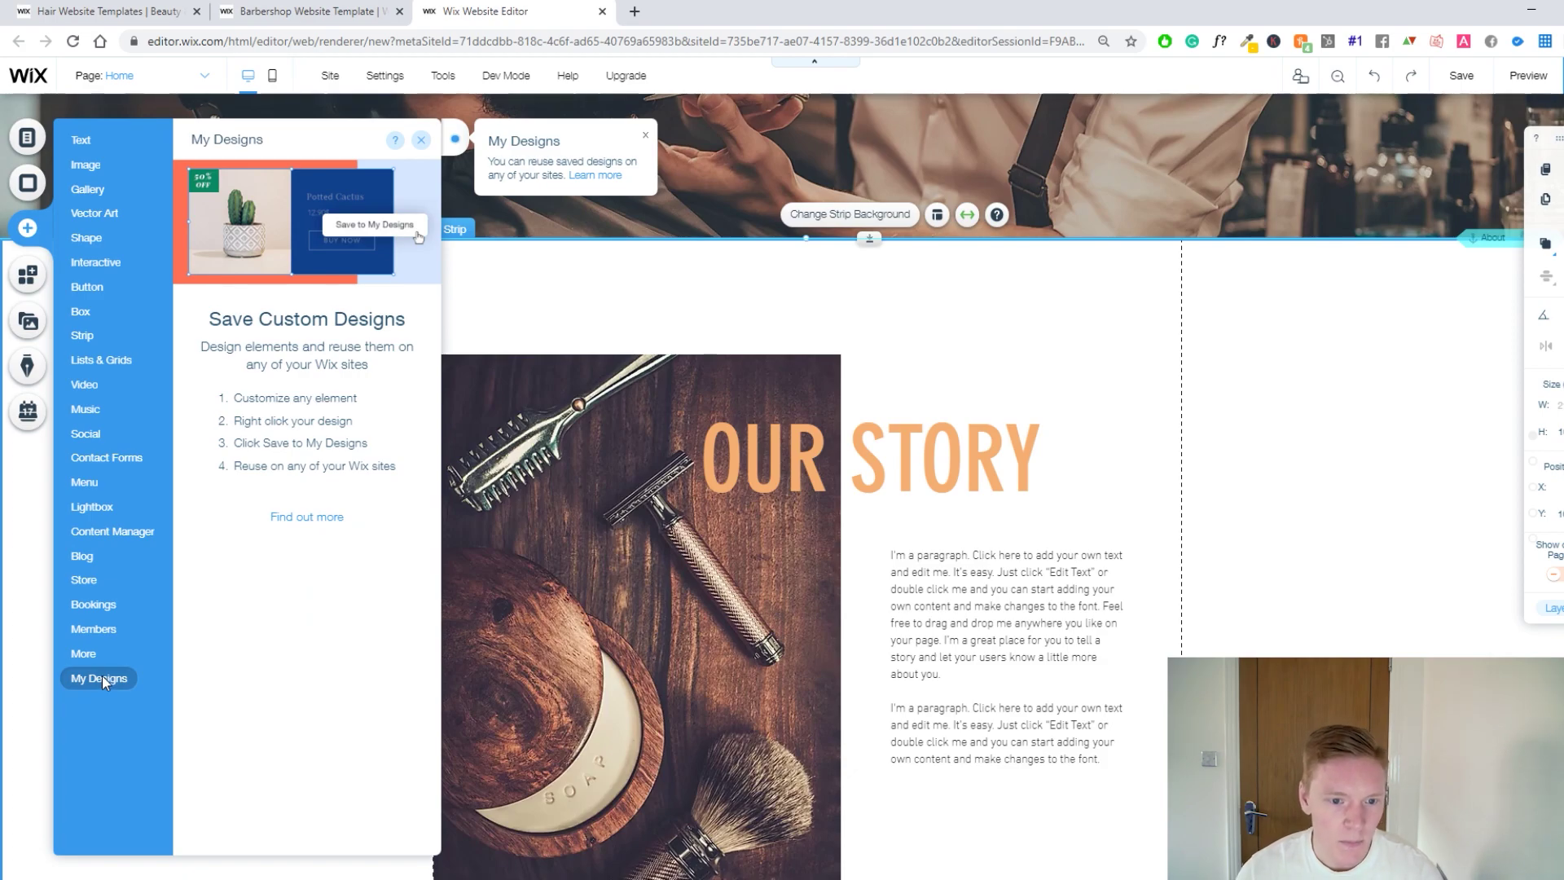
Look through the Wix App Market's recommended apps and its app categories, from Bookings to Analytics.
{"action": "left_click", "coordinate": [27, 281]}
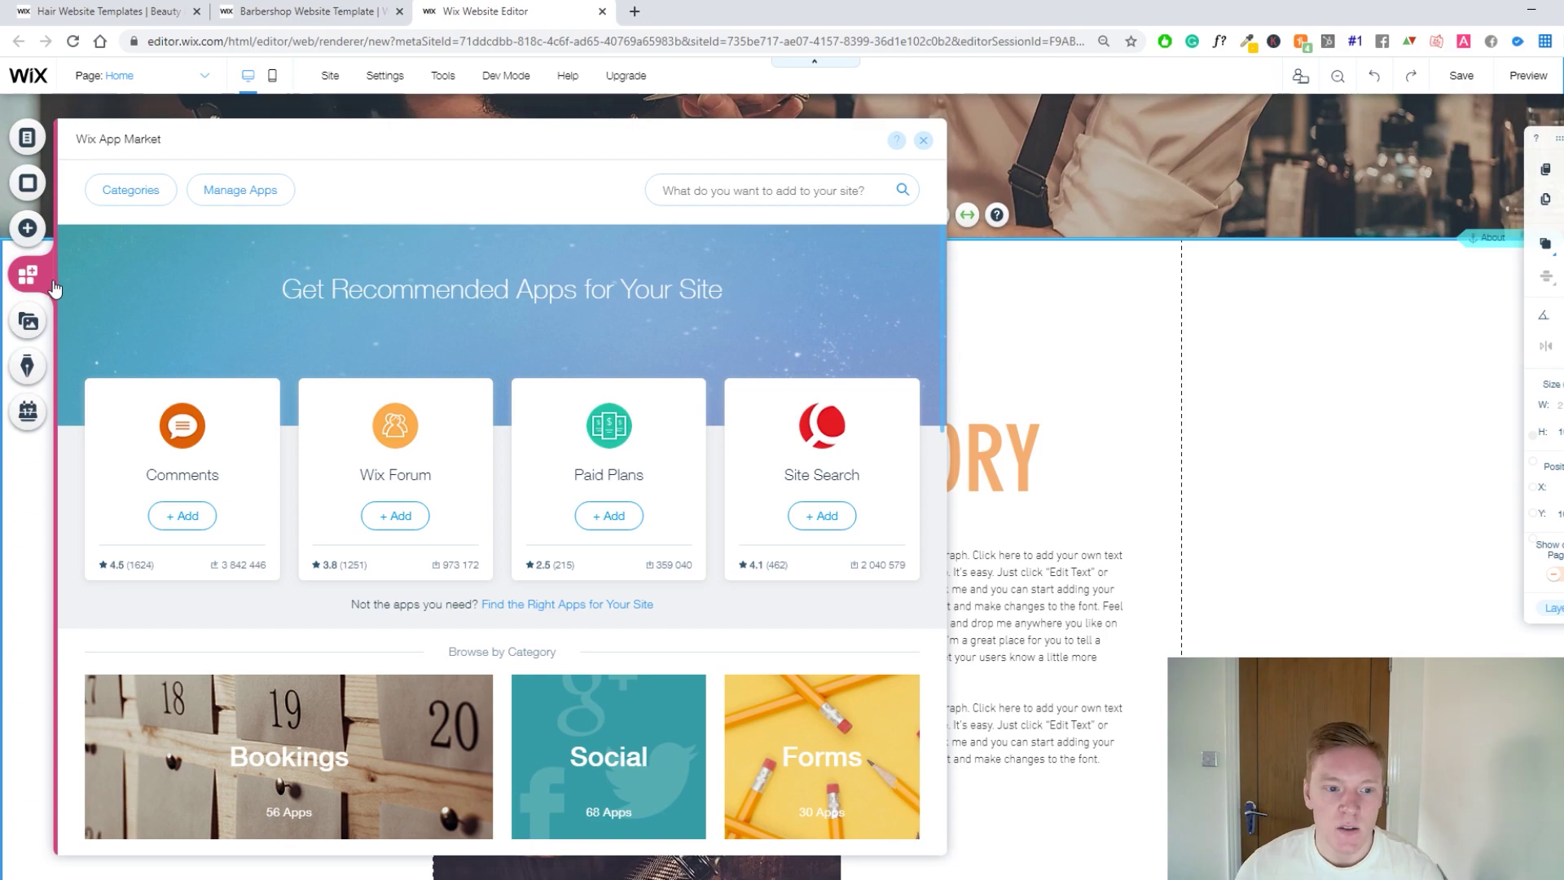
{"action": "scroll", "coordinate": [663, 365], "scroll_direction": "down", "scroll_amount": 4}
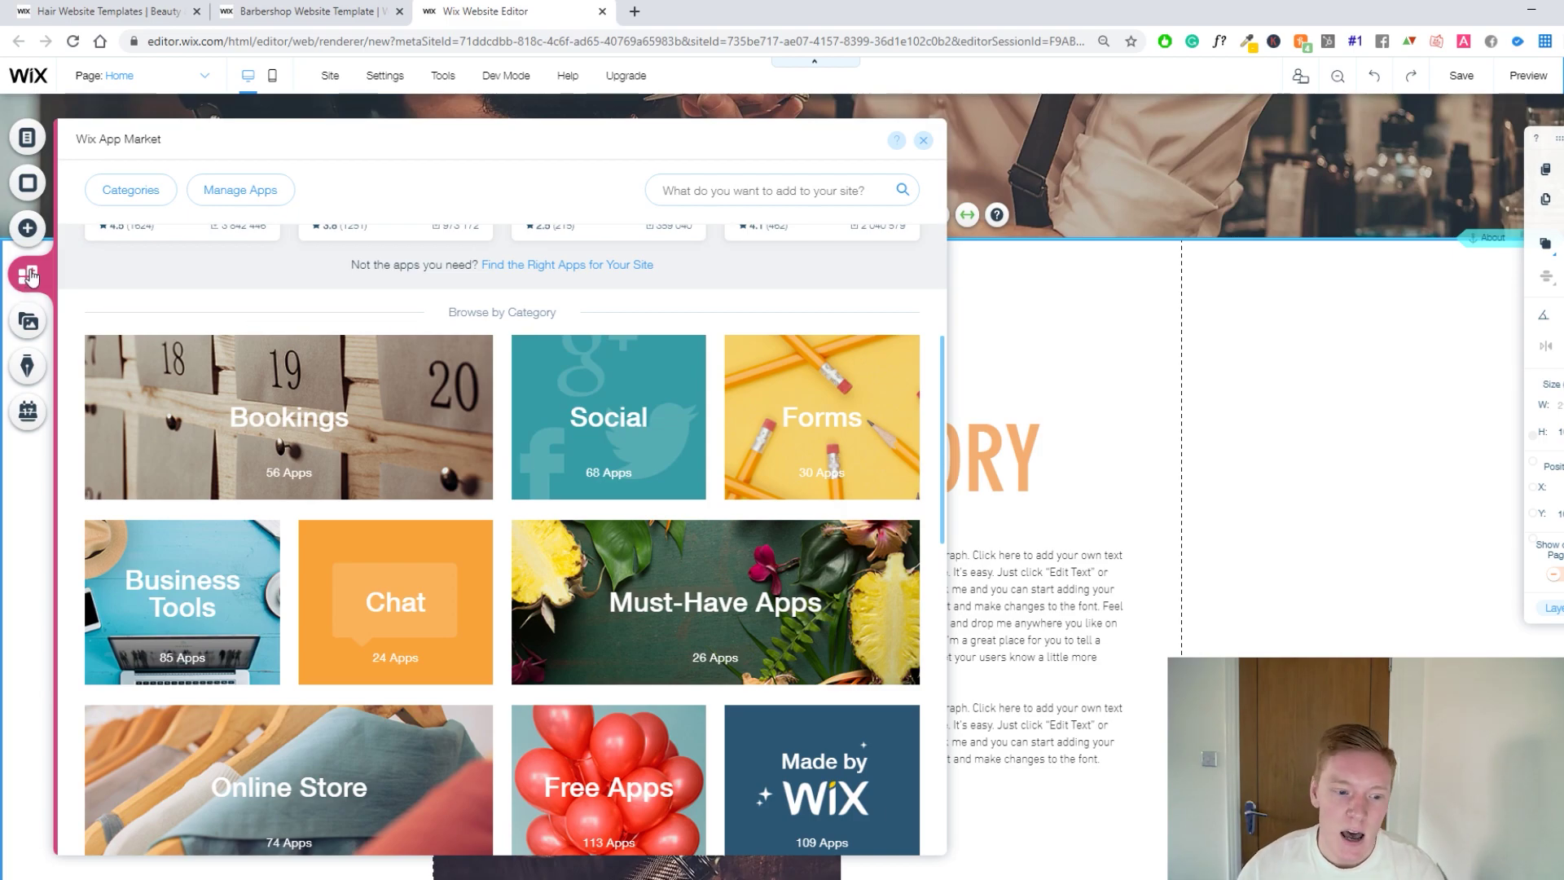
{"action": "scroll", "coordinate": [676, 452], "scroll_direction": "down", "scroll_amount": 2}
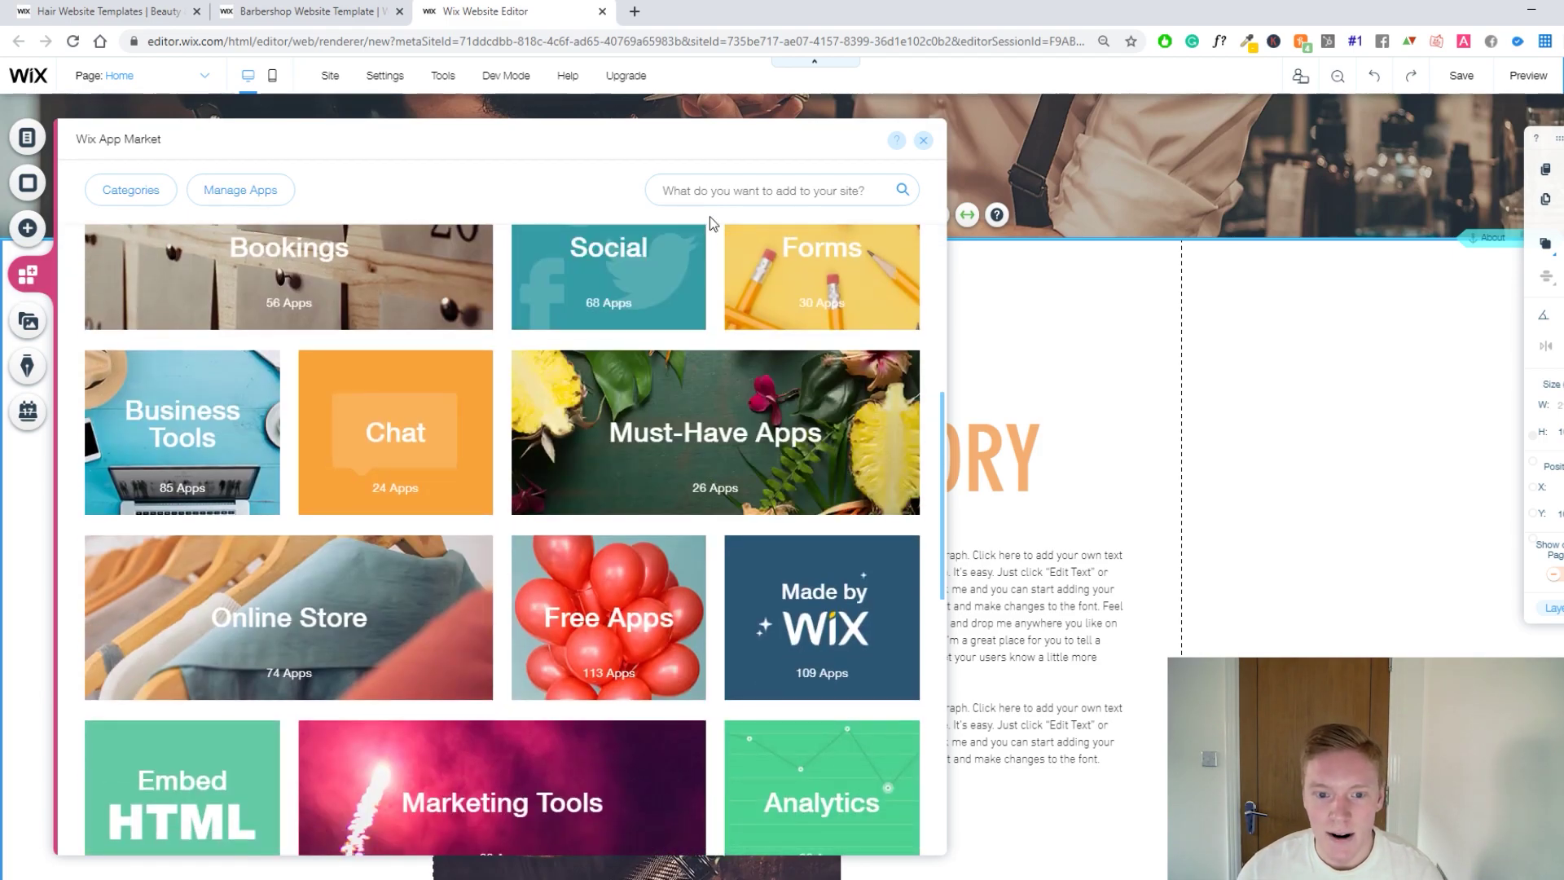
Search the App Market for "instagram" and look through the matching apps.
{"action": "left_click", "coordinate": [744, 191]}
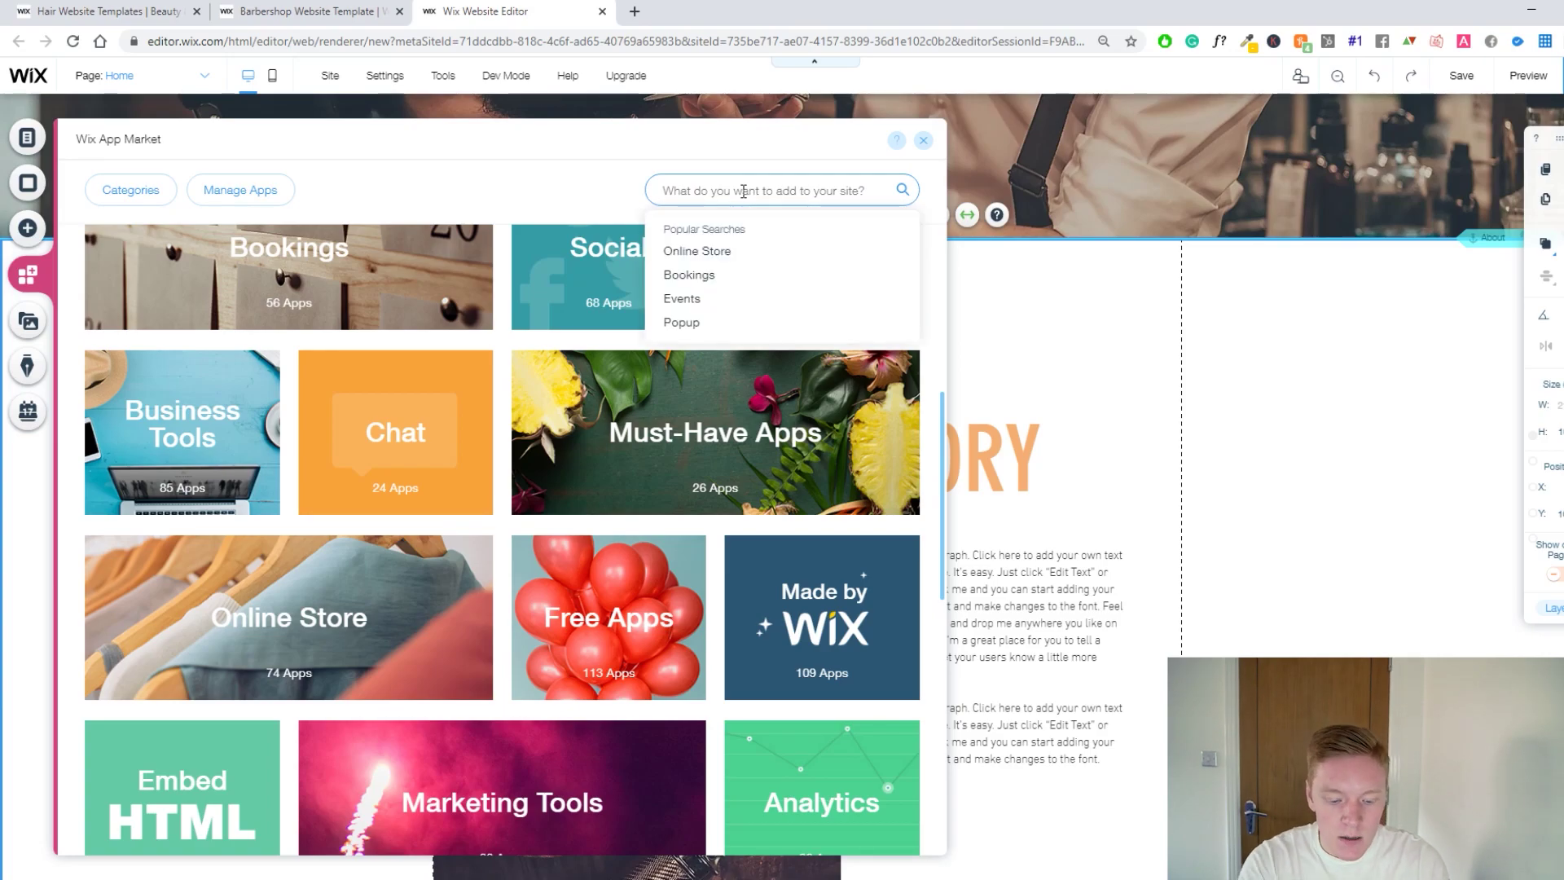
{"action": "type", "text": "instagram"}
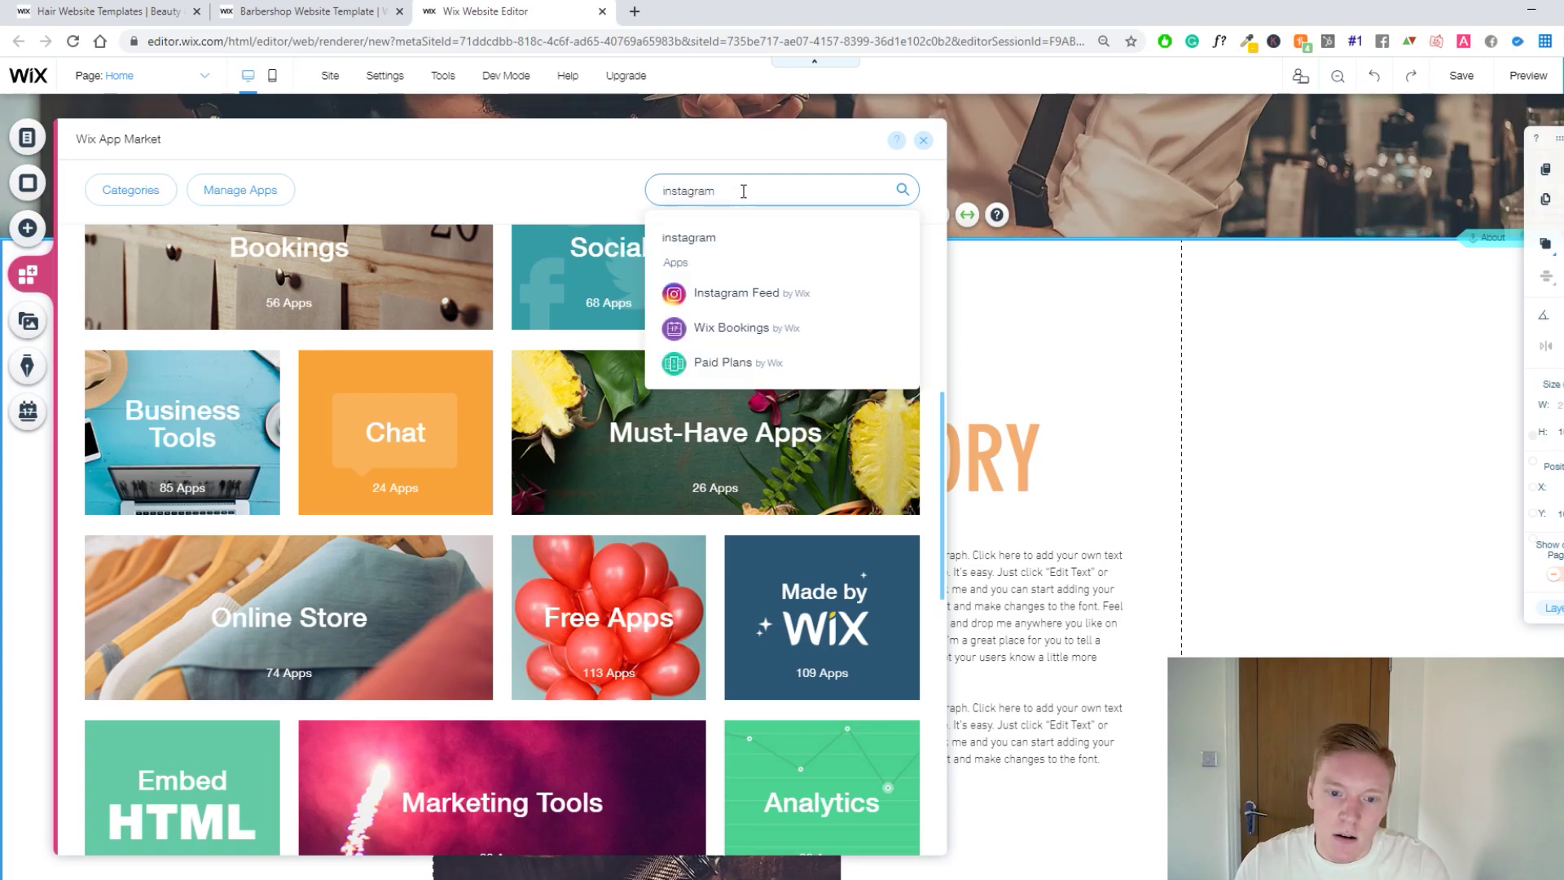
{"action": "key", "text": "Return"}
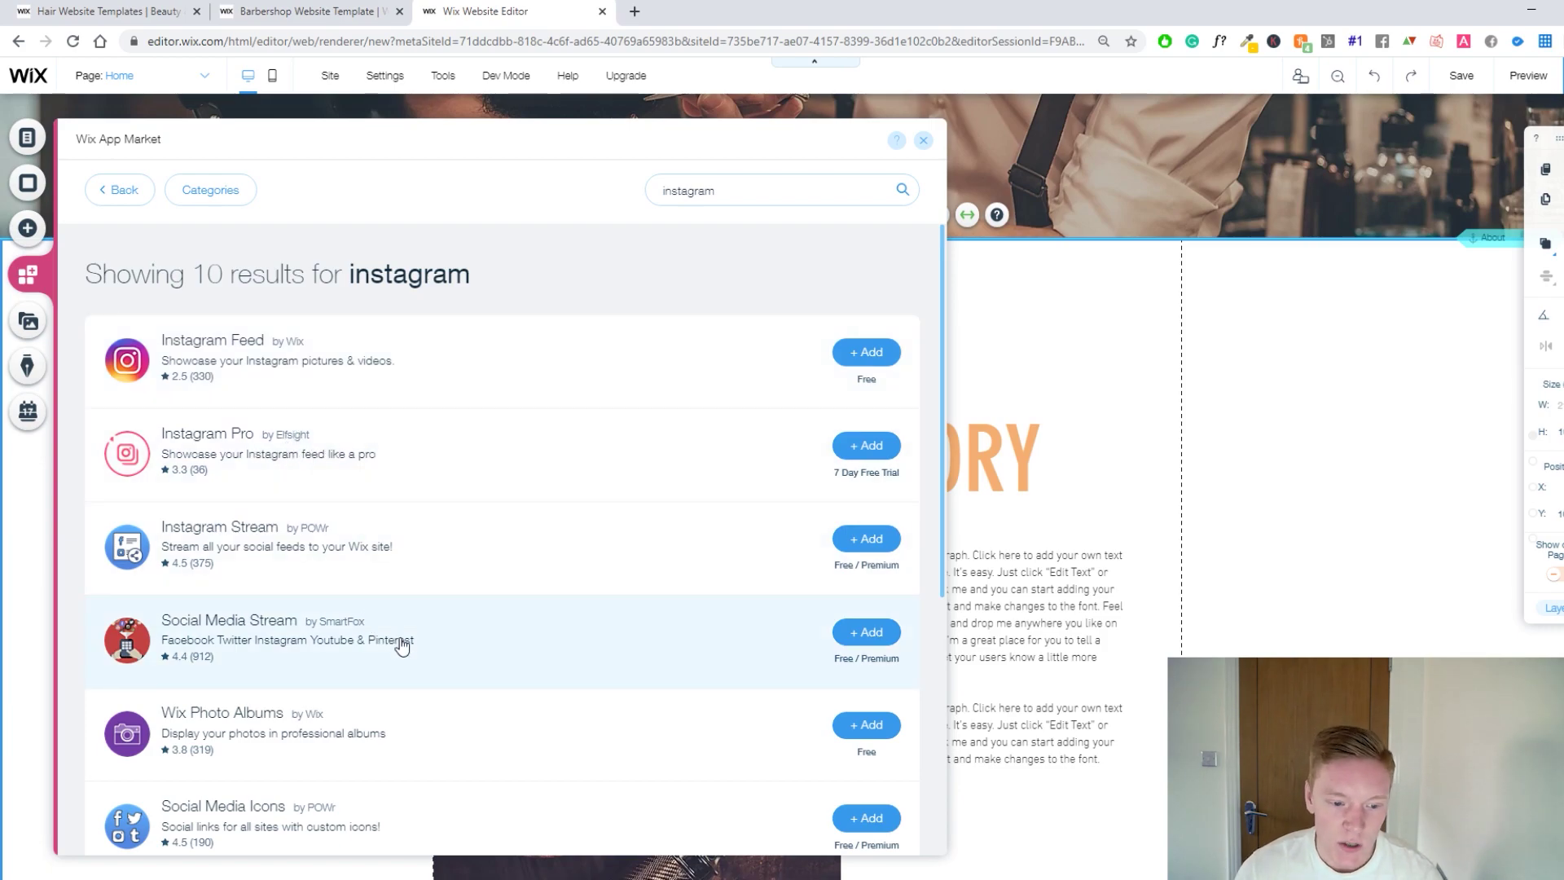
{"action": "scroll", "coordinate": [403, 635], "scroll_direction": "down", "scroll_amount": 2}
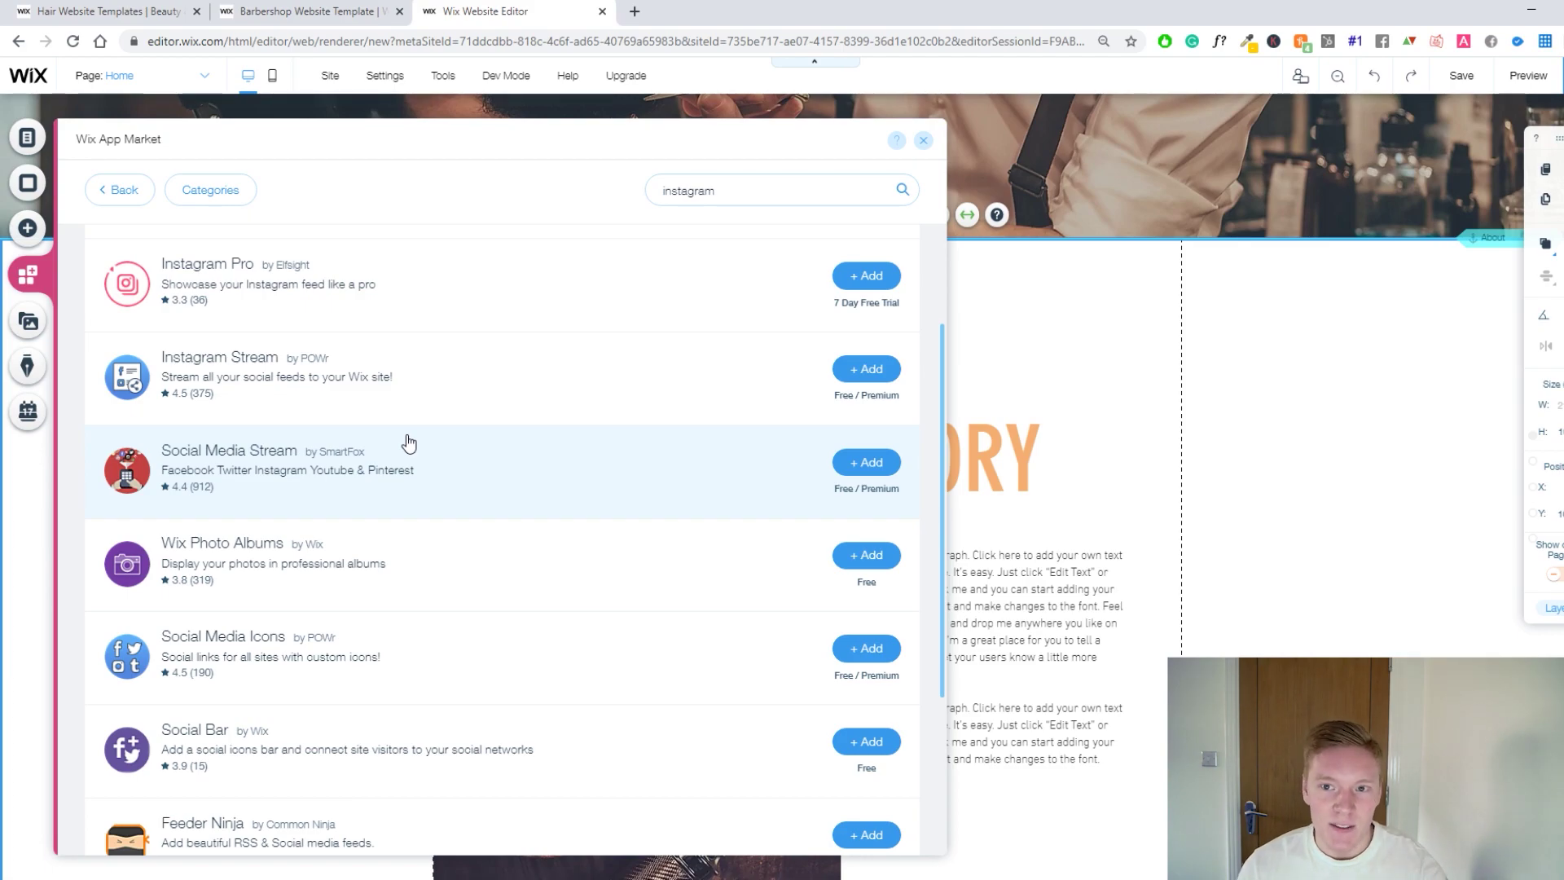
{"action": "scroll", "coordinate": [413, 453], "scroll_direction": "up", "scroll_amount": 3}
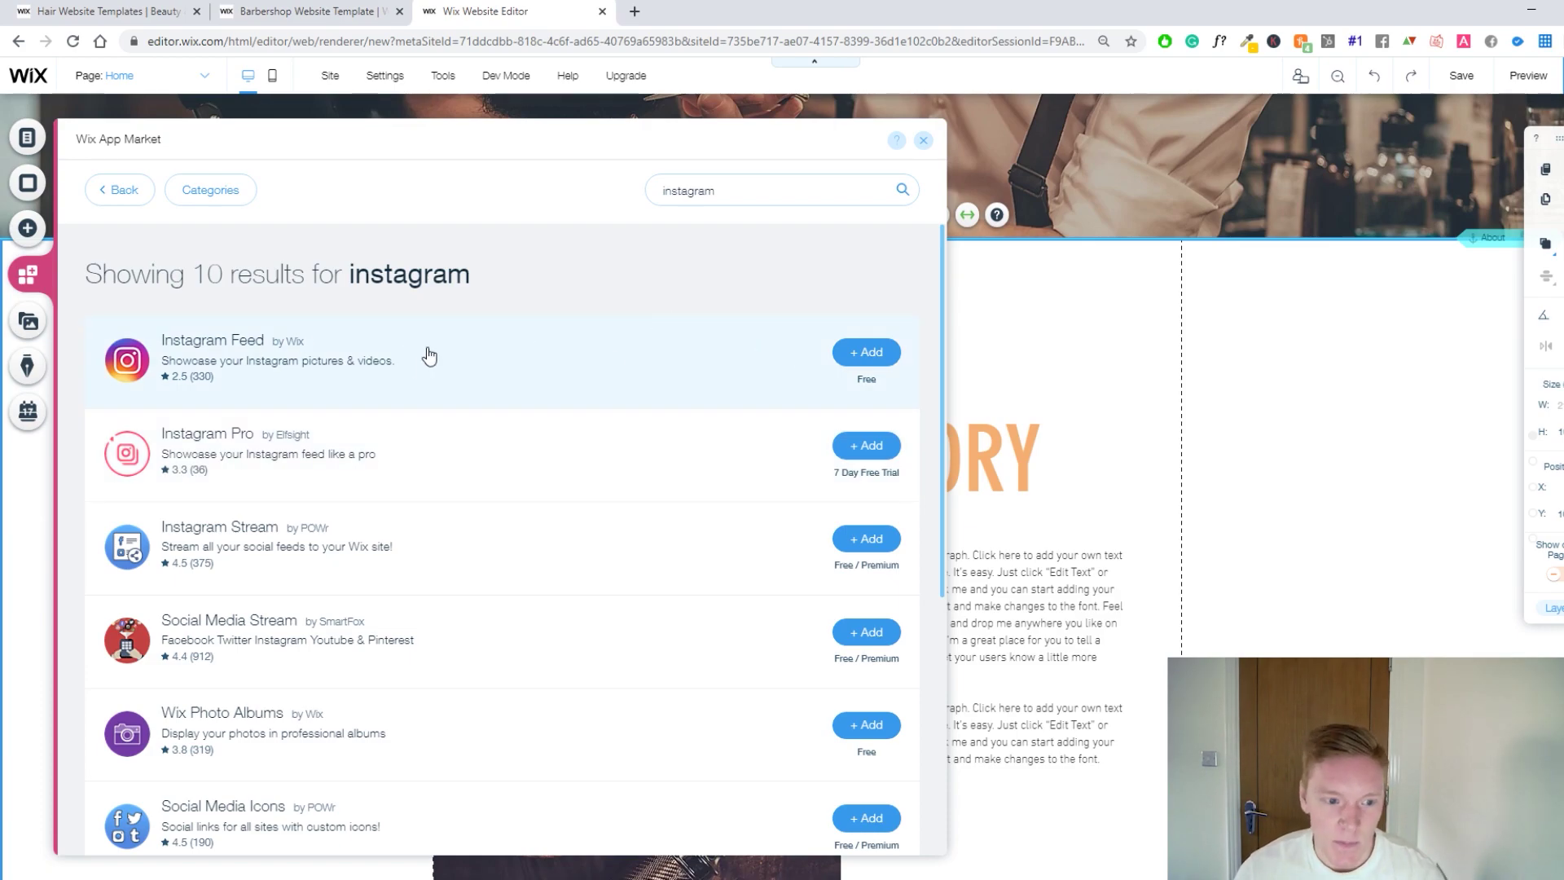
Add the Instagram Feed app by Wix to the page and move it over the lower part of the Our Story section.
{"action": "left_click", "coordinate": [847, 360]}
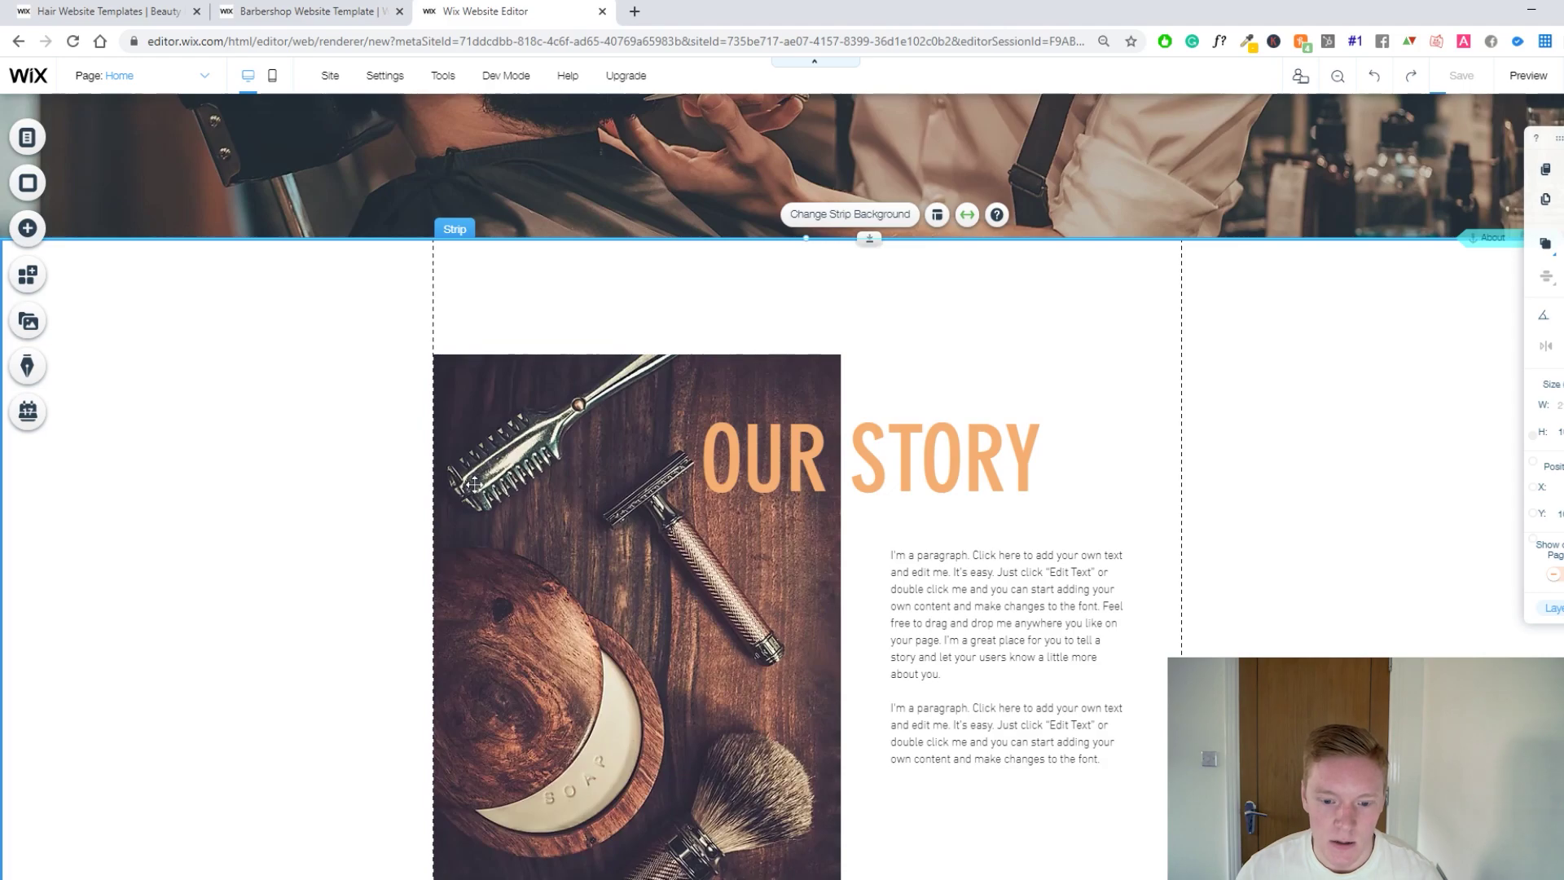
{"action": "scroll", "coordinate": [470, 479], "scroll_direction": "down", "scroll_amount": 1}
{"action": "scroll", "coordinate": [417, 492], "scroll_direction": "down", "scroll_amount": 5}
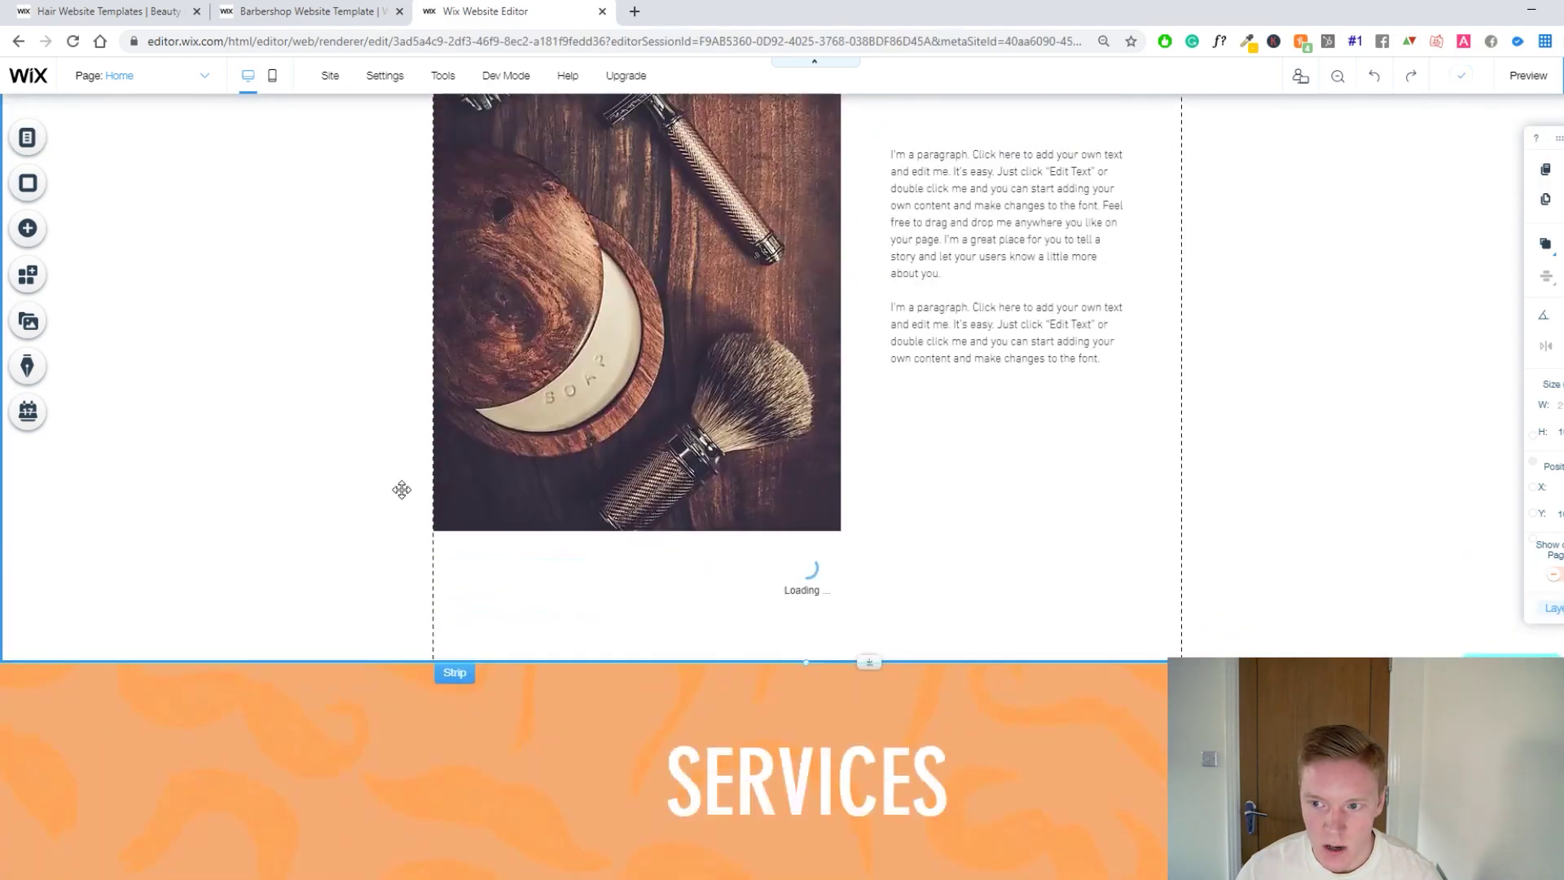
{"action": "scroll", "coordinate": [419, 485], "scroll_direction": "down", "scroll_amount": 3}
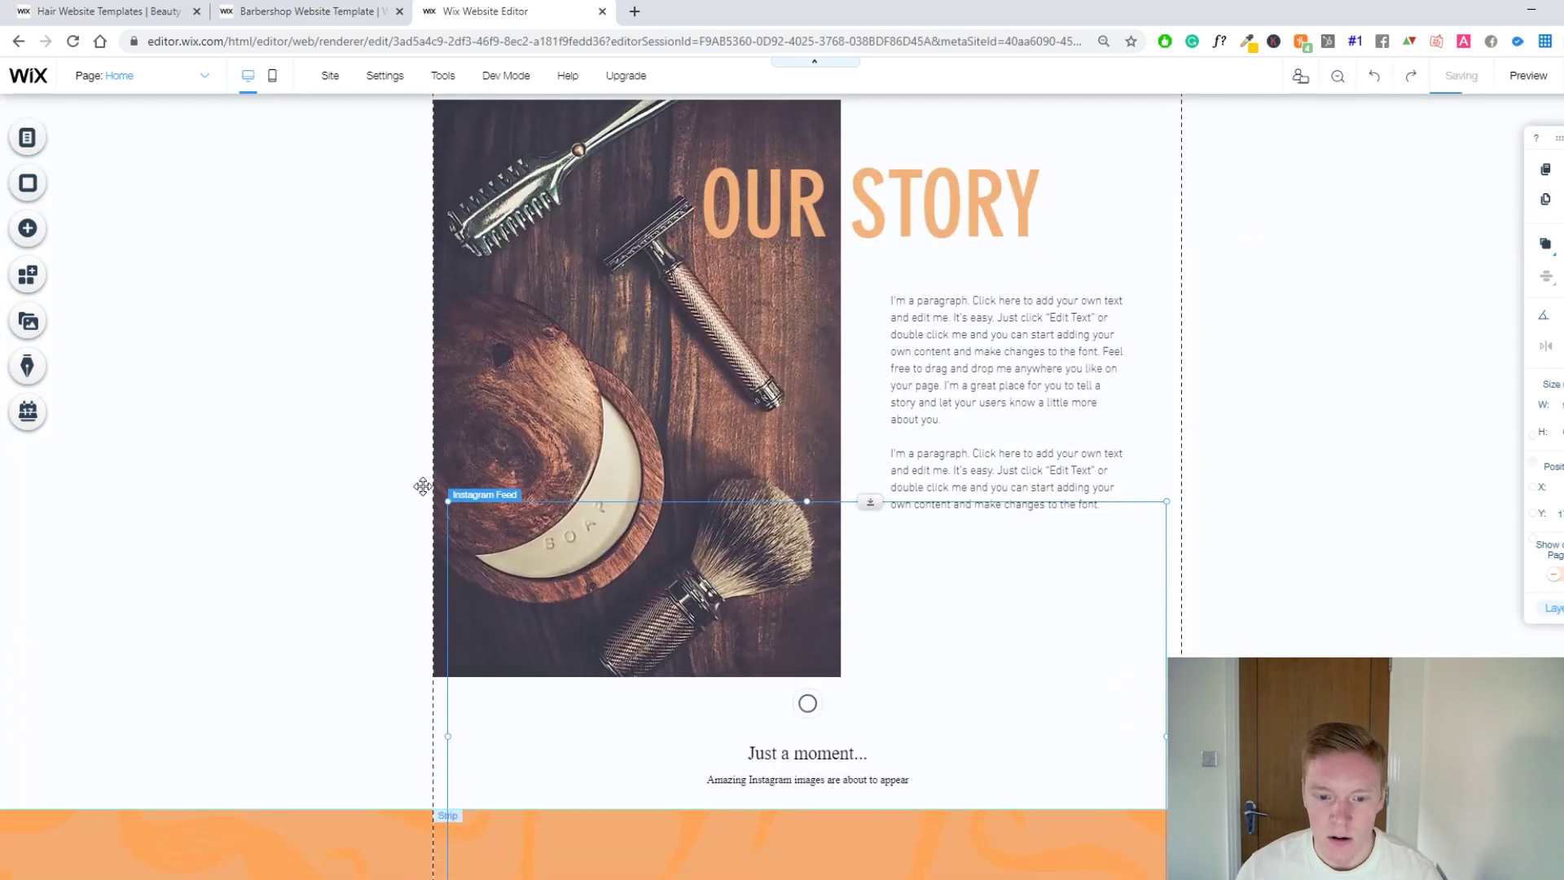
{"action": "scroll", "coordinate": [456, 485], "scroll_direction": "down", "scroll_amount": 1}
{"action": "left_click_drag", "start_coordinate": [758, 579], "coordinate": [805, 488]}
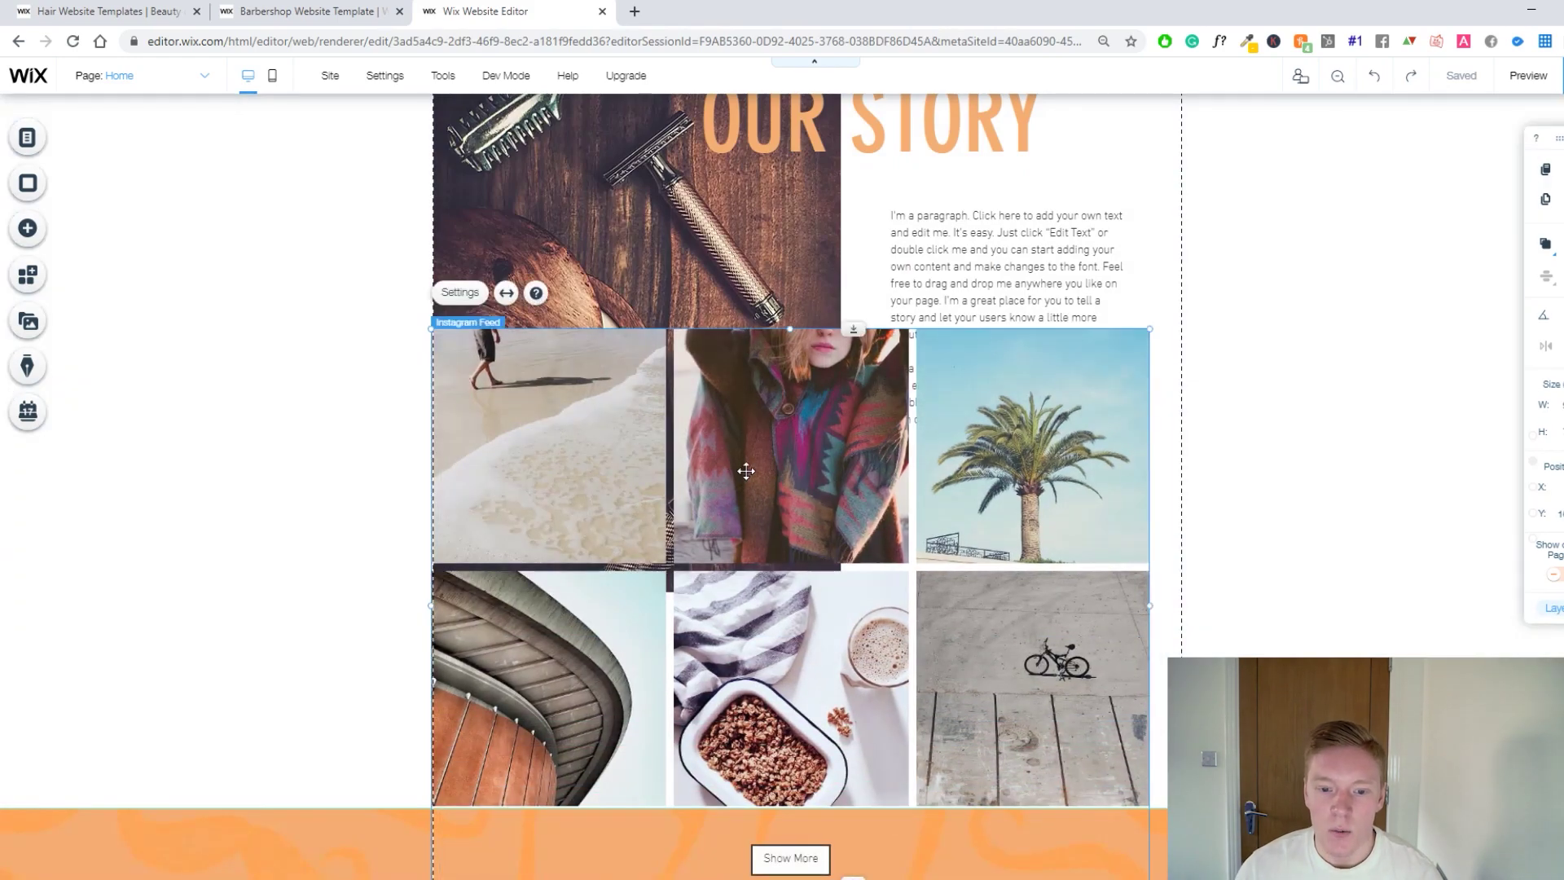
Try the Slider and Collage layouts for the Instagram Feed, then set its layout back to Grid.
{"action": "left_click", "coordinate": [448, 297]}
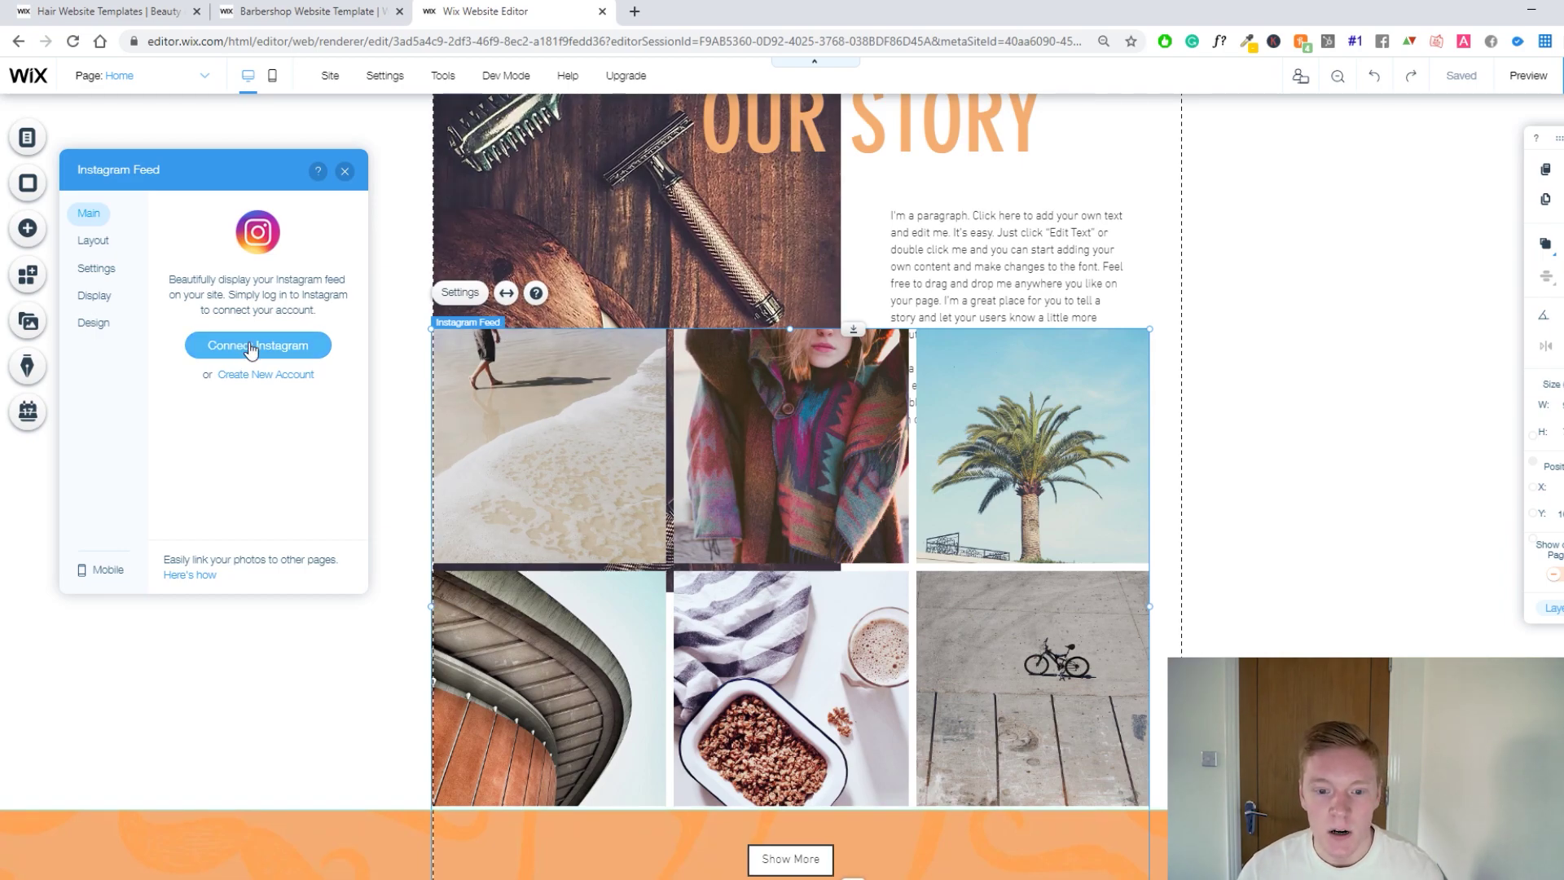
{"action": "left_click", "coordinate": [91, 240]}
{"action": "left_click", "coordinate": [262, 287]}
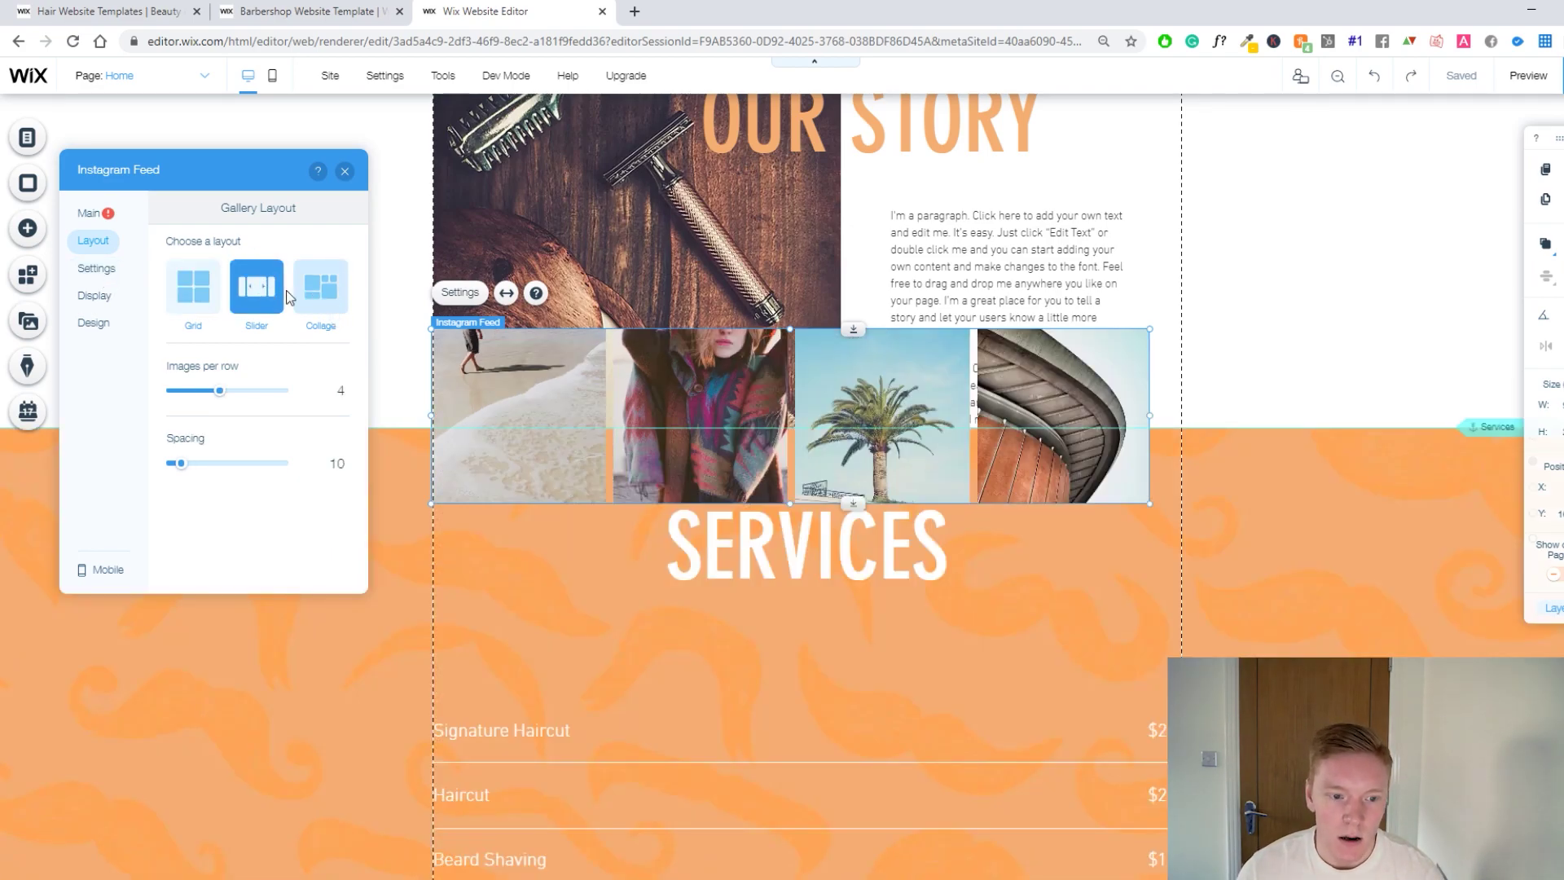
{"action": "left_click", "coordinate": [309, 301]}
{"action": "left_click", "coordinate": [196, 294]}
Set the Instagram Feed grid to 7 images per row, 6 rows and a spacing of 18.
{"action": "left_click_drag", "start_coordinate": [204, 390], "coordinate": [266, 391]}
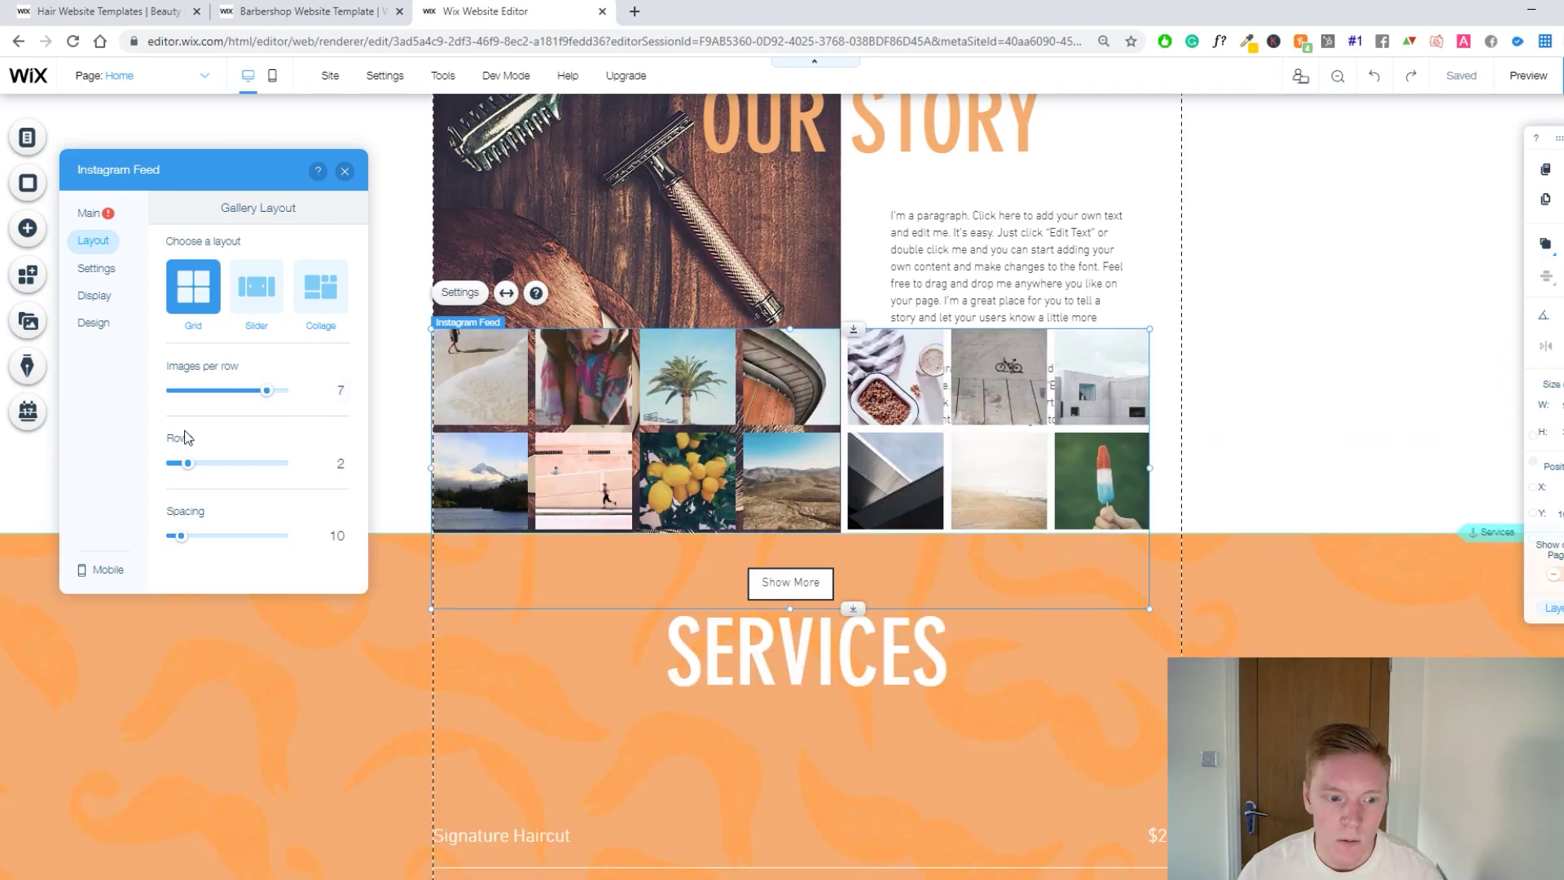
{"action": "left_click_drag", "start_coordinate": [188, 463], "coordinate": [250, 463]}
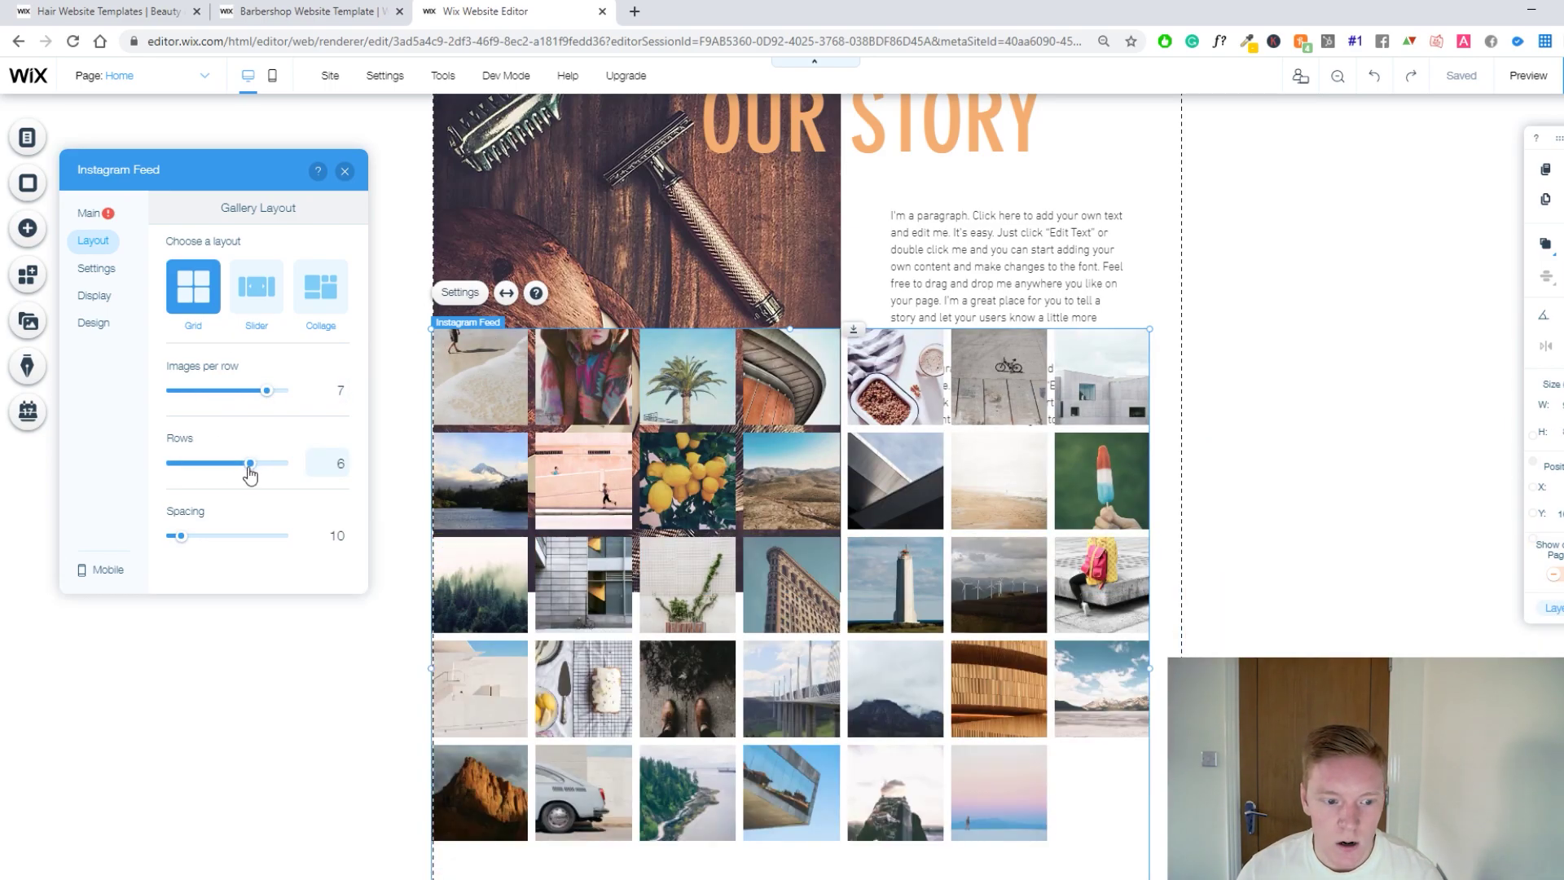
{"action": "mouse_move", "coordinate": [180, 536]}
{"action": "left_mouse_down"}
{"action": "mouse_move", "coordinate": [270, 543]}
{"action": "mouse_move", "coordinate": [189, 536]}
{"action": "left_mouse_up"}
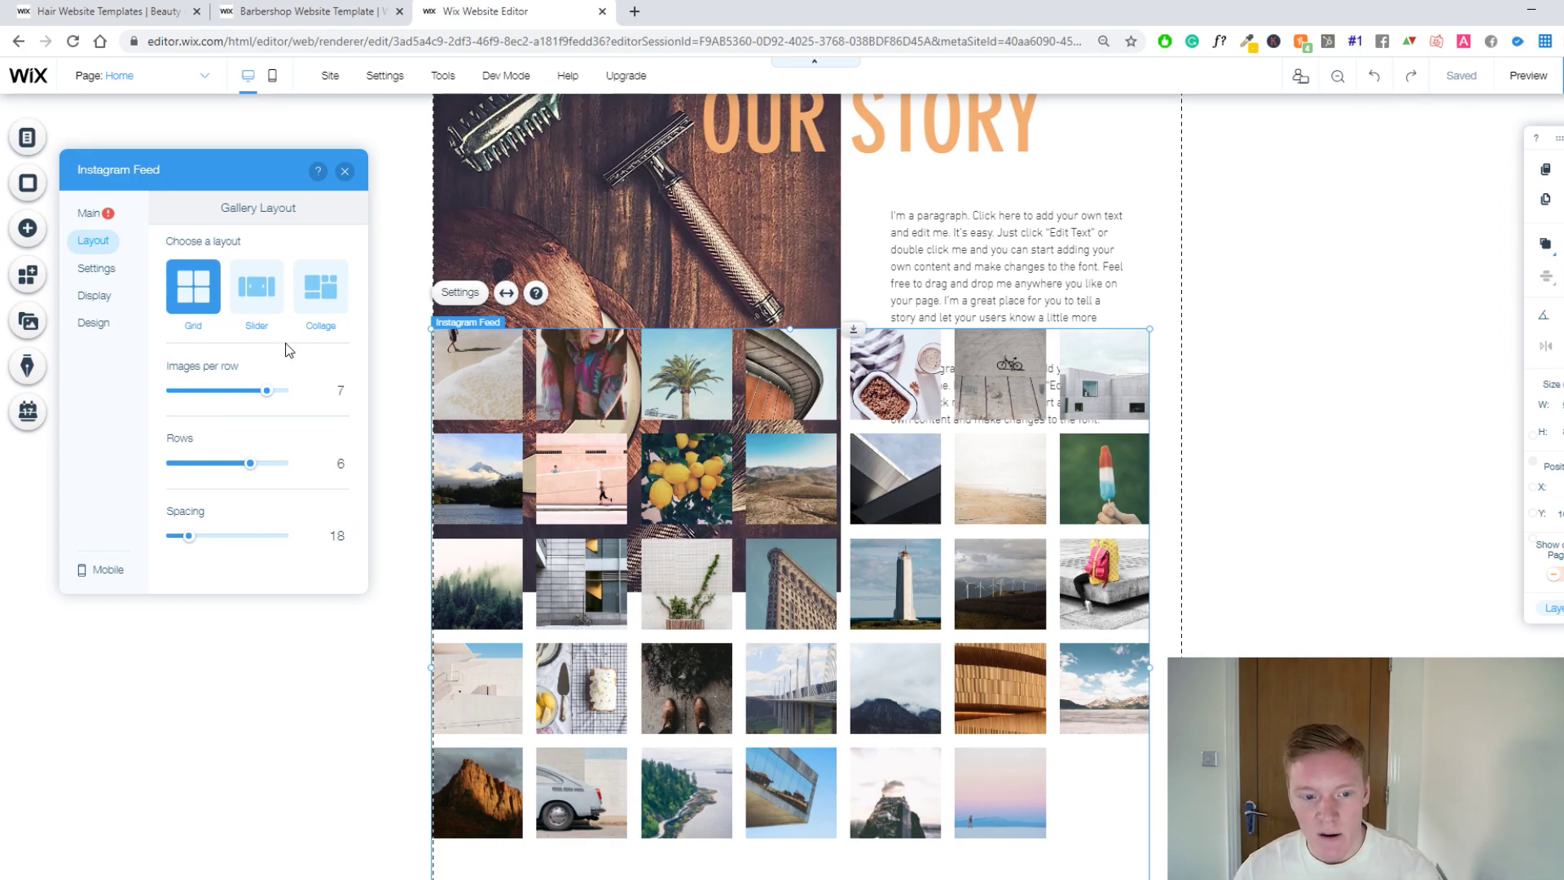
Examine the Instagram Feed's gallery settings, display options and design options.
{"action": "left_click", "coordinate": [94, 271]}
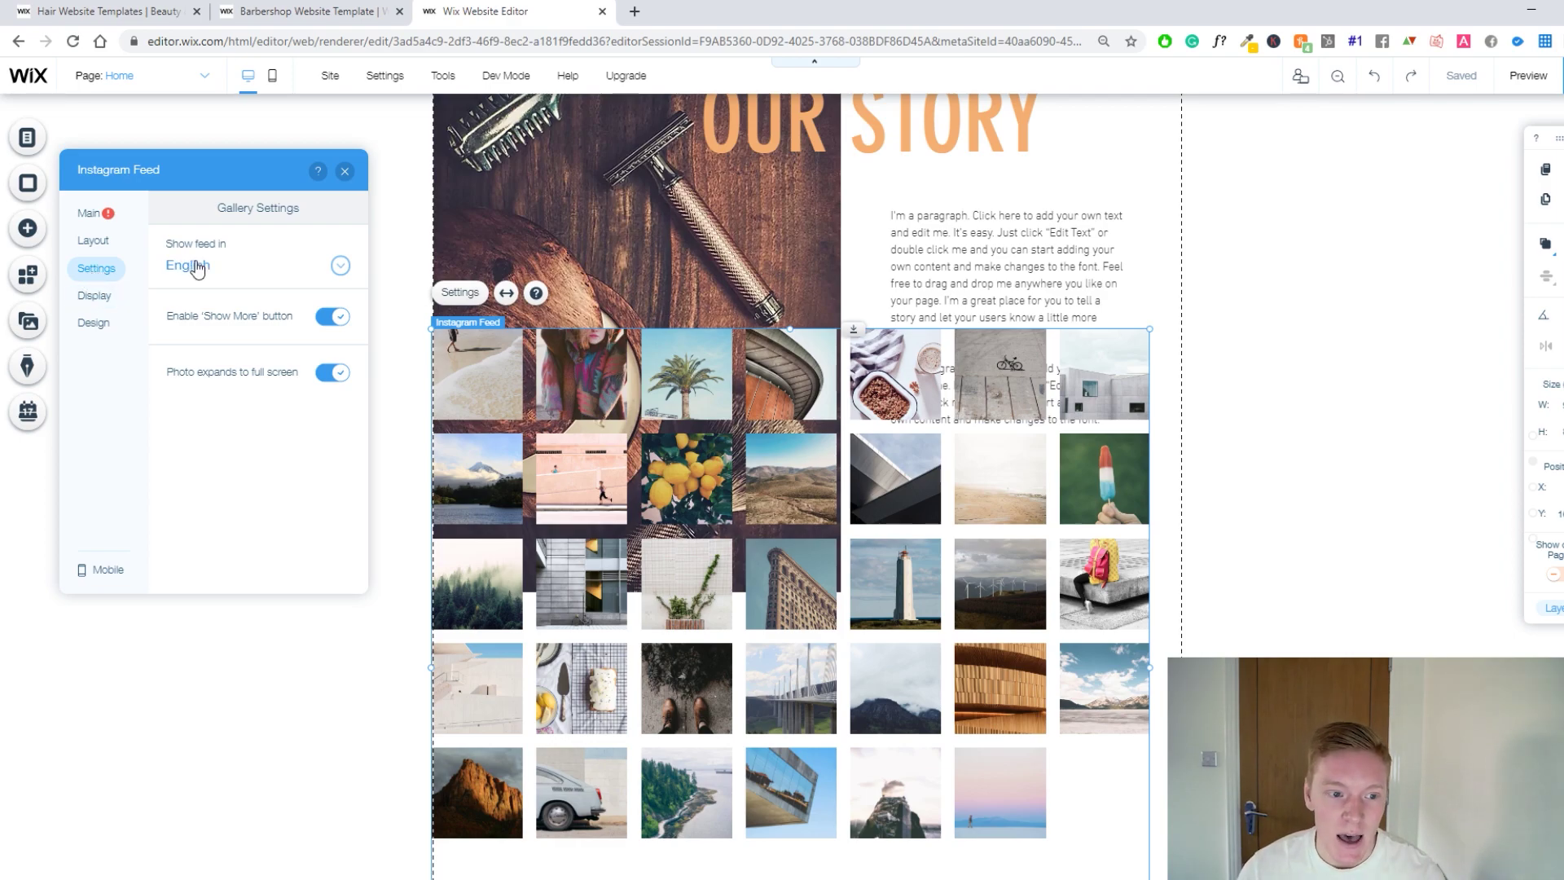
{"action": "left_click", "coordinate": [91, 300]}
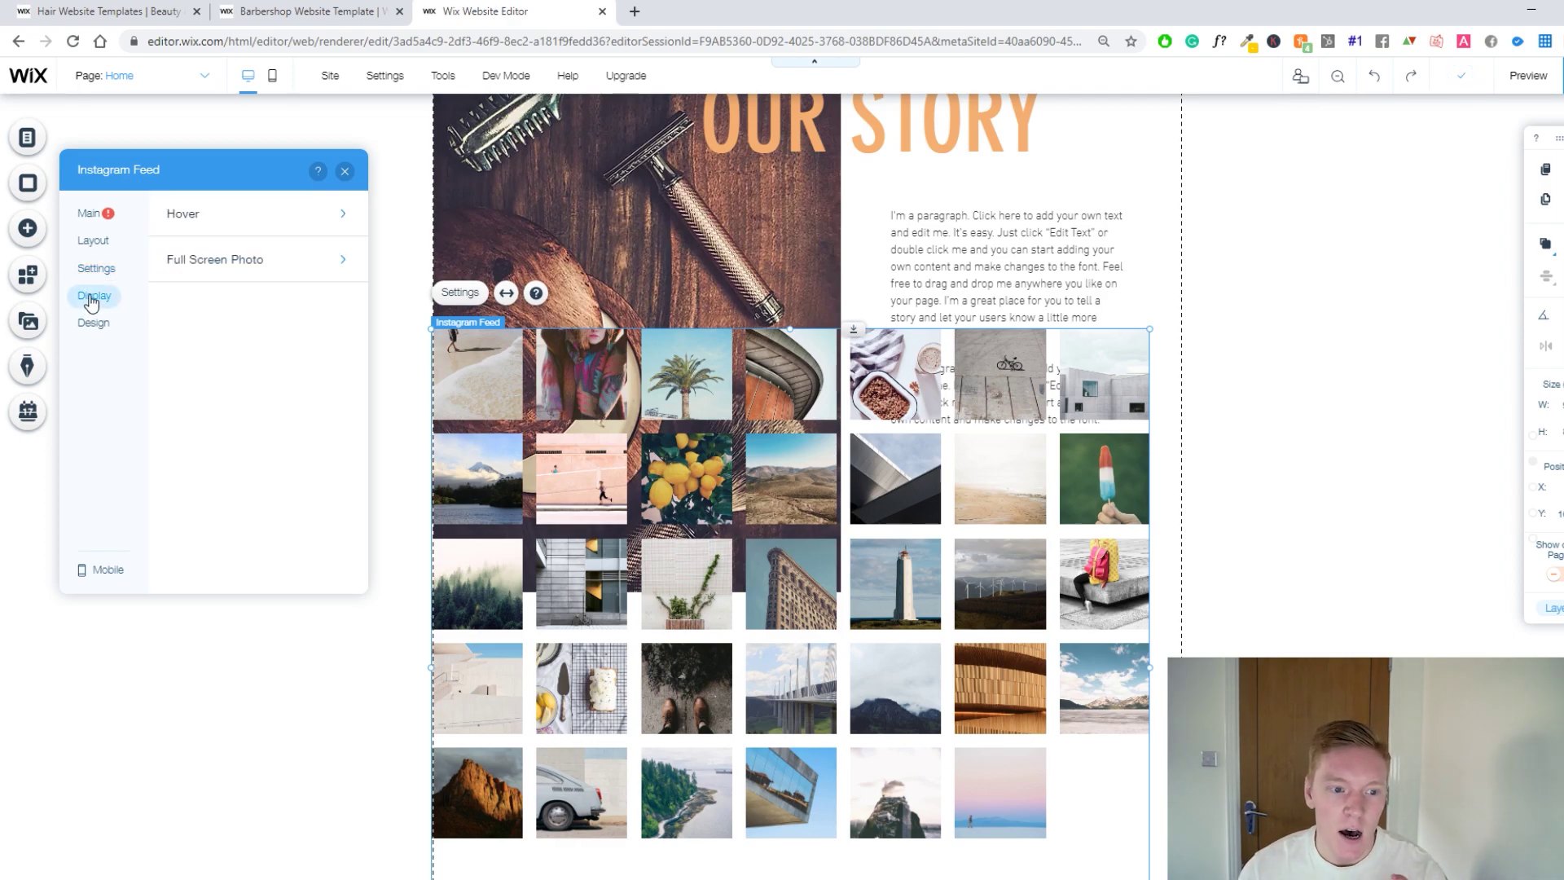
{"action": "left_click", "coordinate": [94, 322]}
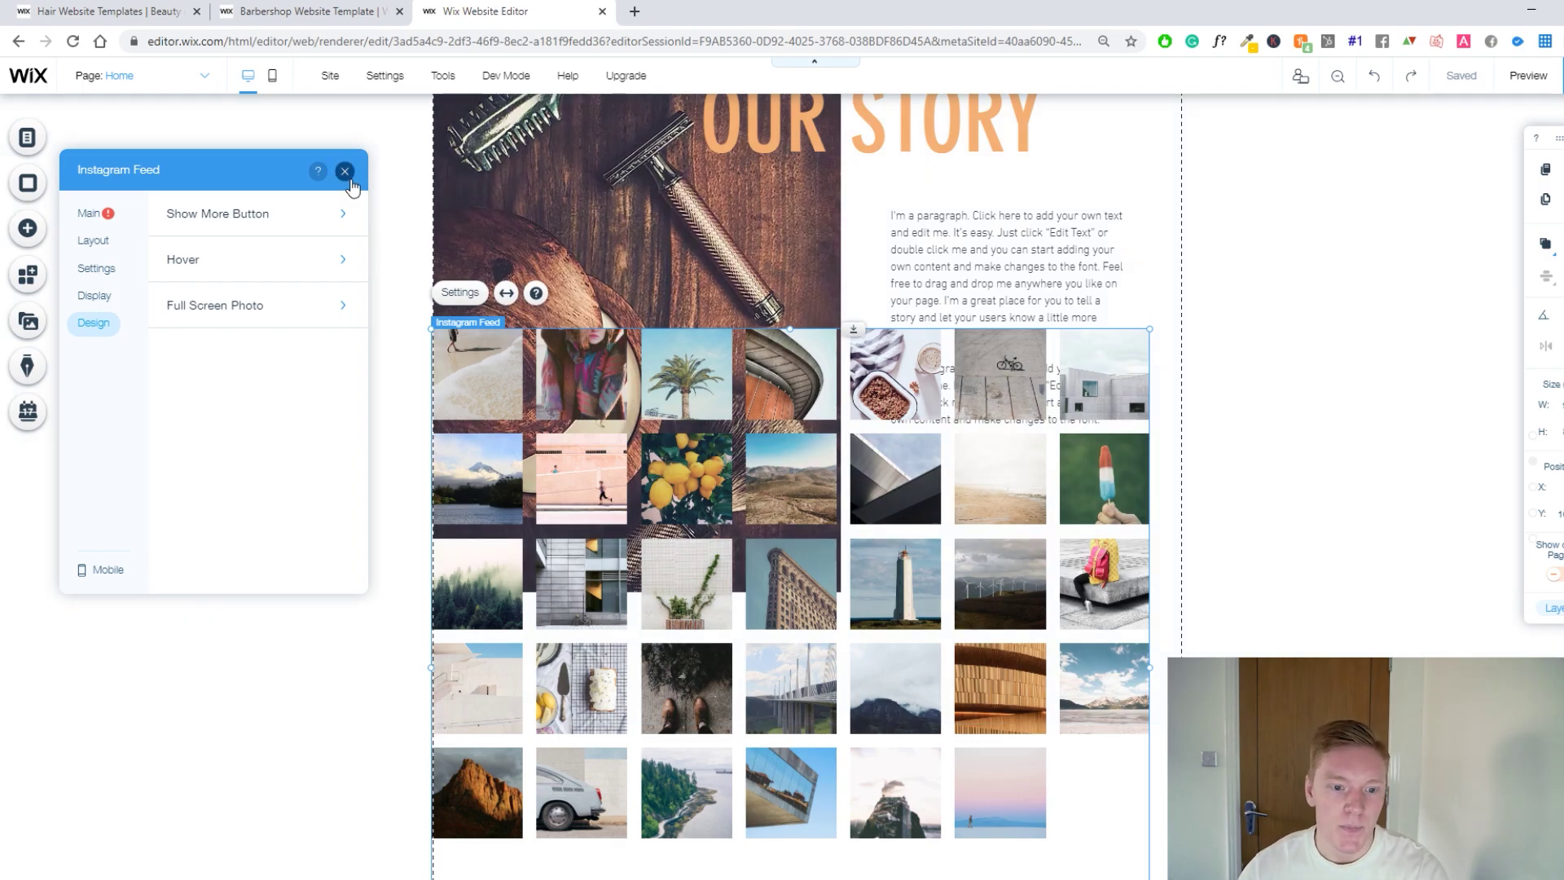
Delete the Instagram Feed from the page and return to the Our Story section.
{"action": "left_click", "coordinate": [899, 374]}
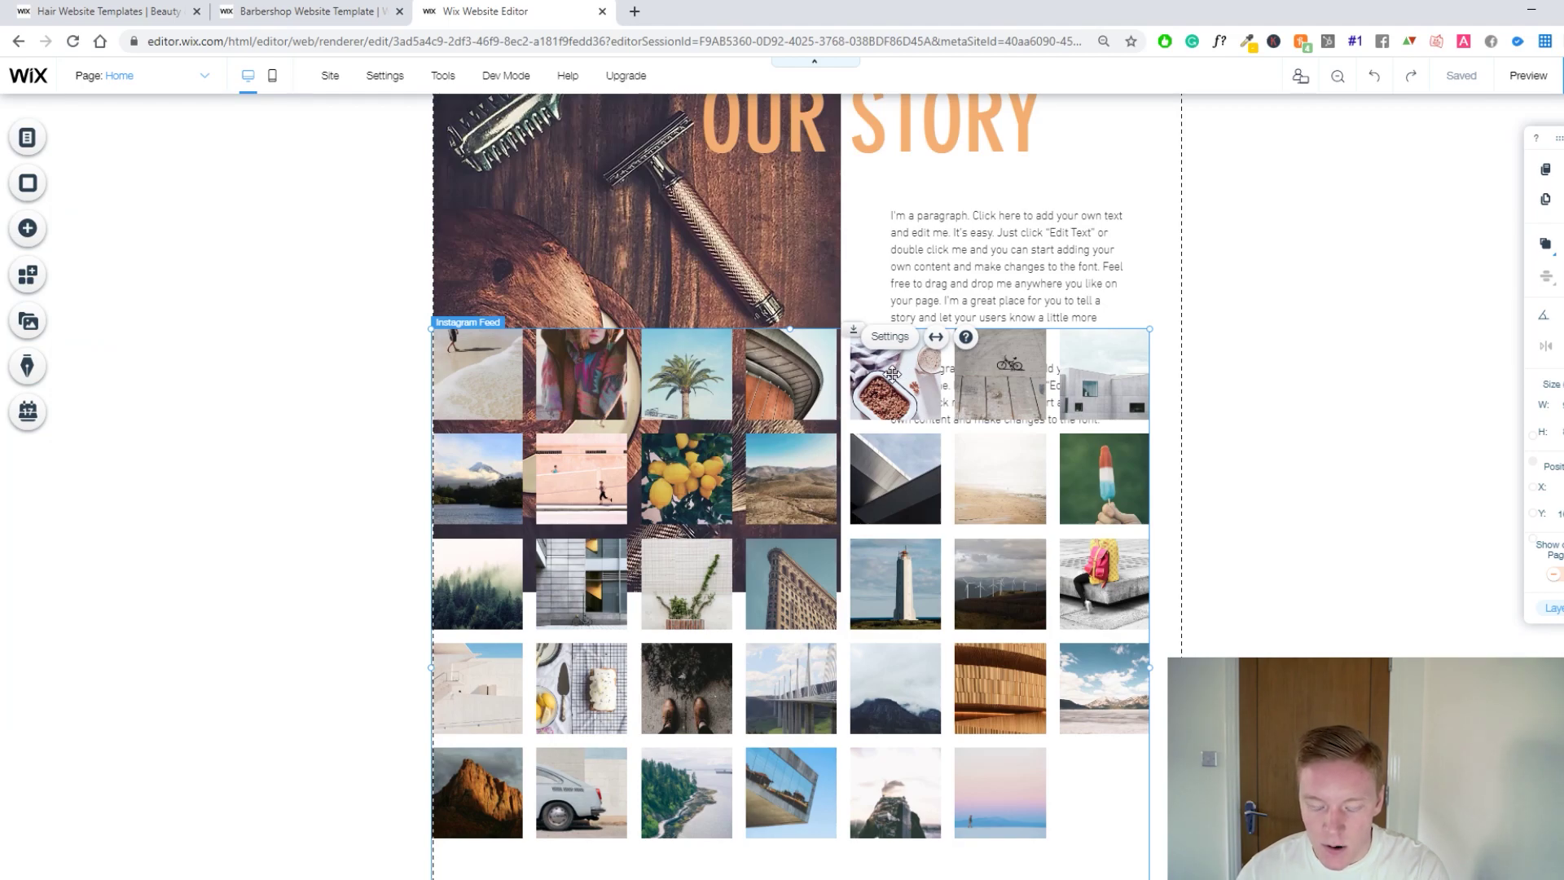
{"action": "right_click", "coordinate": [890, 376]}
{"action": "left_click", "coordinate": [860, 394]}
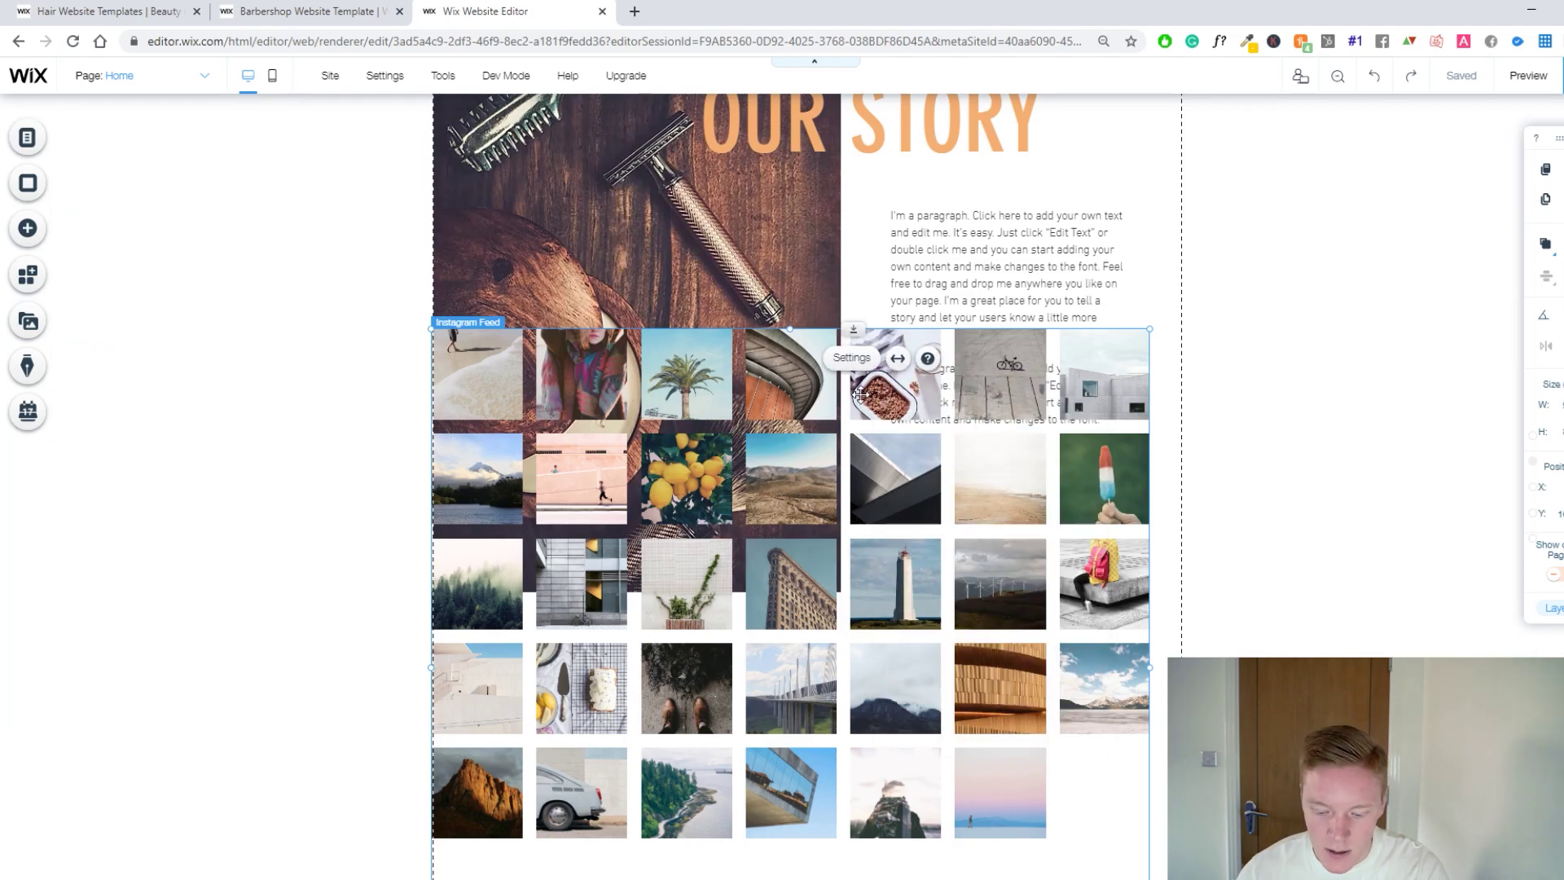
{"action": "key", "text": "Delete"}
{"action": "scroll", "coordinate": [867, 446], "scroll_direction": "down", "scroll_amount": 5}
{"action": "scroll", "coordinate": [868, 446], "scroll_direction": "up", "scroll_amount": 5}
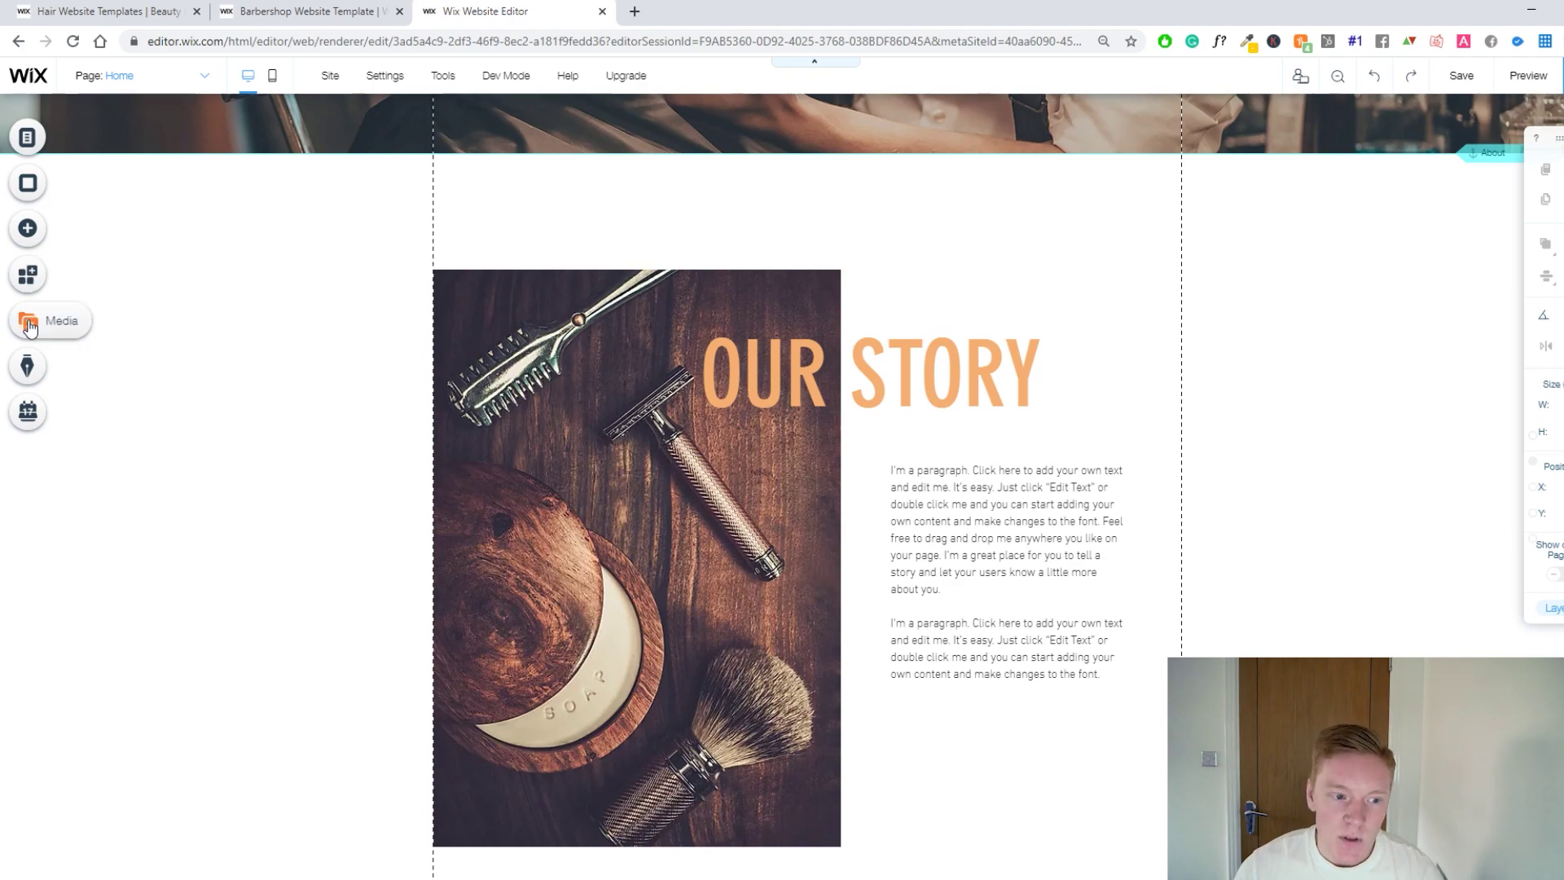
Look through the available media, from upload sources to Shutterstock images and videos, and the blog and bookings features.
{"action": "left_click", "coordinate": [29, 326]}
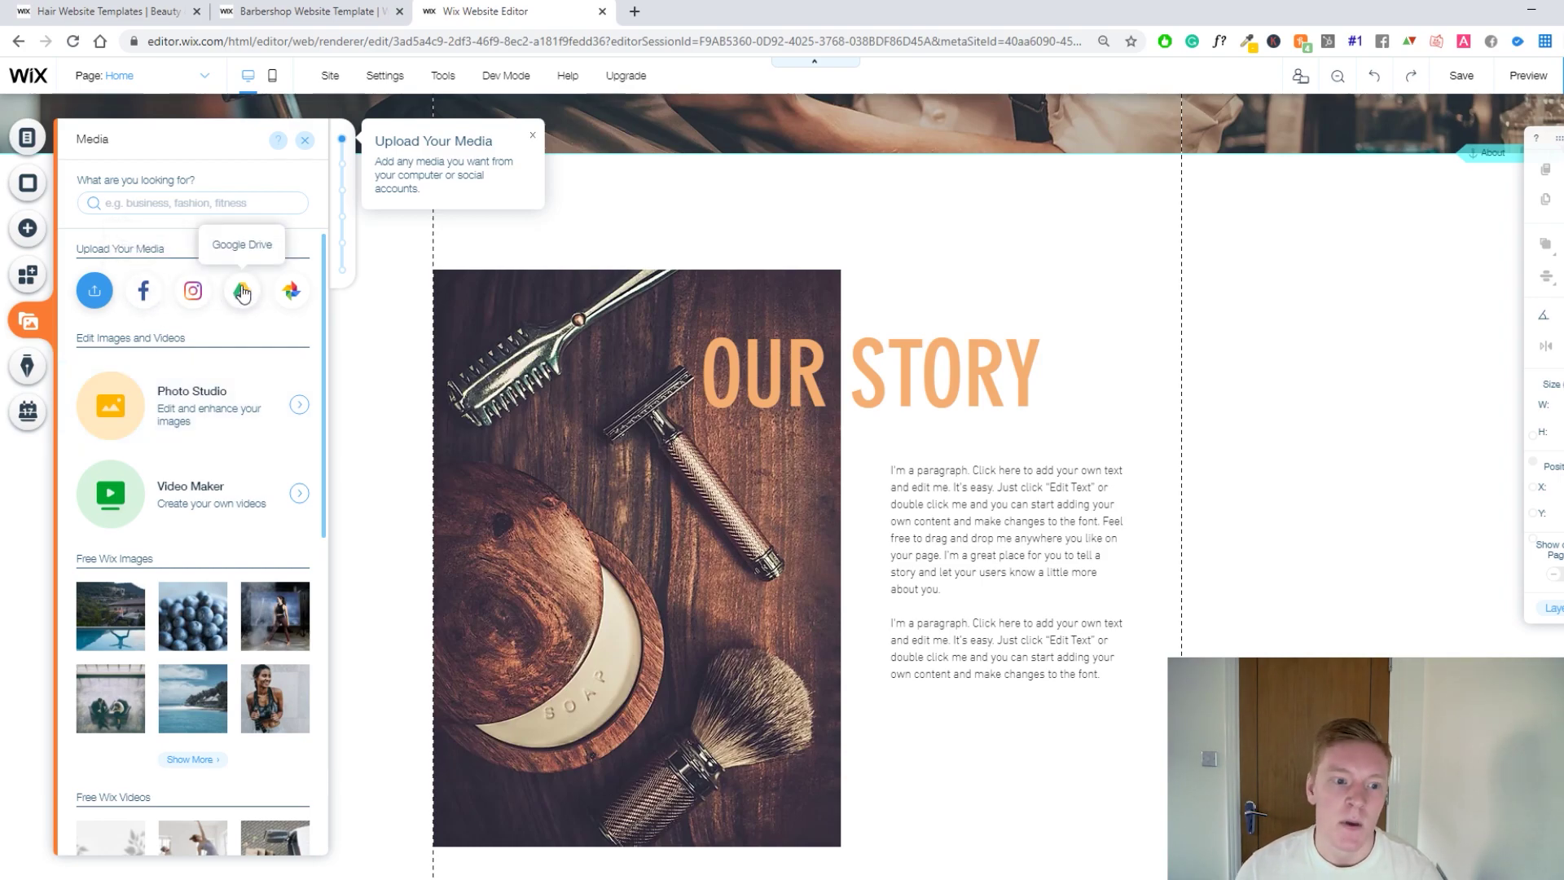
{"action": "scroll", "coordinate": [285, 326], "scroll_direction": "down", "scroll_amount": 6}
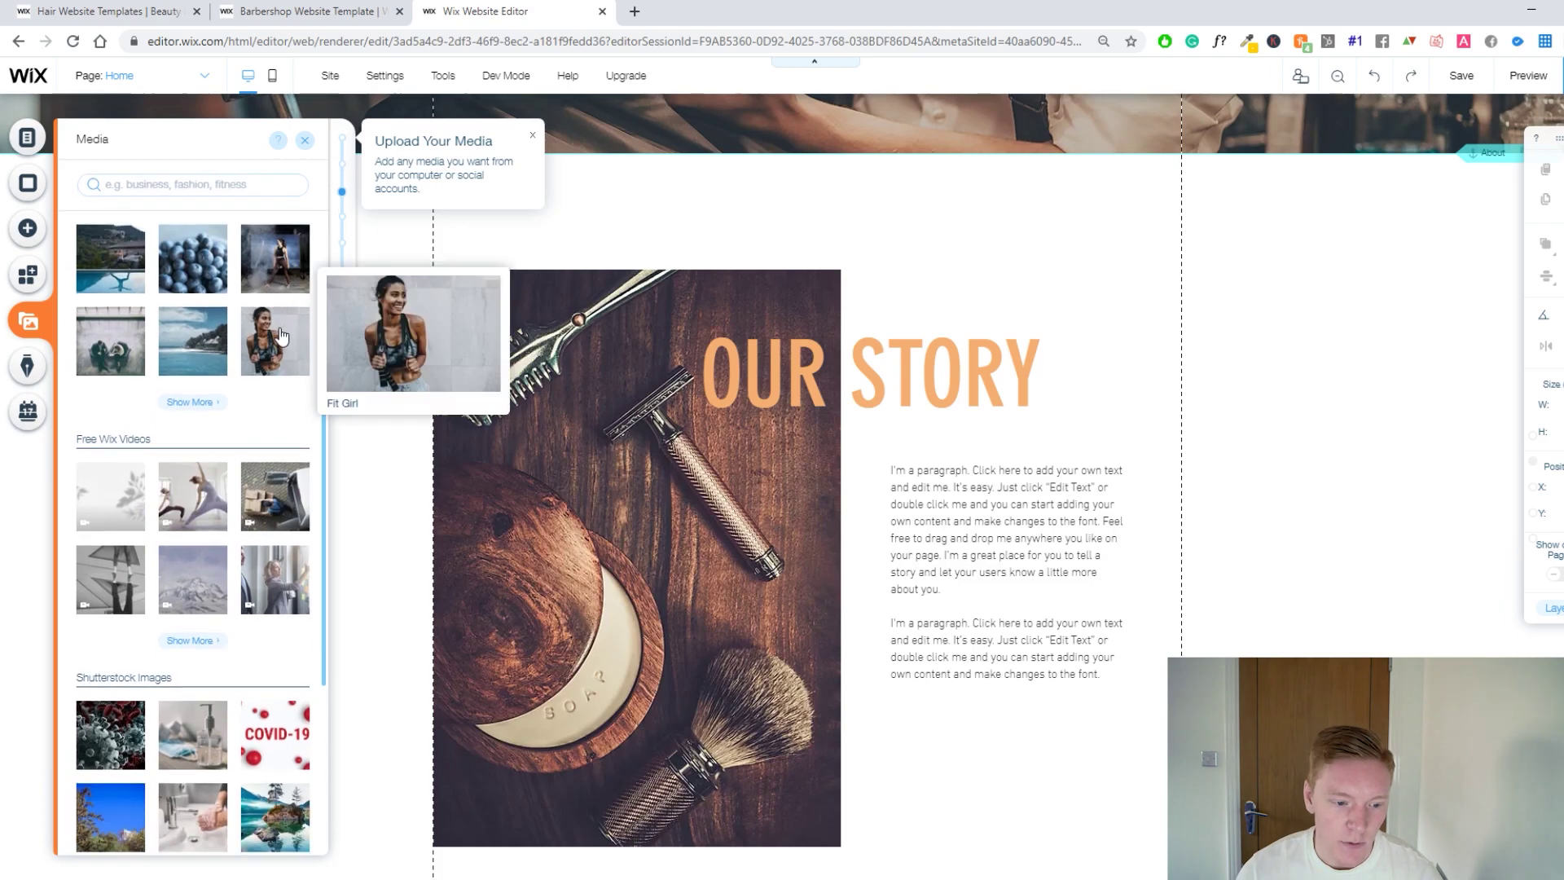
{"action": "scroll", "coordinate": [266, 361], "scroll_direction": "down", "scroll_amount": 3}
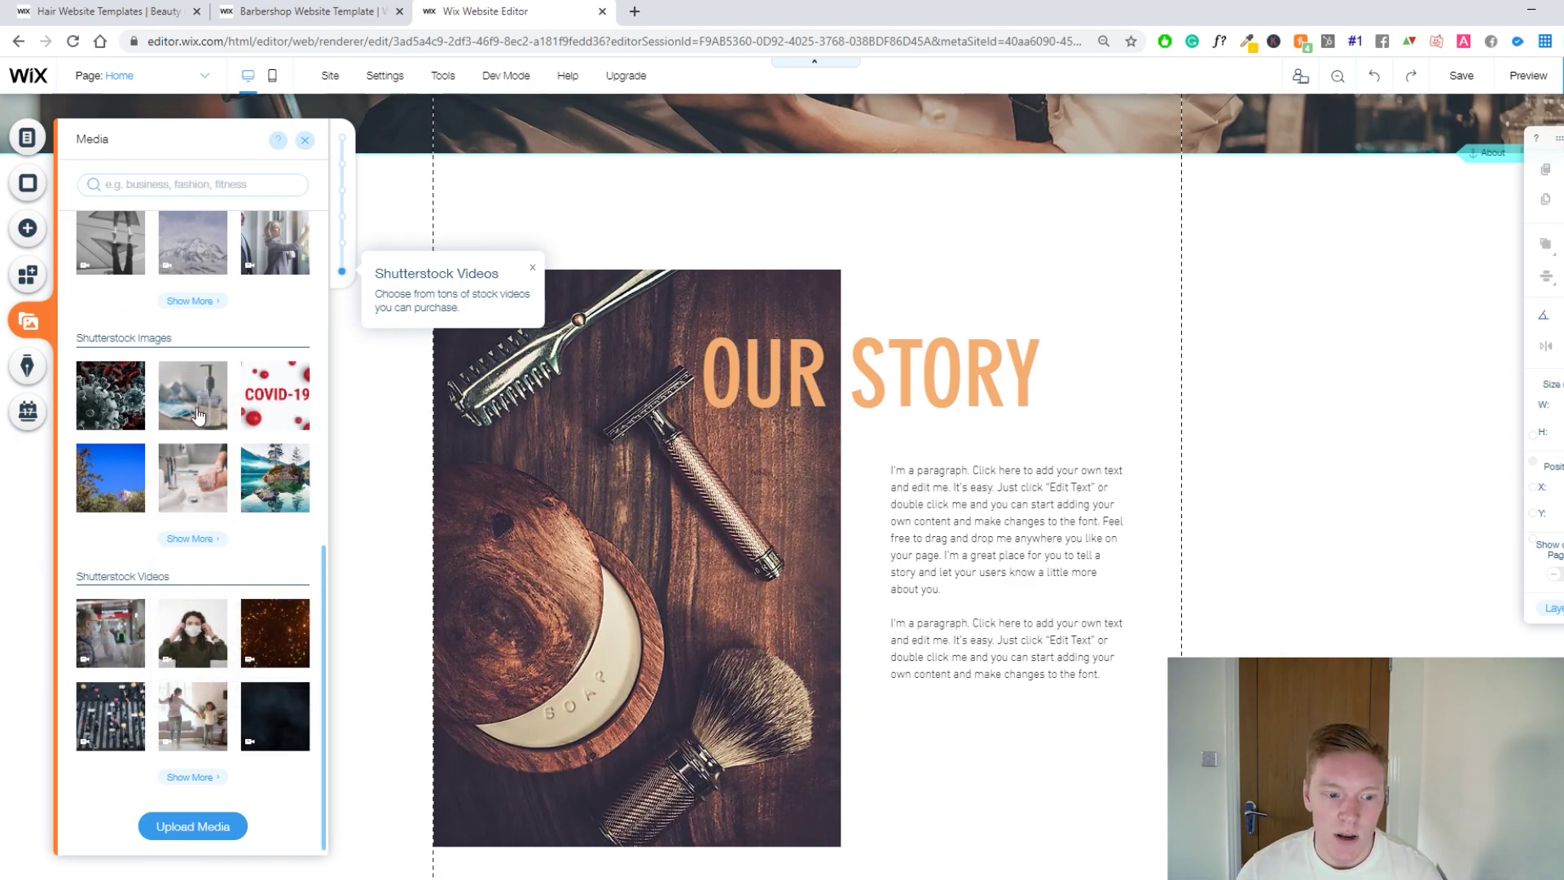
{"action": "mouse_move", "coordinate": [194, 405]}
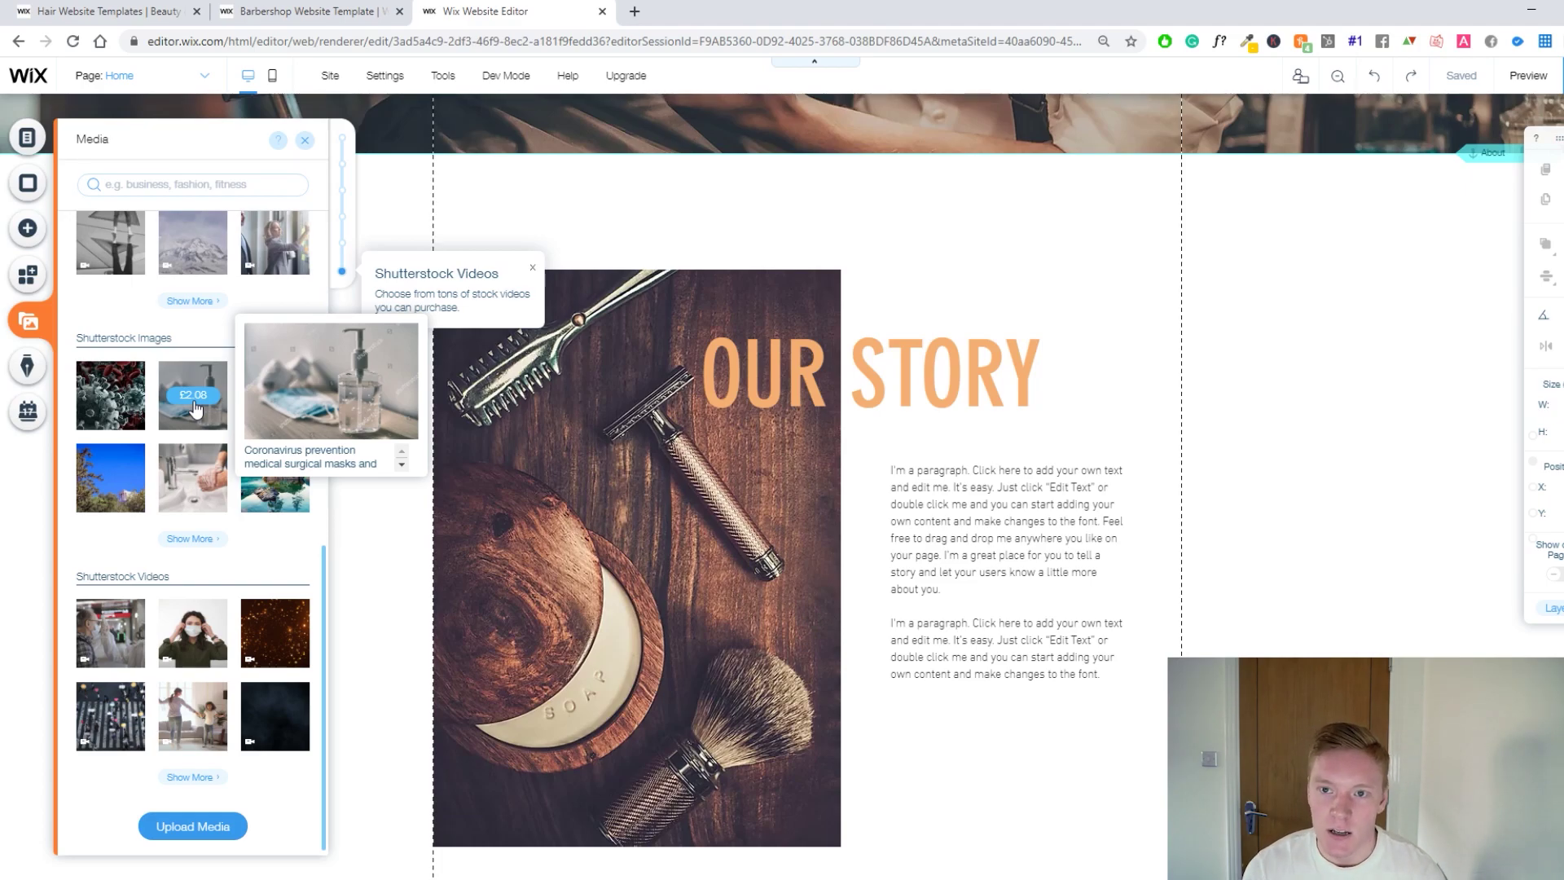
{"action": "left_click", "coordinate": [30, 368]}
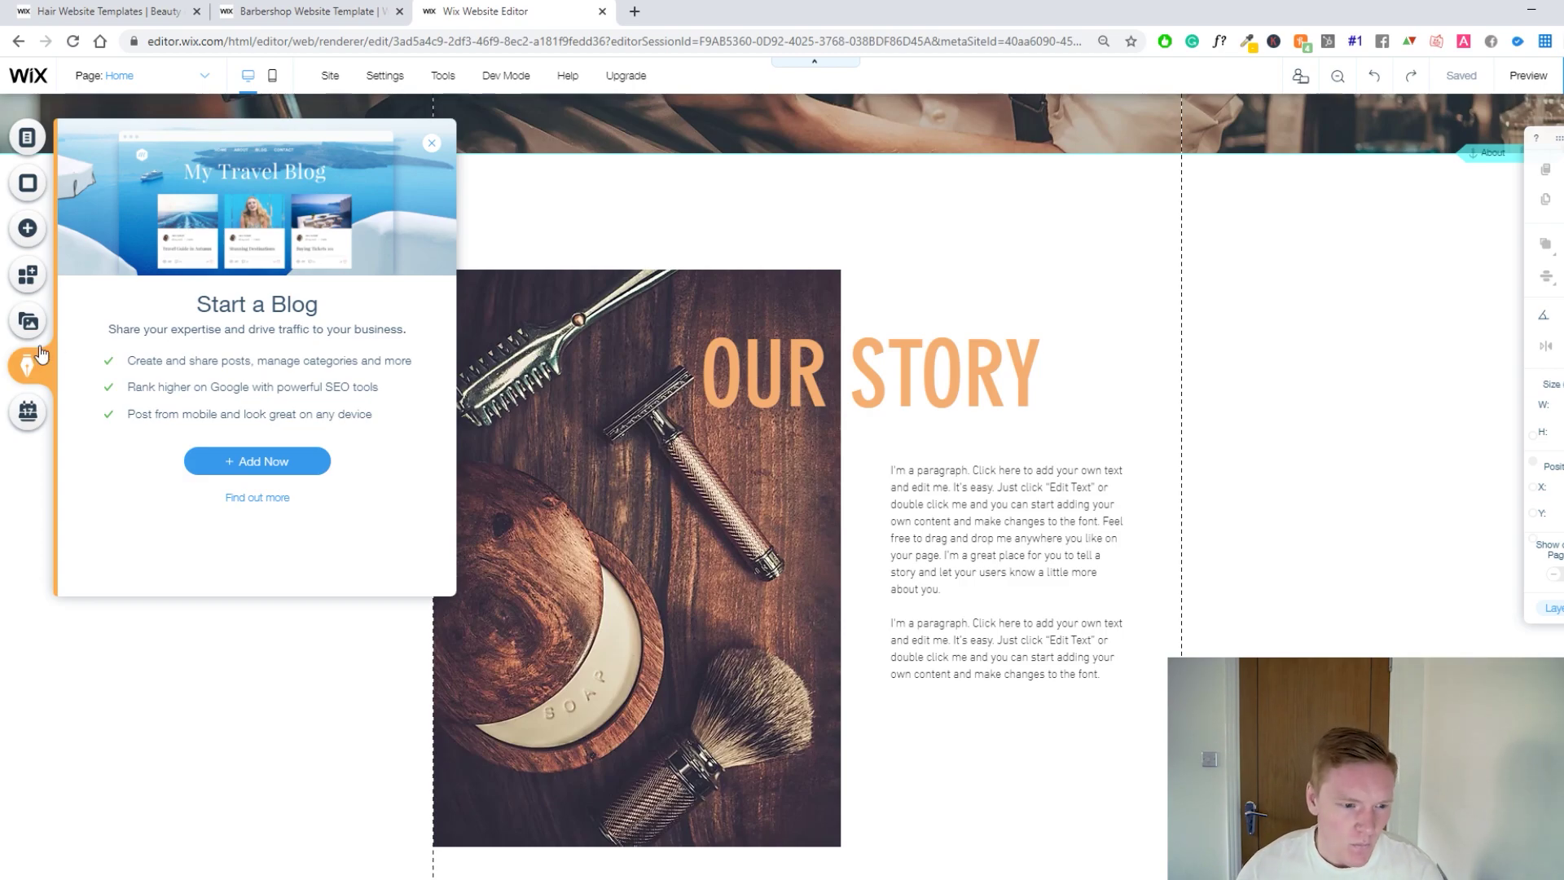
{"action": "left_click", "coordinate": [29, 422]}
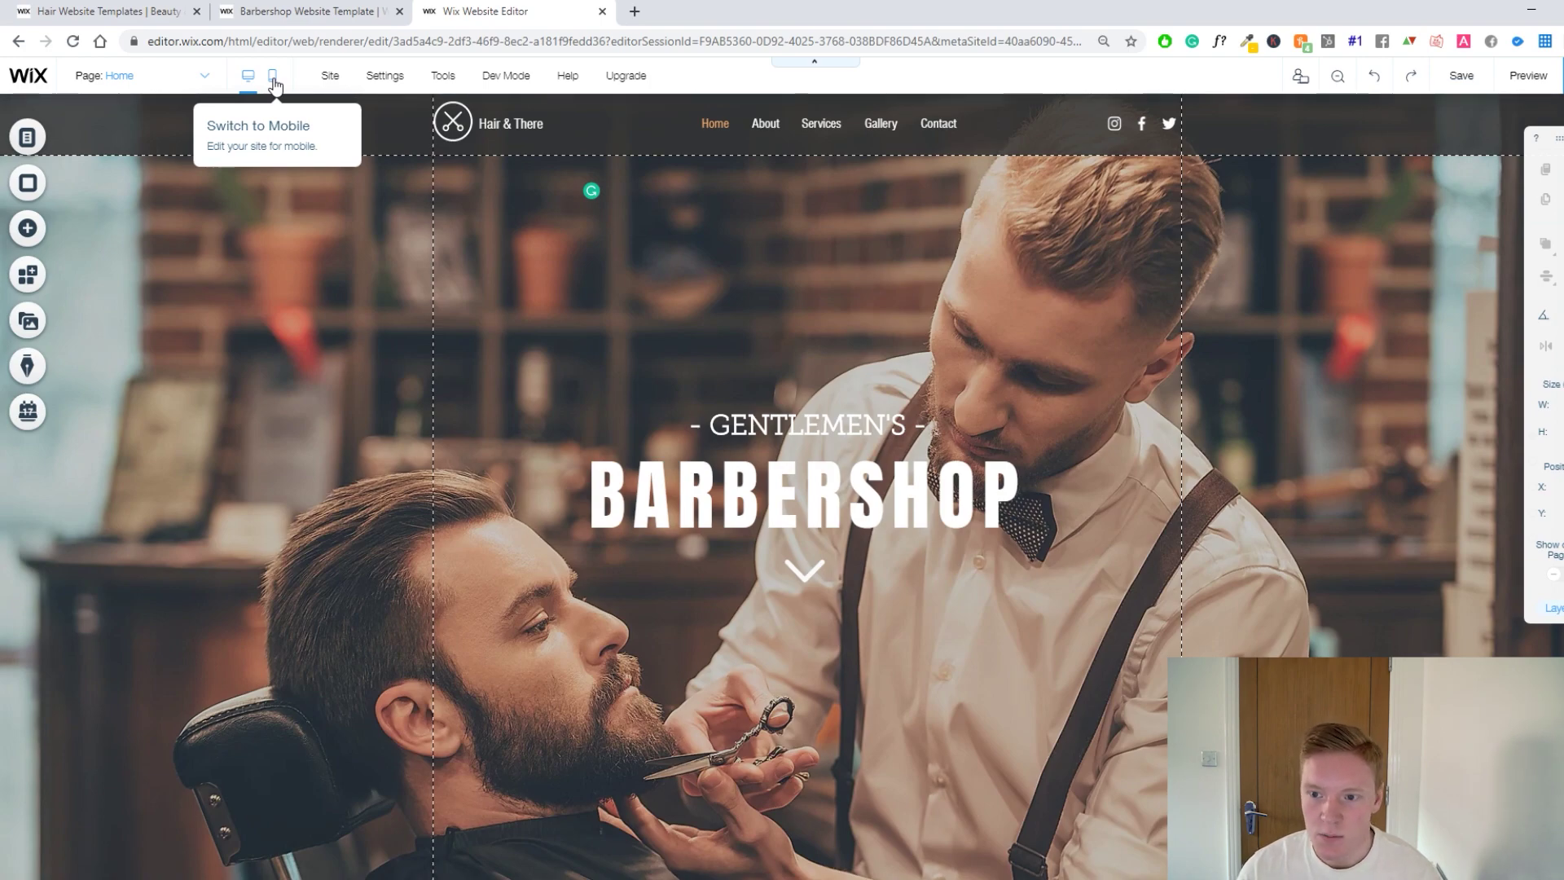
Look through the mobile version of the home page and return to the desktop version.
{"action": "left_click", "coordinate": [273, 76]}
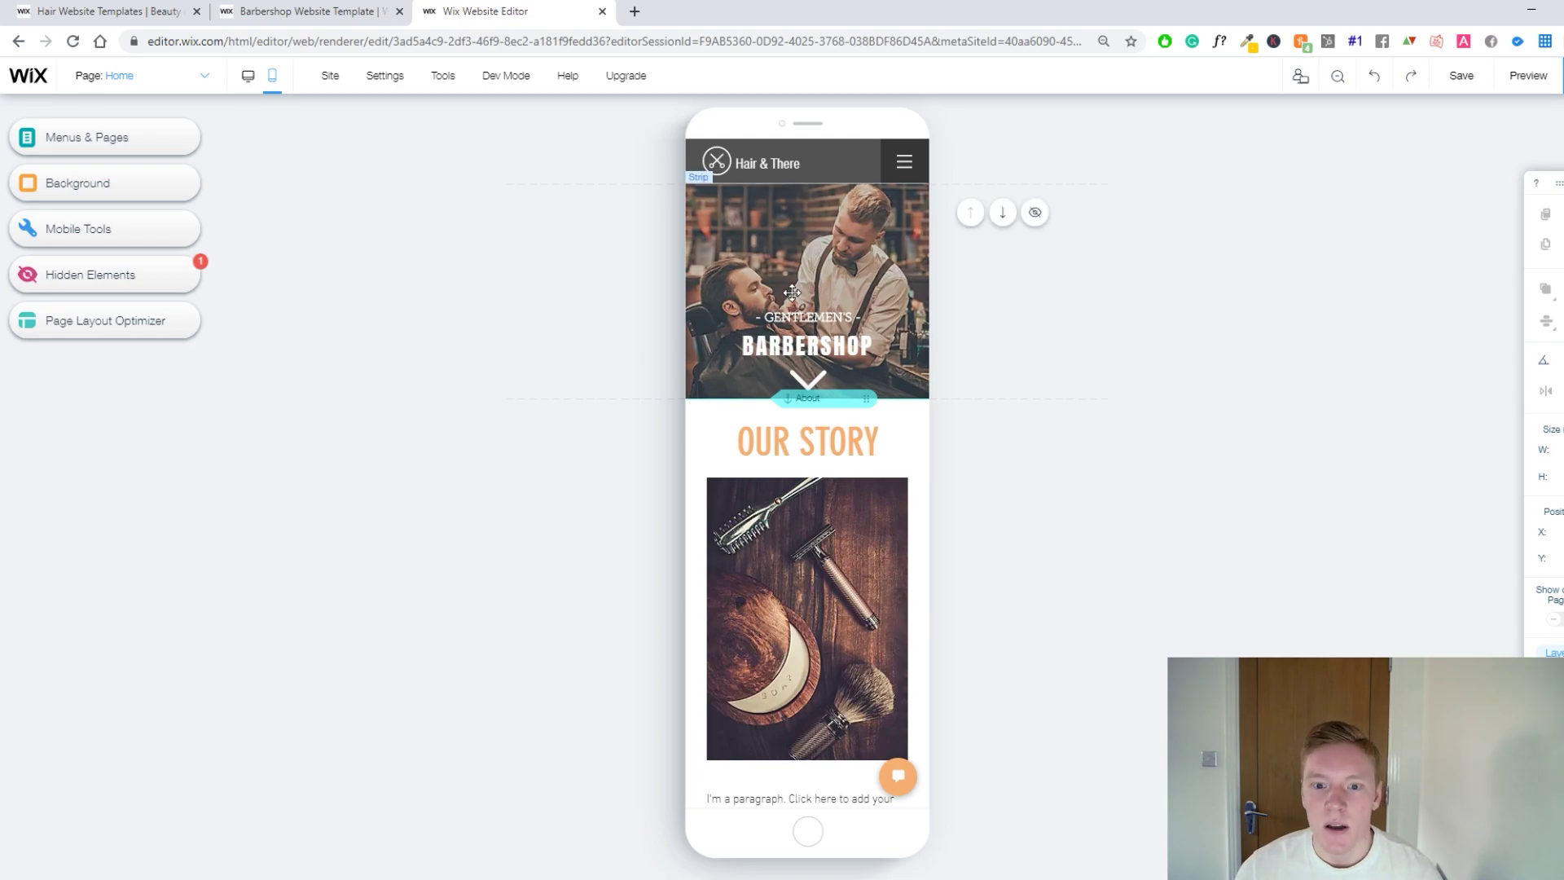
{"action": "scroll", "coordinate": [819, 311], "scroll_direction": "down", "scroll_amount": 1}
{"action": "scroll", "coordinate": [818, 311], "scroll_direction": "down", "scroll_amount": 5}
{"action": "scroll", "coordinate": [831, 353], "scroll_direction": "up", "scroll_amount": 6}
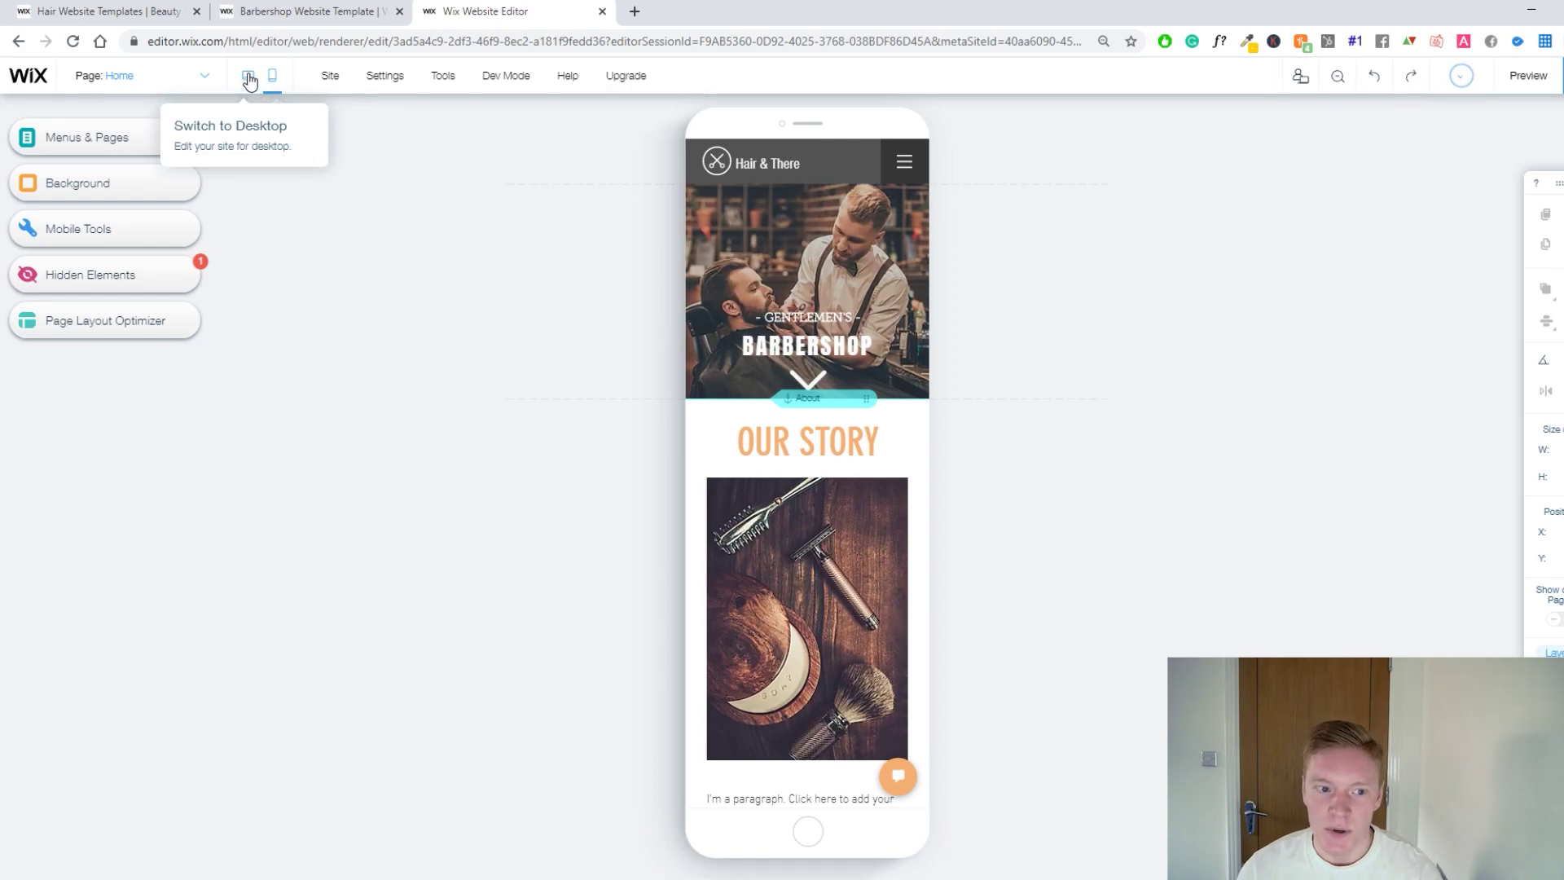
{"action": "left_click", "coordinate": [248, 76]}
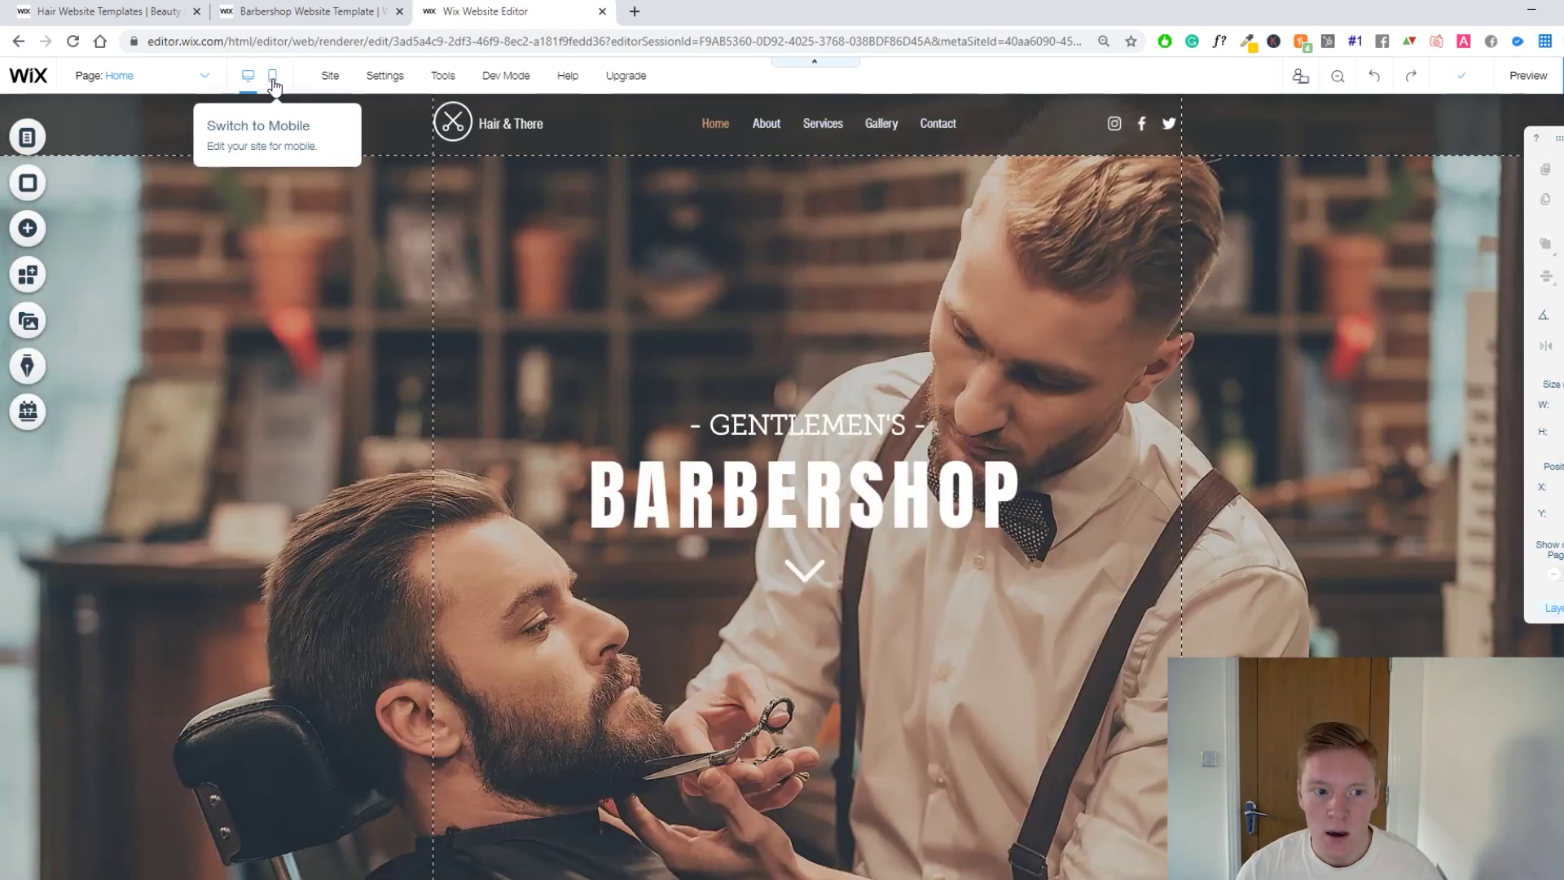
Select the BARBERSHOP heading in the mobile version to see its editing options, then switch back to the desktop version.
{"action": "left_click", "coordinate": [273, 76]}
{"action": "left_click", "coordinate": [710, 217]}
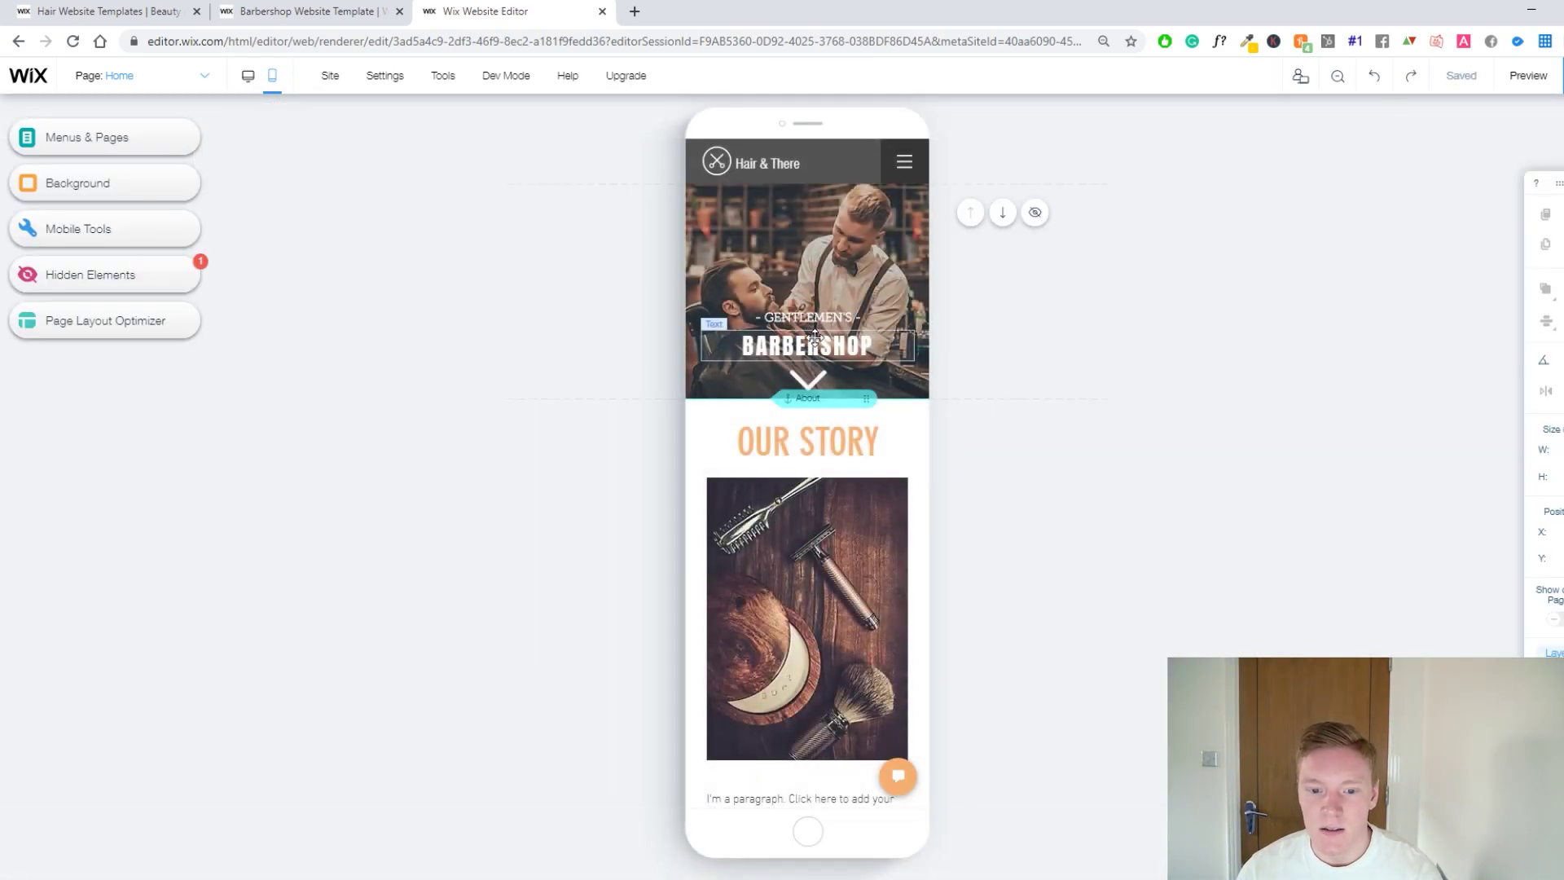
{"action": "left_click", "coordinate": [754, 346]}
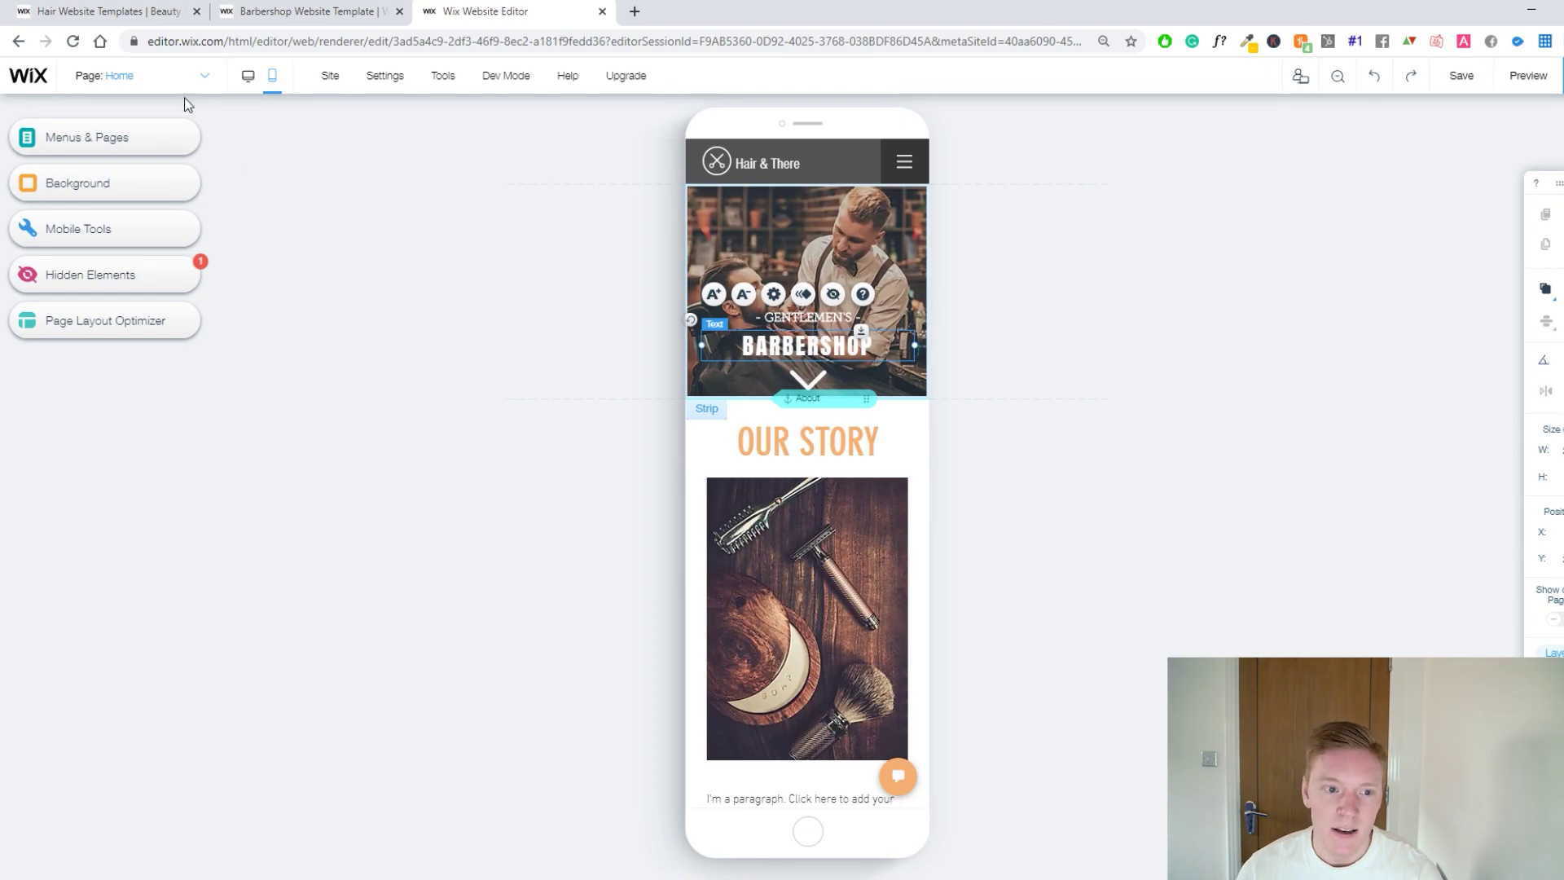
{"action": "left_click", "coordinate": [245, 86]}
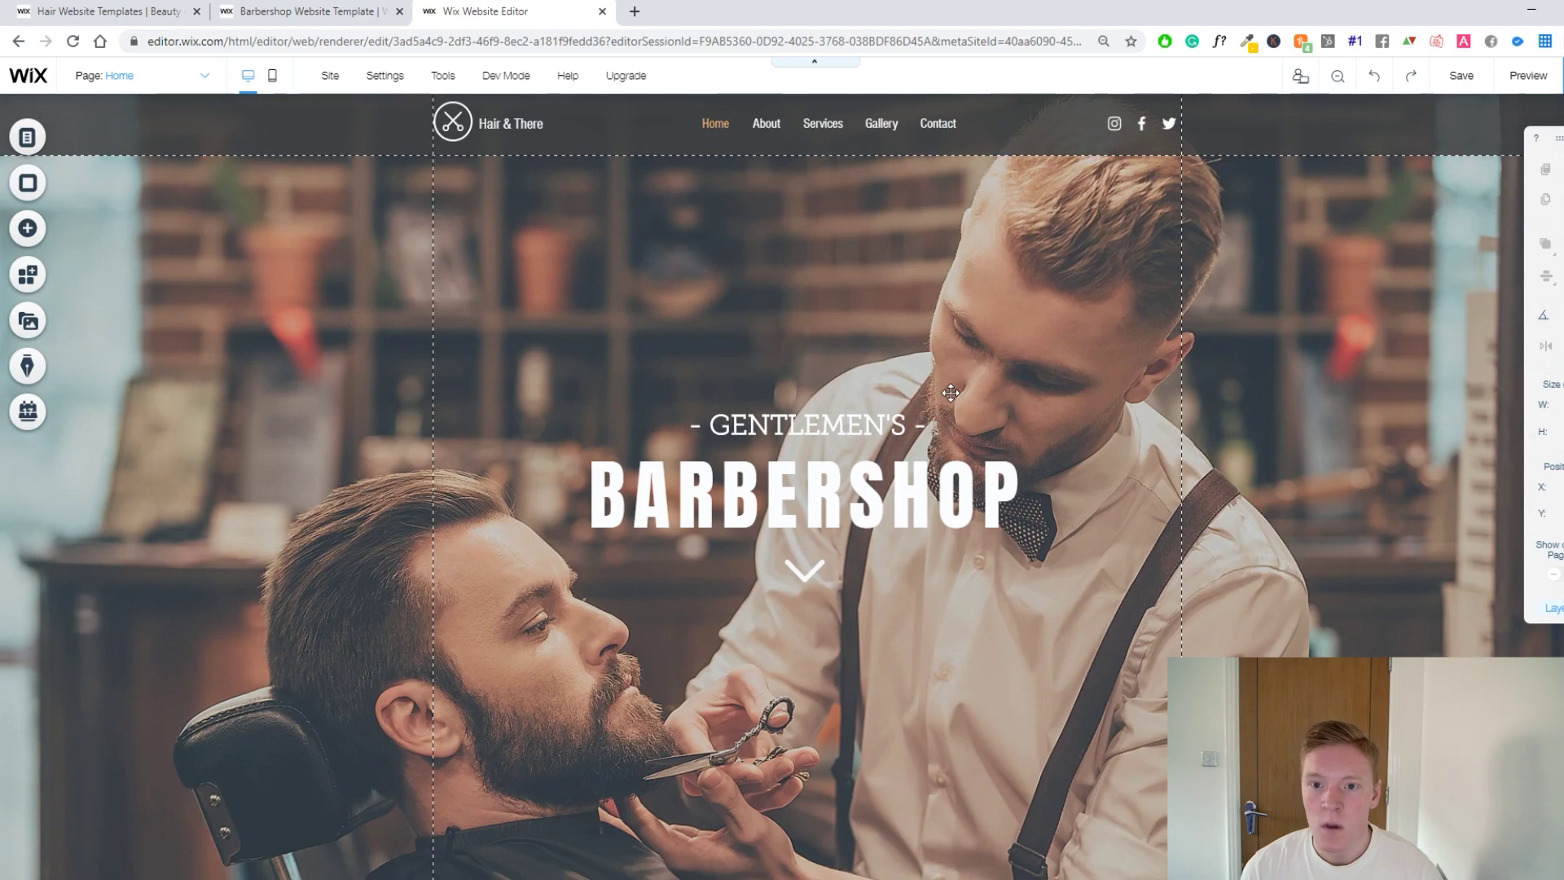
Check the hero and Our Story sections in the mobile version, then return to the desktop version.
{"action": "left_click", "coordinate": [272, 75]}
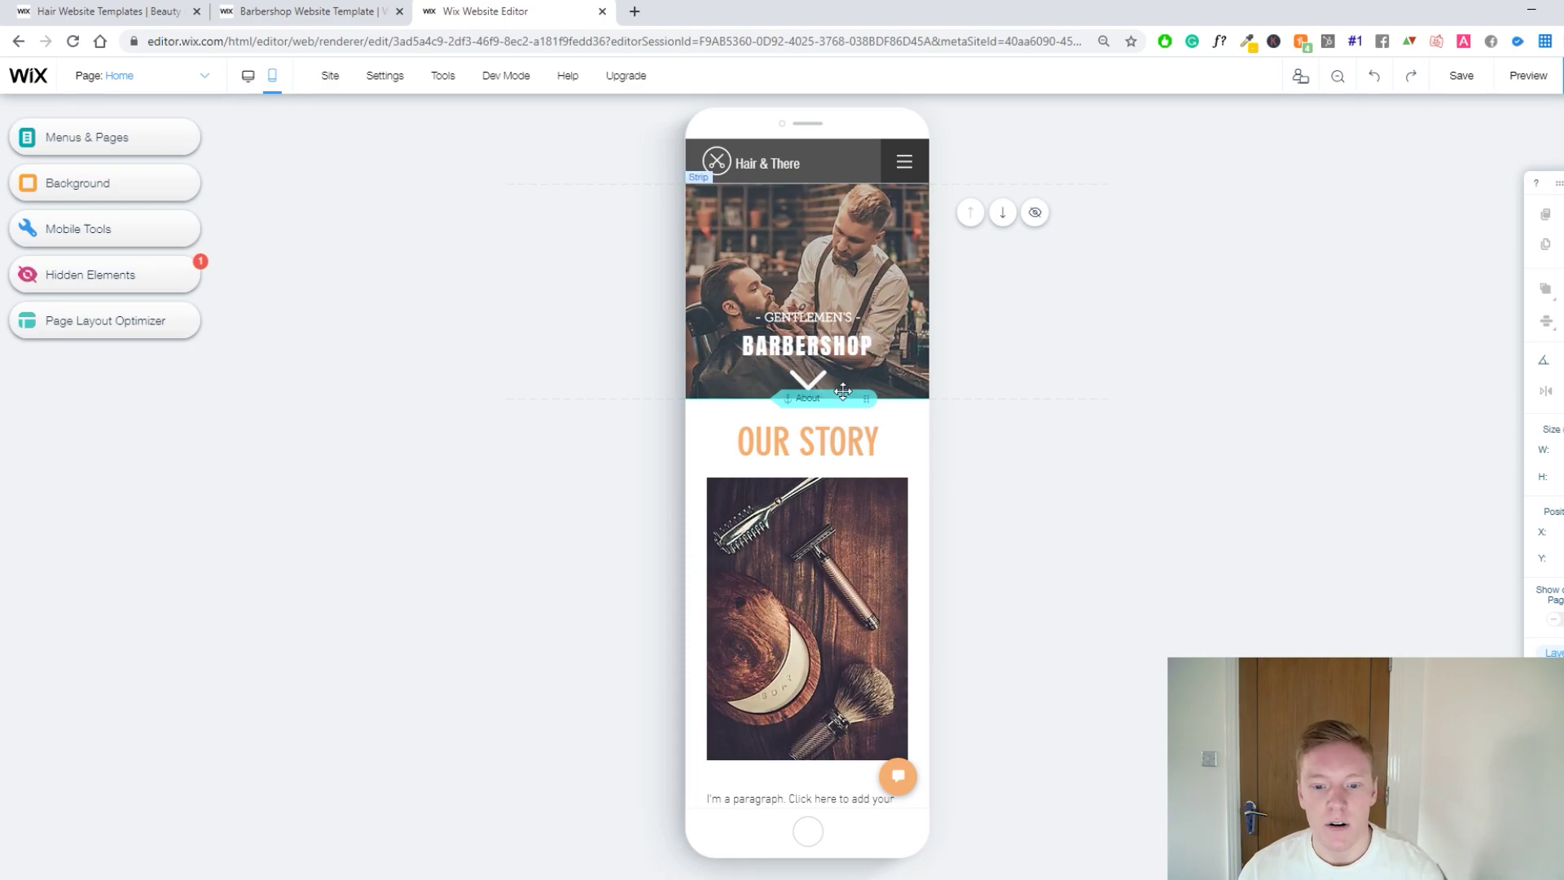
{"action": "scroll", "coordinate": [833, 407], "scroll_direction": "down", "scroll_amount": 1}
{"action": "scroll", "coordinate": [832, 407], "scroll_direction": "down", "scroll_amount": 3}
{"action": "scroll", "coordinate": [823, 408], "scroll_direction": "up", "scroll_amount": 5}
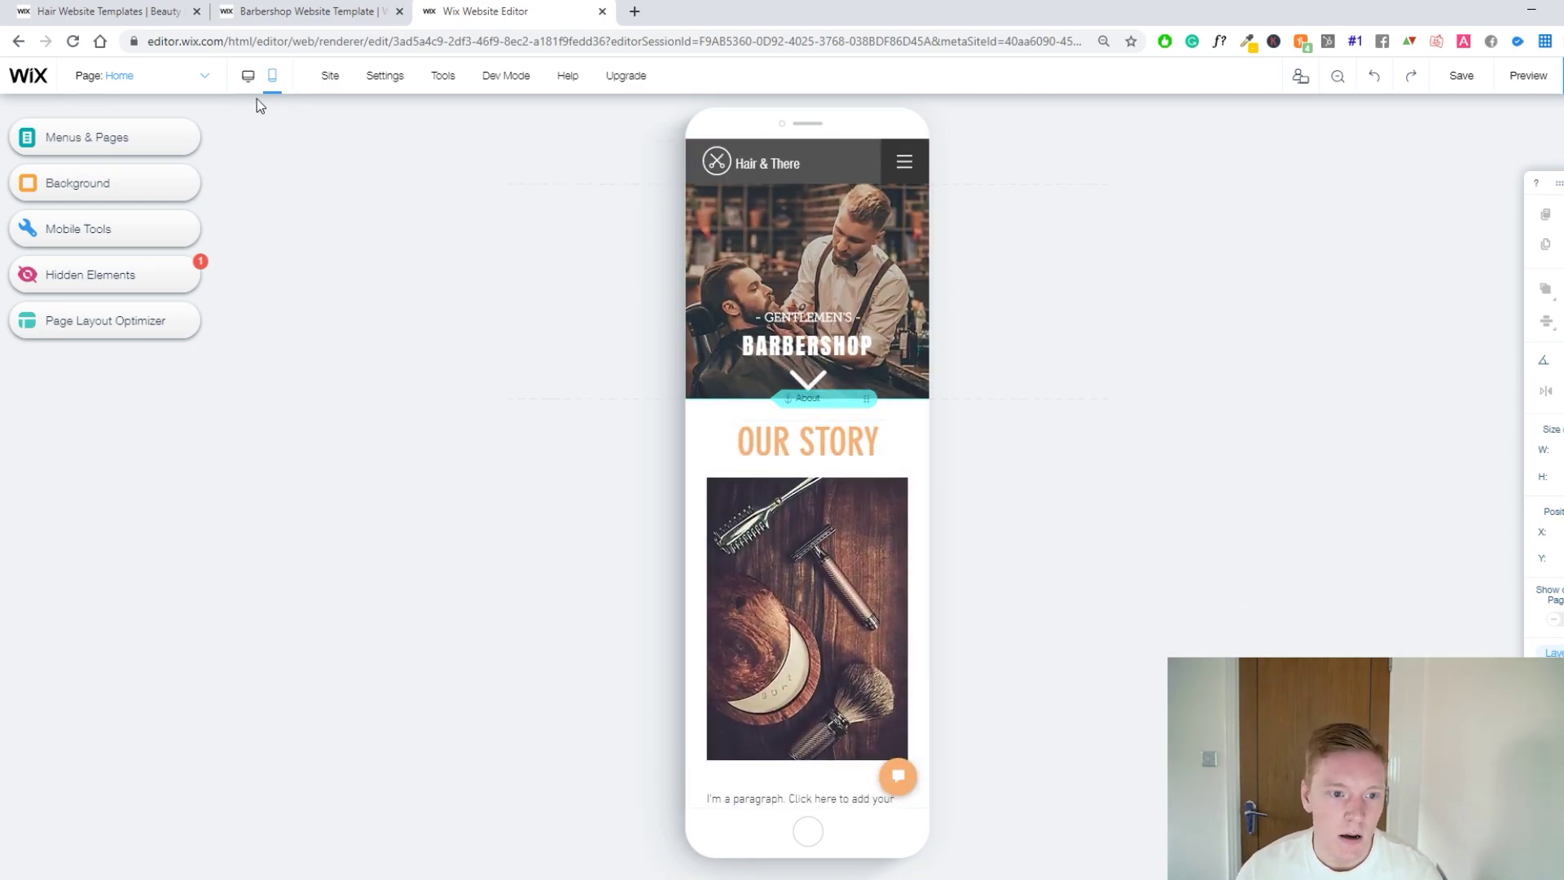
{"action": "left_click", "coordinate": [252, 80]}
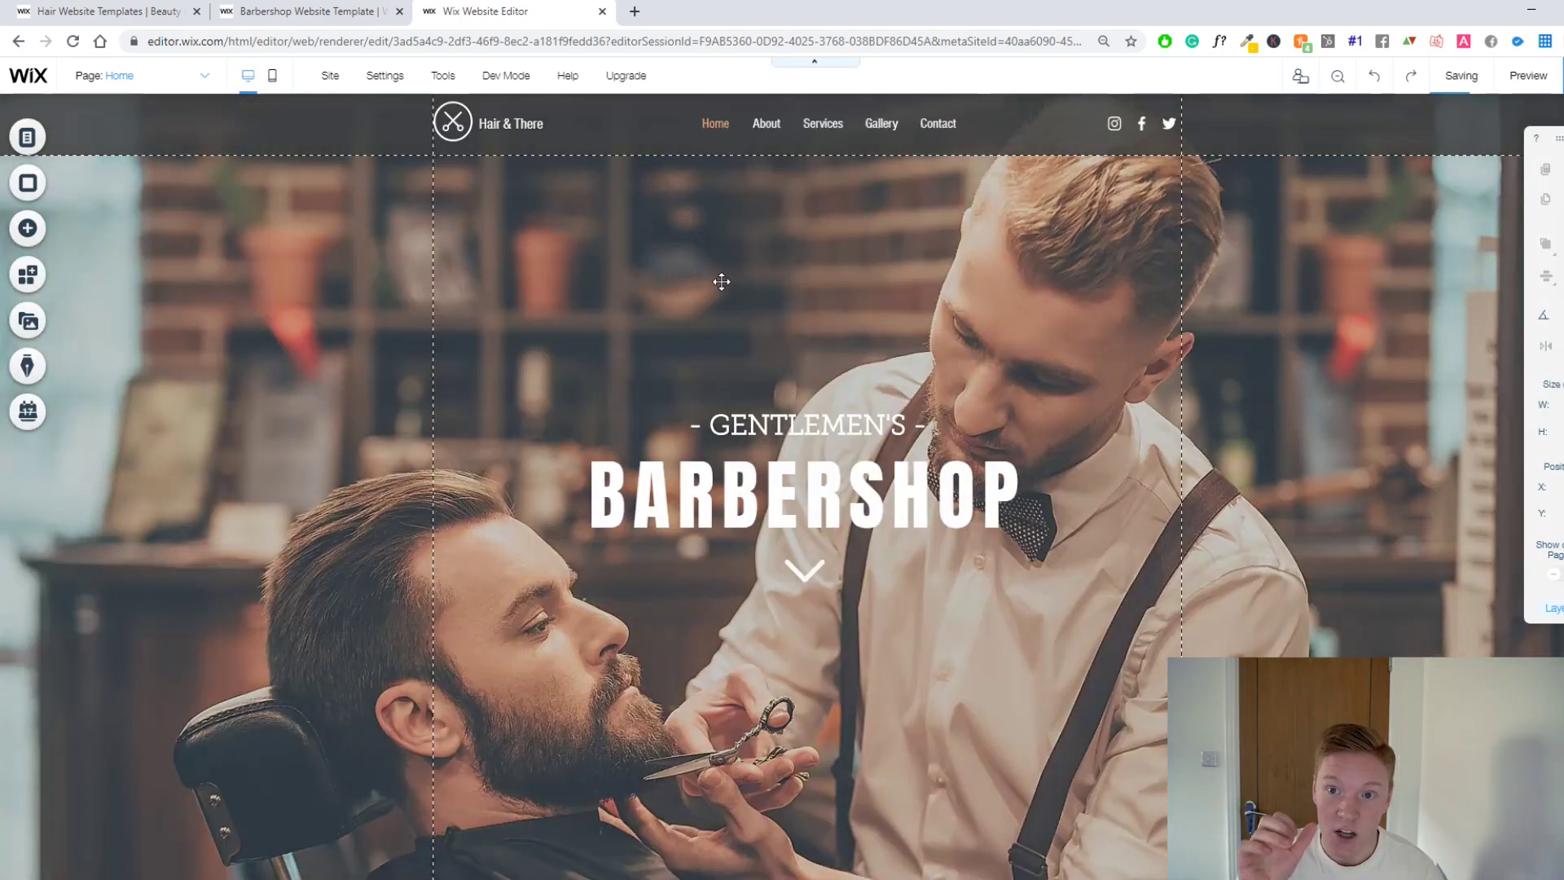
Look through the Site and Settings options, then open the premium upgrade page and compare the Website plans.
{"action": "mouse_move", "coordinate": [326, 75]}
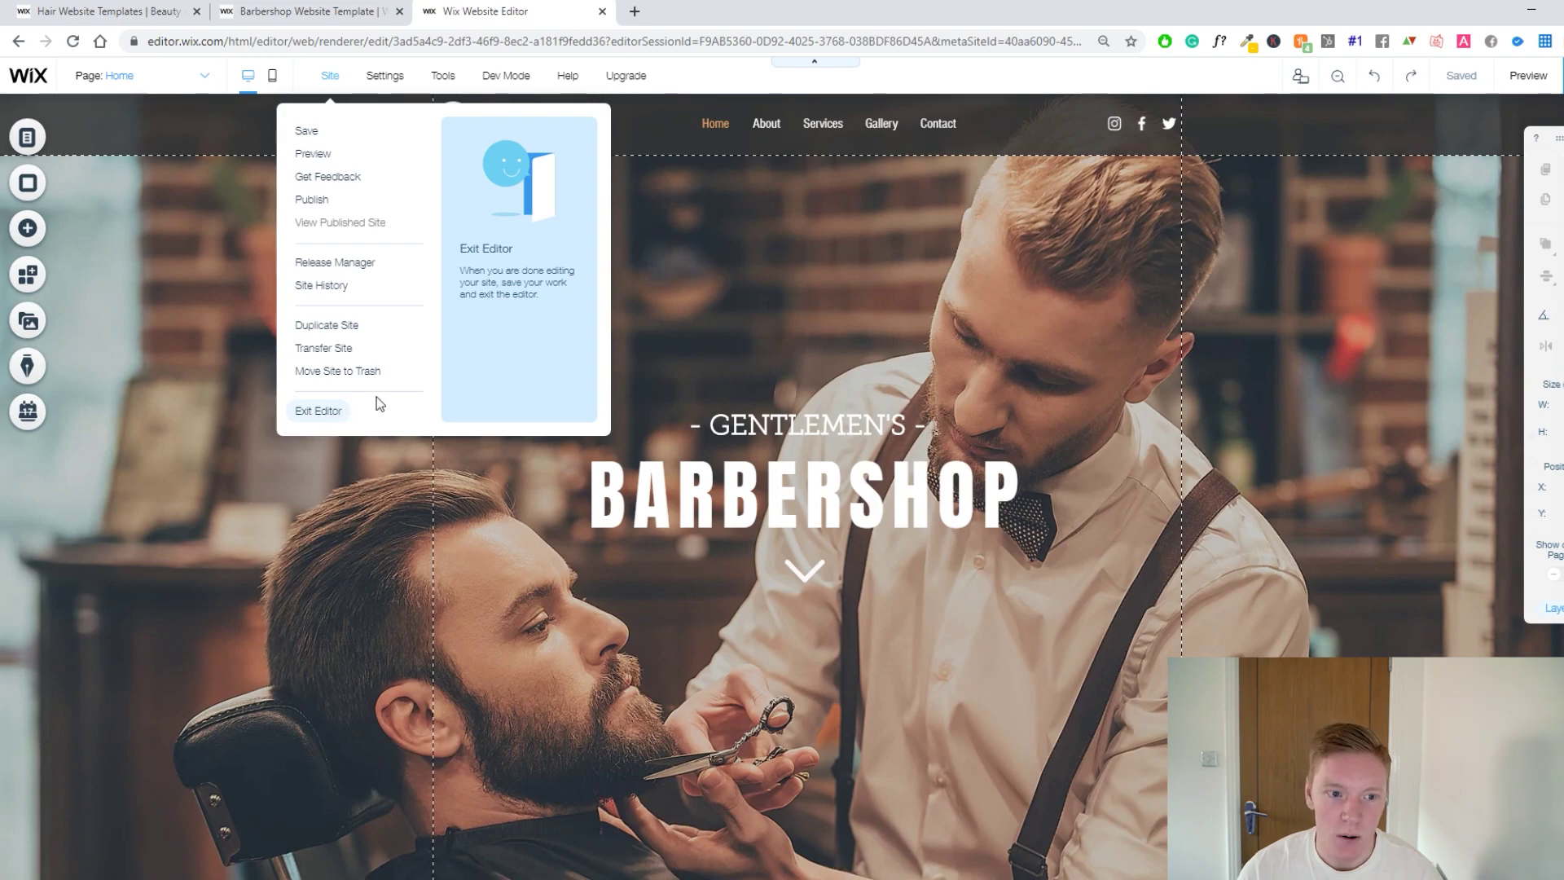
{"action": "mouse_move", "coordinate": [385, 88]}
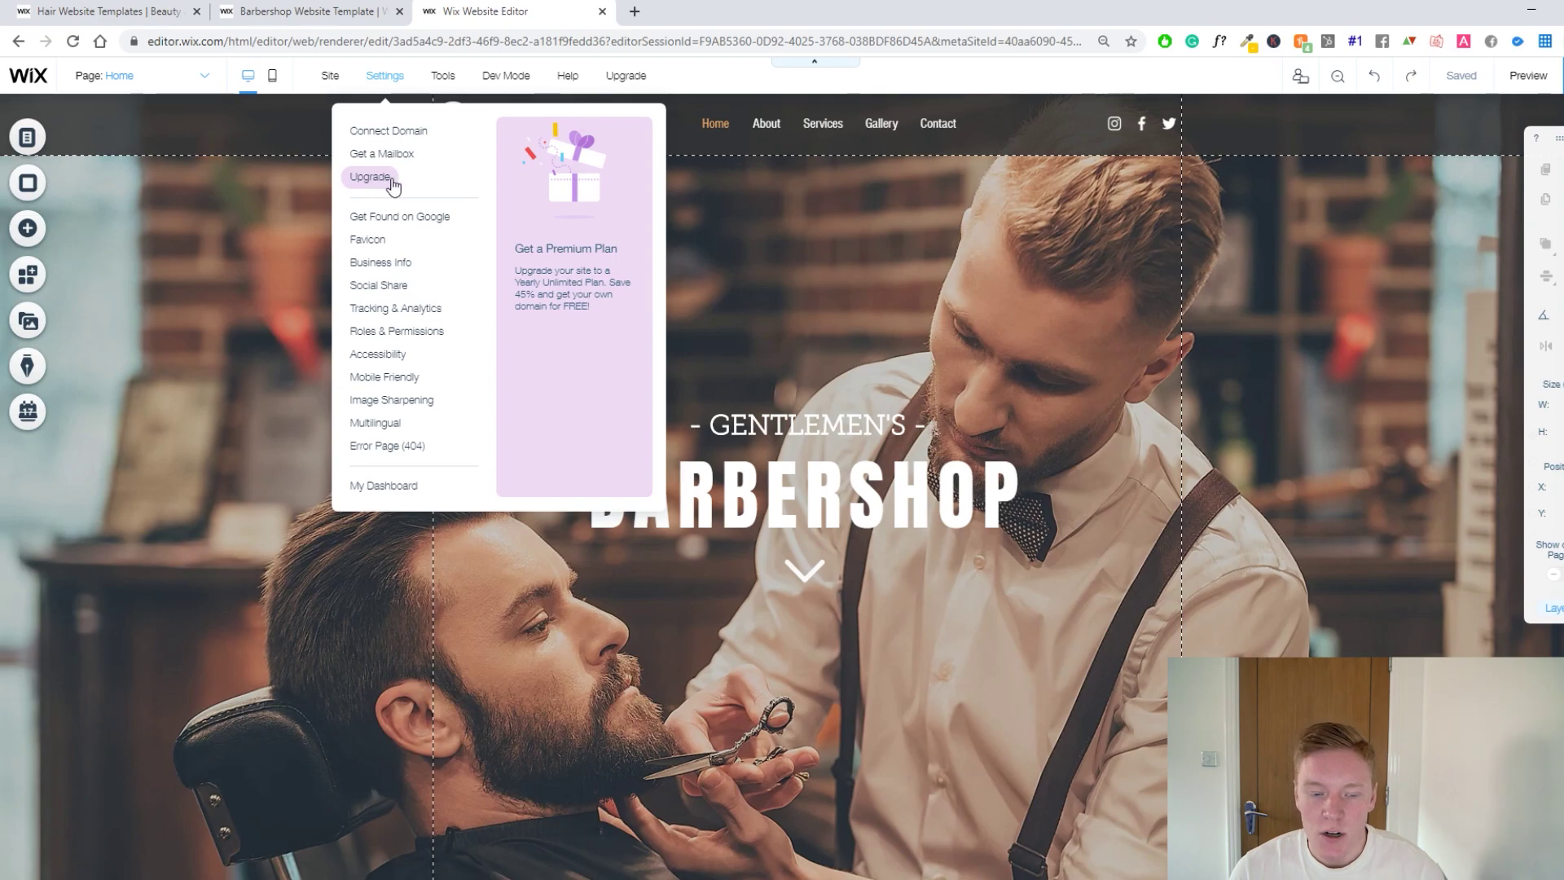
{"action": "left_click", "coordinate": [572, 364]}
{"action": "left_click", "coordinate": [533, 11]}
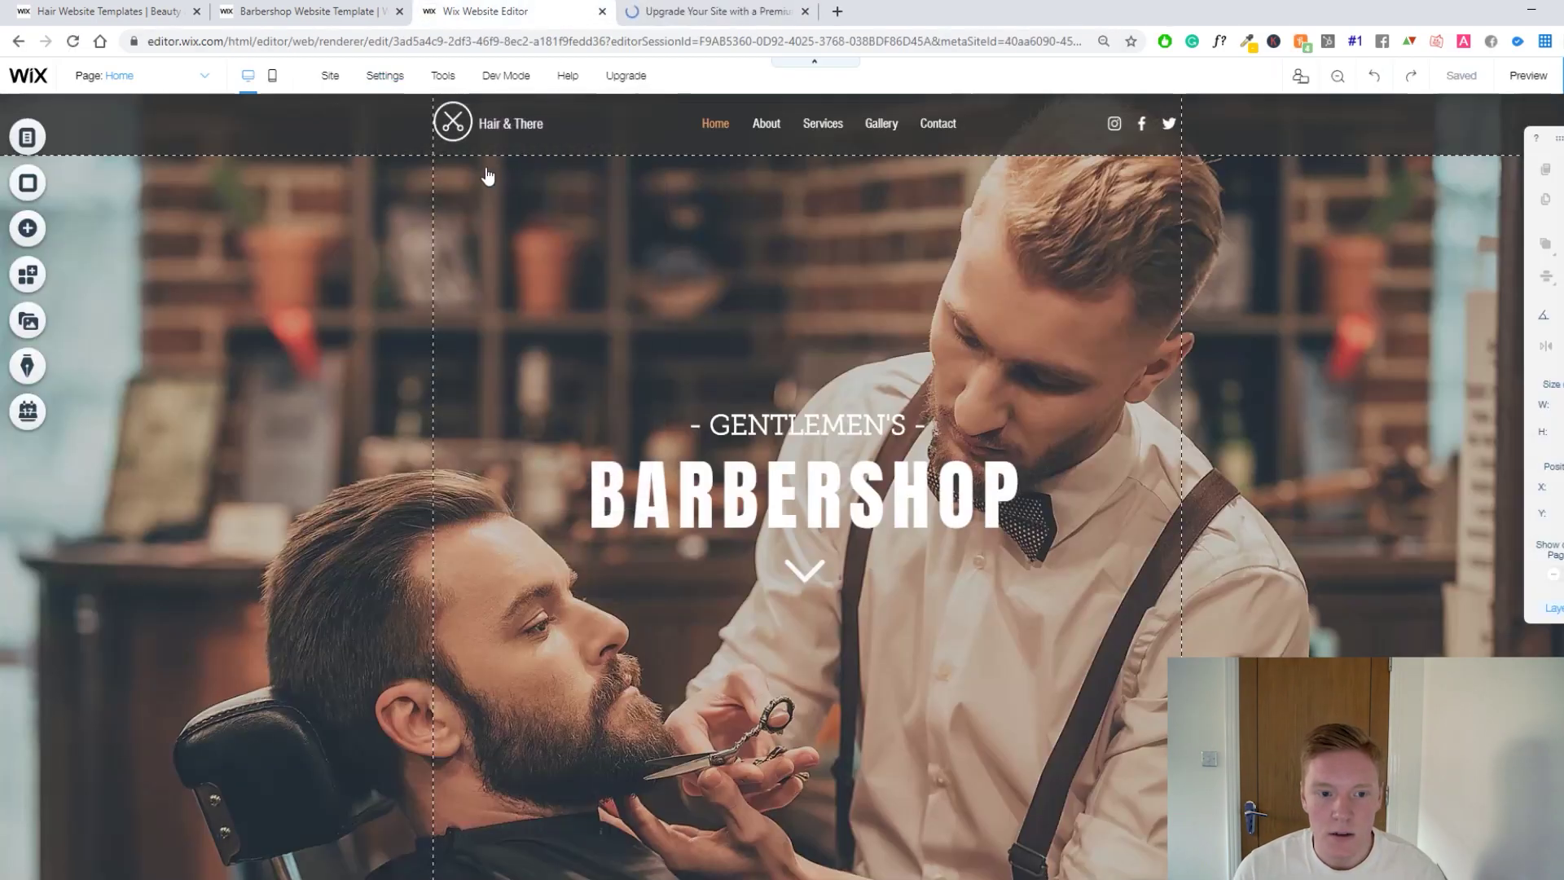
{"action": "left_click", "coordinate": [720, 8]}
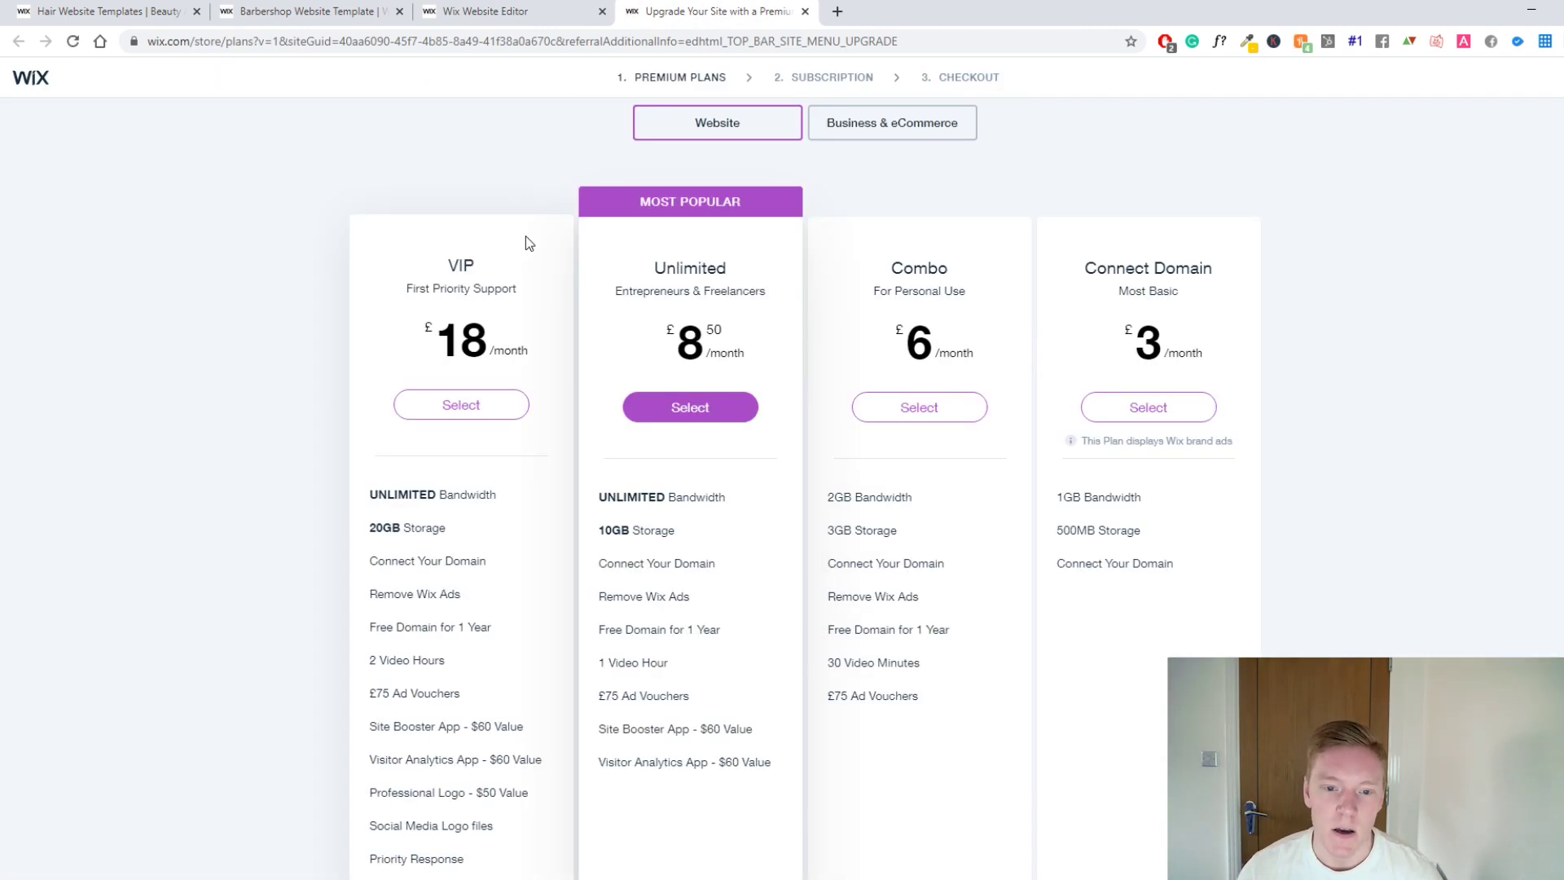
{"action": "scroll", "coordinate": [700, 253], "scroll_direction": "down", "scroll_amount": 1}
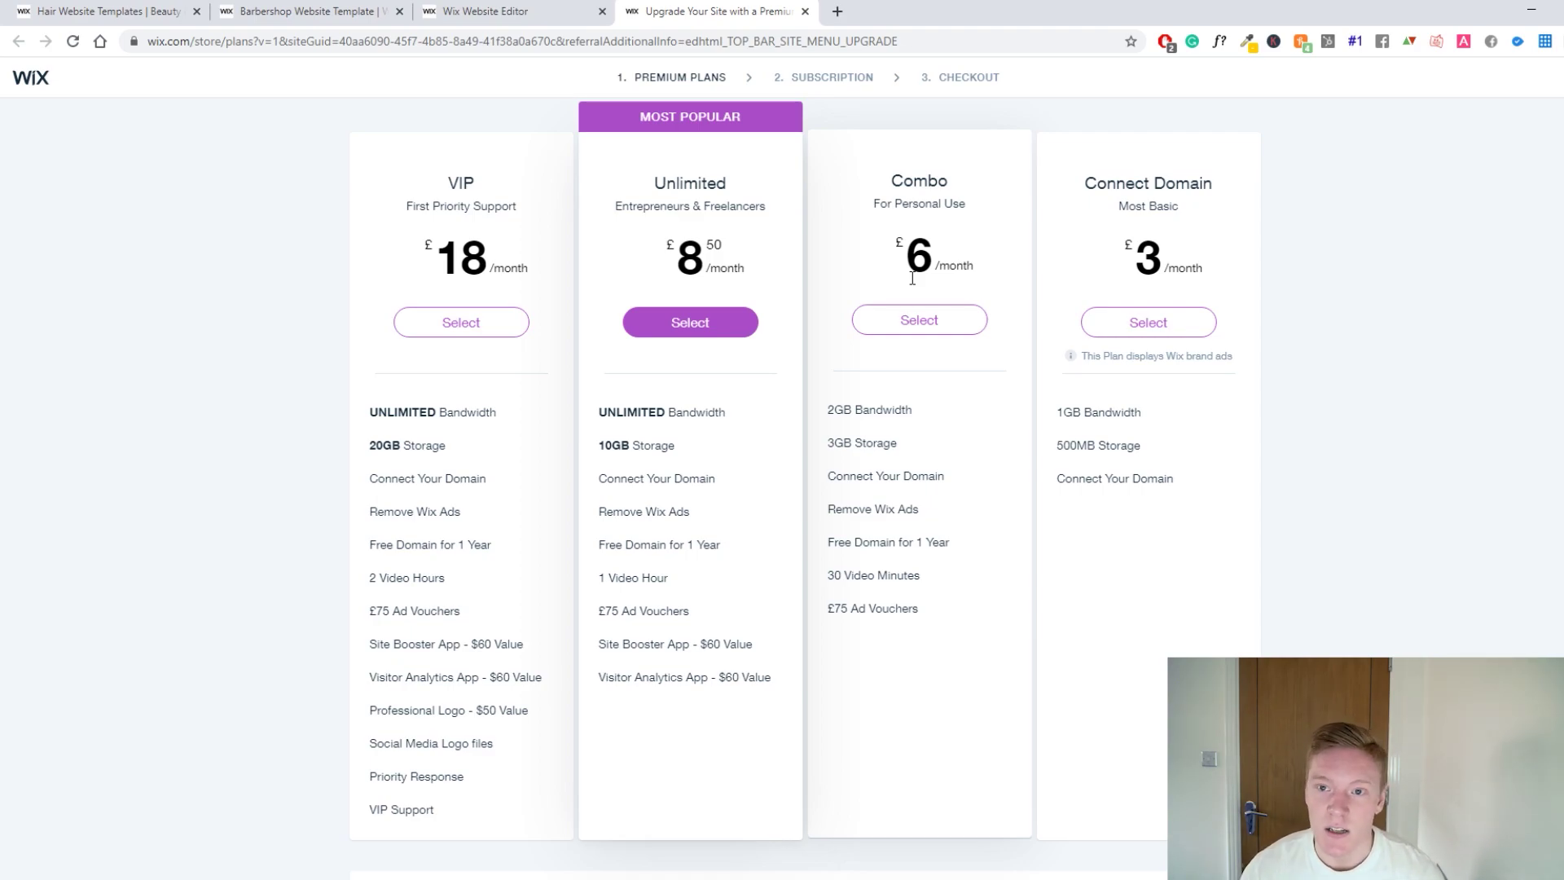
{"action": "mouse_move", "coordinate": [920, 511]}
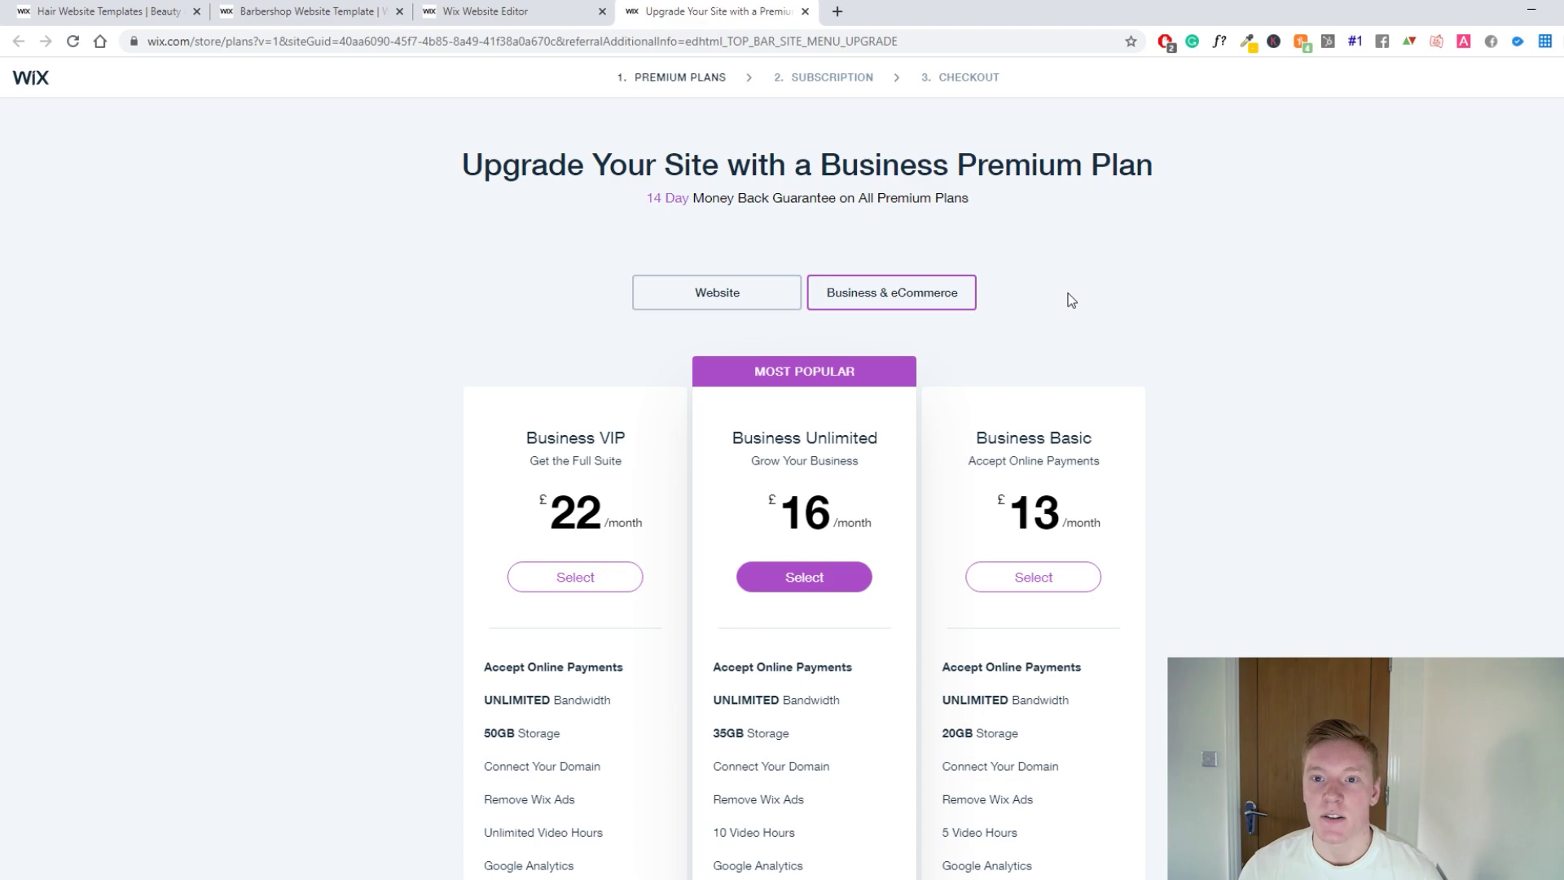
Compare the Business & eCommerce premium plans and their included features, then close the upgrade page.
{"action": "scroll", "coordinate": [1142, 310], "scroll_direction": "down", "scroll_amount": 2}
{"action": "scroll", "coordinate": [1176, 338], "scroll_direction": "up", "scroll_amount": 2}
{"action": "scroll", "coordinate": [1116, 398], "scroll_direction": "down", "scroll_amount": 1}
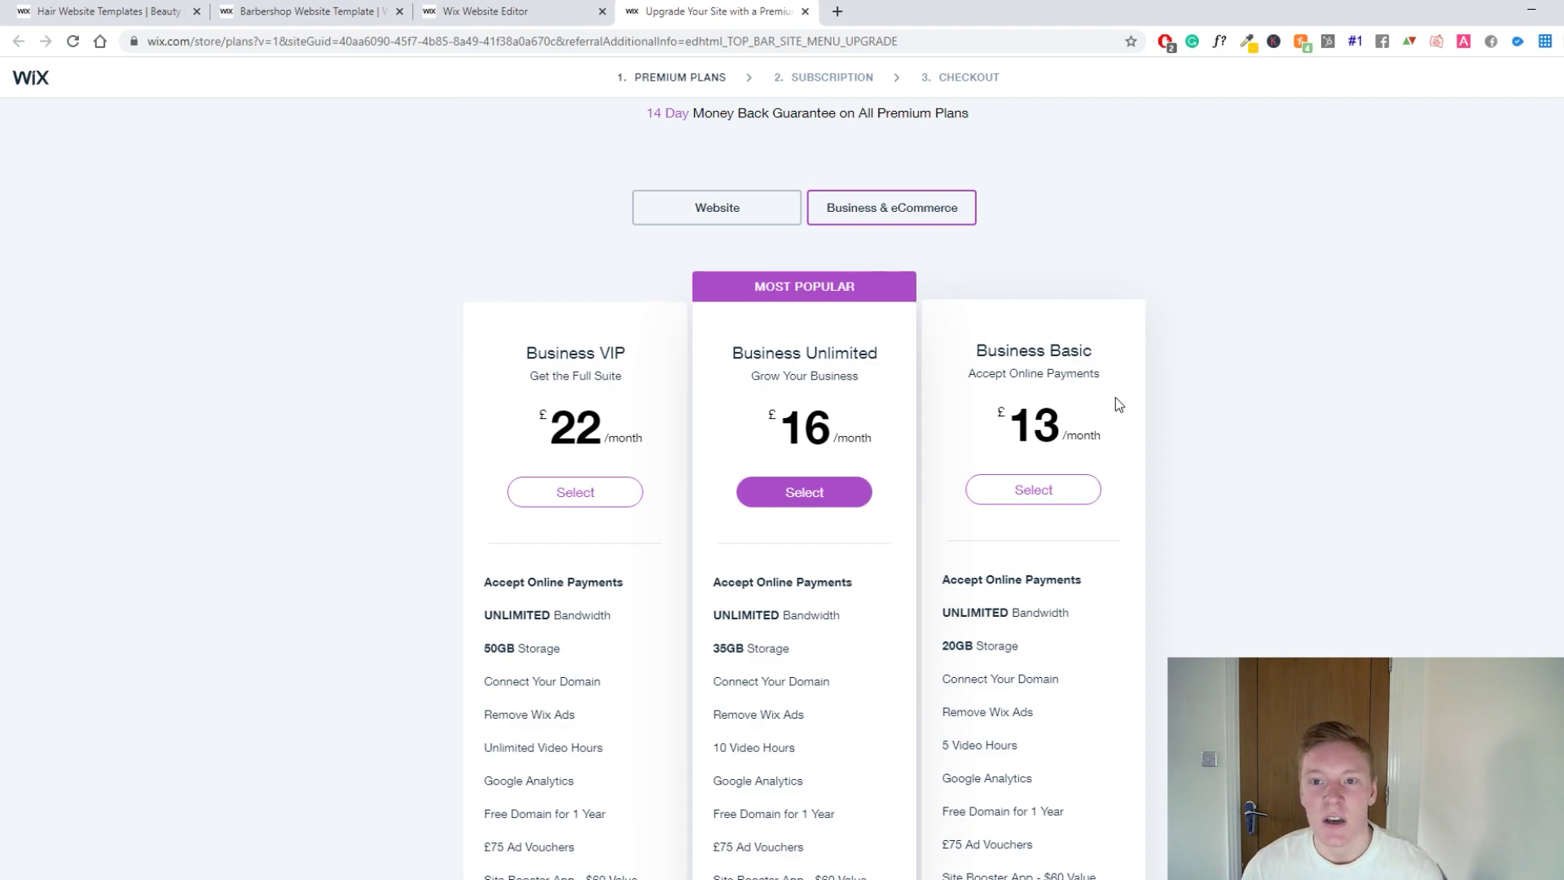
{"action": "scroll", "coordinate": [1116, 398], "scroll_direction": "down", "scroll_amount": 2}
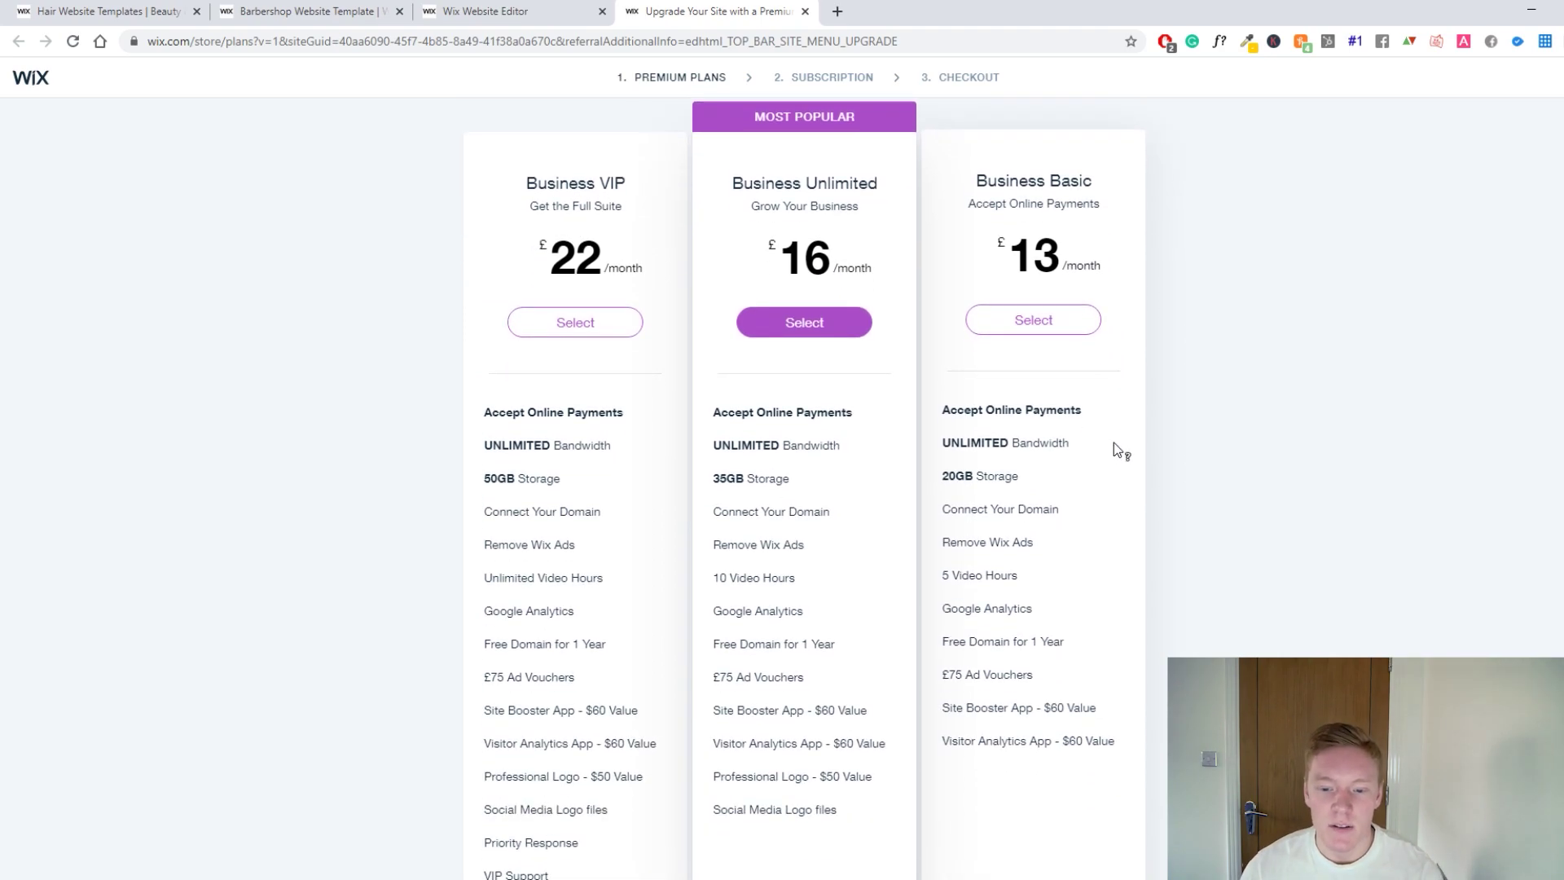
{"action": "scroll", "coordinate": [1083, 493], "scroll_direction": "down", "scroll_amount": 1}
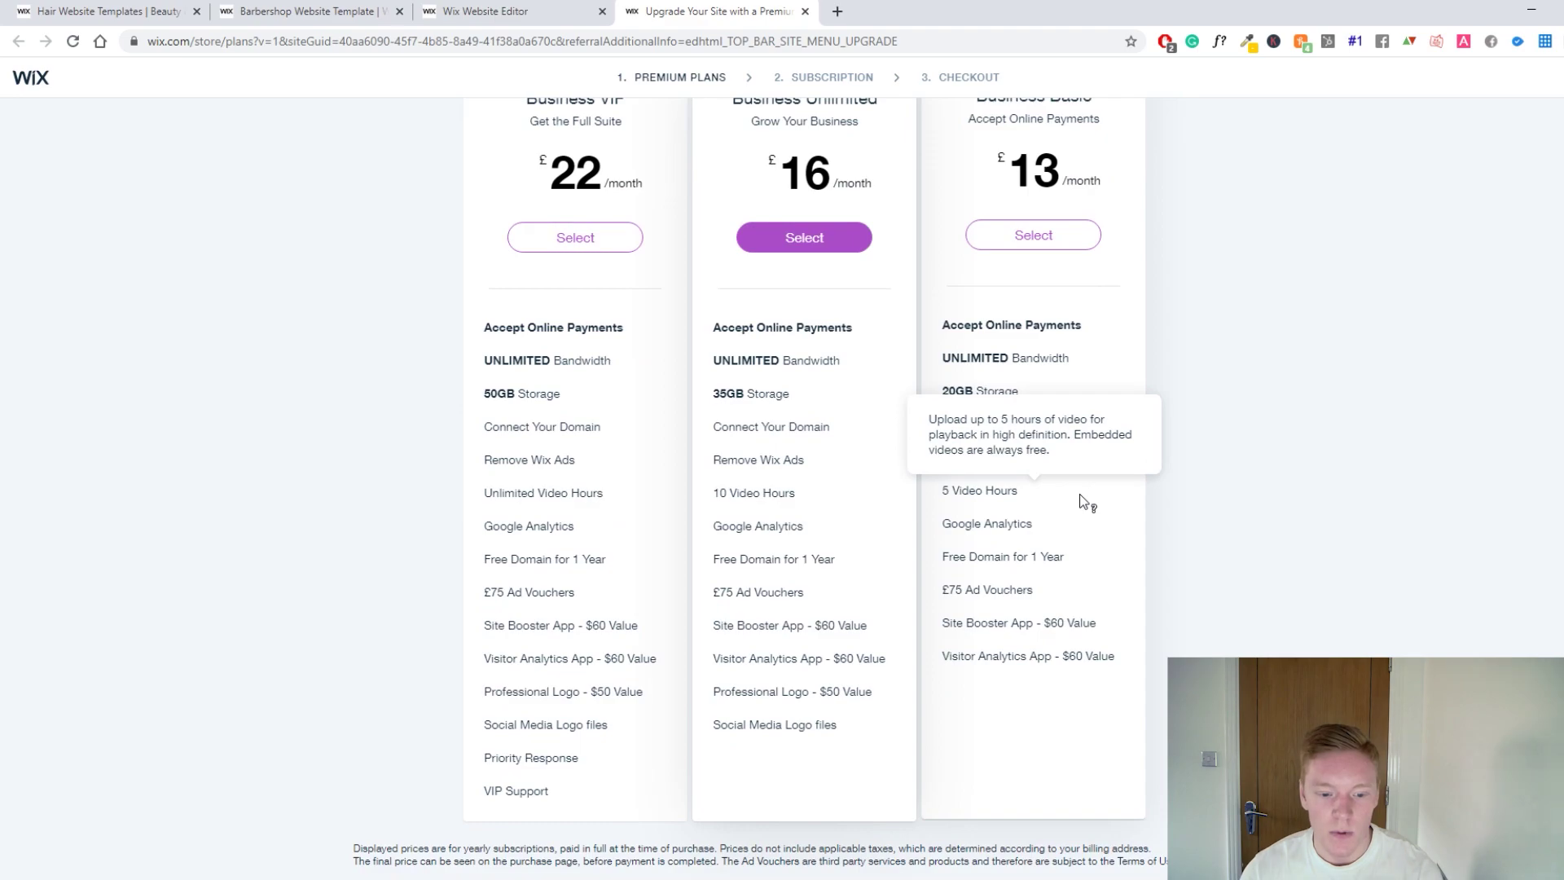
{"action": "scroll", "coordinate": [1091, 501], "scroll_direction": "up", "scroll_amount": 1}
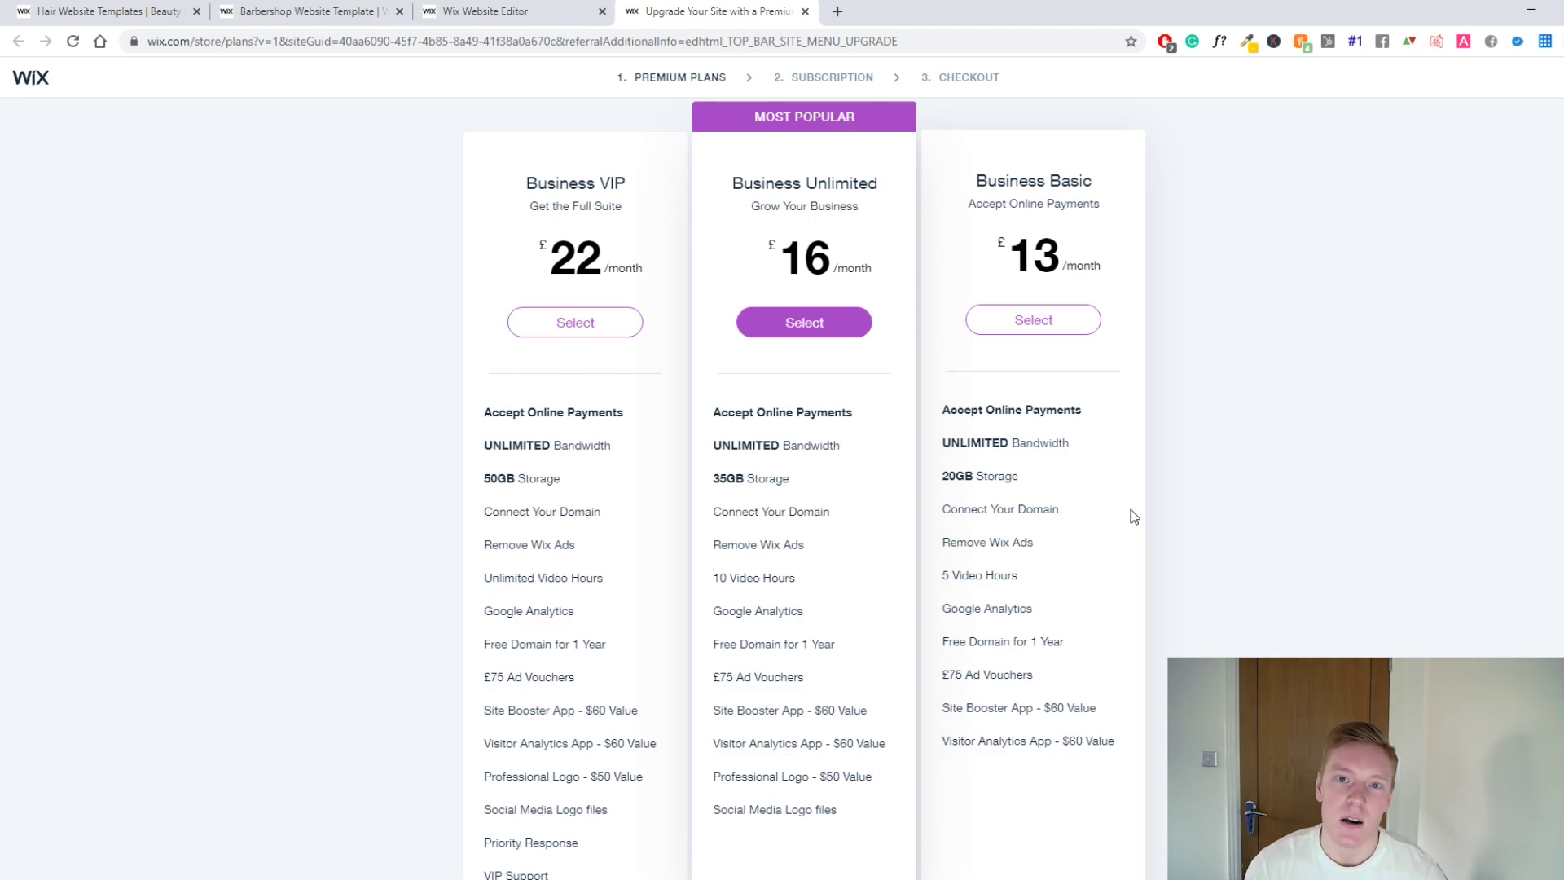
{"action": "scroll", "coordinate": [728, 203], "scroll_direction": "up", "scroll_amount": 3}
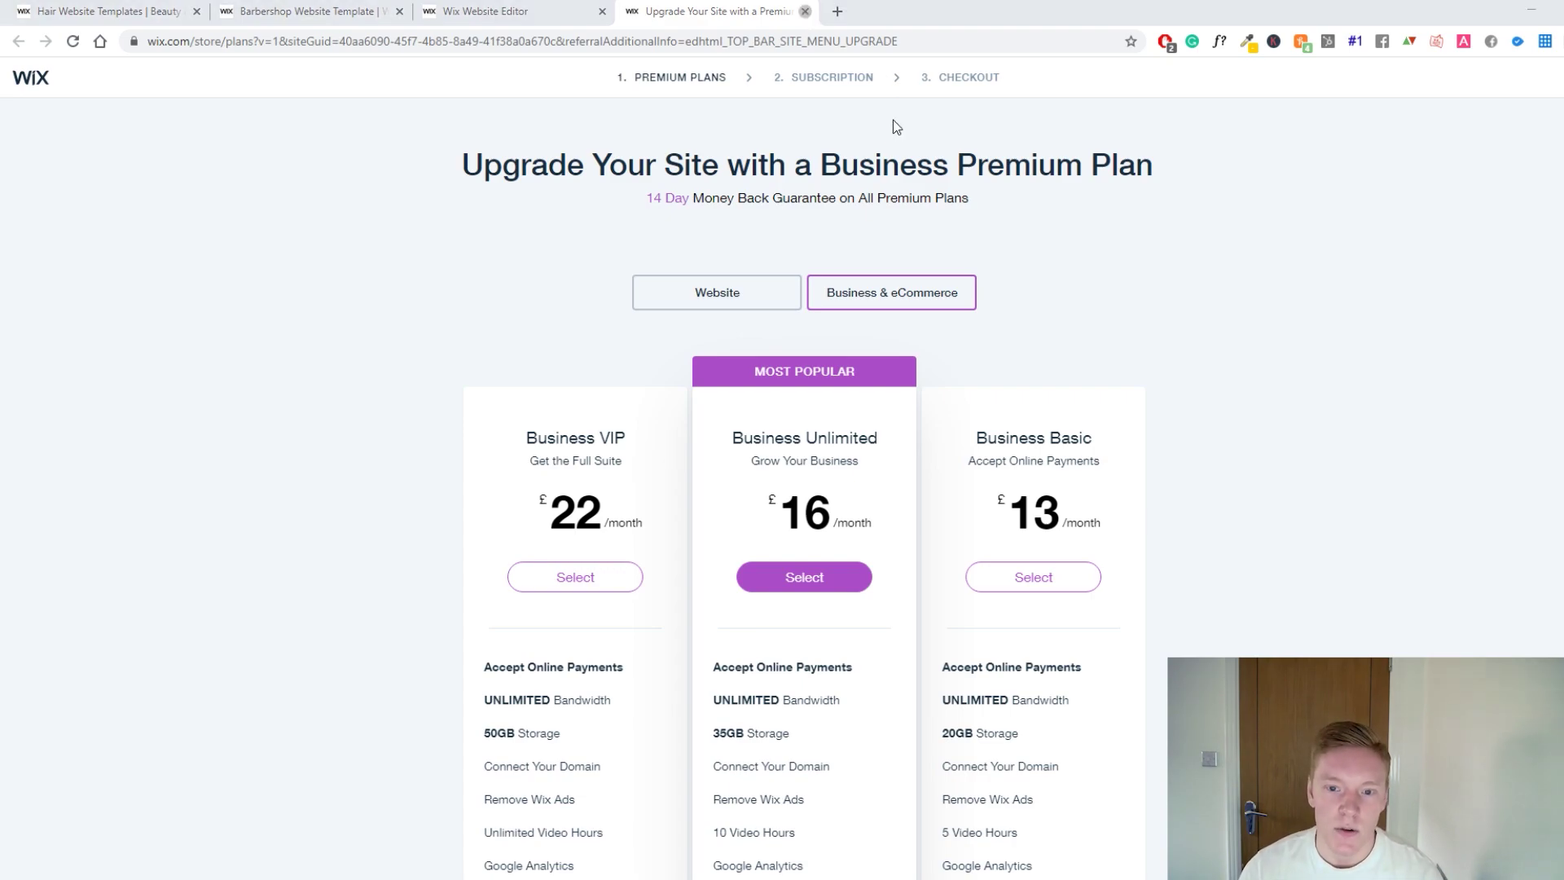
{"action": "key", "text": "ctrl+w"}
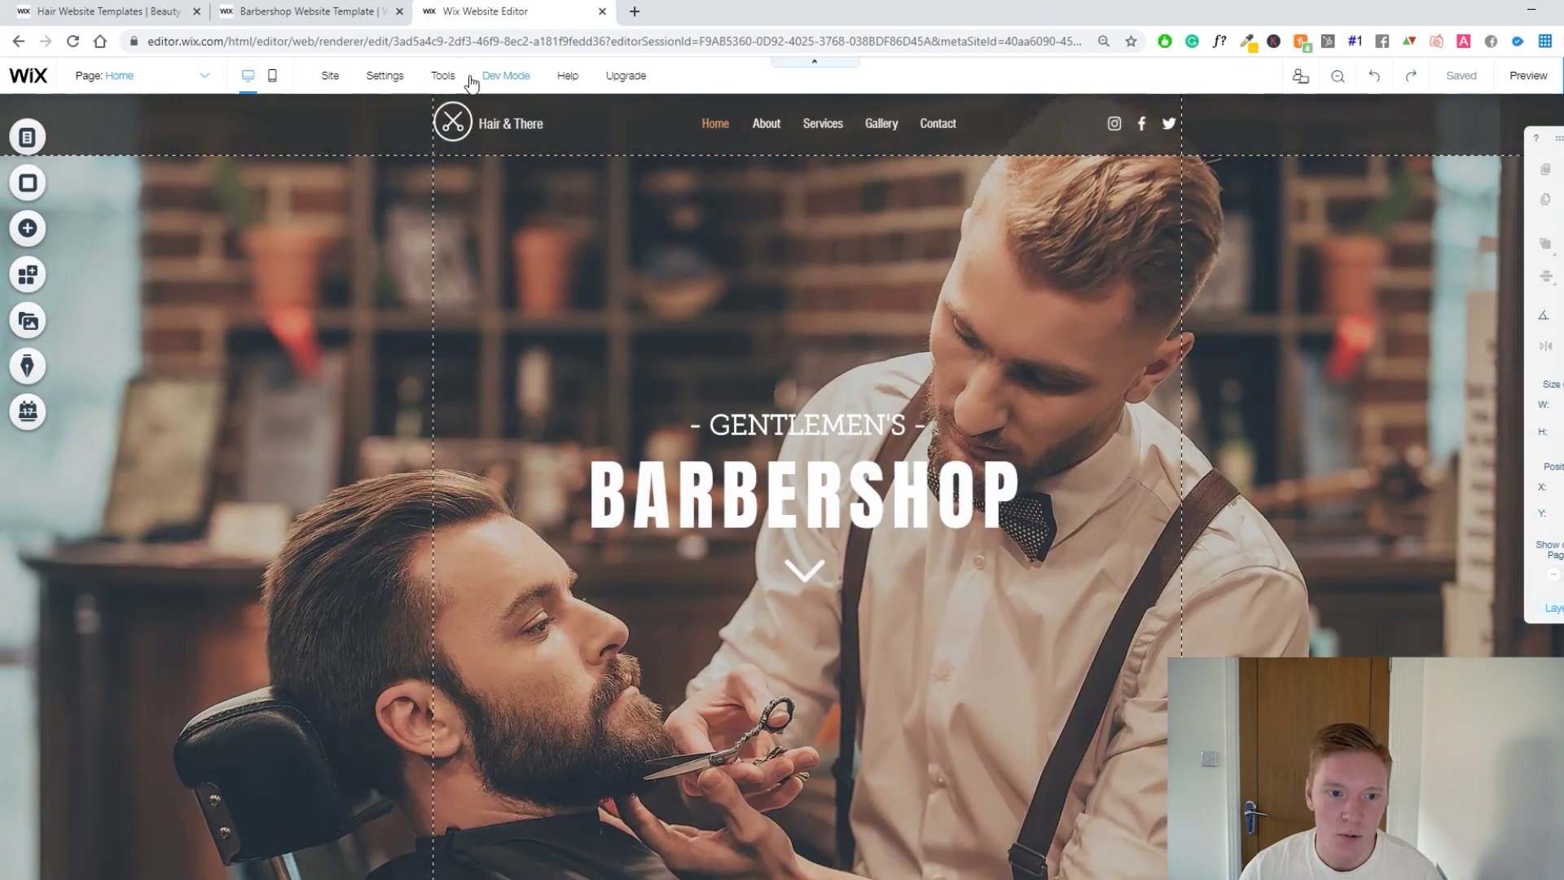
Try hiding and showing the editing toolbar, and examine it alongside the Our Story section.
{"action": "mouse_move", "coordinate": [396, 71]}
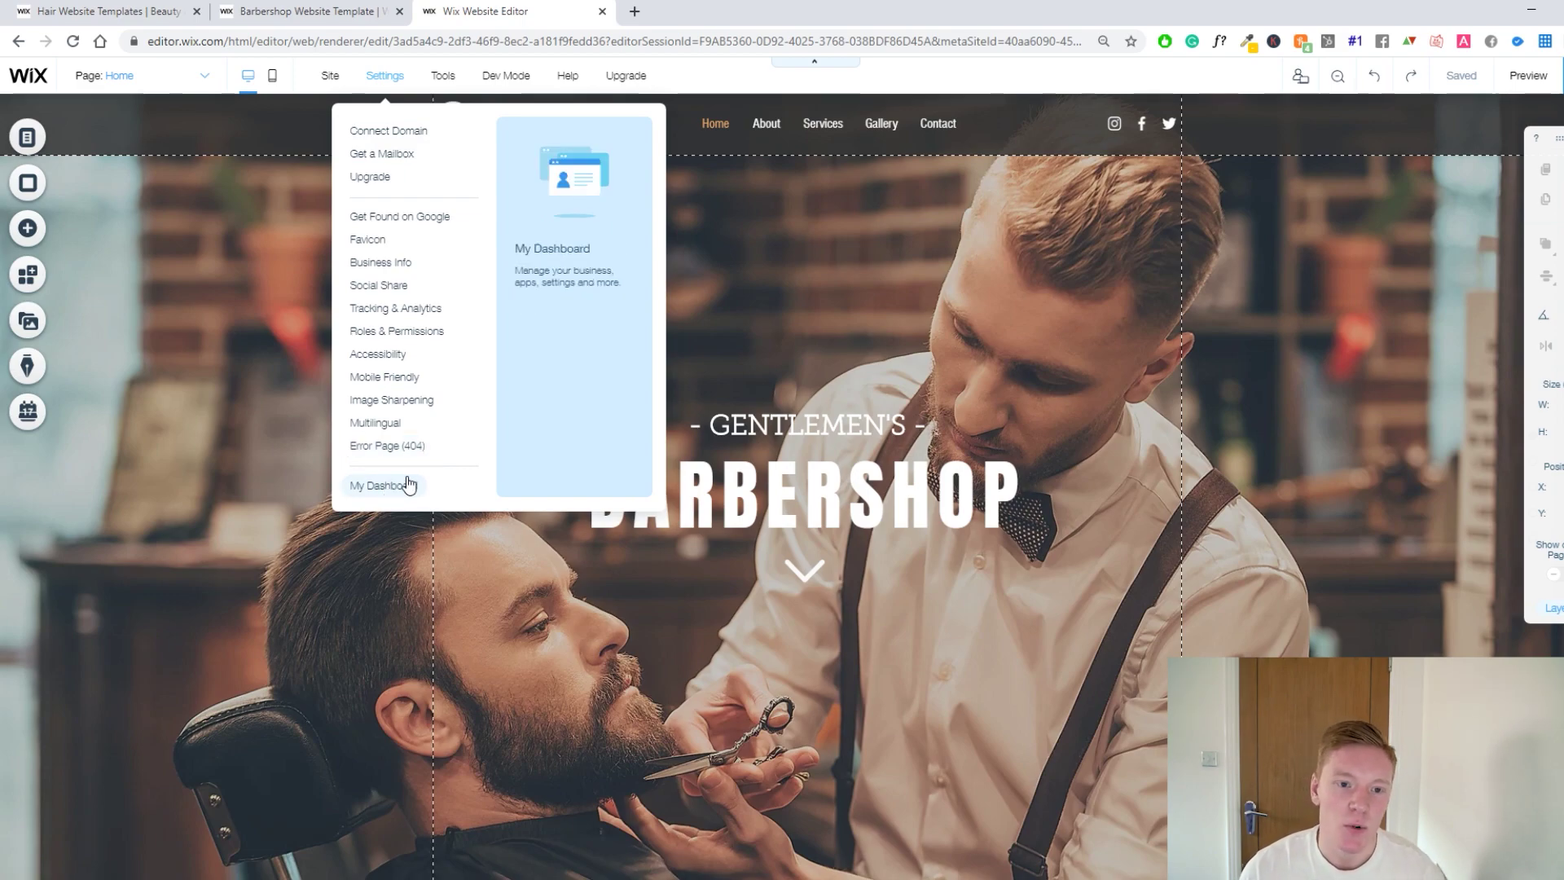
{"action": "mouse_move", "coordinate": [447, 90]}
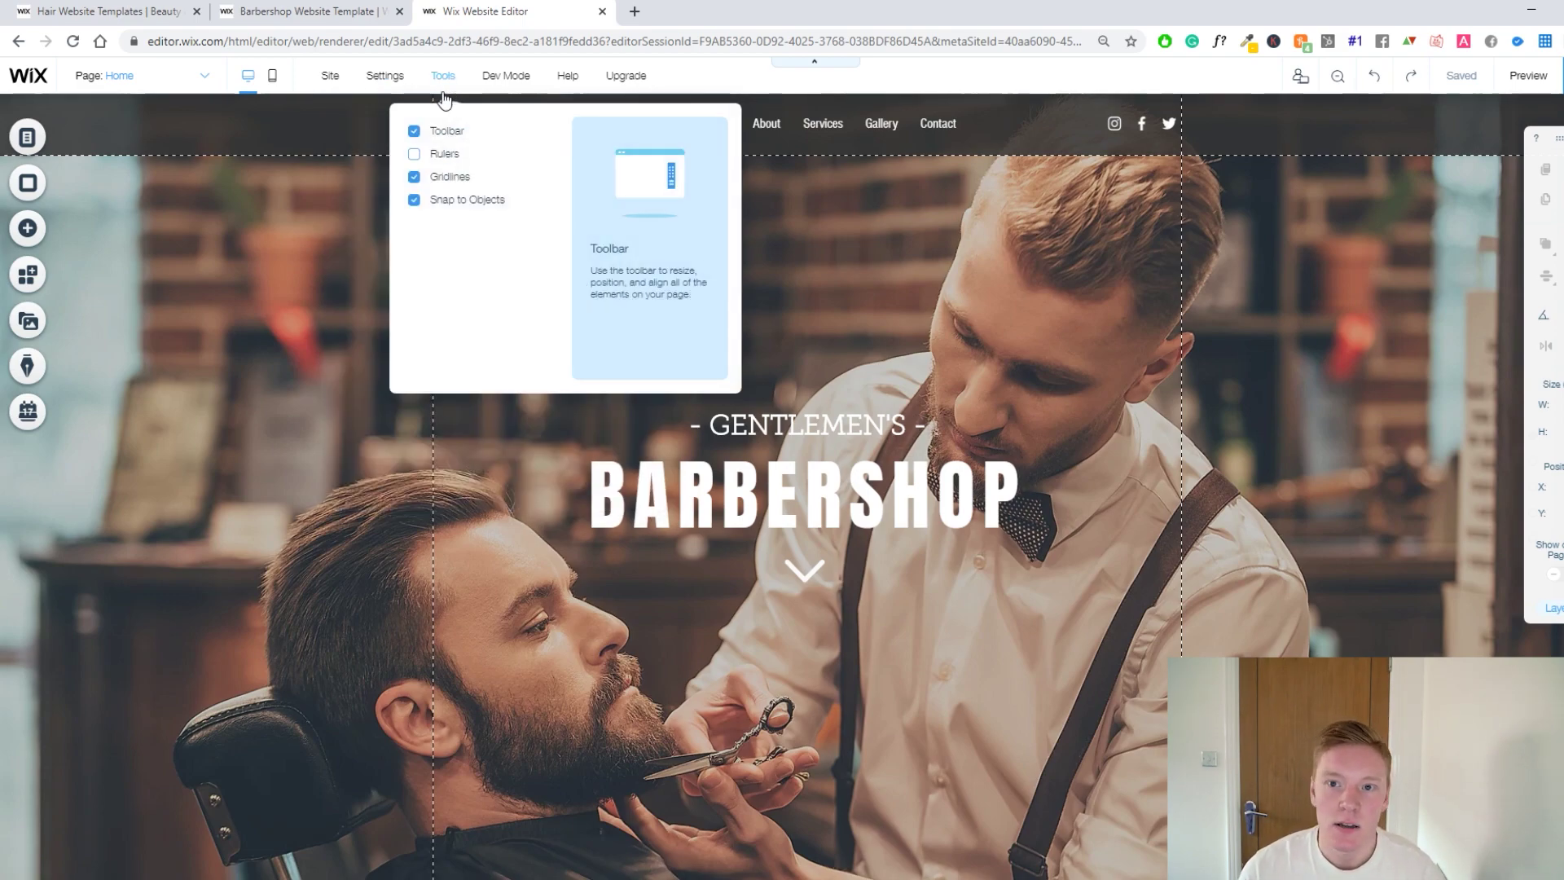
{"action": "left_click", "coordinate": [442, 134]}
{"action": "left_click", "coordinate": [442, 134]}
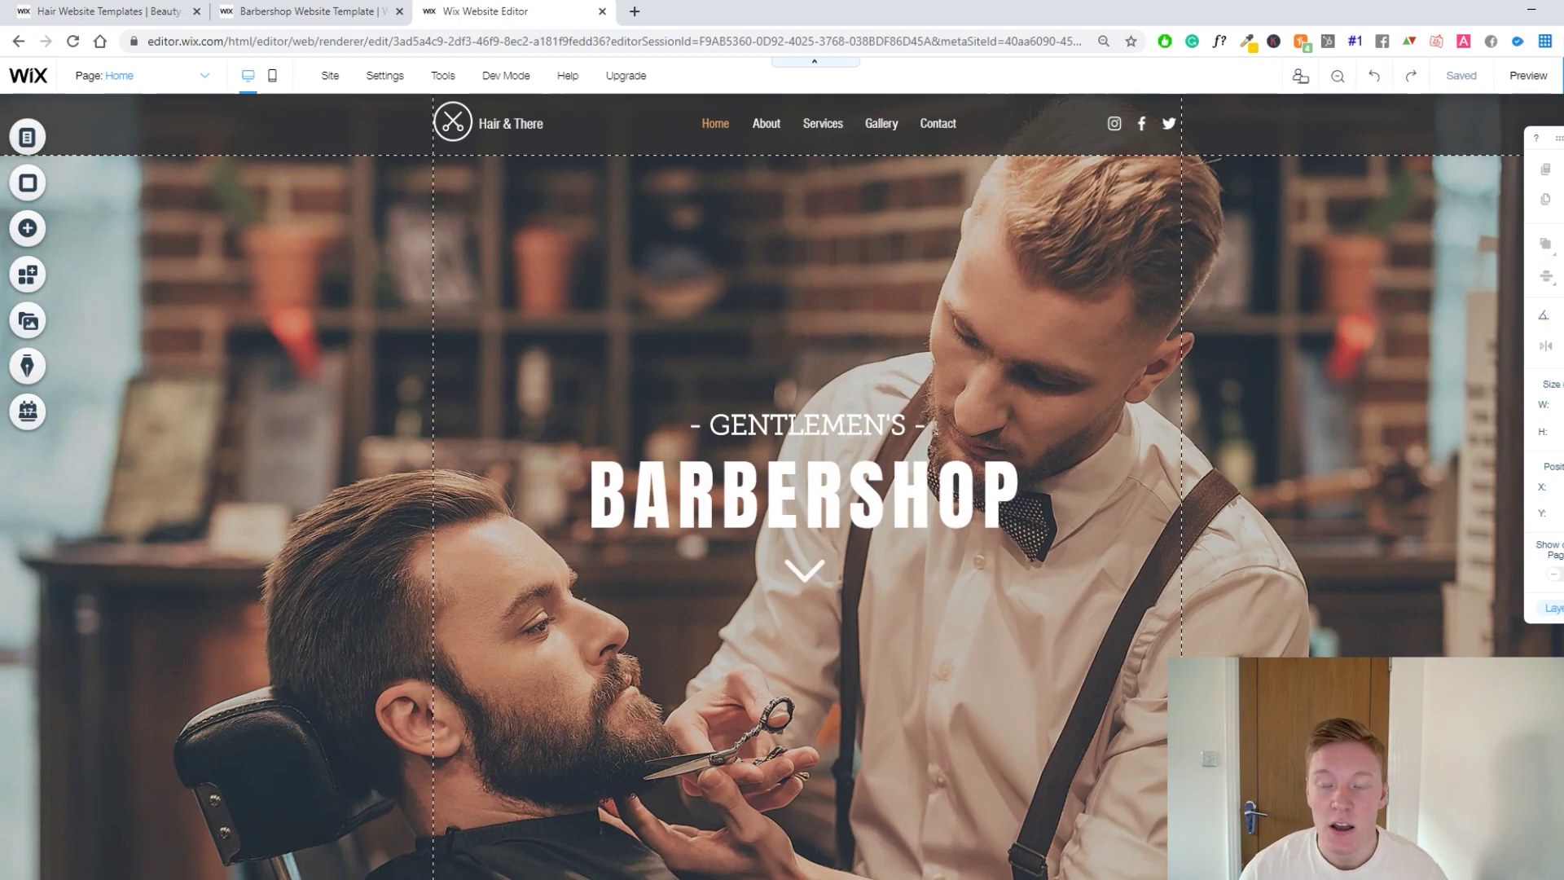
{"action": "scroll", "coordinate": [1101, 409], "scroll_direction": "down", "scroll_amount": 4}
{"action": "scroll", "coordinate": [1100, 409], "scroll_direction": "down", "scroll_amount": 8}
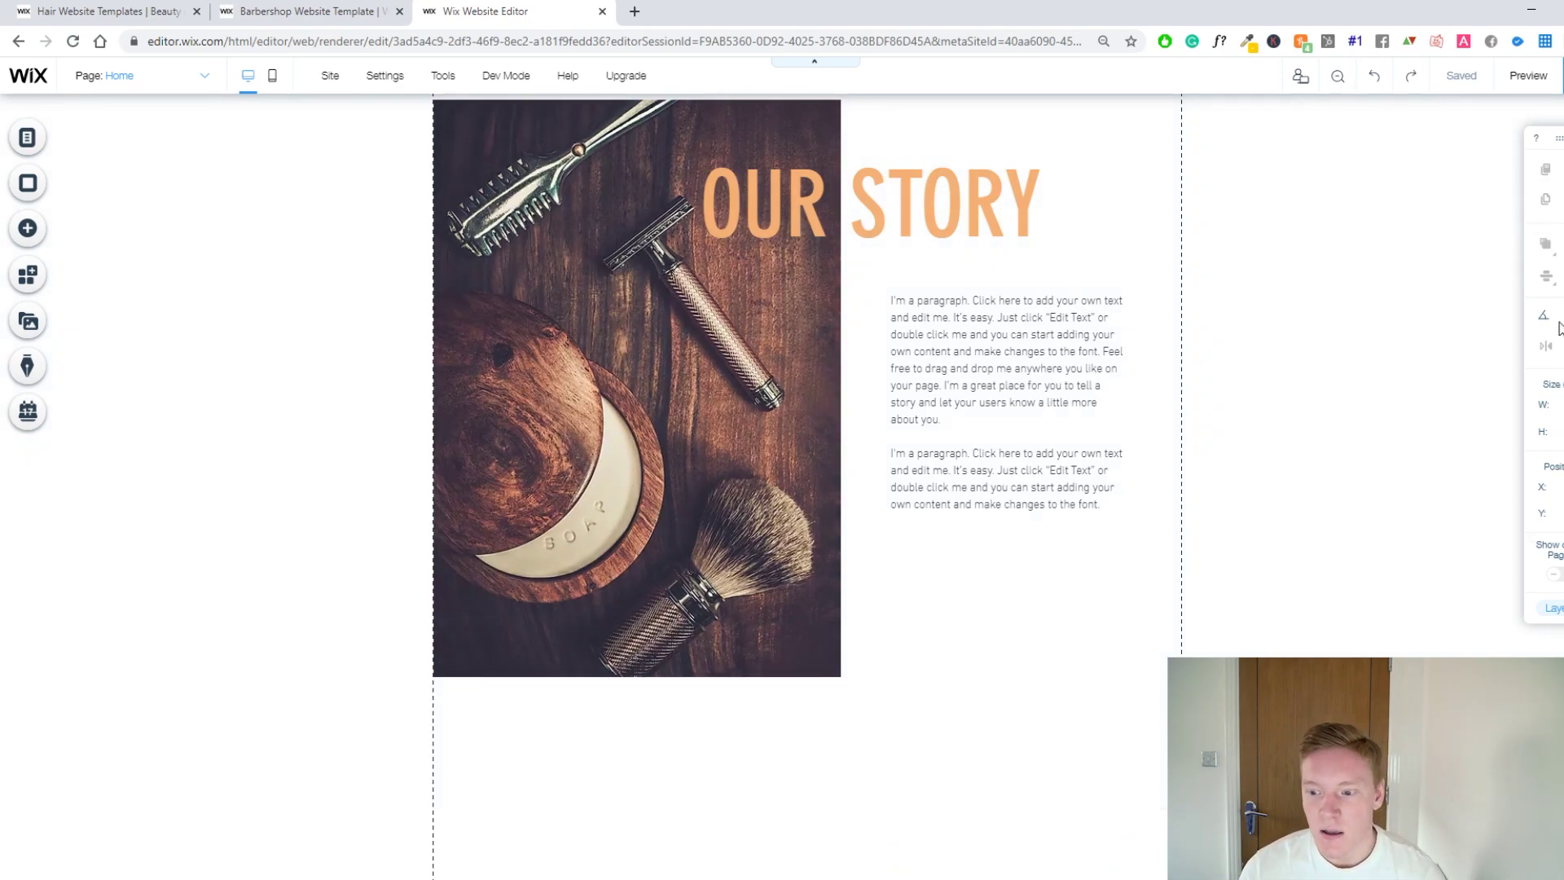
{"action": "scroll", "coordinate": [1222, 298], "scroll_direction": "up", "scroll_amount": 8}
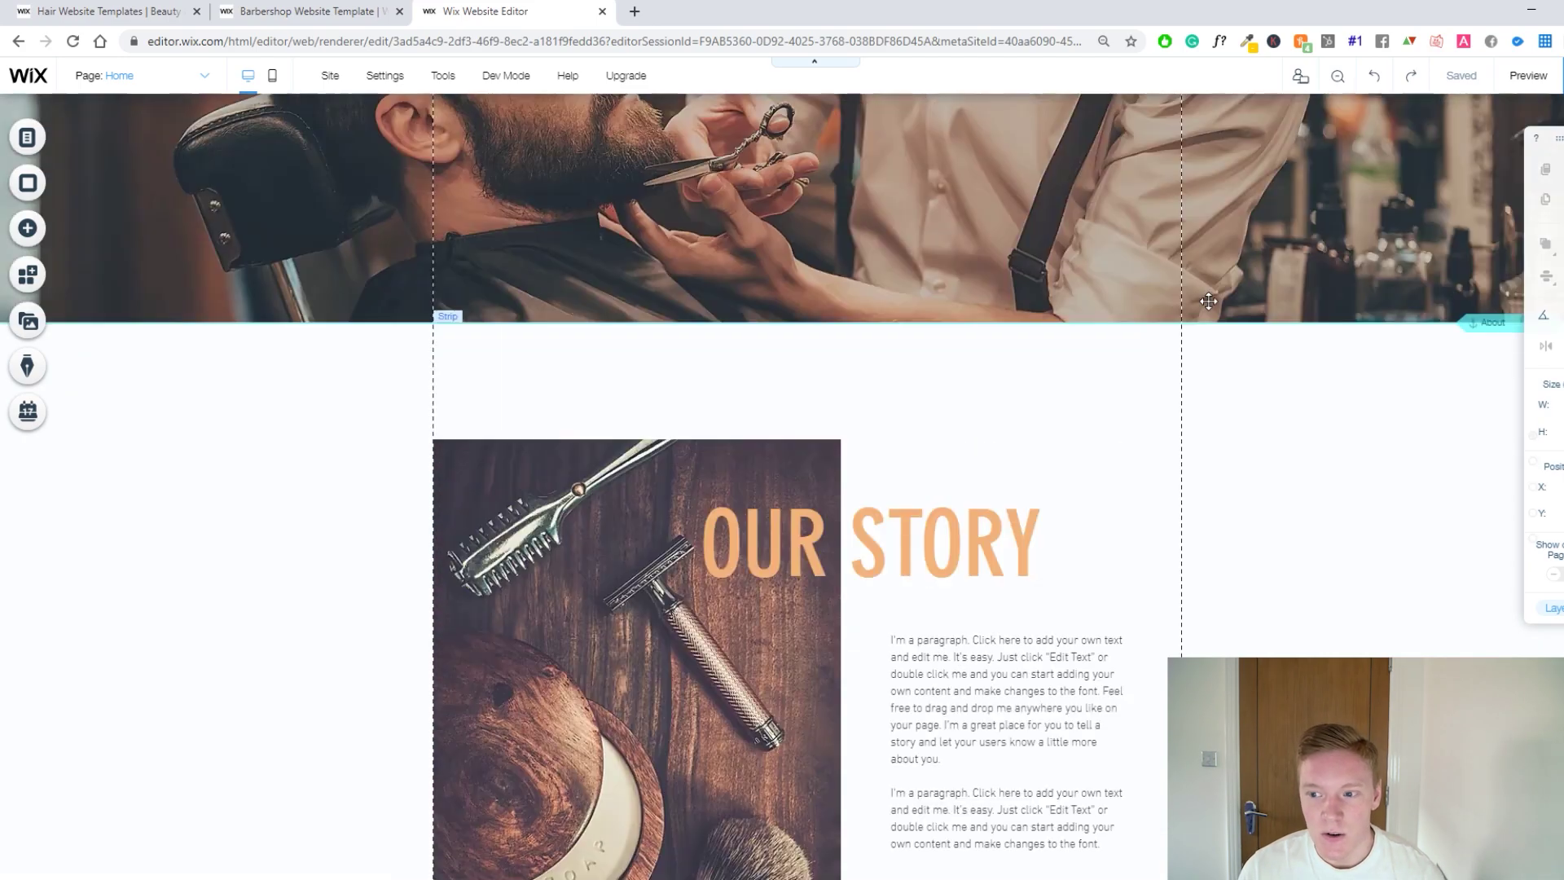
{"action": "scroll", "coordinate": [1190, 294], "scroll_direction": "down", "scroll_amount": 6}
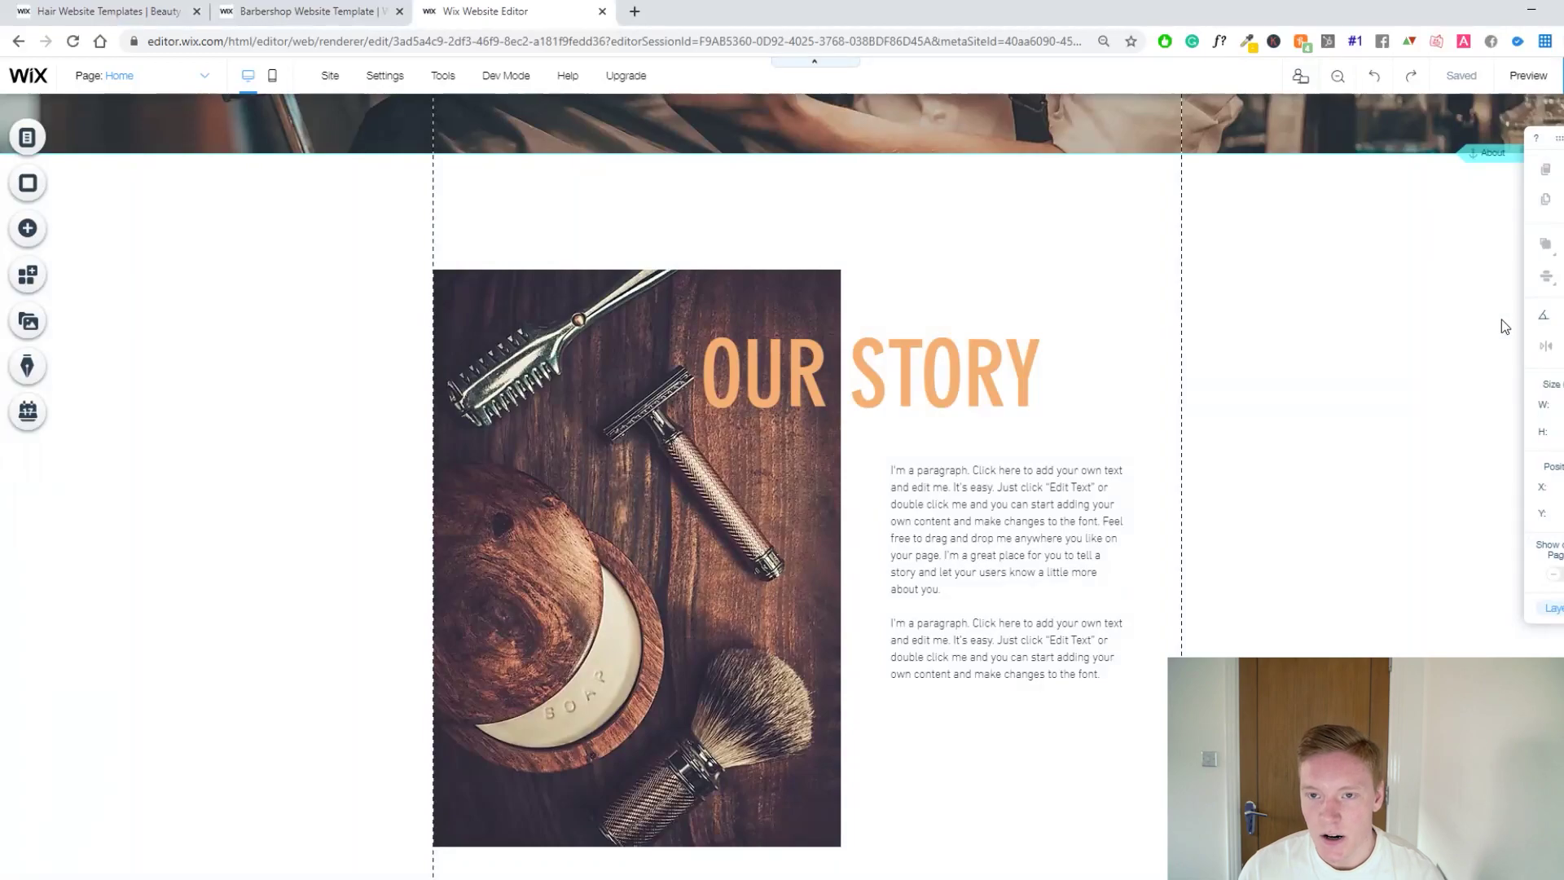
{"action": "scroll", "coordinate": [953, 406], "scroll_direction": "up", "scroll_amount": 5}
{"action": "scroll", "coordinate": [953, 406], "scroll_direction": "up", "scroll_amount": 3}
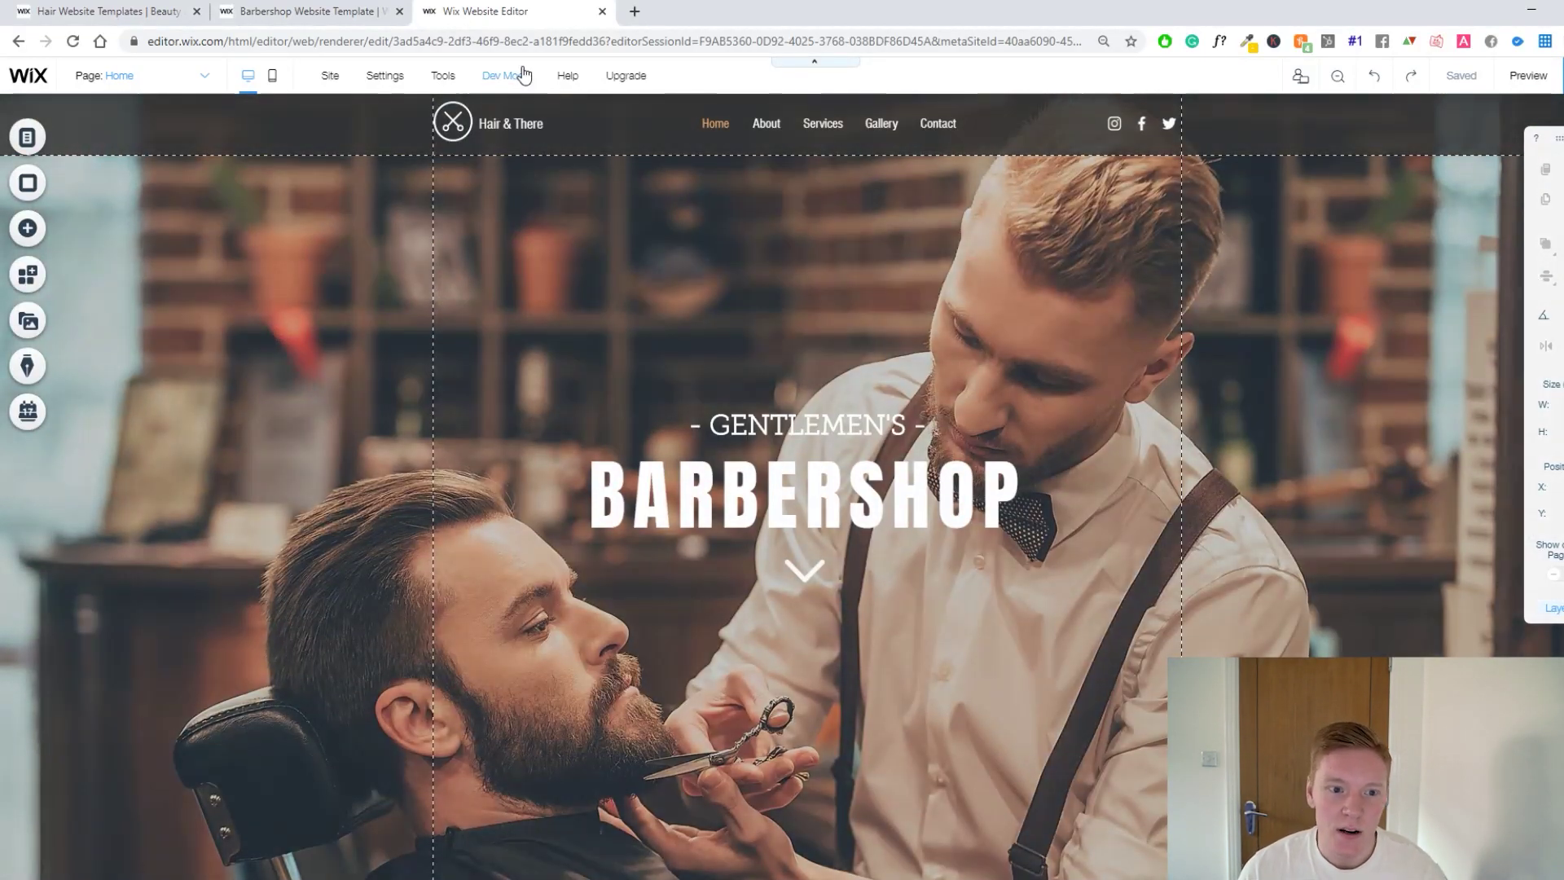
Show the rulers in the editor and check them against the Our Story section.
{"action": "mouse_move", "coordinate": [443, 75]}
{"action": "left_click", "coordinate": [450, 154]}
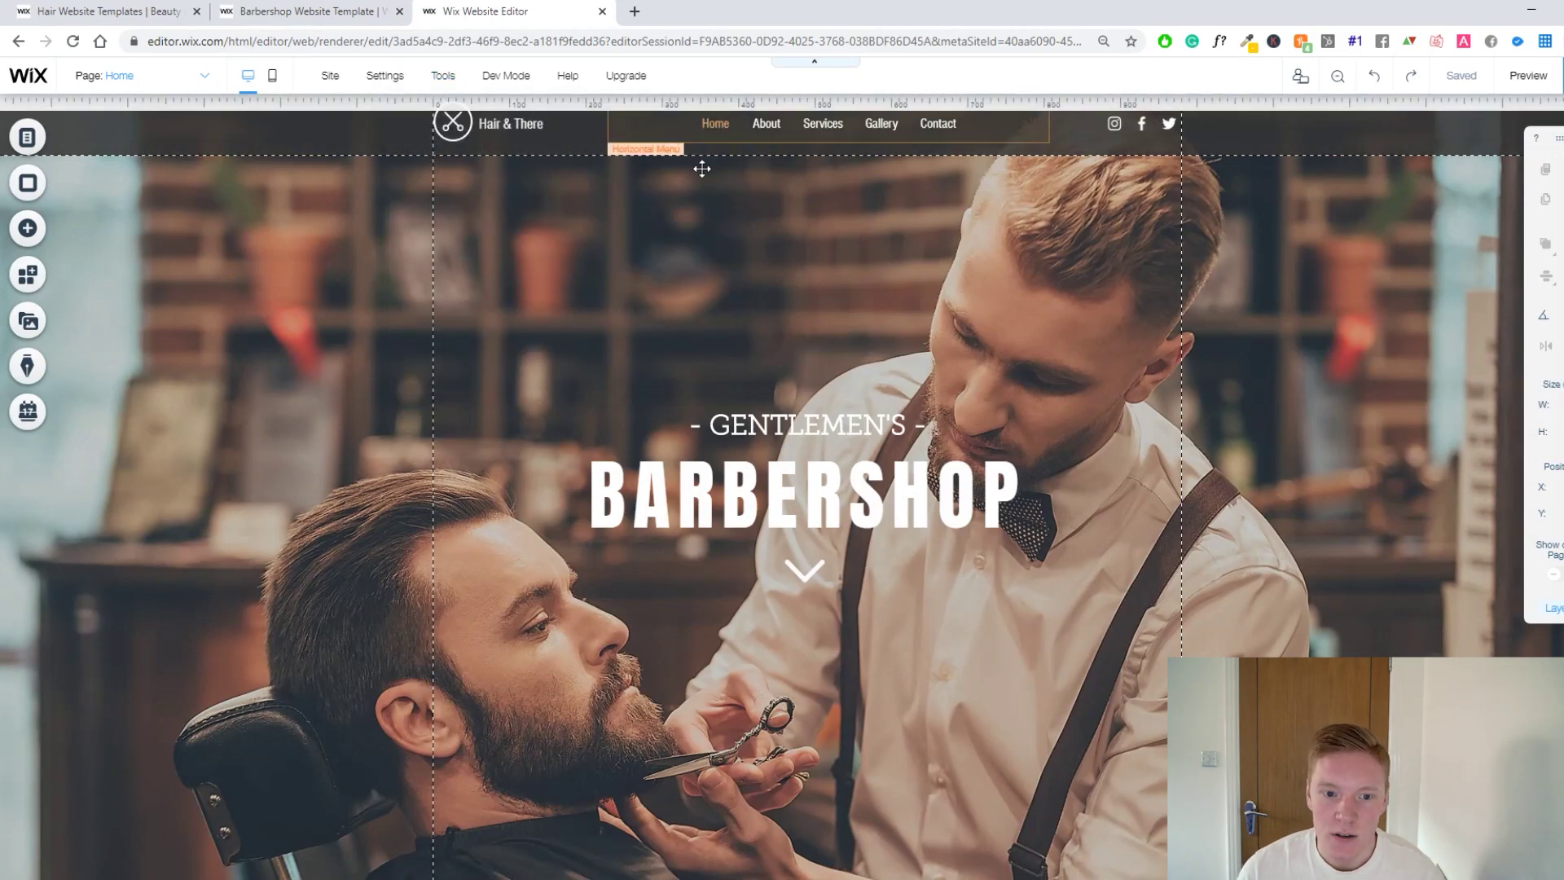
{"action": "scroll", "coordinate": [1417, 307], "scroll_direction": "down", "scroll_amount": 10}
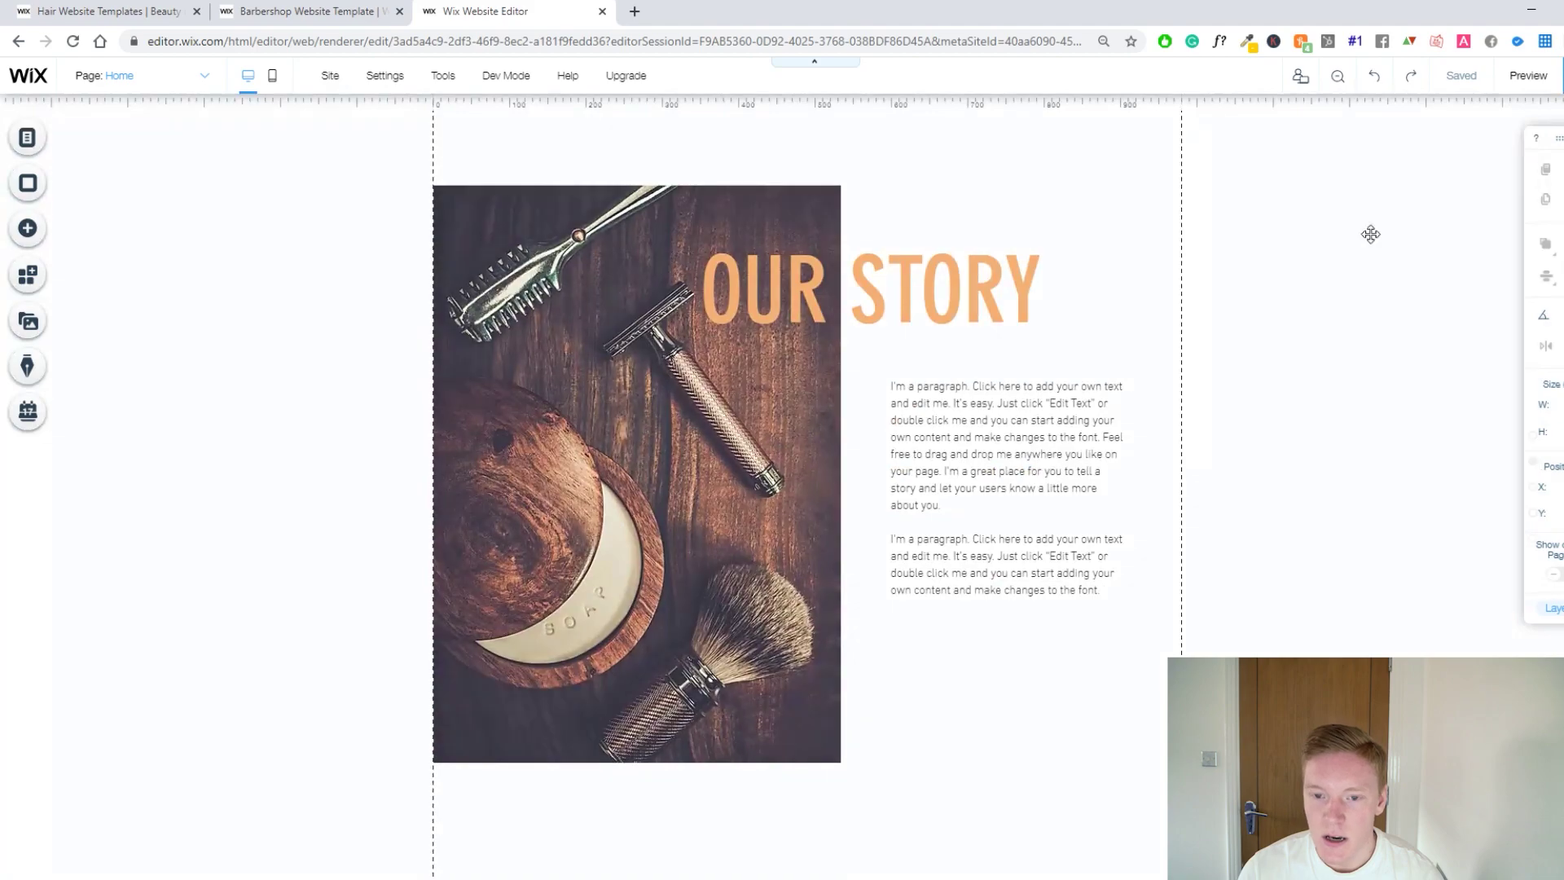
{"action": "scroll", "coordinate": [784, 147], "scroll_direction": "up", "scroll_amount": 1}
{"action": "scroll", "coordinate": [784, 148], "scroll_direction": "up", "scroll_amount": 3}
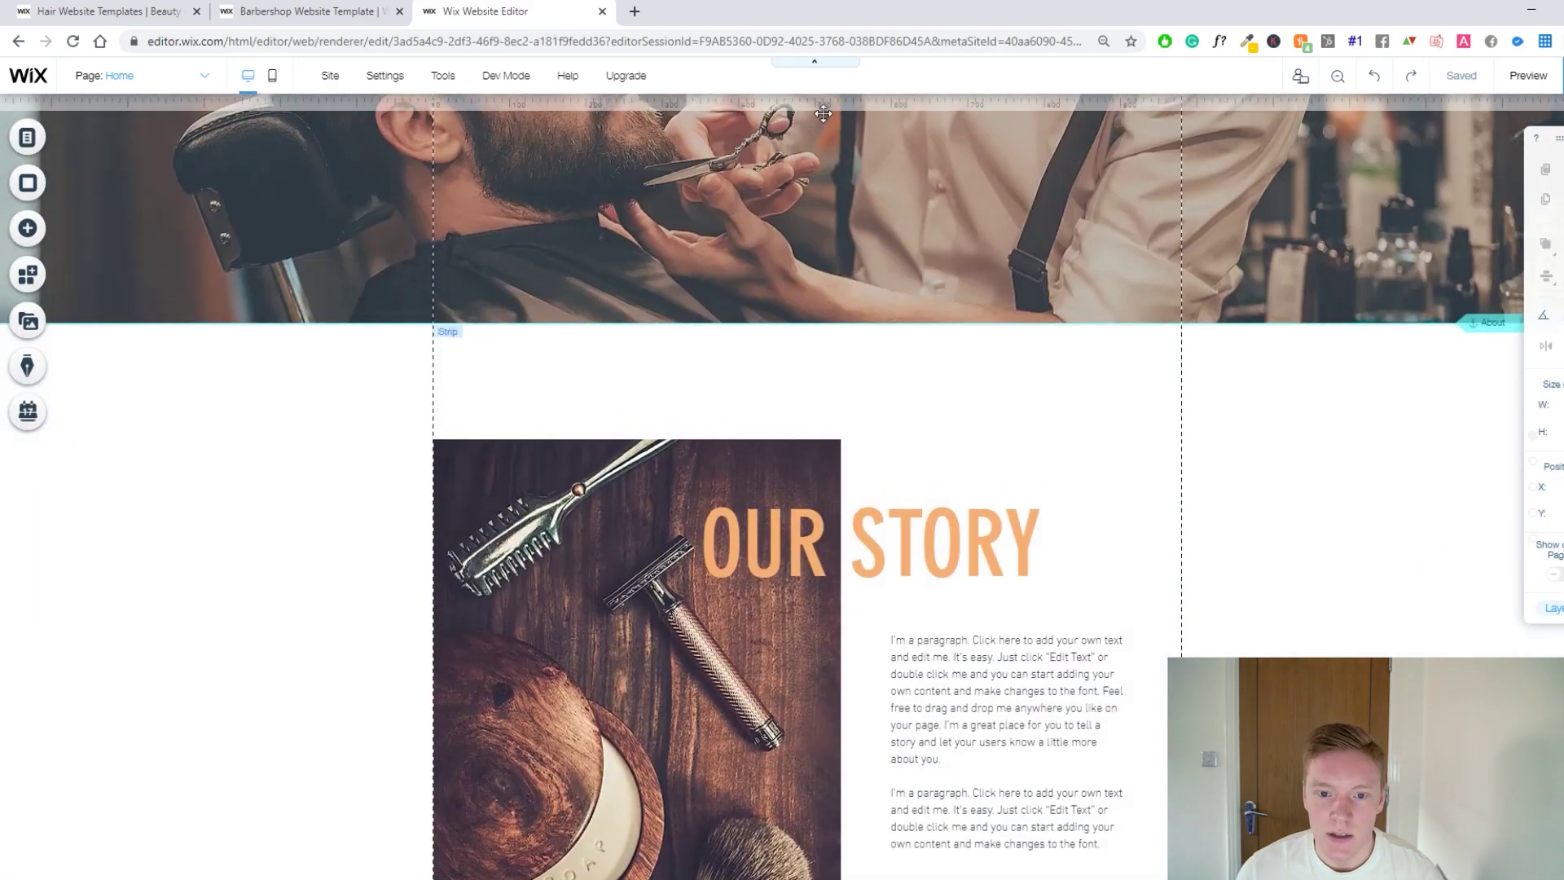
Try a vertical ruler guide at 500 px across the Our Story section.
{"action": "scroll", "coordinate": [815, 110], "scroll_direction": "down", "scroll_amount": 1}
{"action": "left_click", "coordinate": [815, 103]}
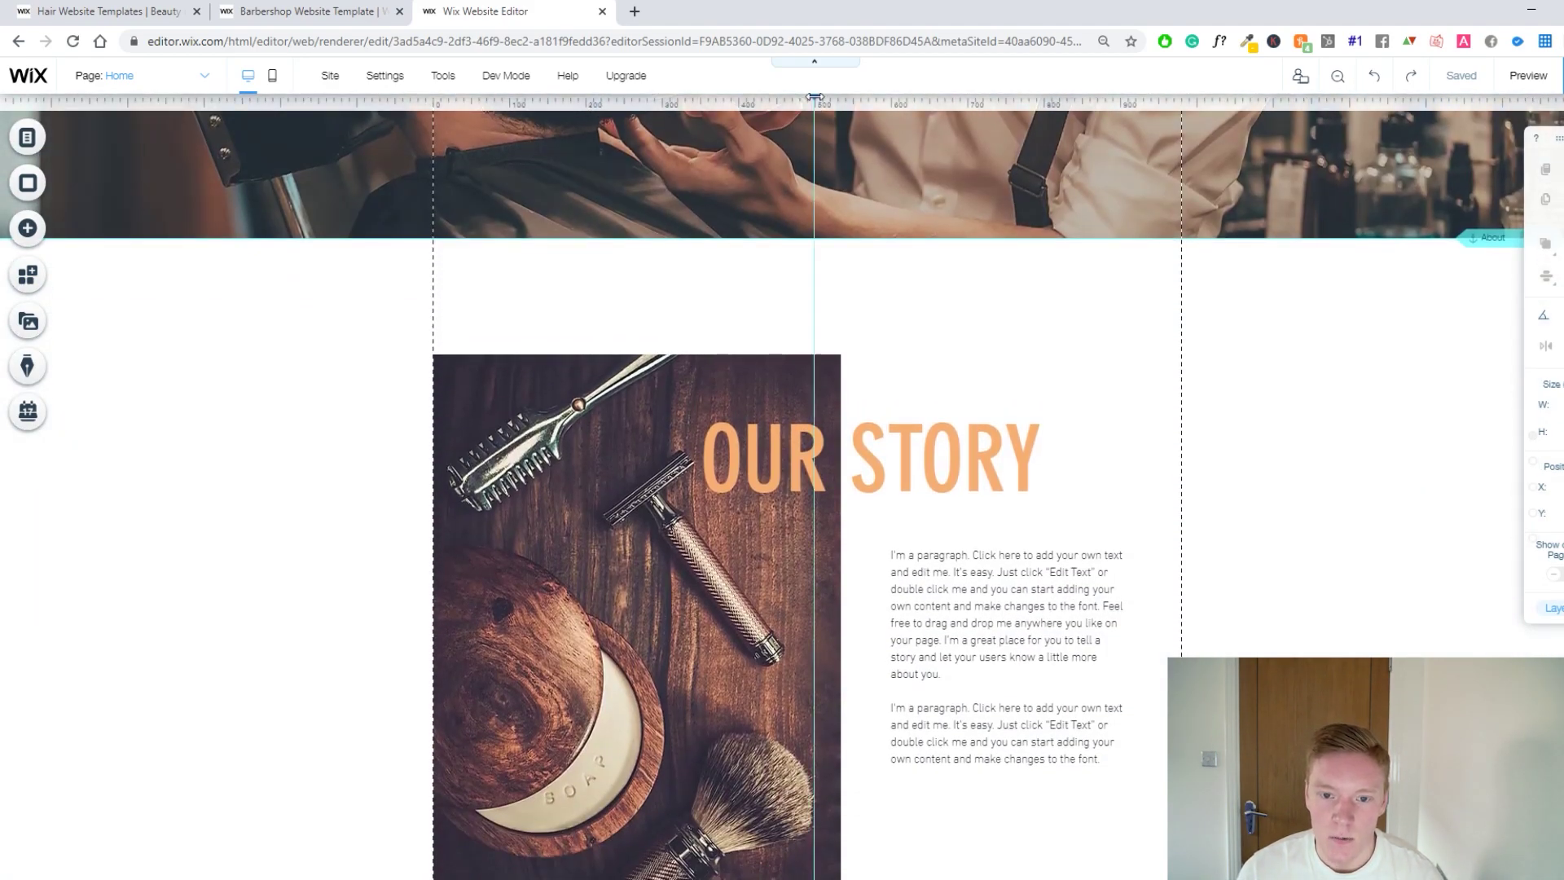
{"action": "left_click_drag", "start_coordinate": [814, 98], "coordinate": [817, 98]}
{"action": "scroll", "coordinate": [897, 272], "scroll_direction": "down", "scroll_amount": 12}
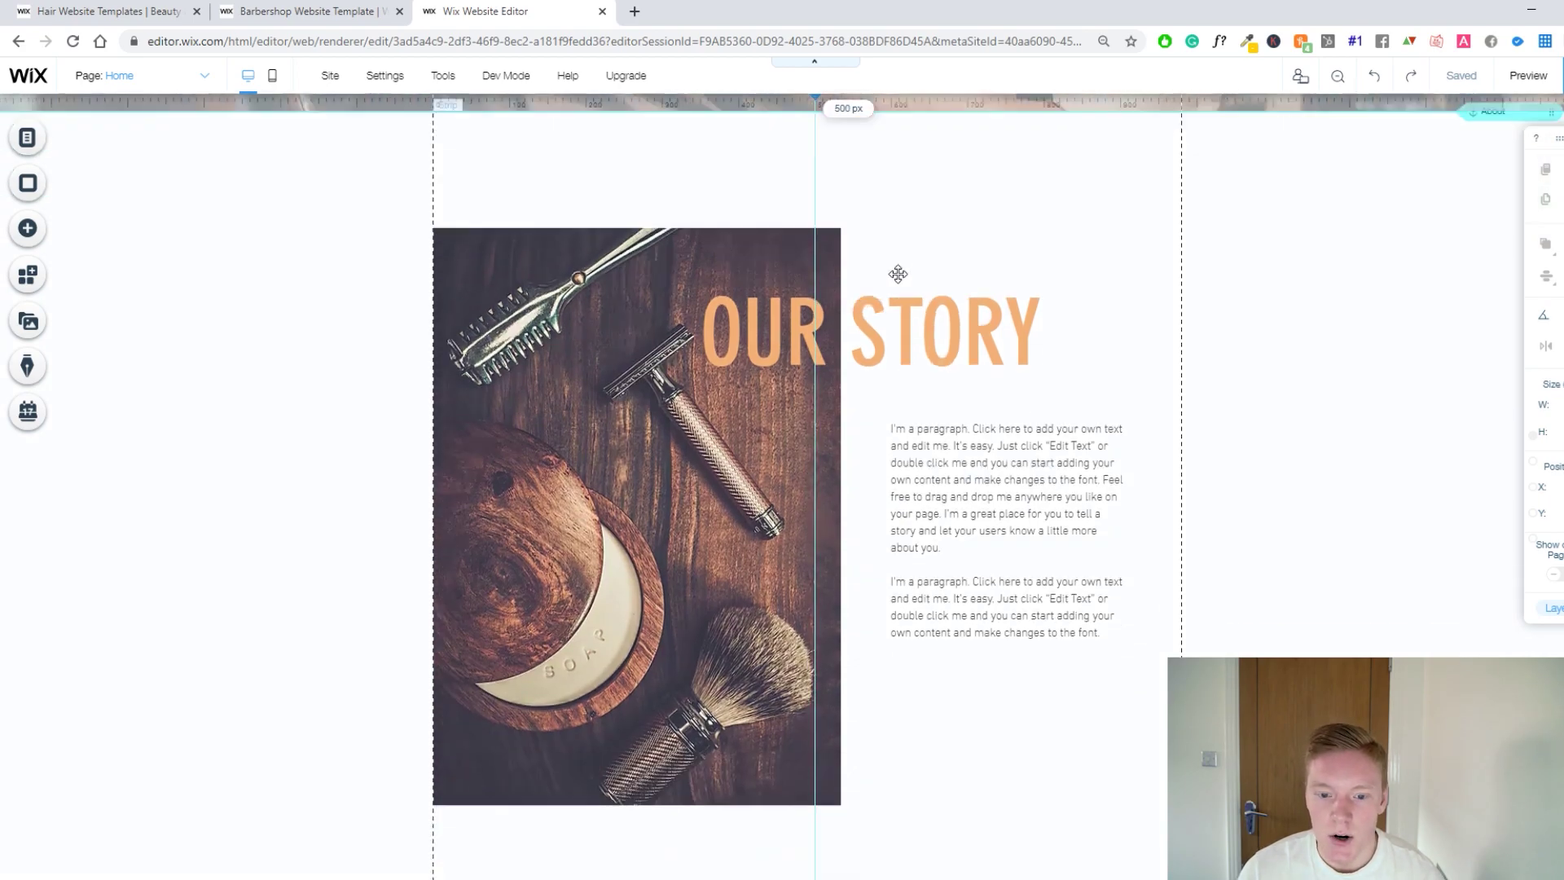
{"action": "scroll", "coordinate": [832, 334], "scroll_direction": "up", "scroll_amount": 4}
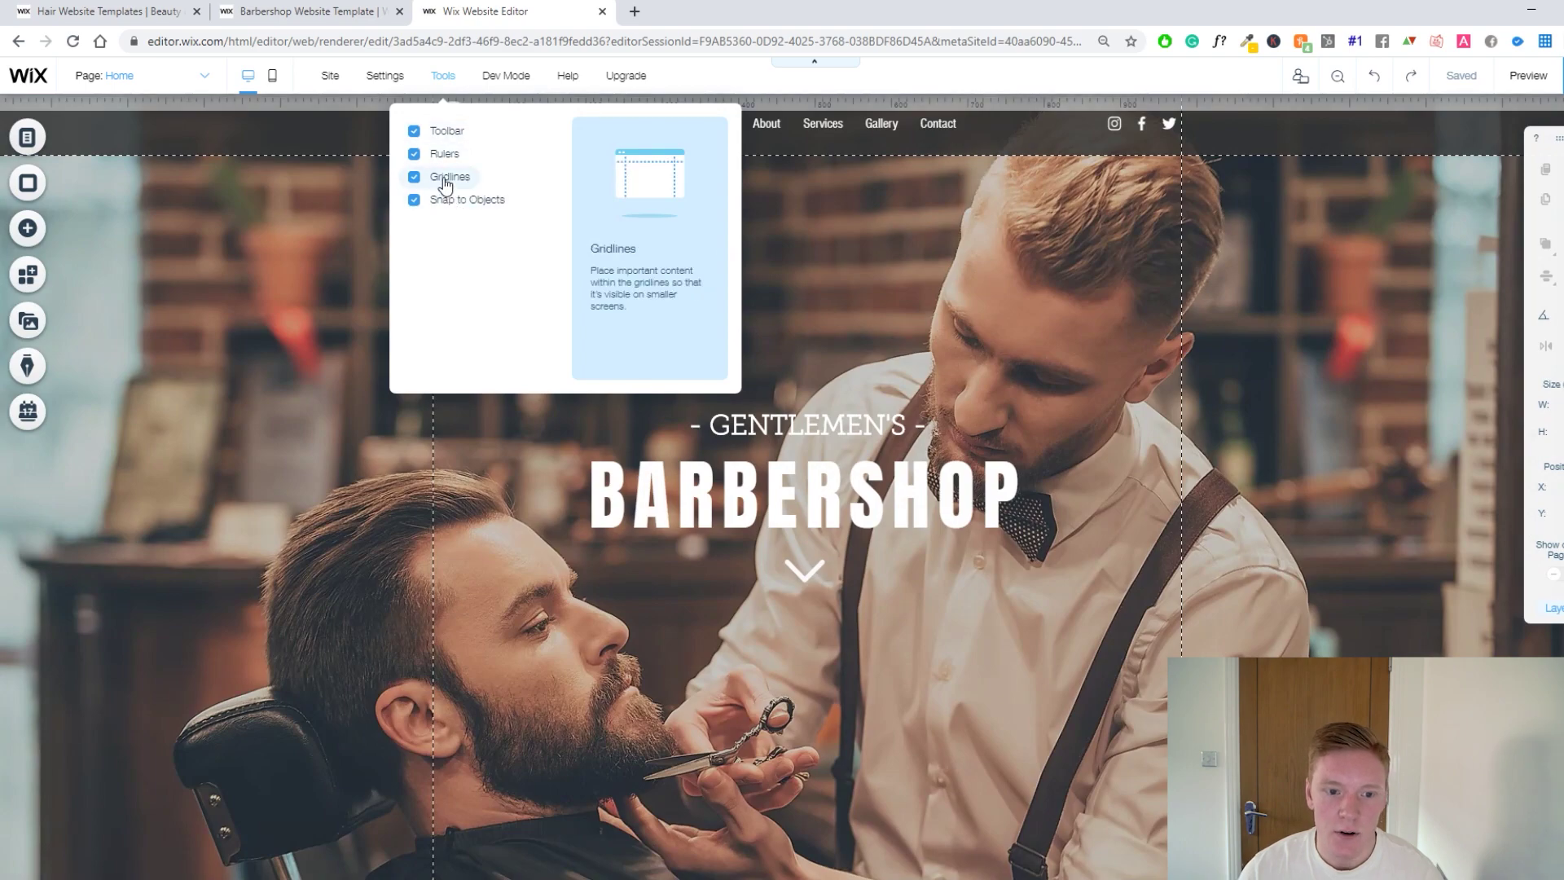
Try switching the page gridlines off and on to compare the effect.
{"action": "left_click", "coordinate": [445, 181]}
{"action": "left_click", "coordinate": [445, 180]}
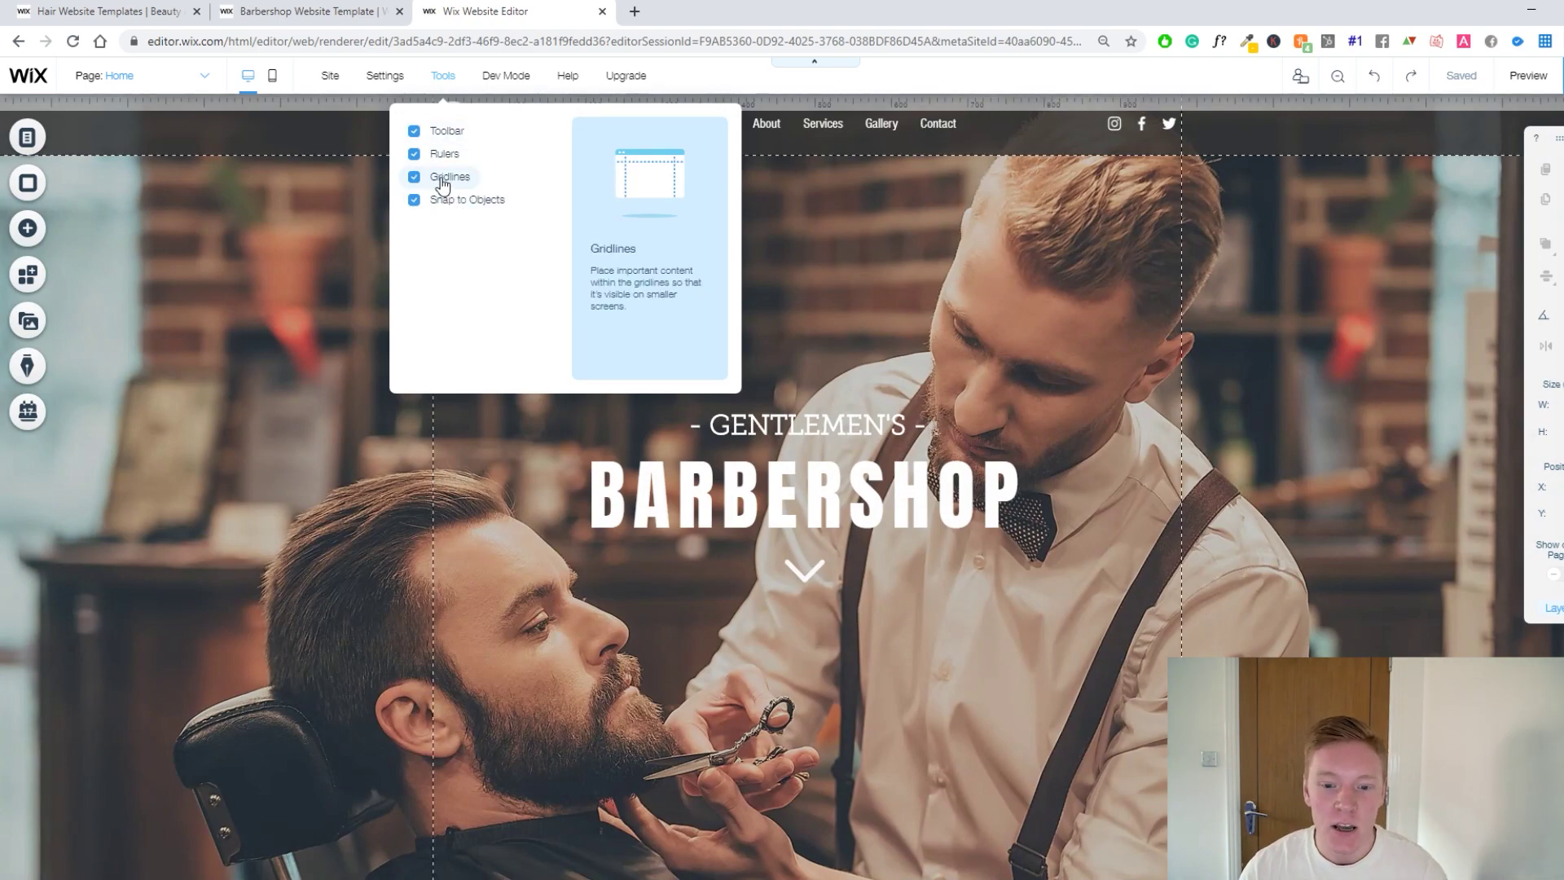
{"action": "left_click", "coordinate": [444, 179]}
{"action": "left_click", "coordinate": [444, 179]}
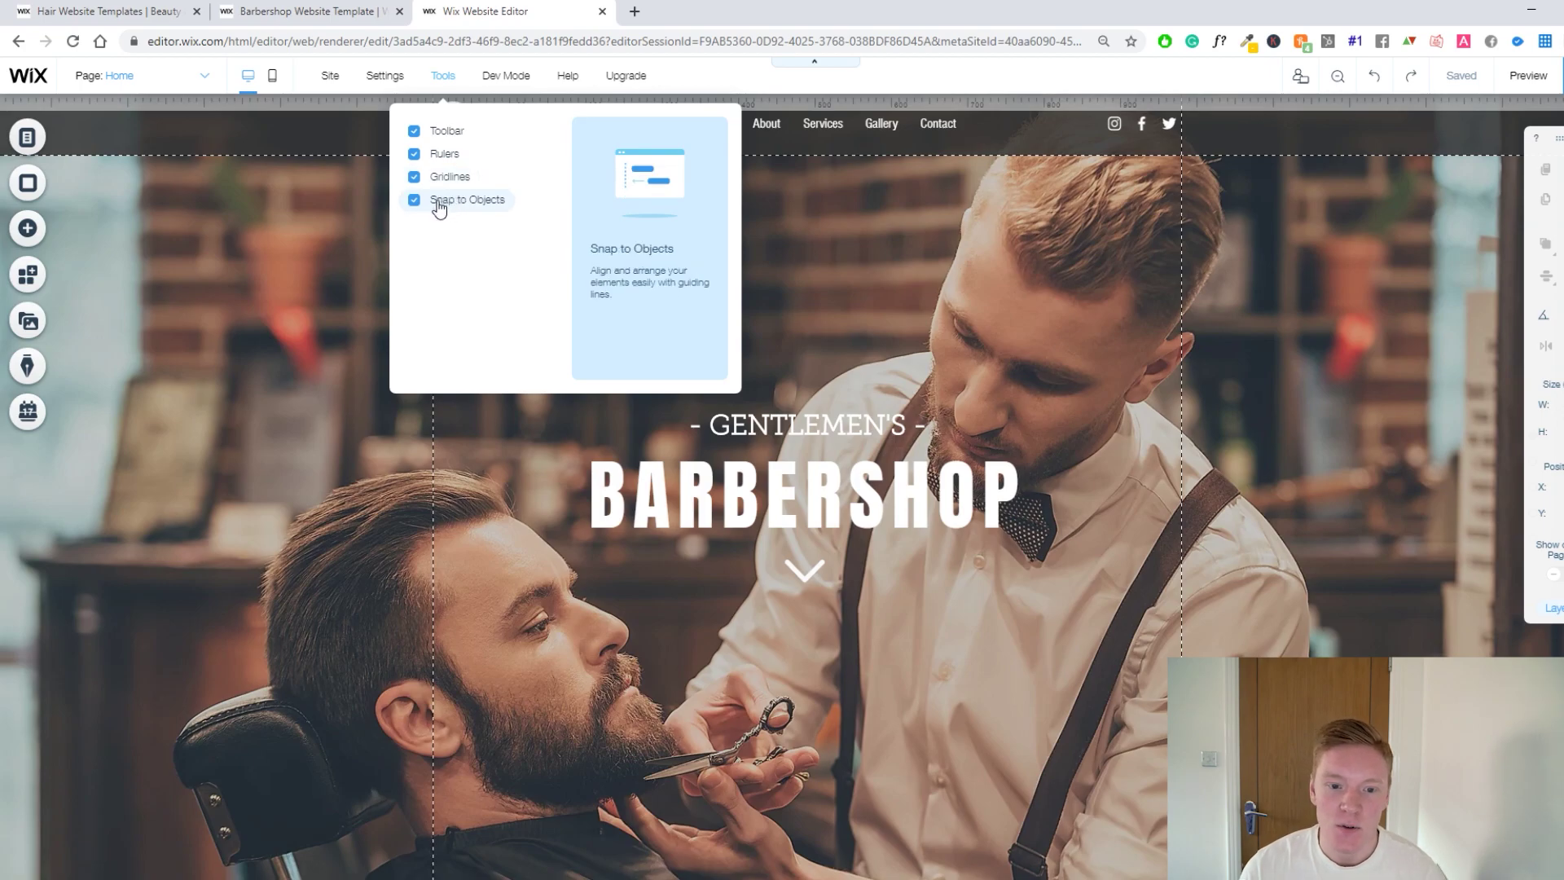
Turn off Snap to Objects for the editor.
{"action": "scroll", "coordinate": [905, 485], "scroll_direction": "down", "scroll_amount": 5}
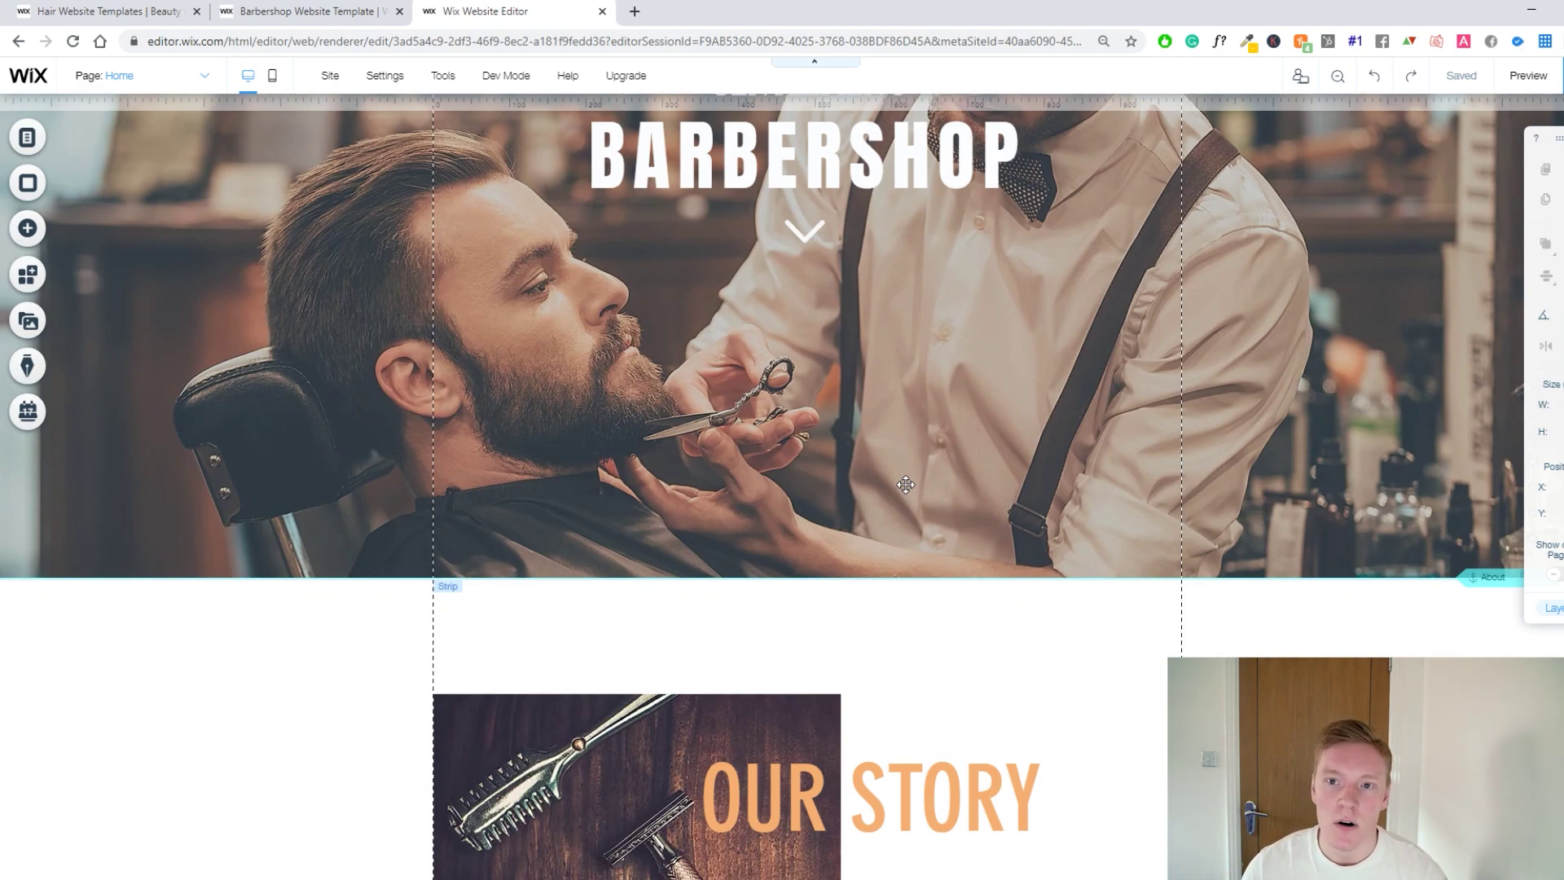
{"action": "scroll", "coordinate": [692, 310], "scroll_direction": "up", "scroll_amount": 5}
{"action": "mouse_move", "coordinate": [454, 82]}
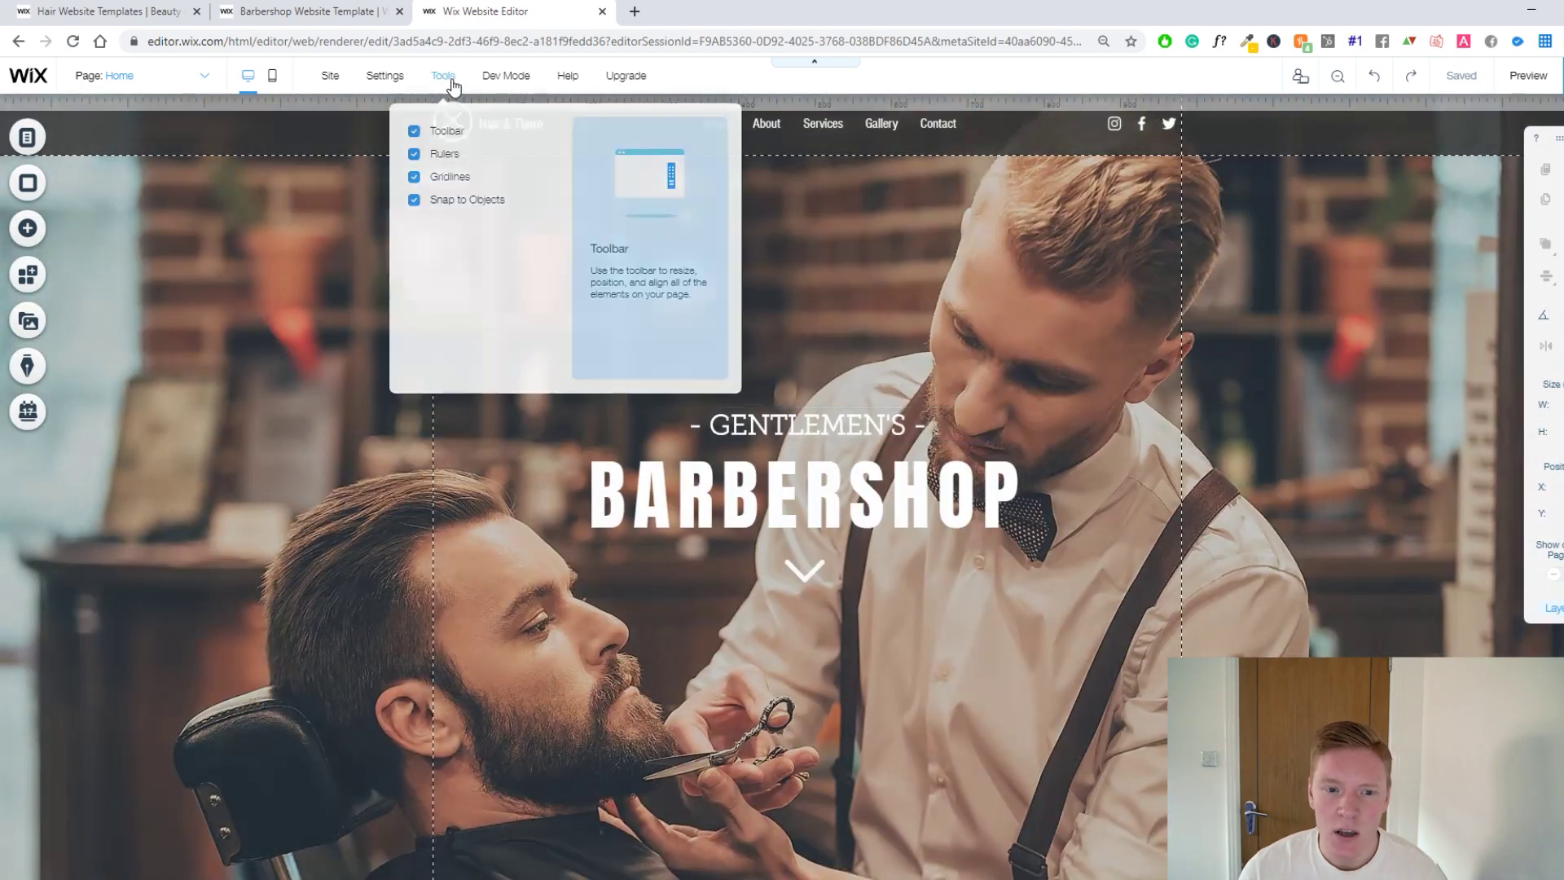
{"action": "left_click", "coordinate": [454, 200]}
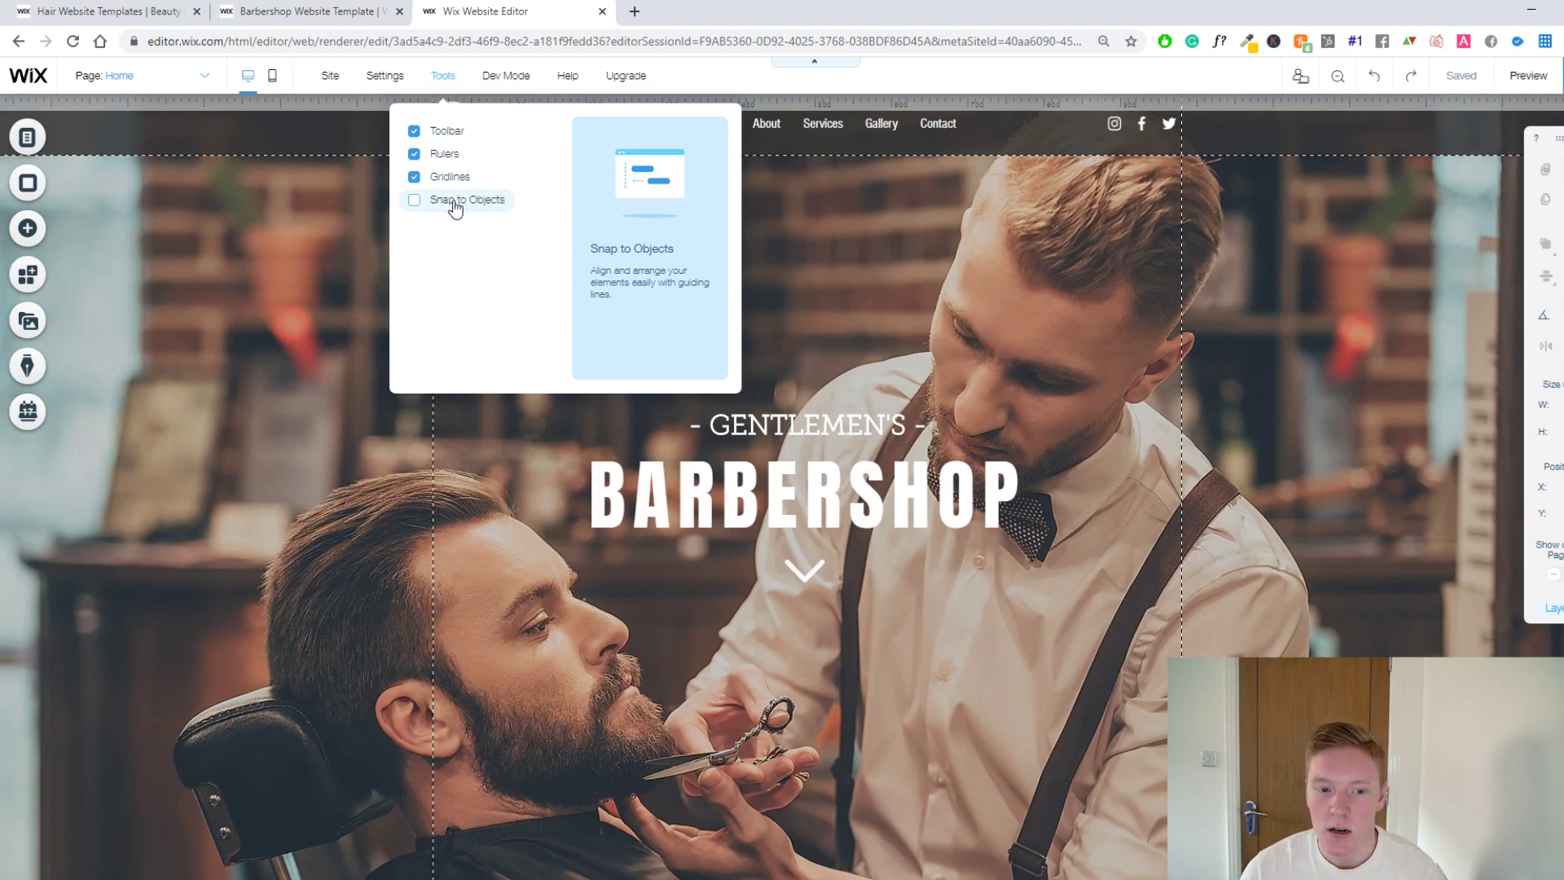
Look through the Corvid Dev Mode information and the available Help options.
{"action": "mouse_move", "coordinate": [500, 82]}
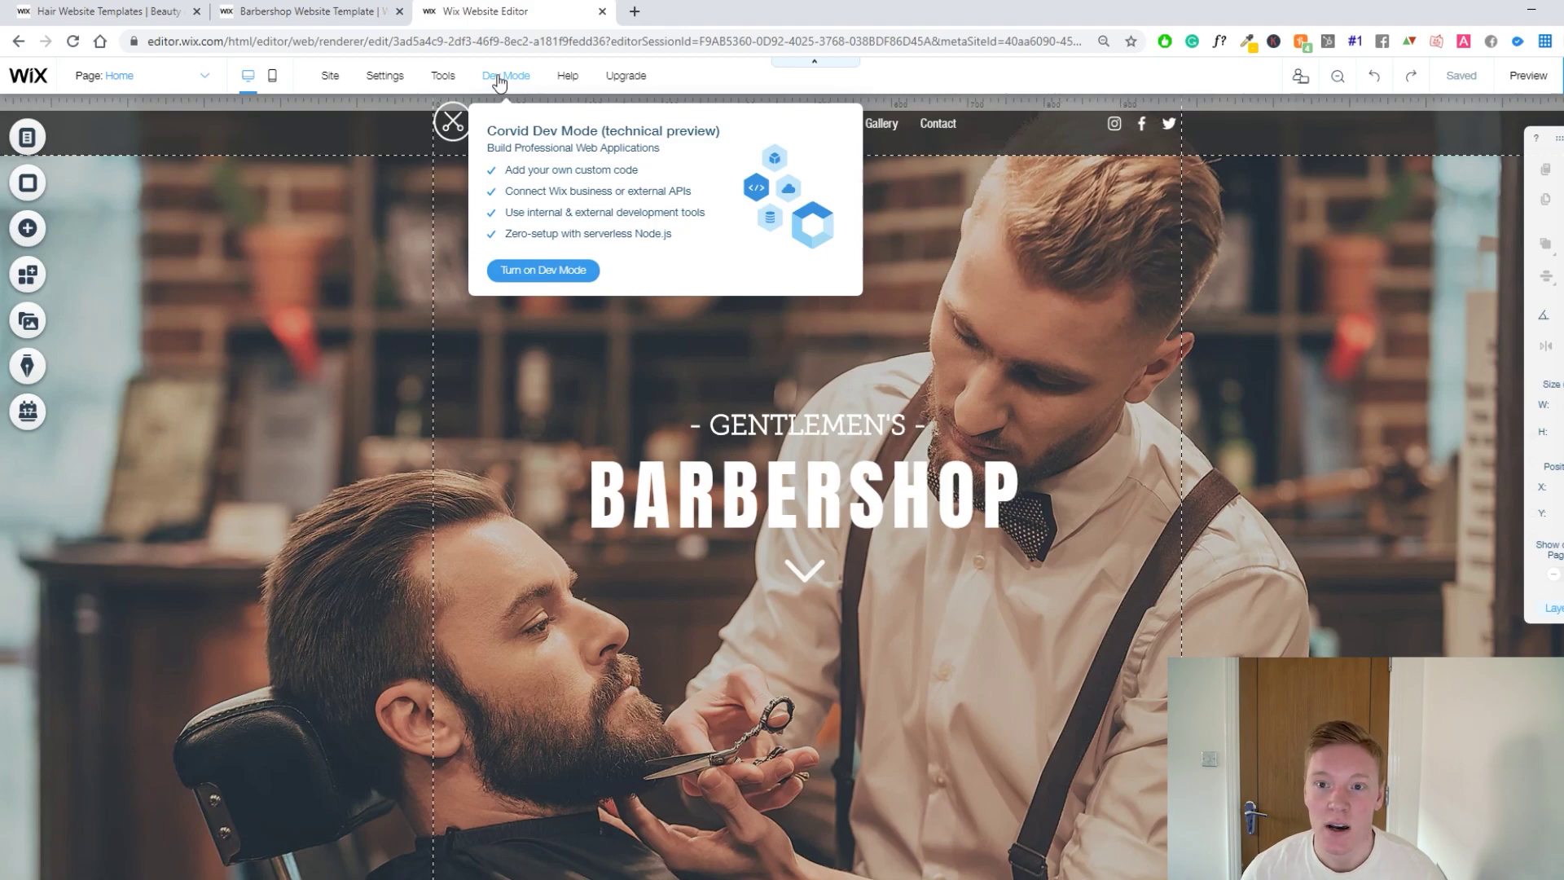
{"action": "mouse_move", "coordinate": [568, 76]}
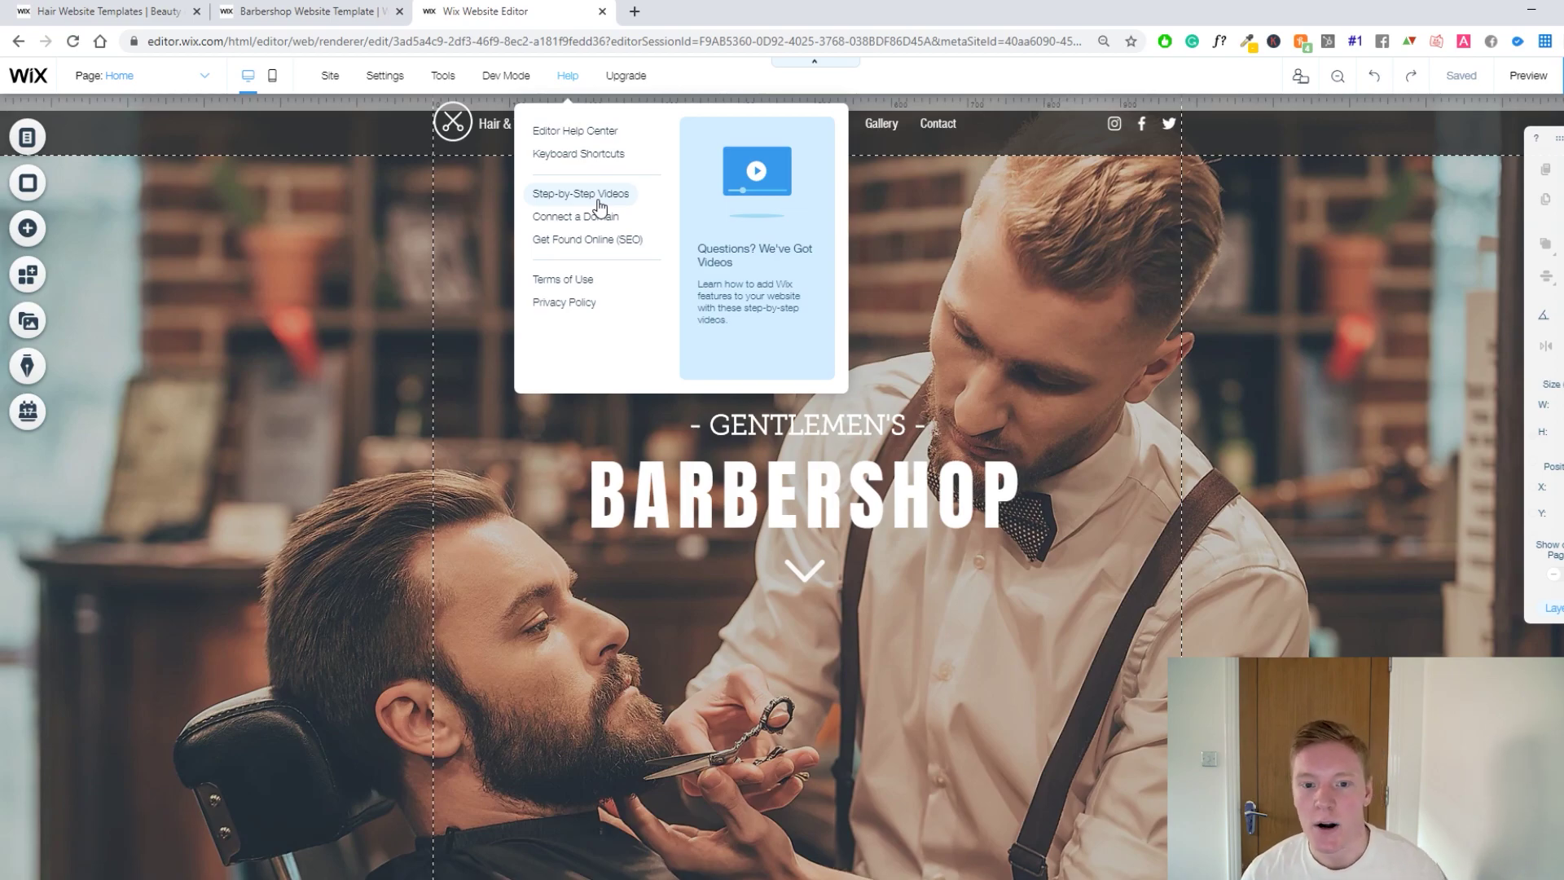
Replace the BARBERSHOP heading on the hero strip with "NEW YORK BARBER".
{"action": "scroll", "coordinate": [911, 348], "scroll_direction": "down", "scroll_amount": 3}
{"action": "scroll", "coordinate": [911, 348], "scroll_direction": "up", "scroll_amount": 3}
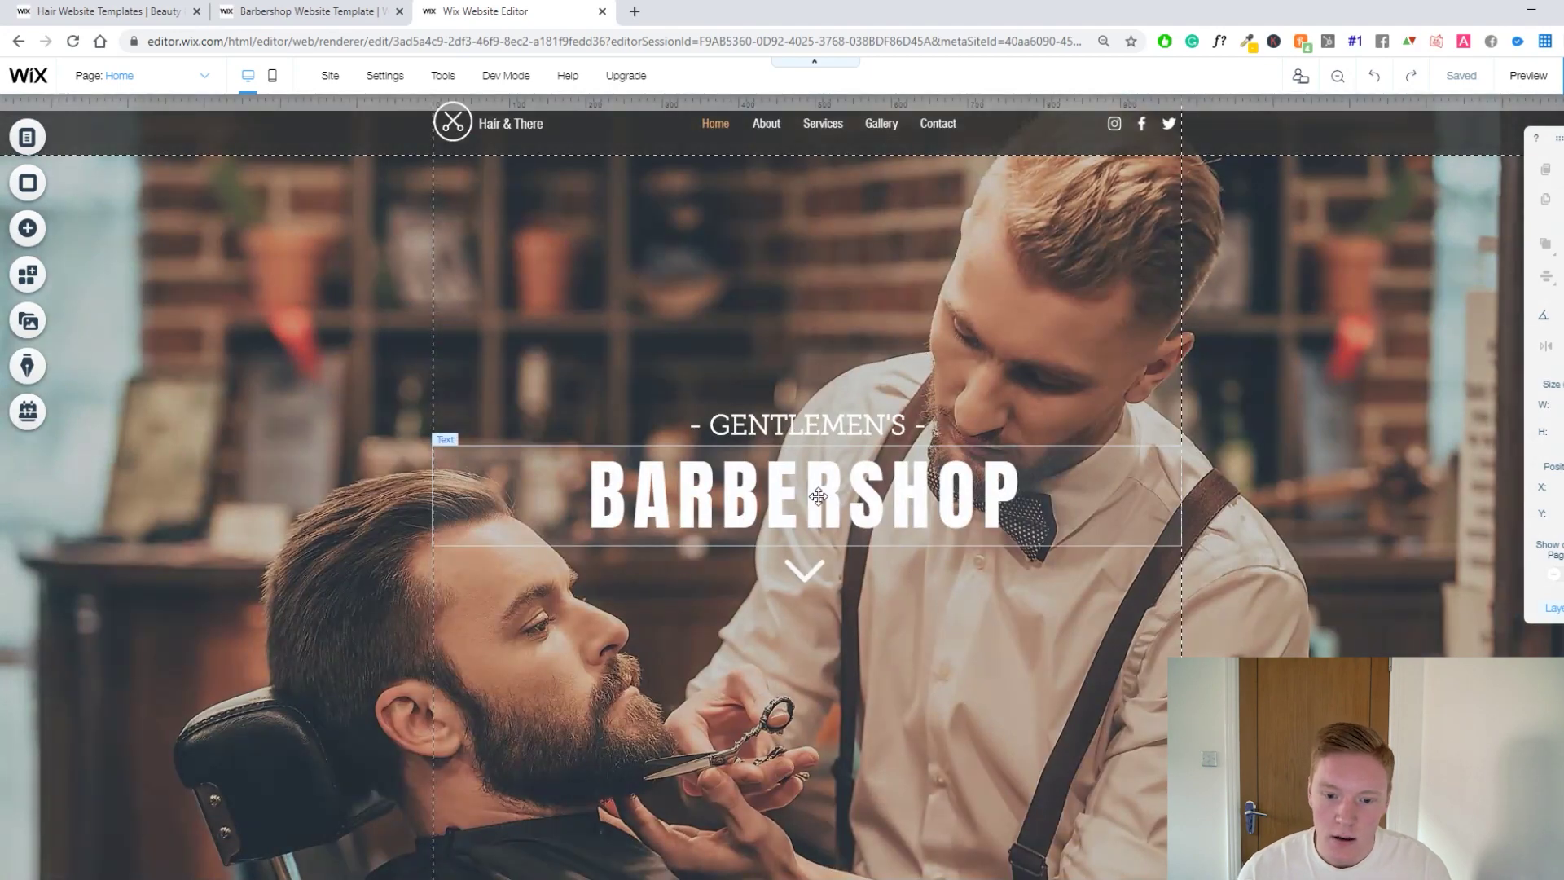
{"action": "double_click", "coordinate": [853, 489]}
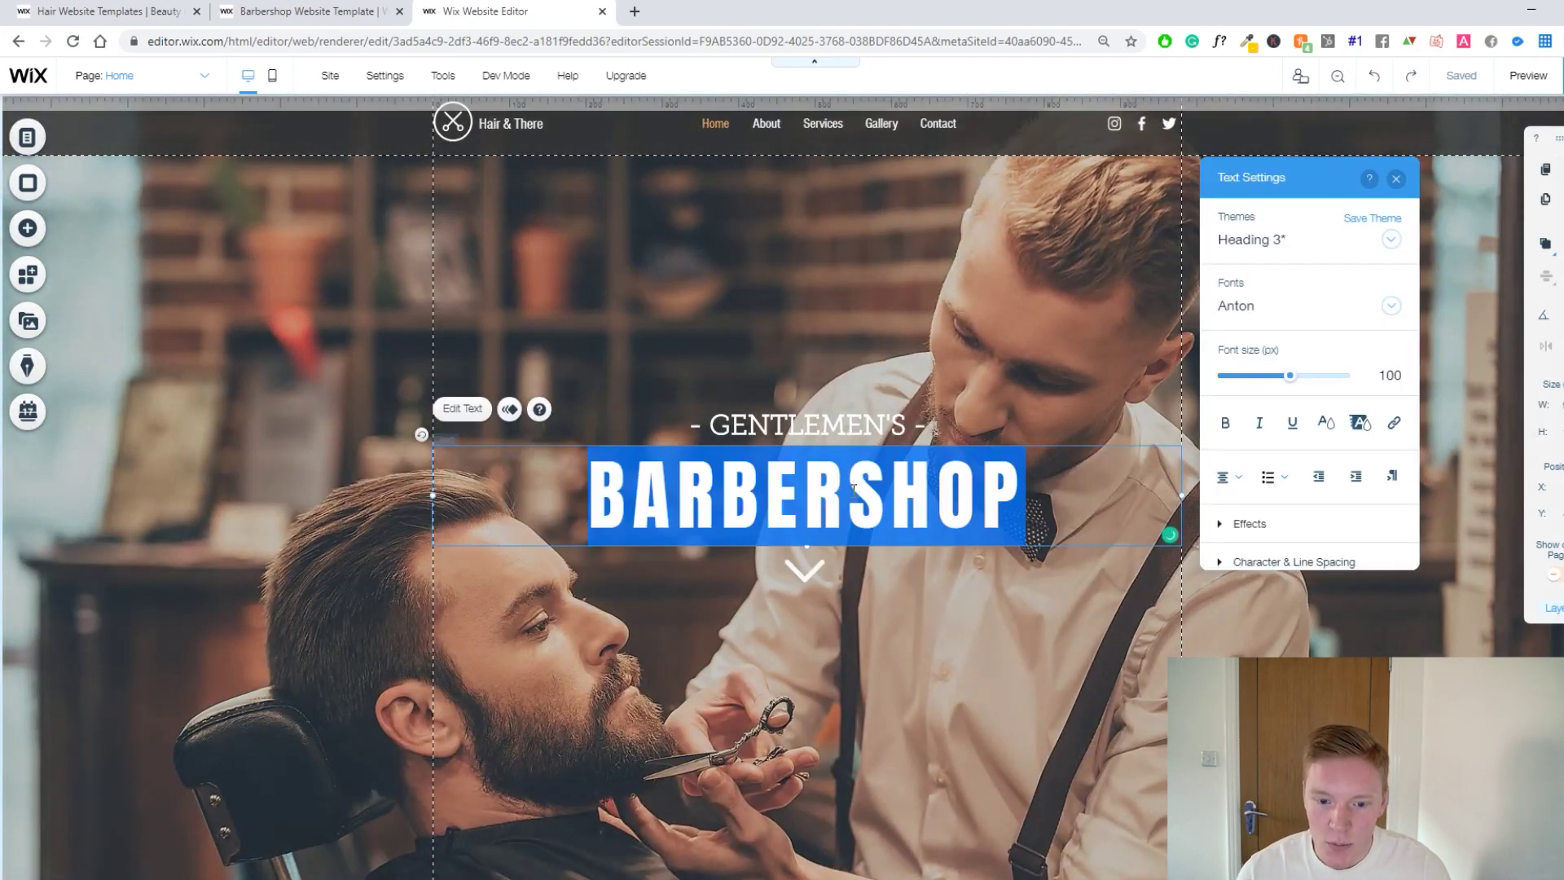
{"action": "type", "text": "N"}
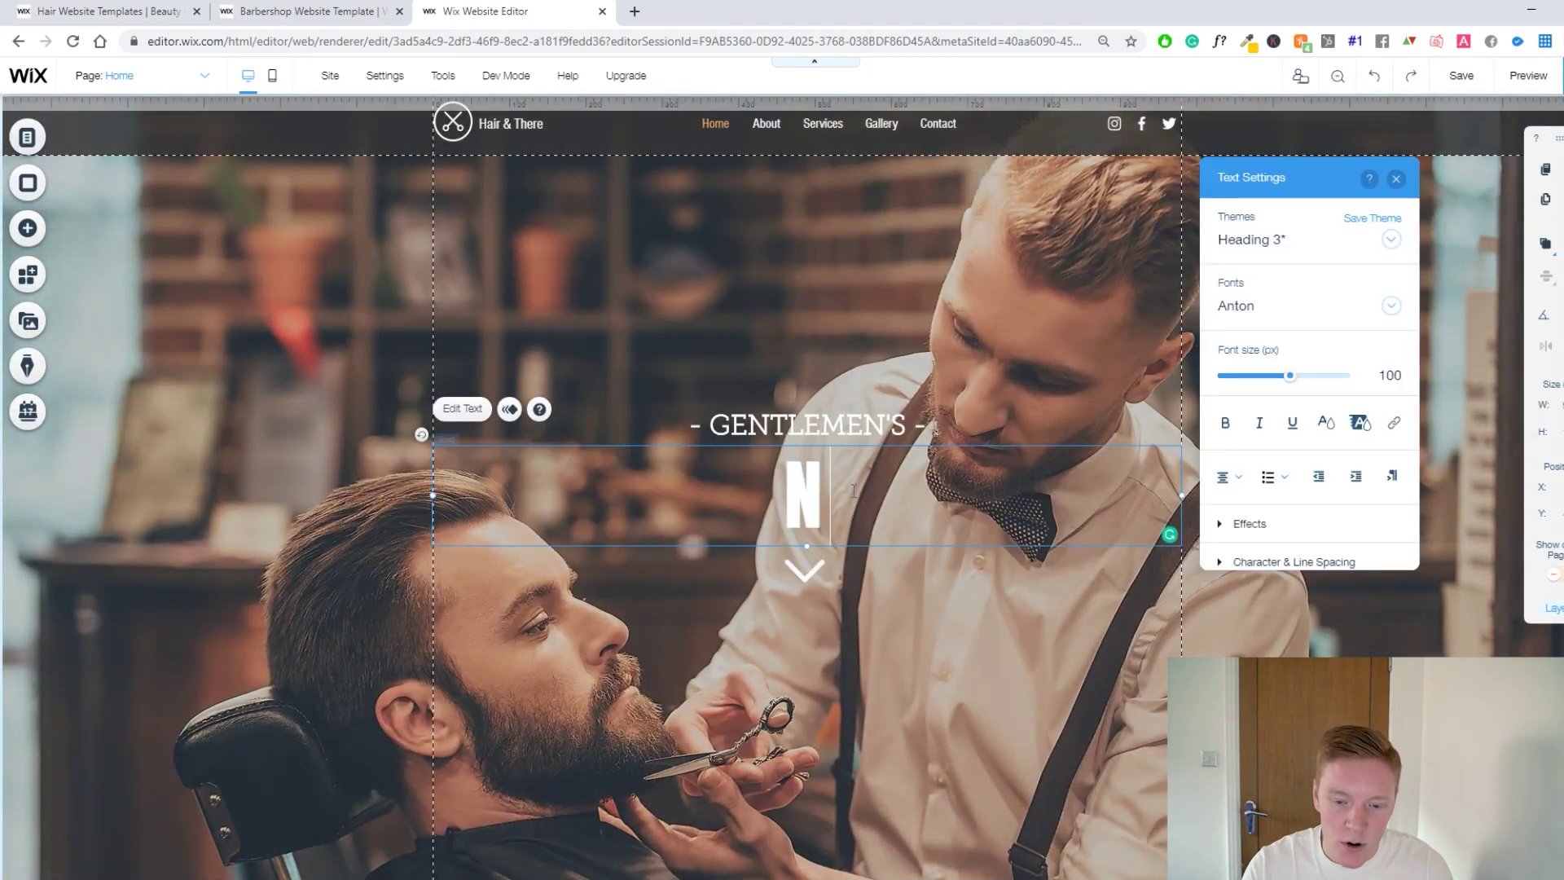
{"action": "type", "text": "EW YORK "}
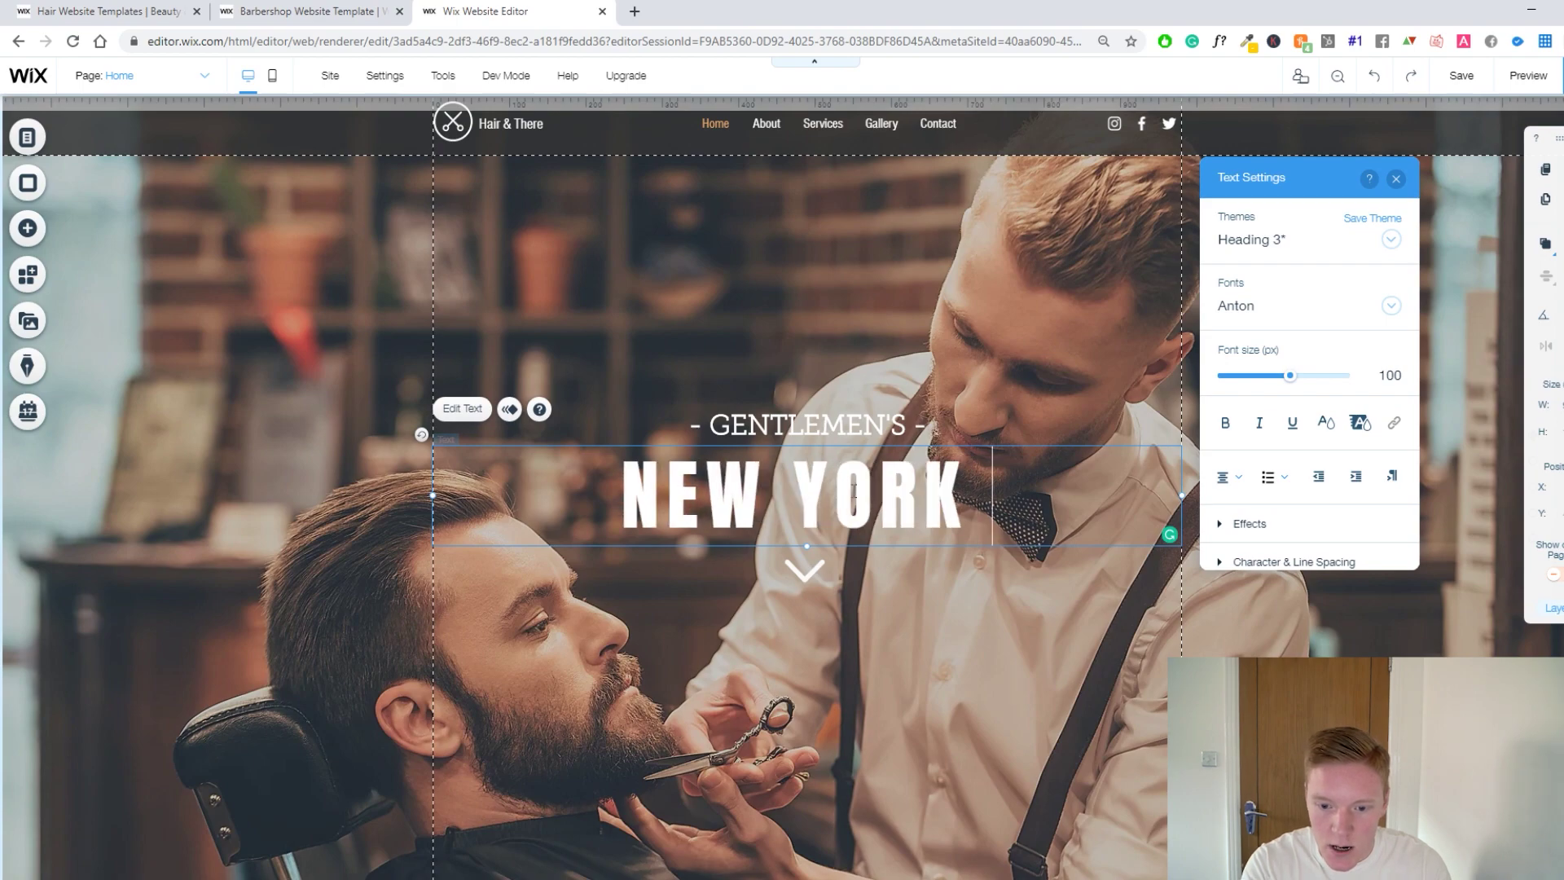
{"action": "type", "text": "BARBER"}
{"action": "key", "text": "Escape"}
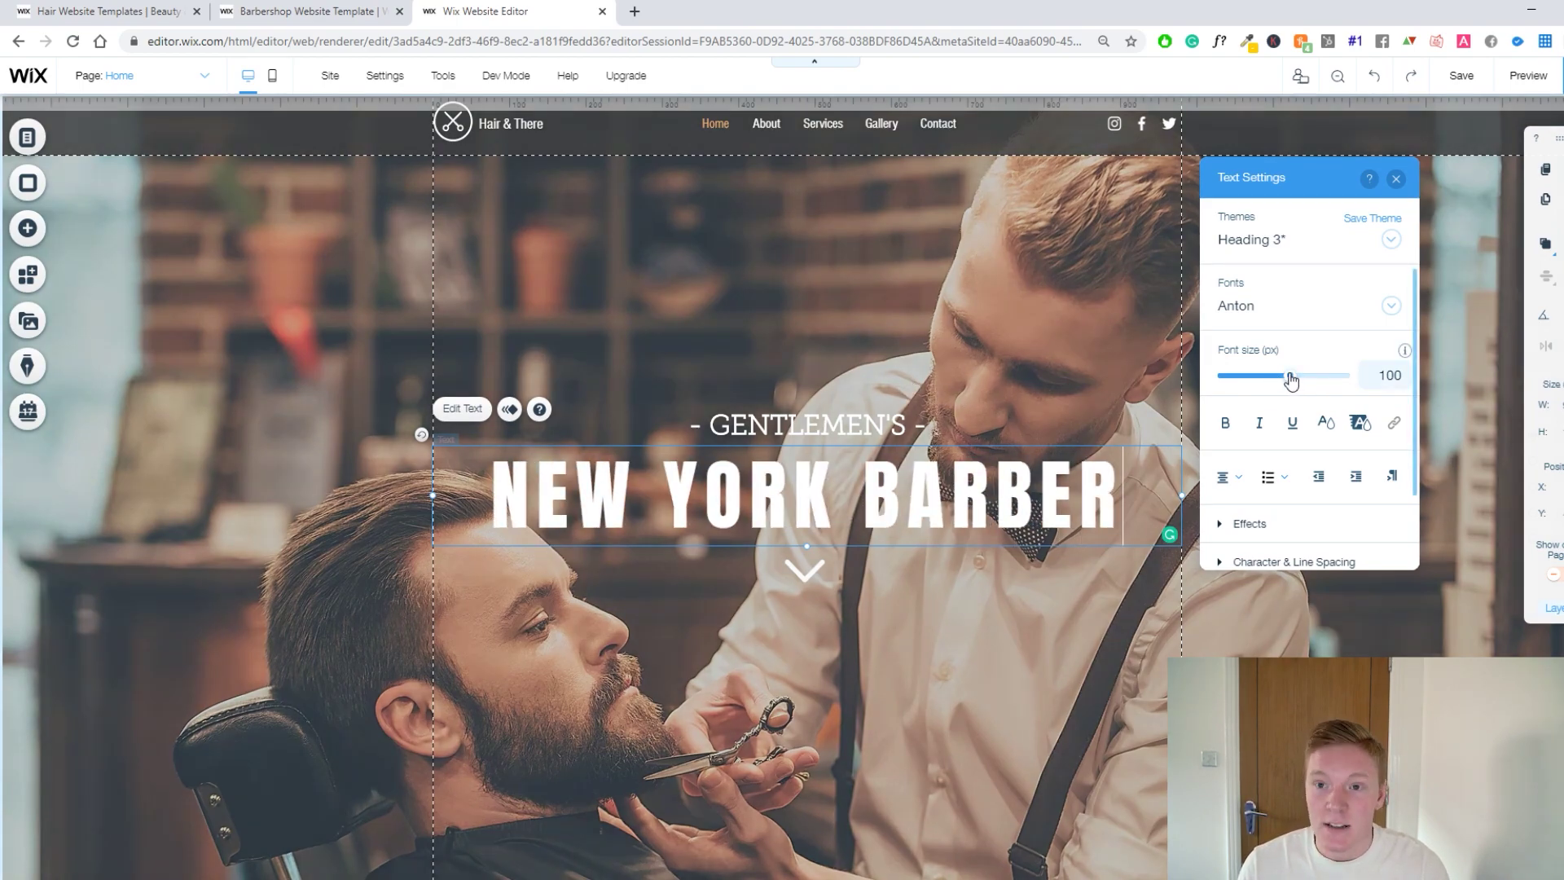
Reduce the font size of the NEW YORK BARBER heading to 79 px.
{"action": "left_click_drag", "start_coordinate": [1292, 377], "coordinate": [1276, 385]}
{"action": "double_click", "coordinate": [956, 484]}
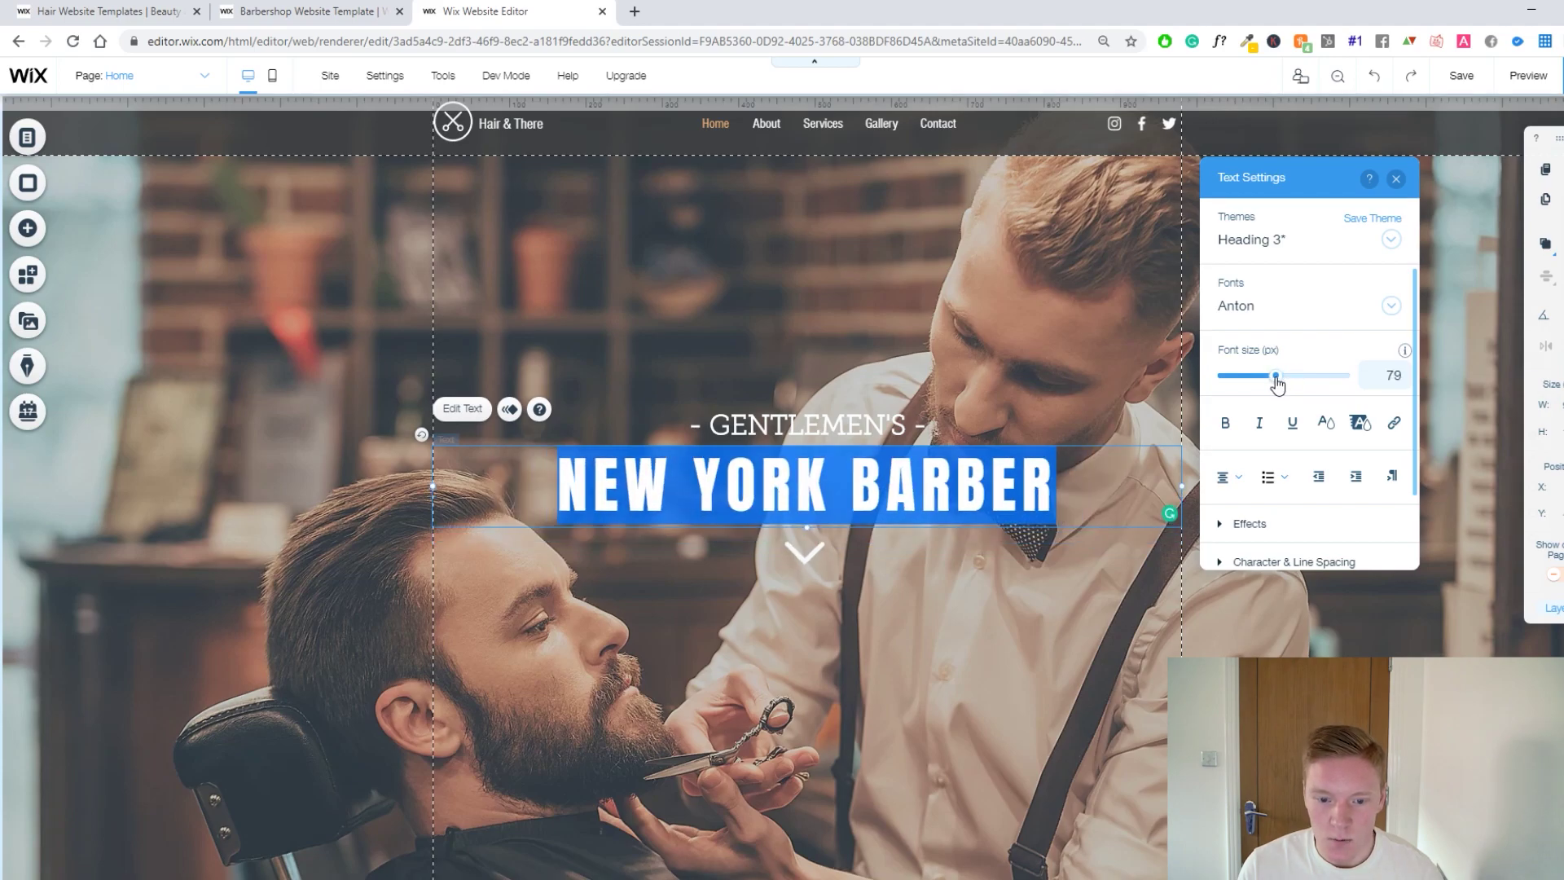
{"action": "left_click", "coordinate": [1025, 377]}
{"action": "scroll", "coordinate": [1023, 399], "scroll_direction": "down", "scroll_amount": 2}
{"action": "scroll", "coordinate": [1019, 414], "scroll_direction": "up", "scroll_amount": 2}
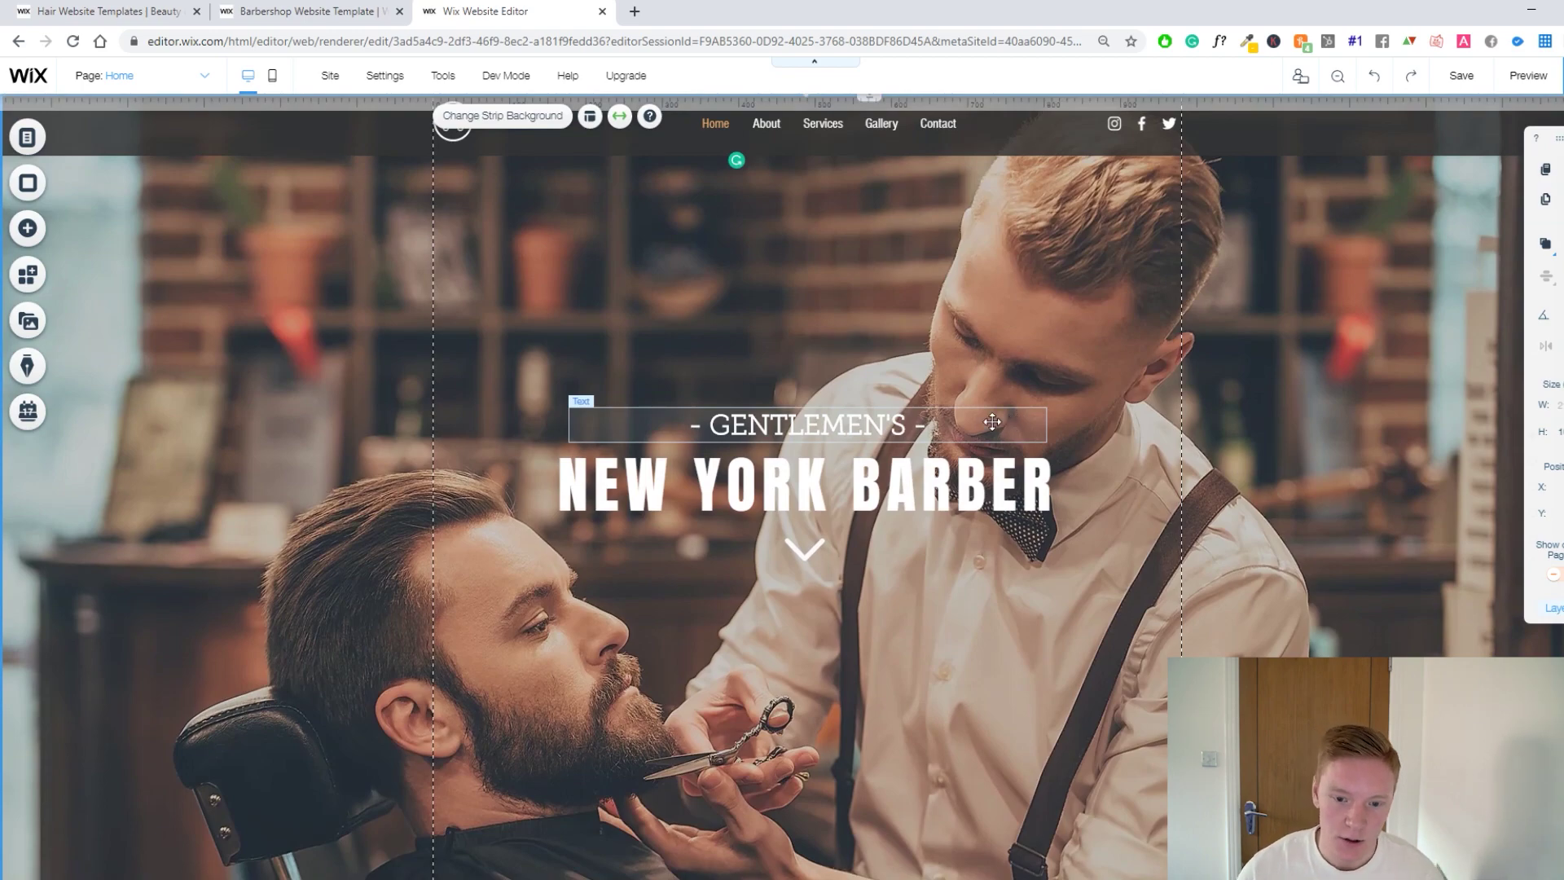
Look at the text settings and color choices for the GENTLEMEN'S subtitle above the hero heading.
{"action": "double_click", "coordinate": [867, 424]}
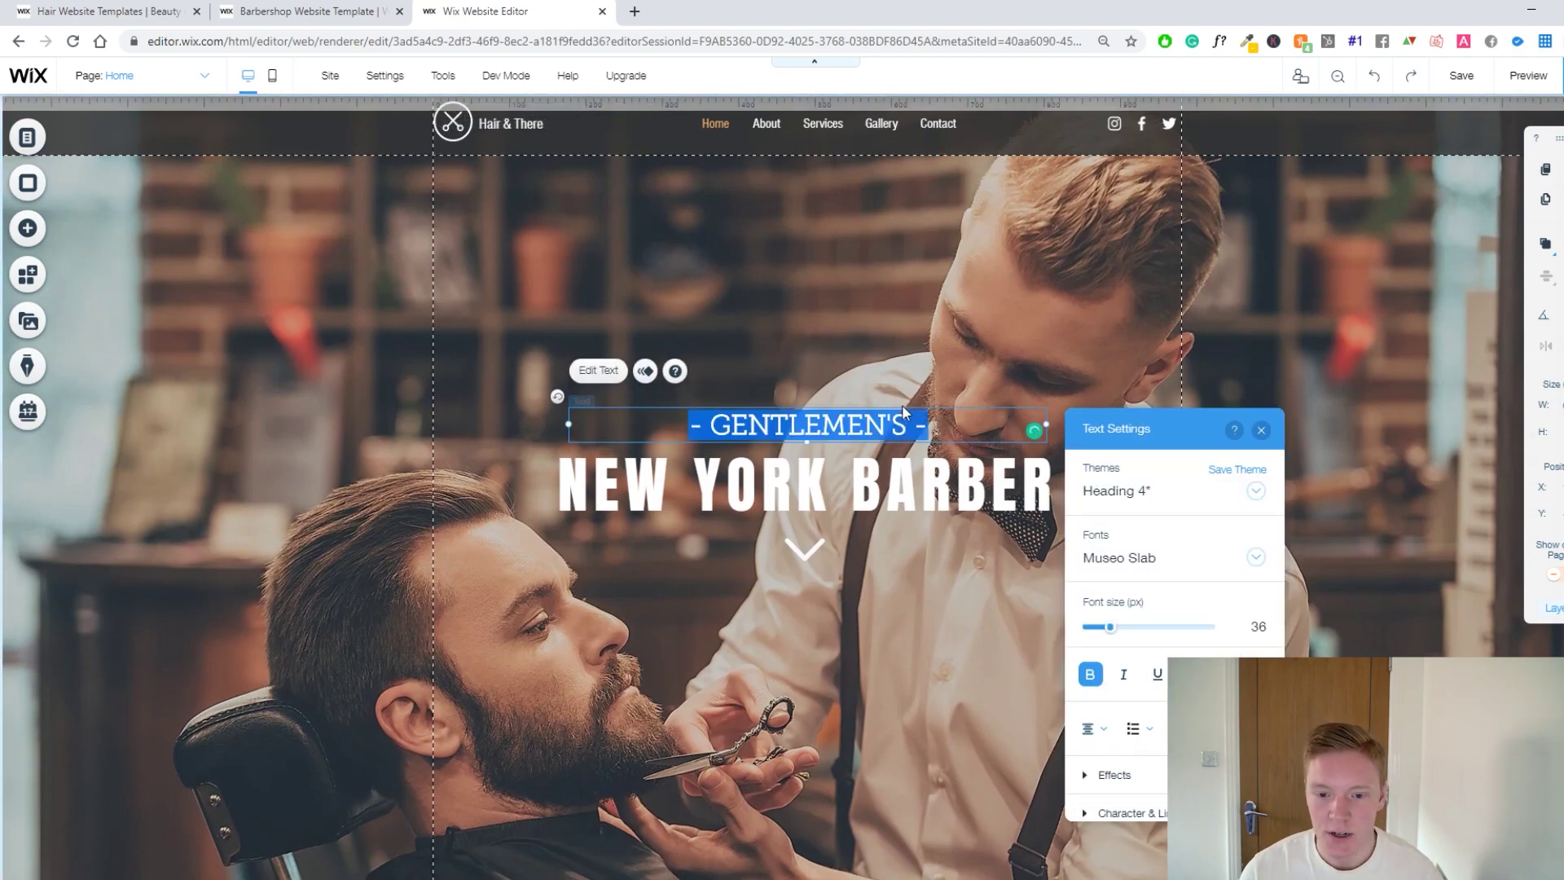
{"action": "left_click", "coordinate": [876, 381]}
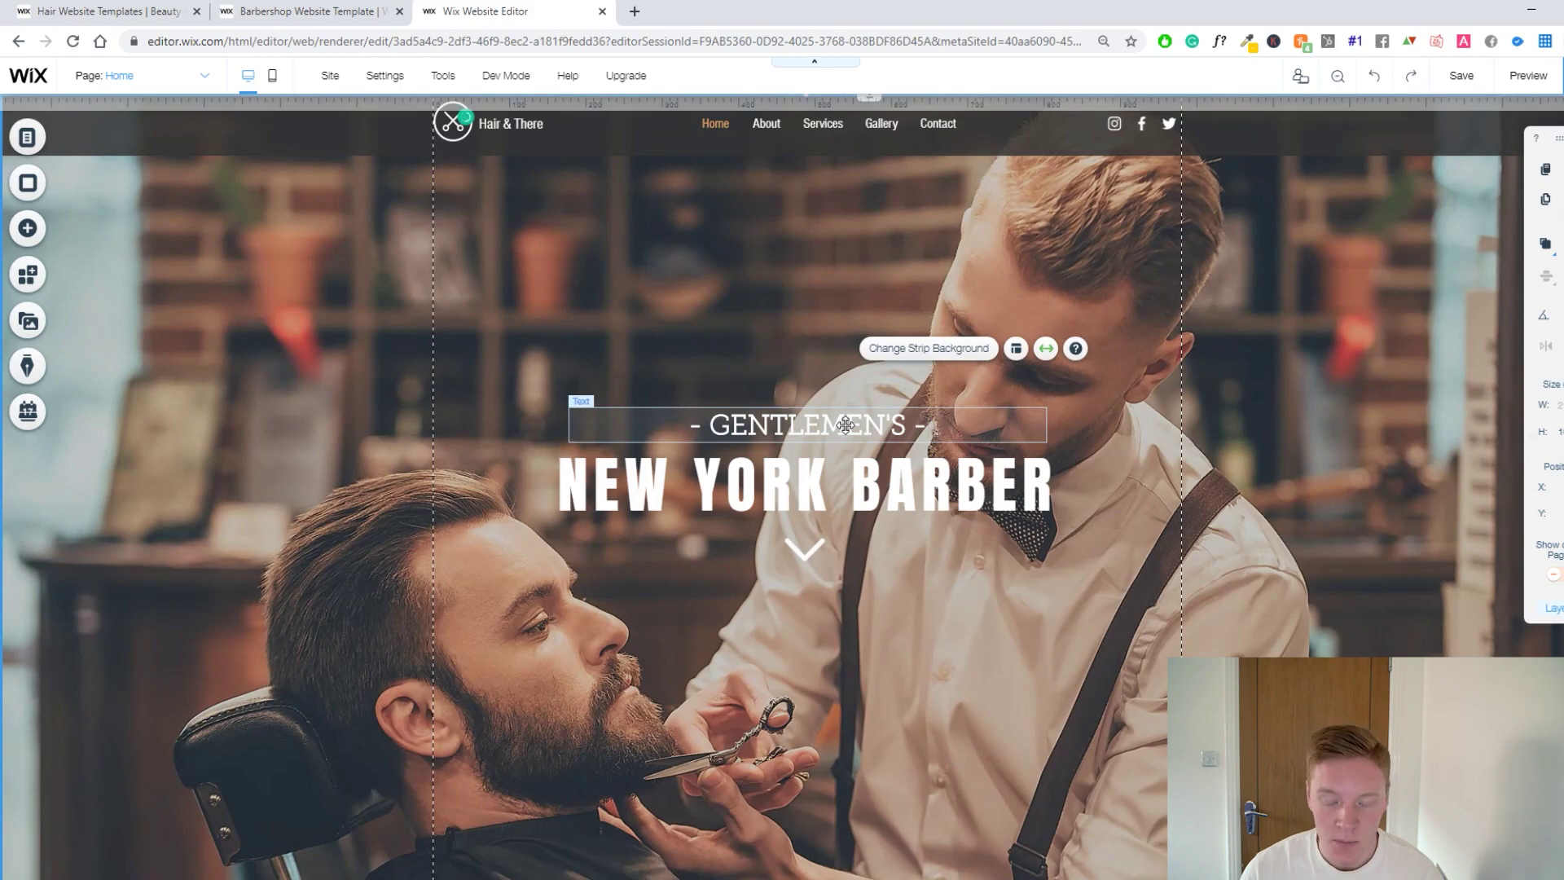
{"action": "double_click", "coordinate": [845, 424]}
{"action": "left_click", "coordinate": [838, 367]}
{"action": "left_click", "coordinate": [854, 425]}
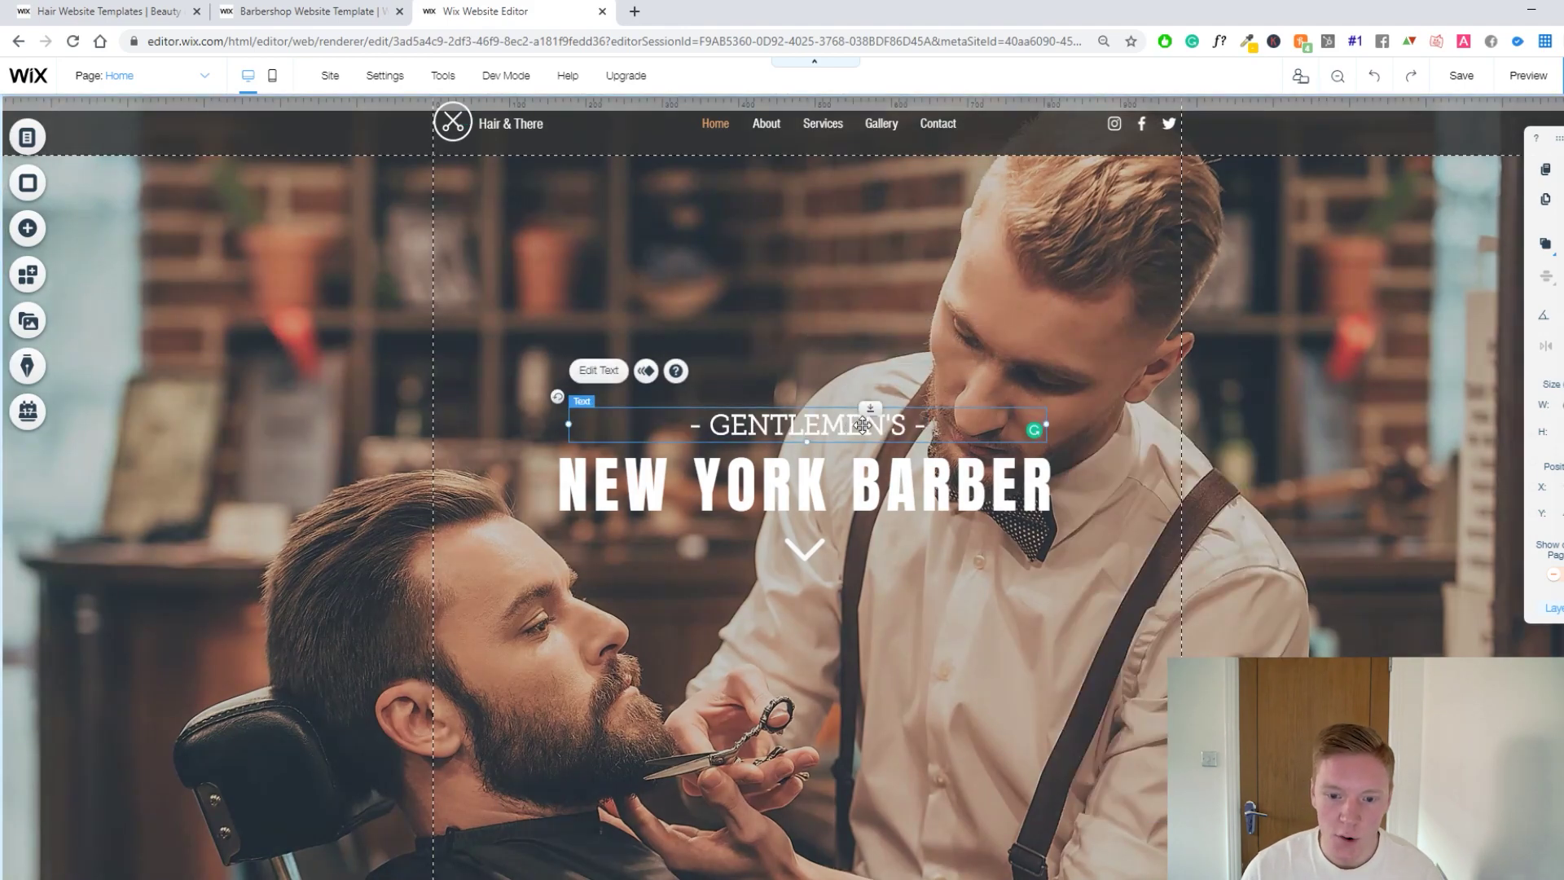
{"action": "left_click", "coordinate": [601, 371]}
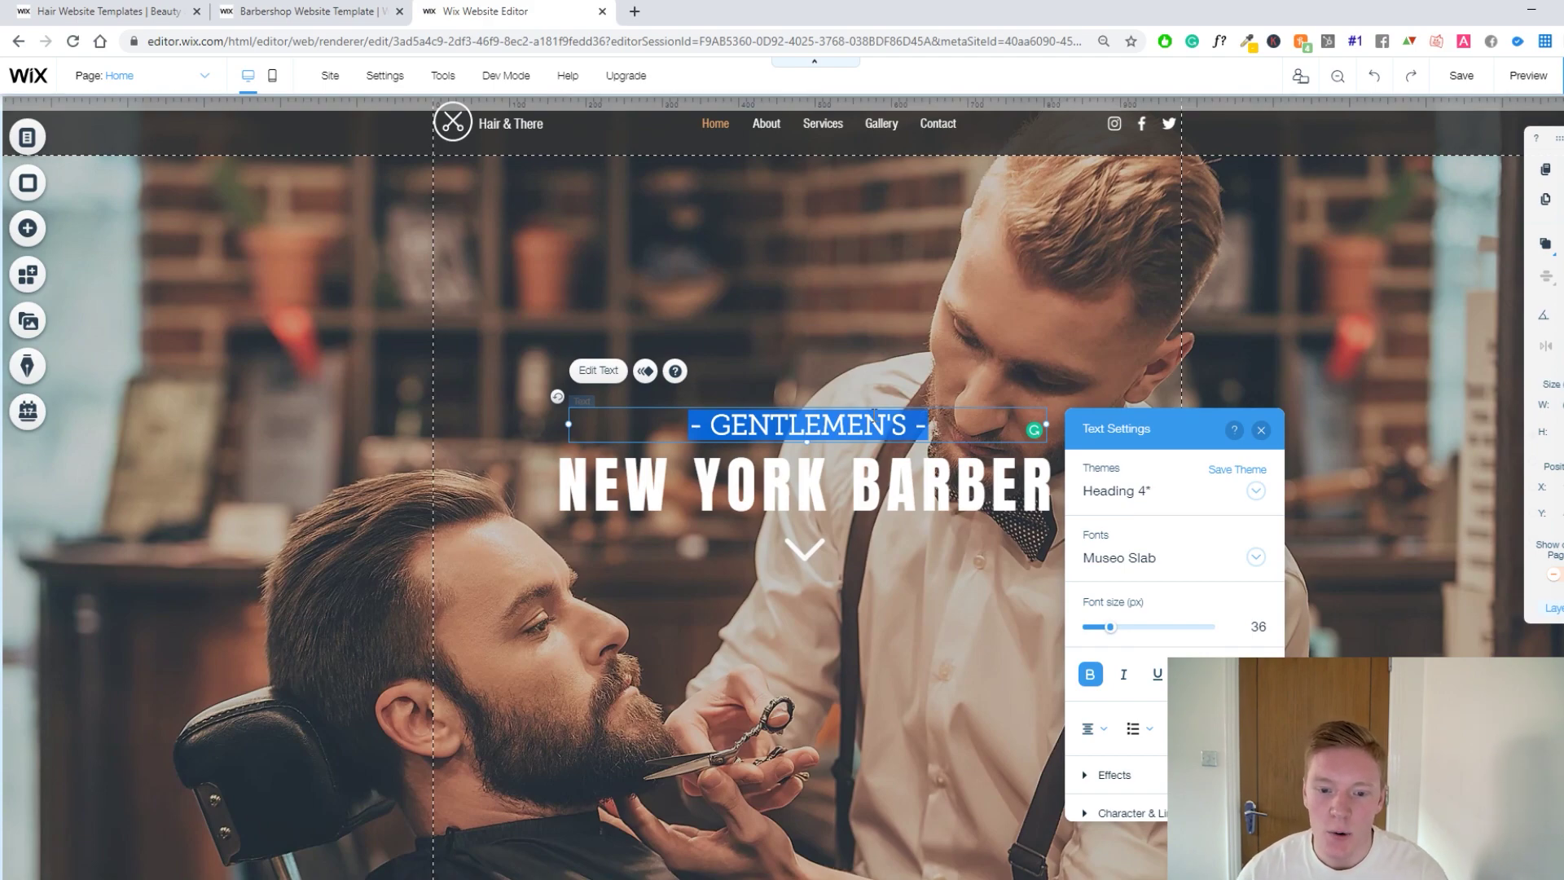
{"action": "left_click", "coordinate": [1189, 675]}
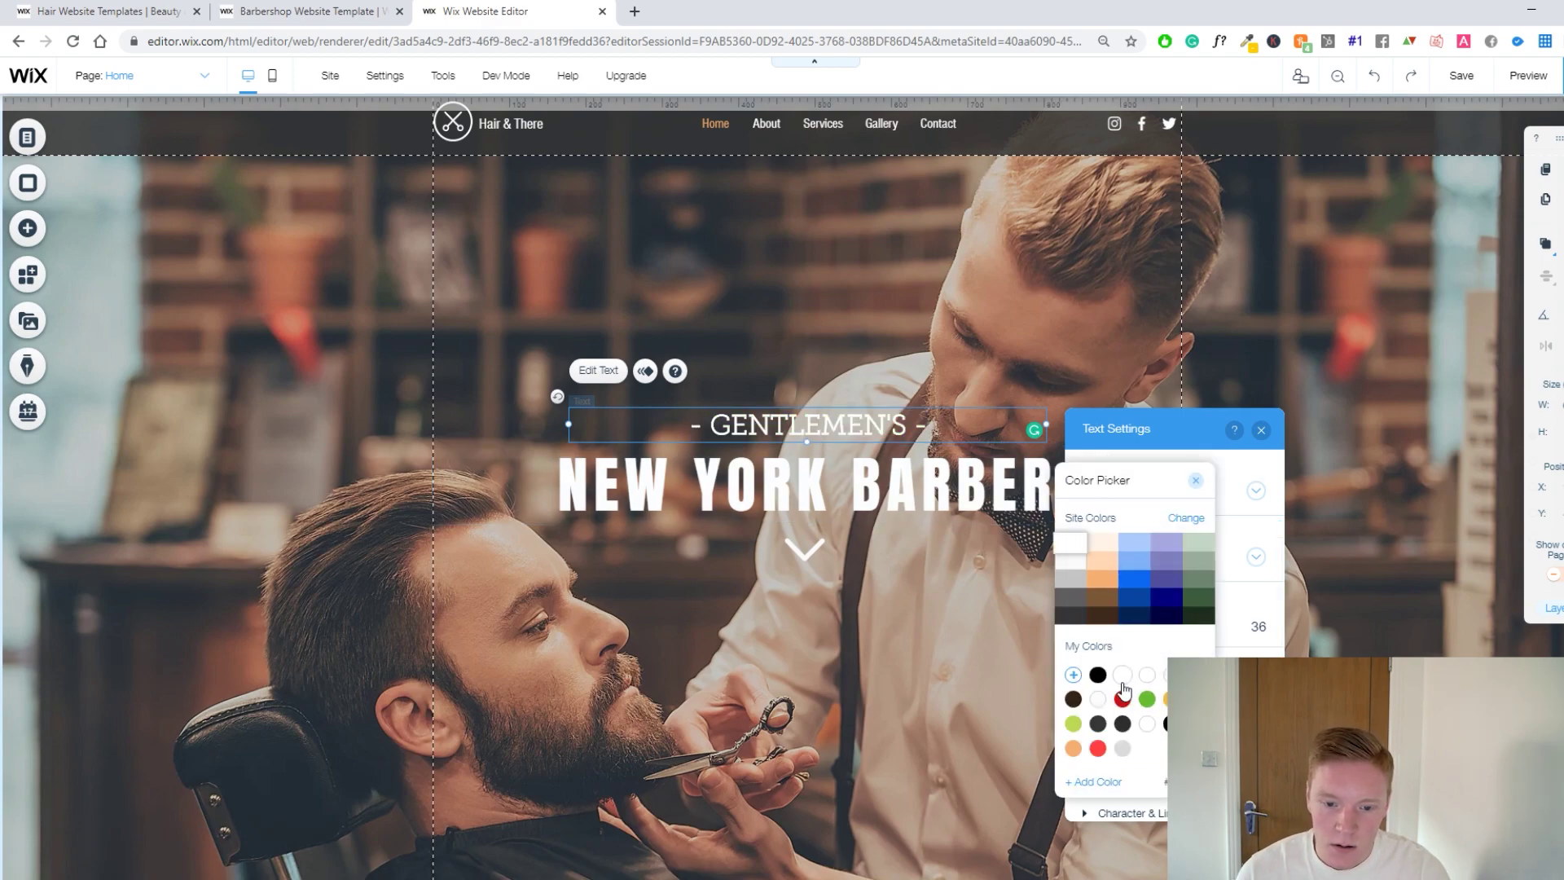
Change the word GENTLEMEN in the hero subtitle to DOG so that it reads "- DOG'S -".
{"action": "left_click", "coordinate": [880, 428]}
{"action": "left_click_drag", "start_coordinate": [888, 424], "coordinate": [714, 425]}
{"action": "type", "text": "lad"}
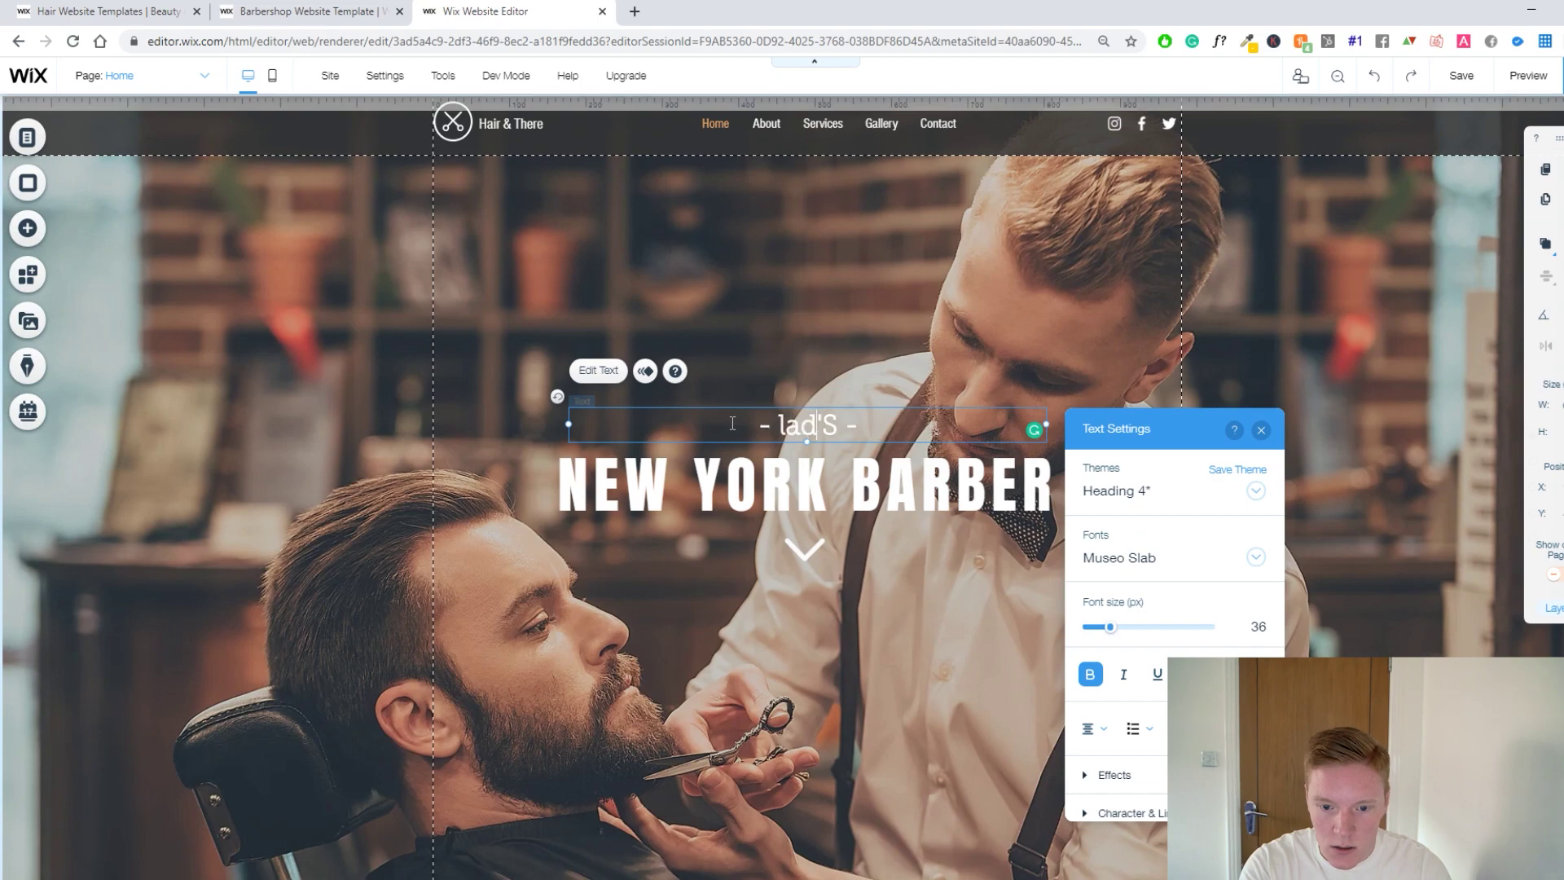
{"action": "key", "text": "BackSpace"}
{"action": "key", "text": "BackSpace"}
{"action": "key", "text": "BackSpace"}
{"action": "type", "text": "DOG"}
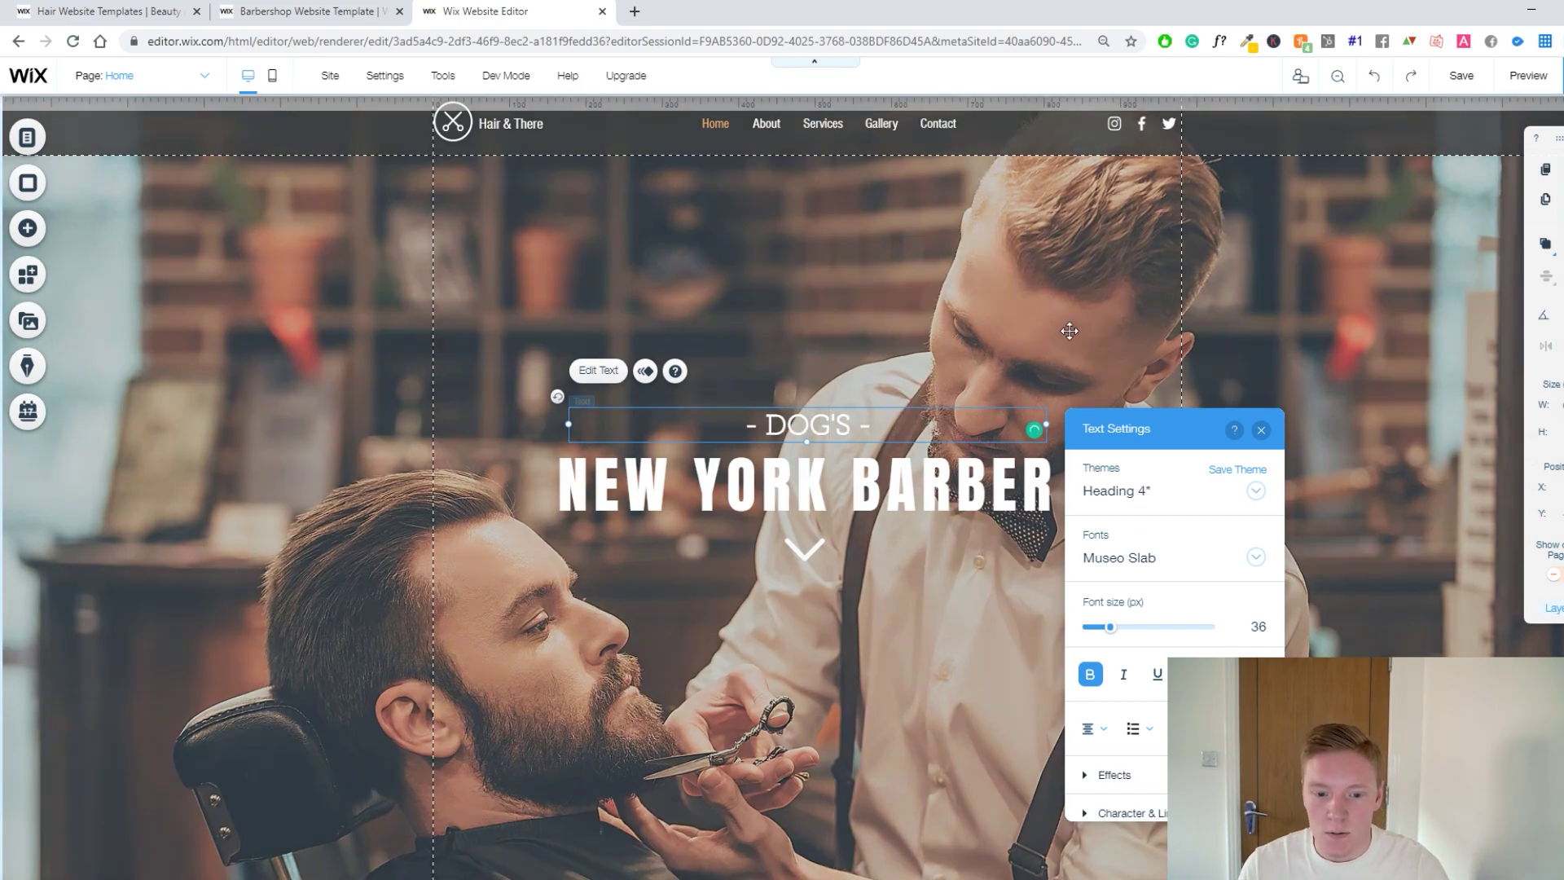
{"action": "left_click", "coordinate": [1068, 334]}
{"action": "scroll", "coordinate": [1092, 399], "scroll_direction": "down", "scroll_amount": 1}
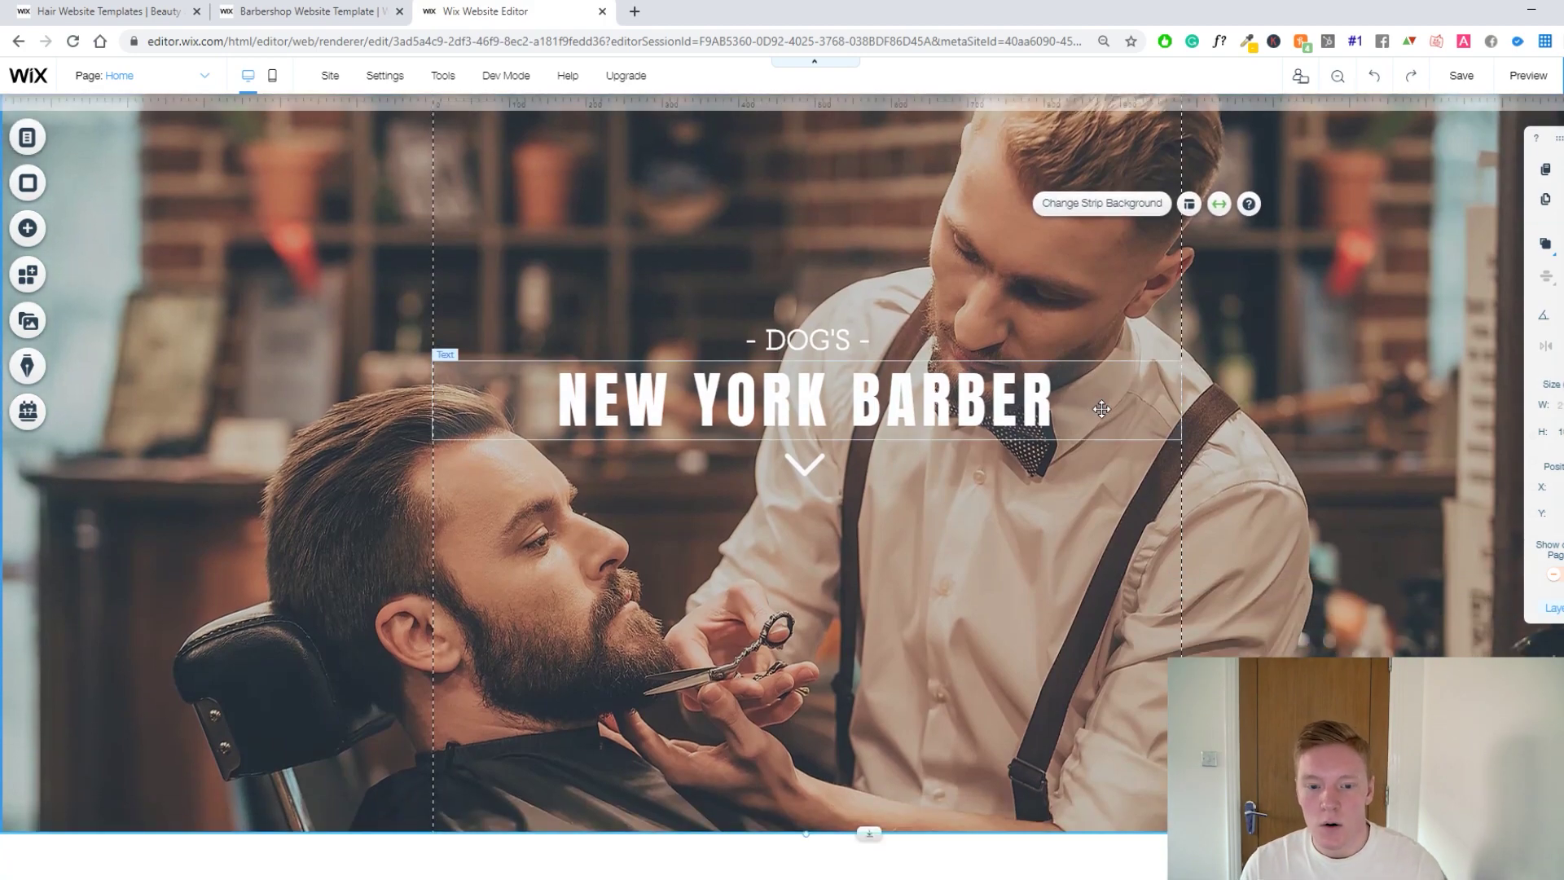
{"action": "scroll", "coordinate": [1102, 409], "scroll_direction": "up", "scroll_amount": 1}
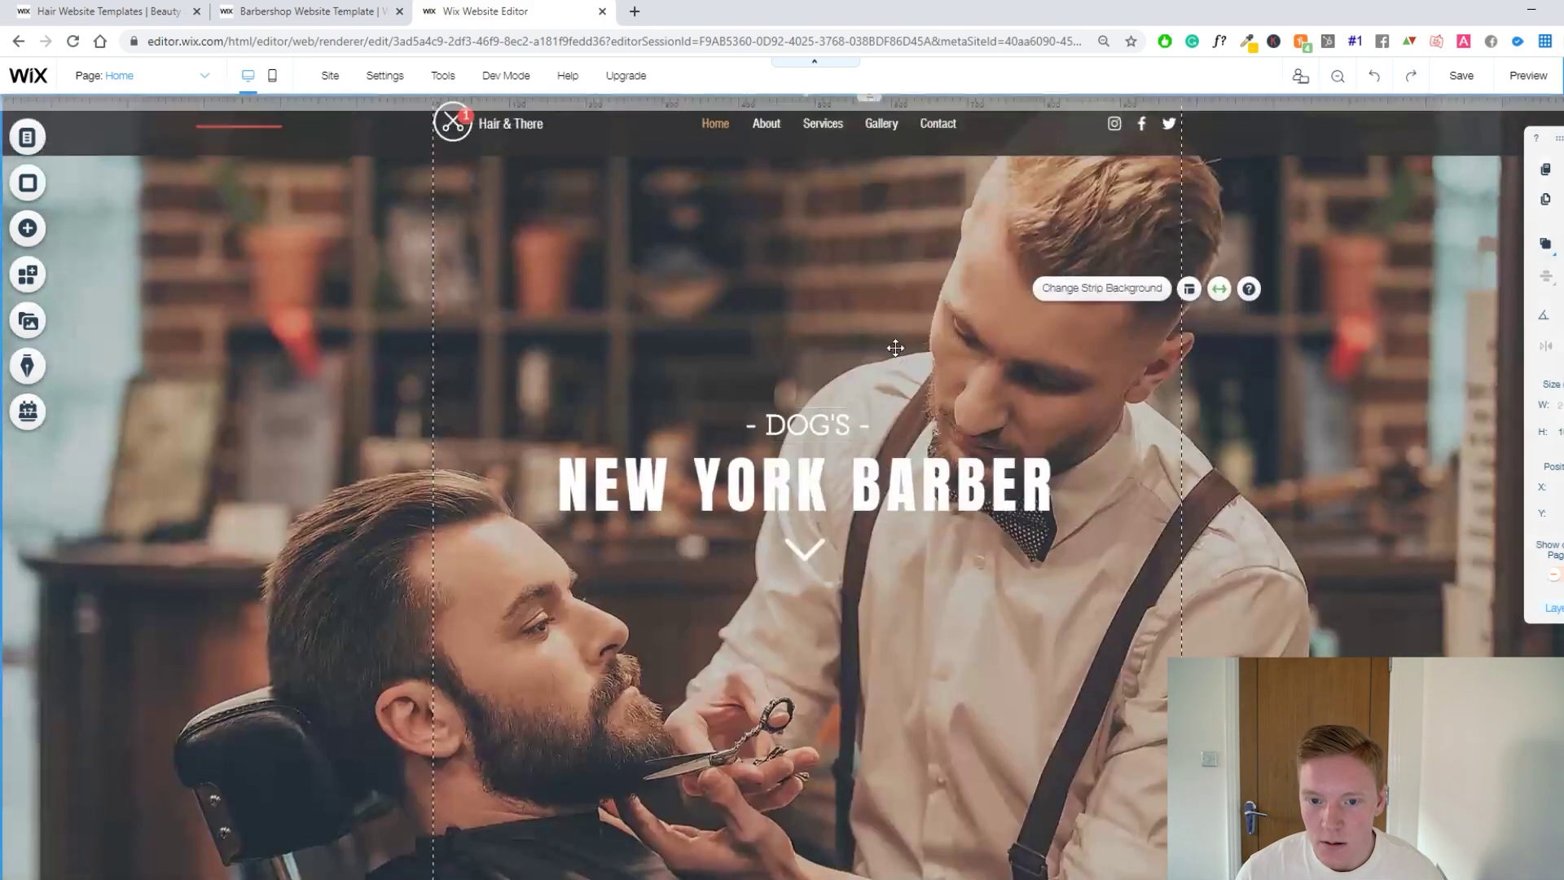
{"action": "left_click", "coordinate": [1135, 124]}
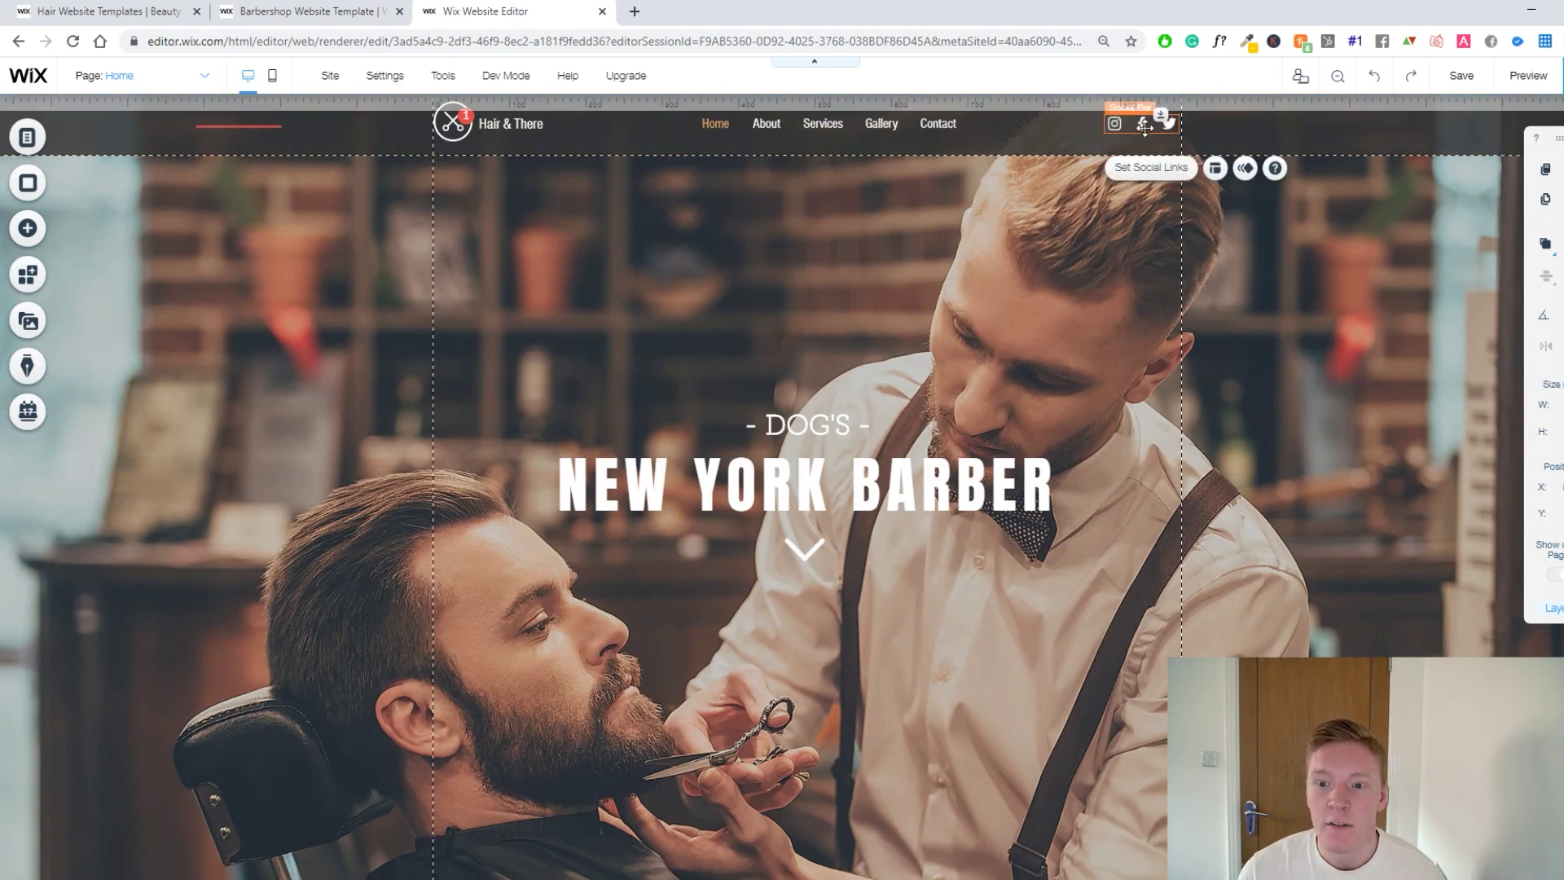
{"action": "left_click", "coordinate": [1163, 170]}
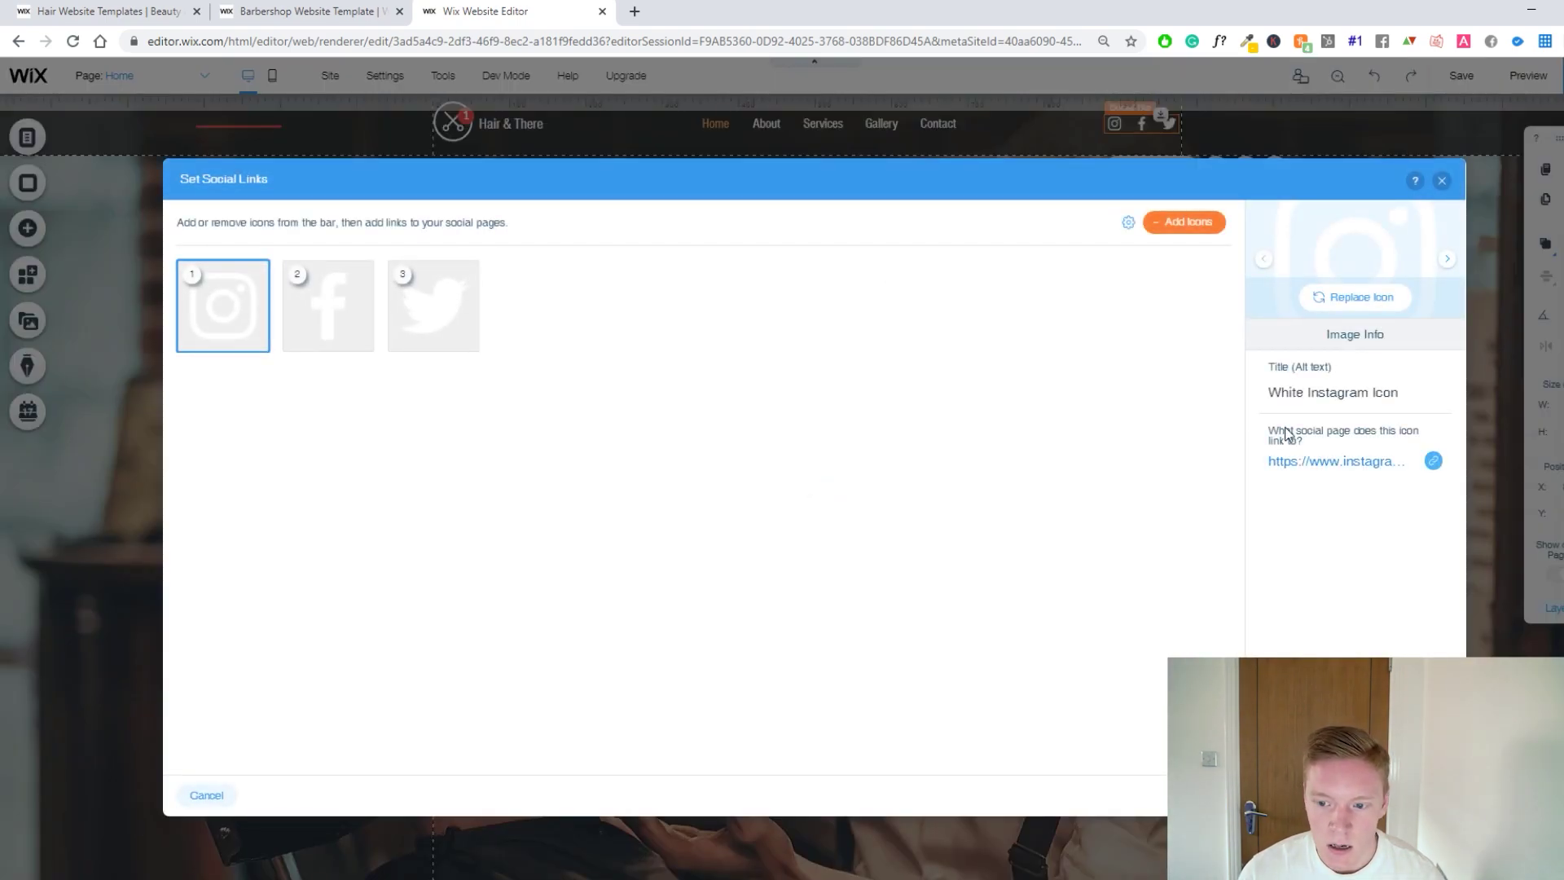
{"action": "left_click", "coordinate": [1354, 470]}
{"action": "left_click_drag", "start_coordinate": [872, 327], "coordinate": [710, 312]}
{"action": "left_click", "coordinate": [808, 377]}
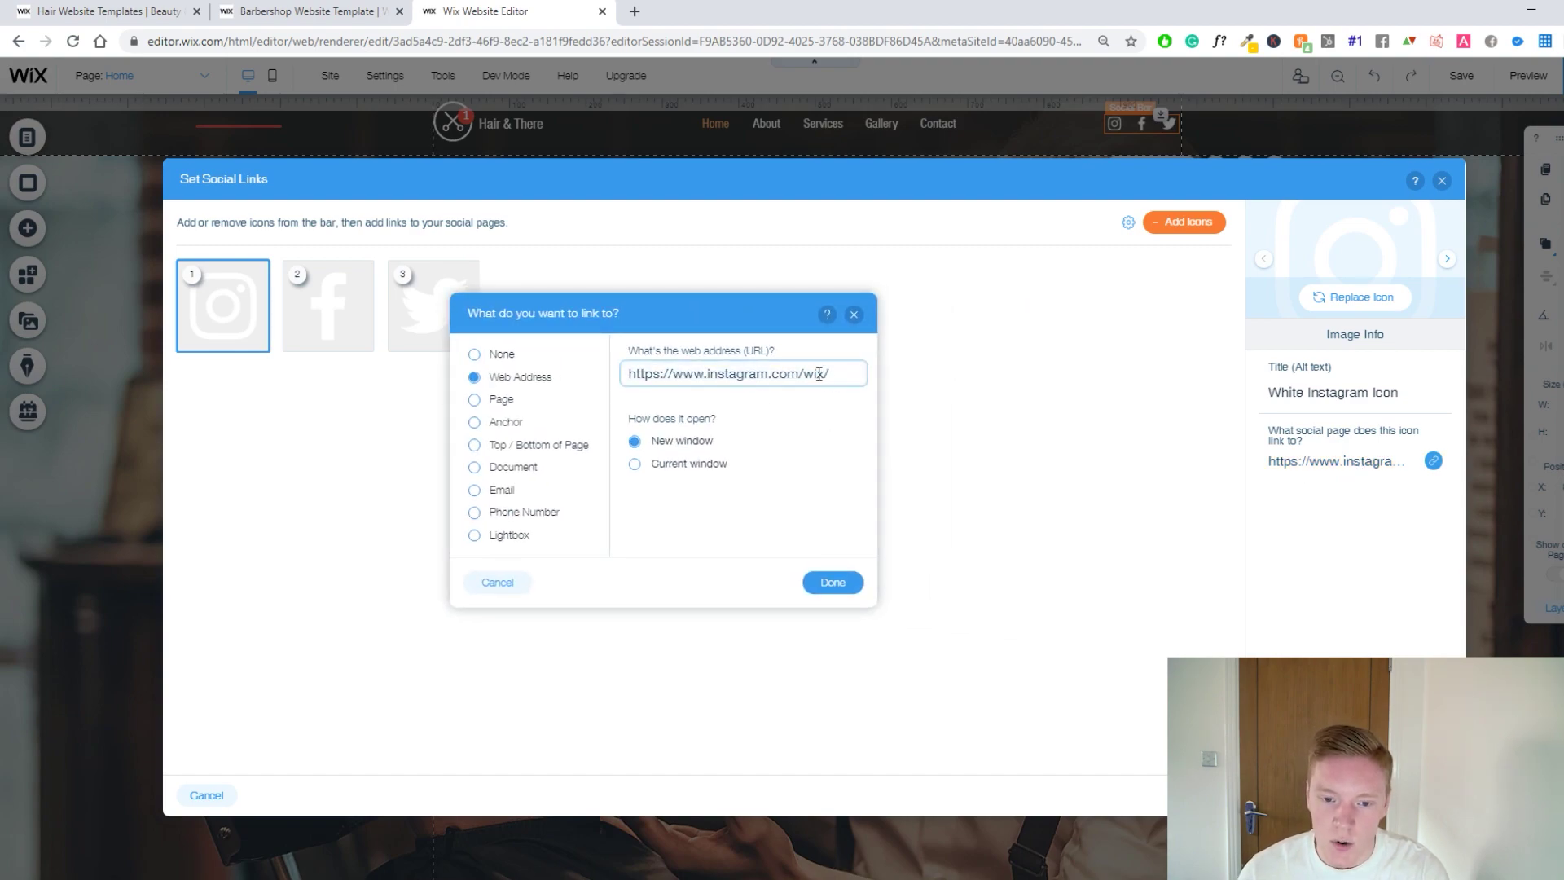
{"action": "left_click_drag", "start_coordinate": [829, 375], "coordinate": [805, 373]}
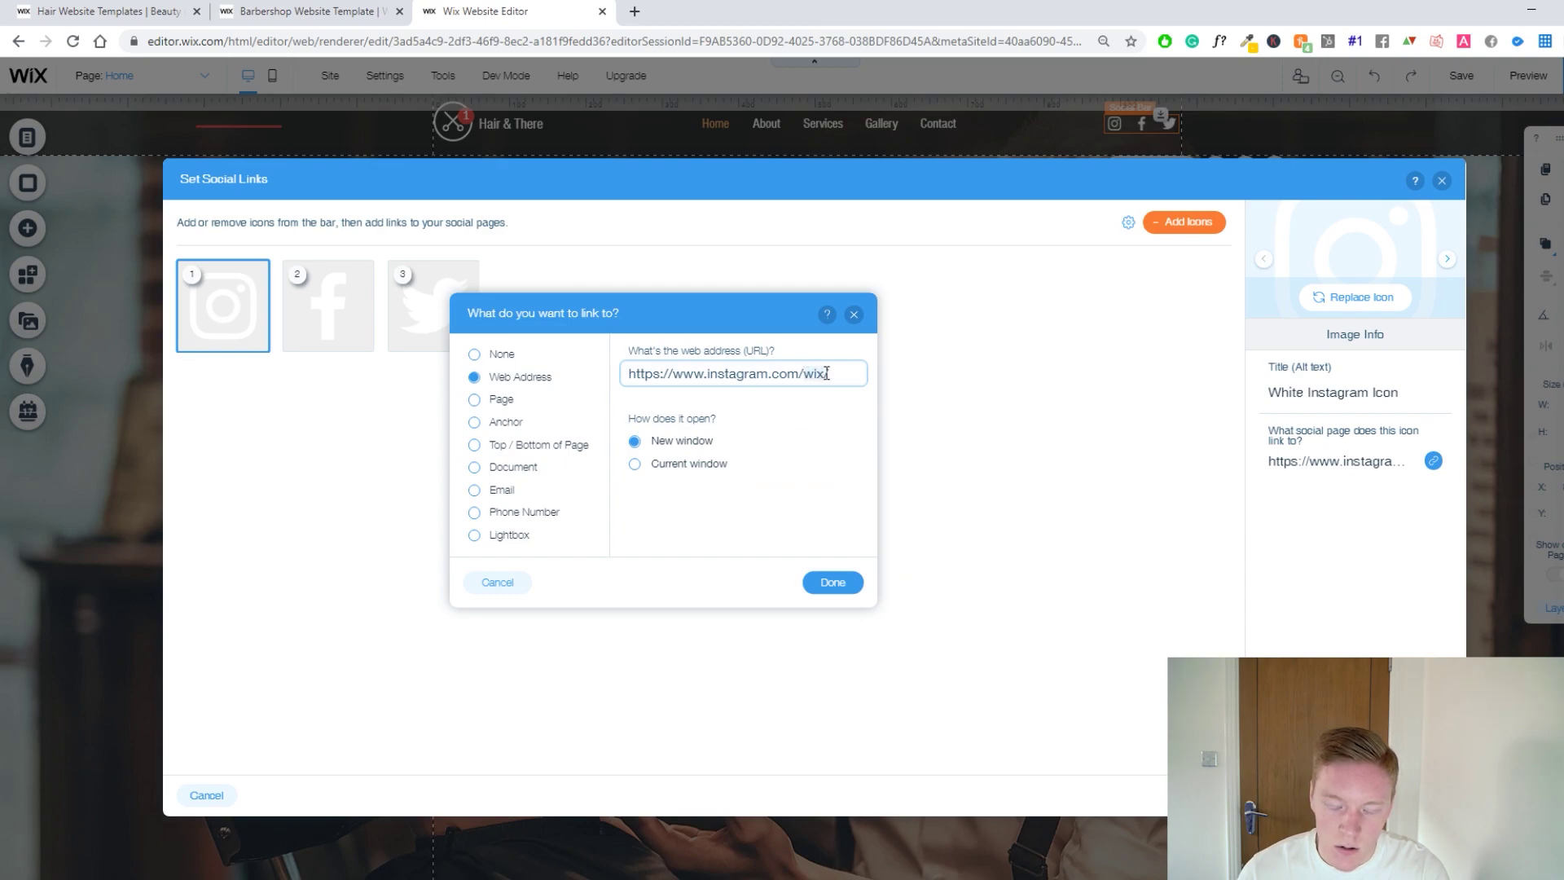
{"action": "type", "text": "newyorkdo"}
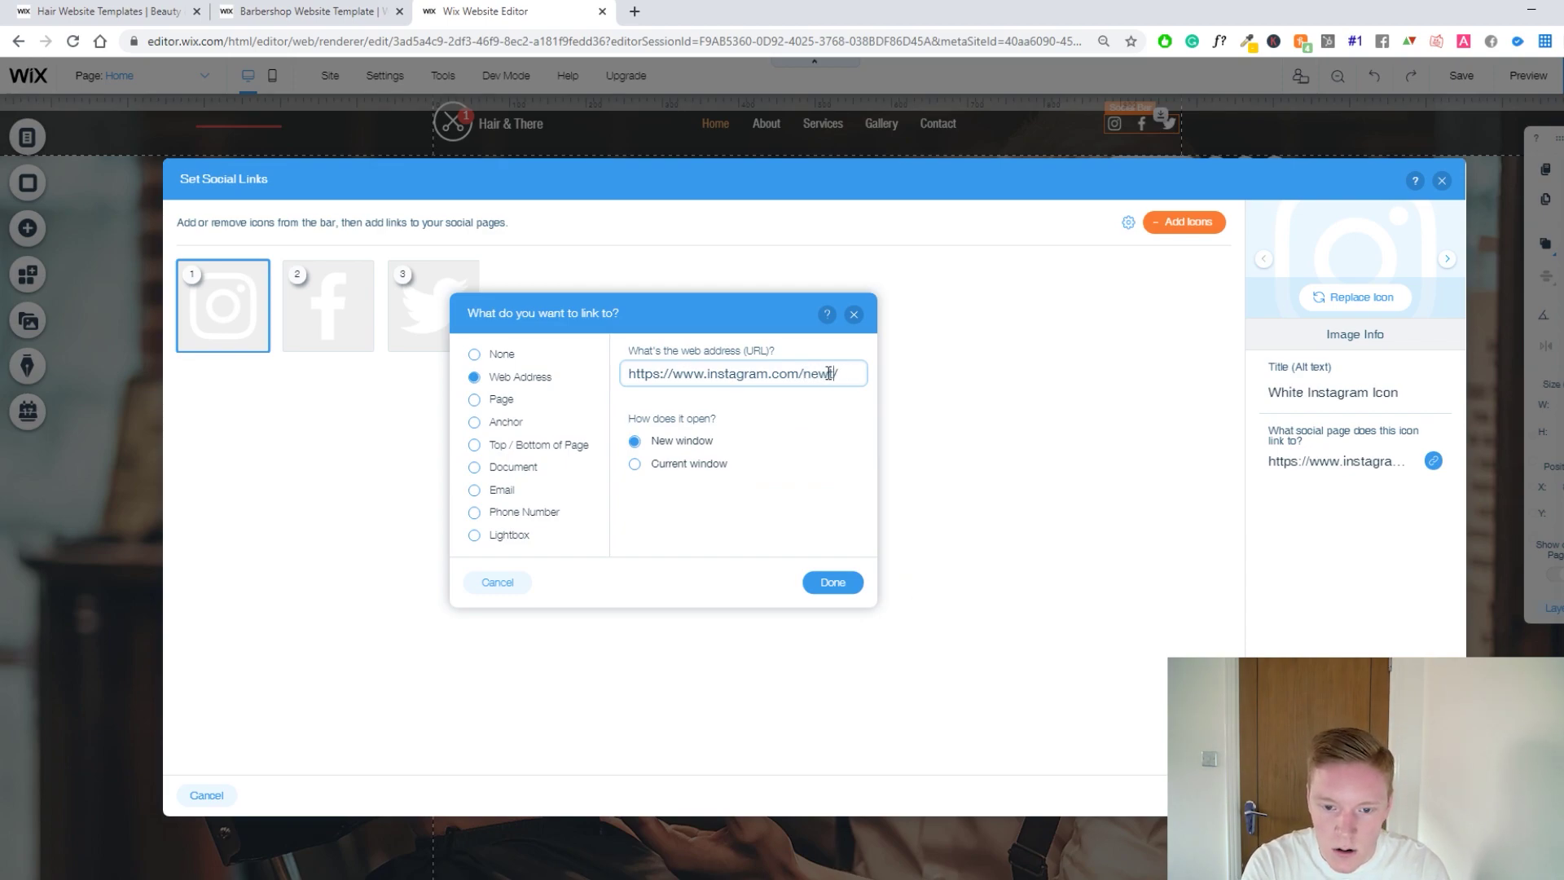
{"action": "type", "text": "gbarbers"}
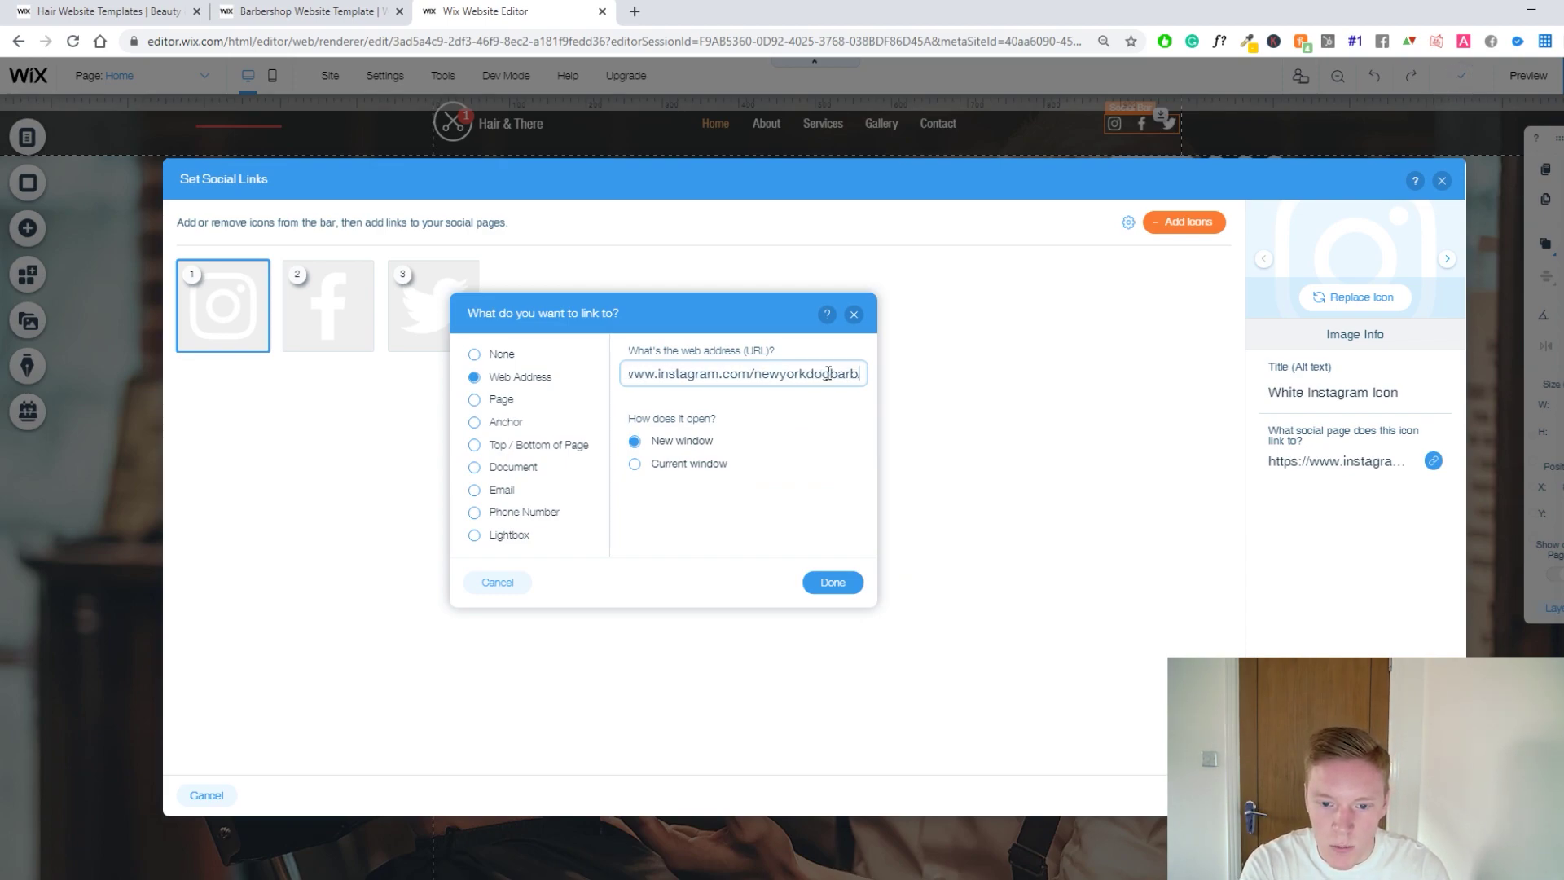
{"action": "left_click", "coordinate": [840, 572]}
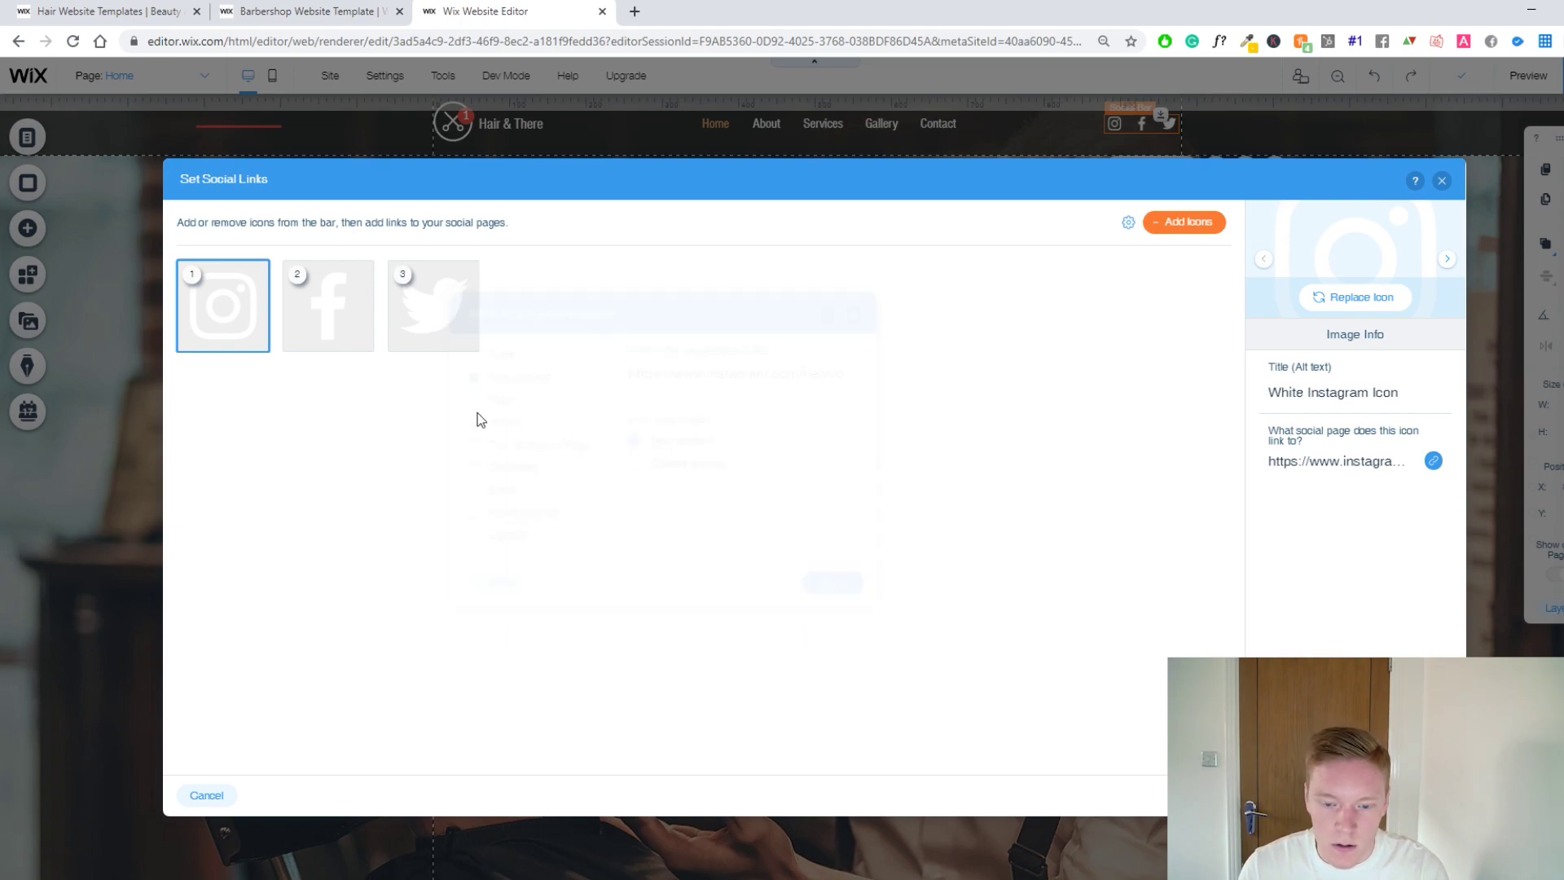
{"action": "left_click", "coordinate": [1424, 795]}
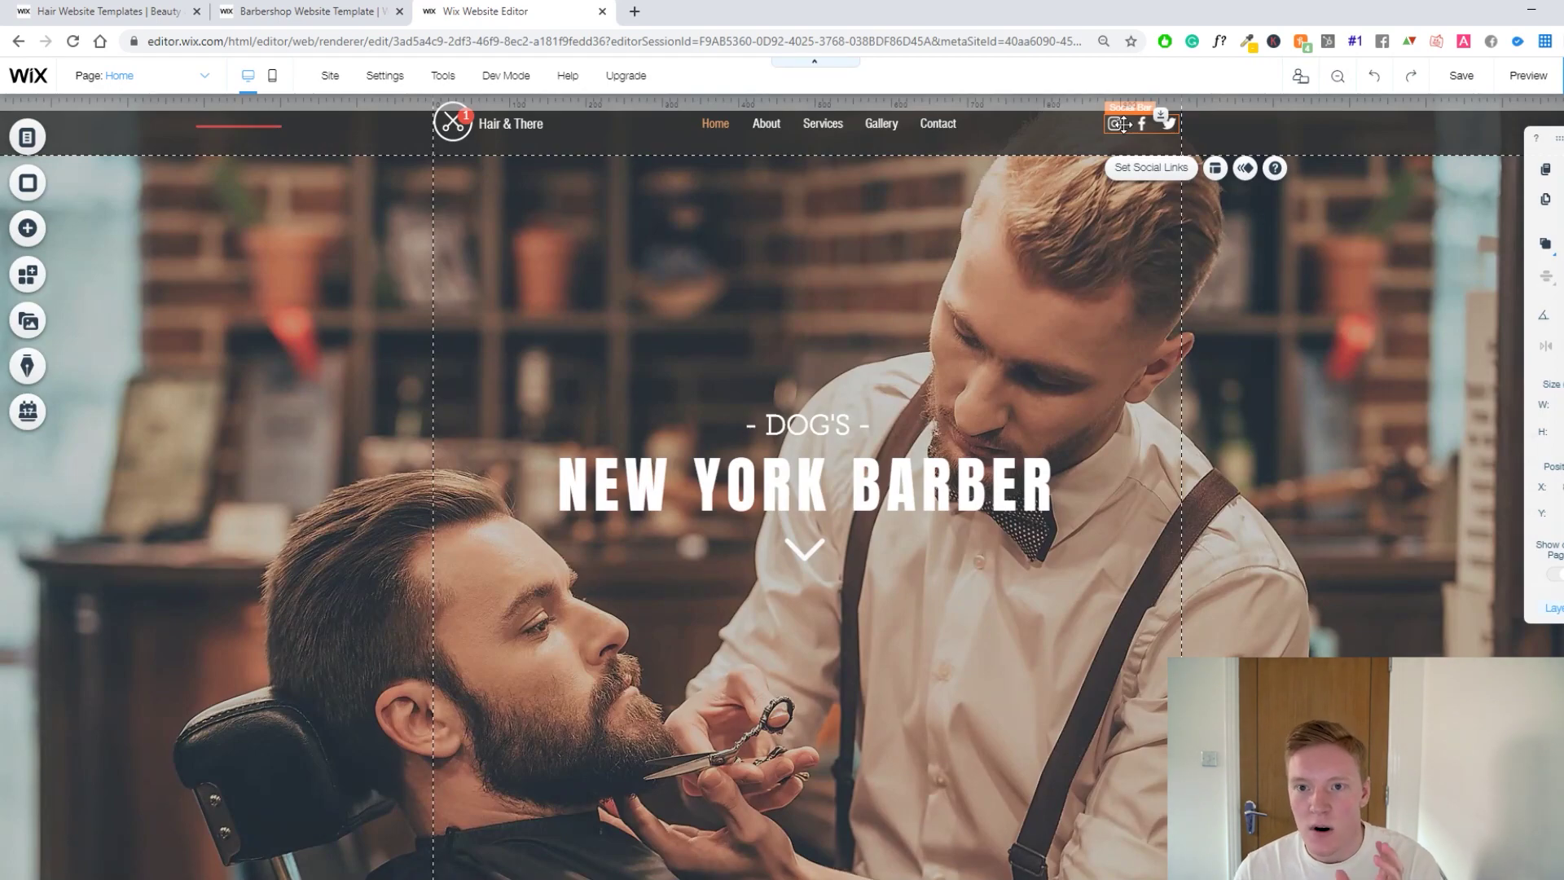
Open the image chooser for the Our Story photo and browse the Media from Wix, Shutterstock and Unsplash collections.
{"action": "scroll", "coordinate": [918, 272], "scroll_direction": "down", "scroll_amount": 10}
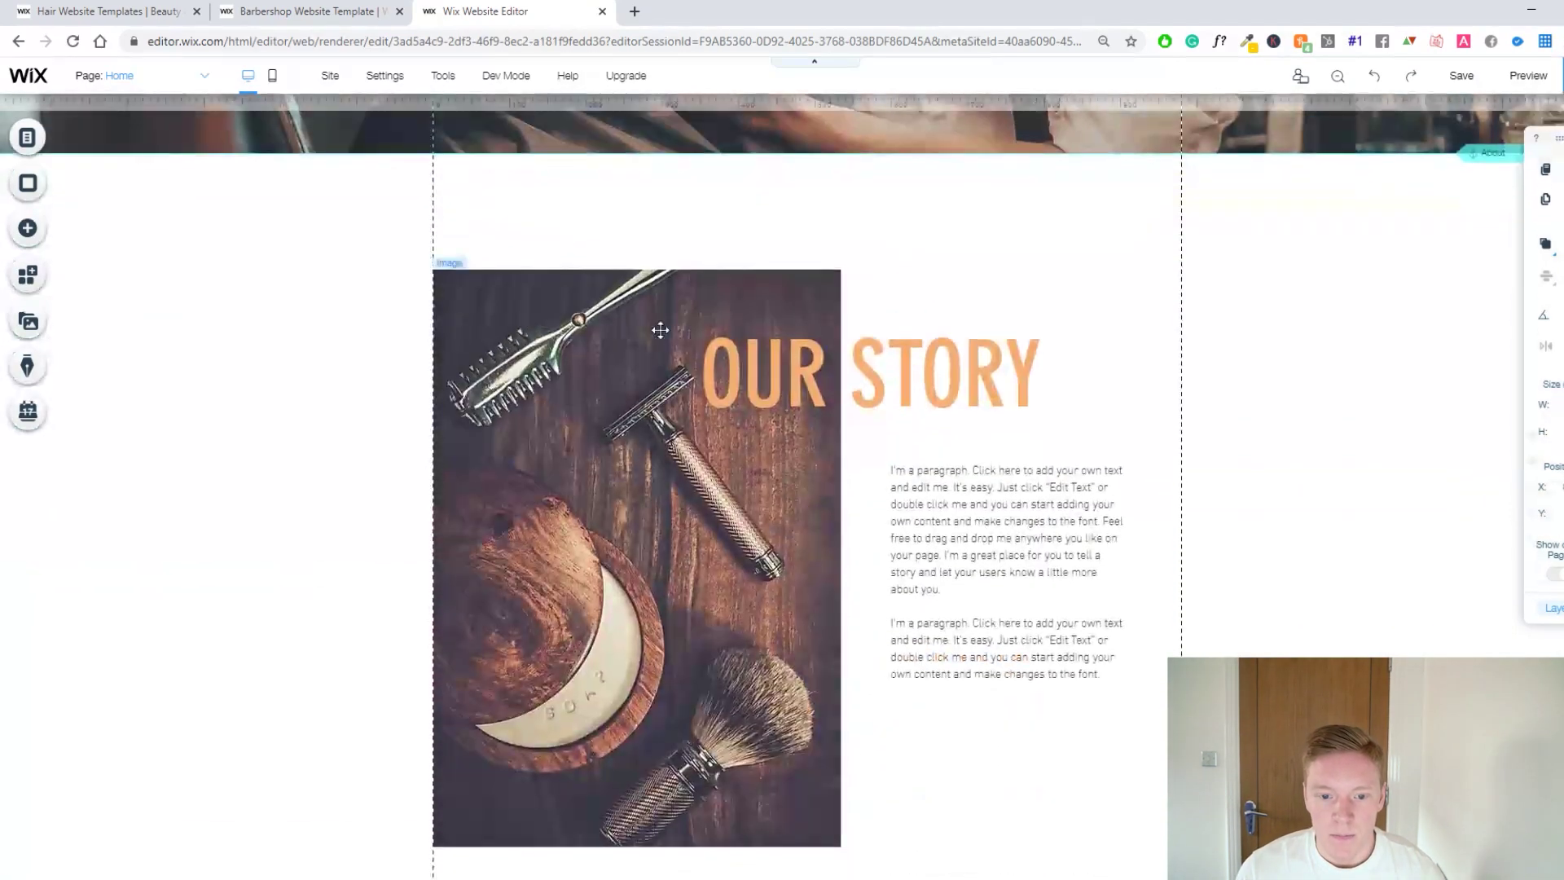
{"action": "left_click", "coordinate": [660, 331]}
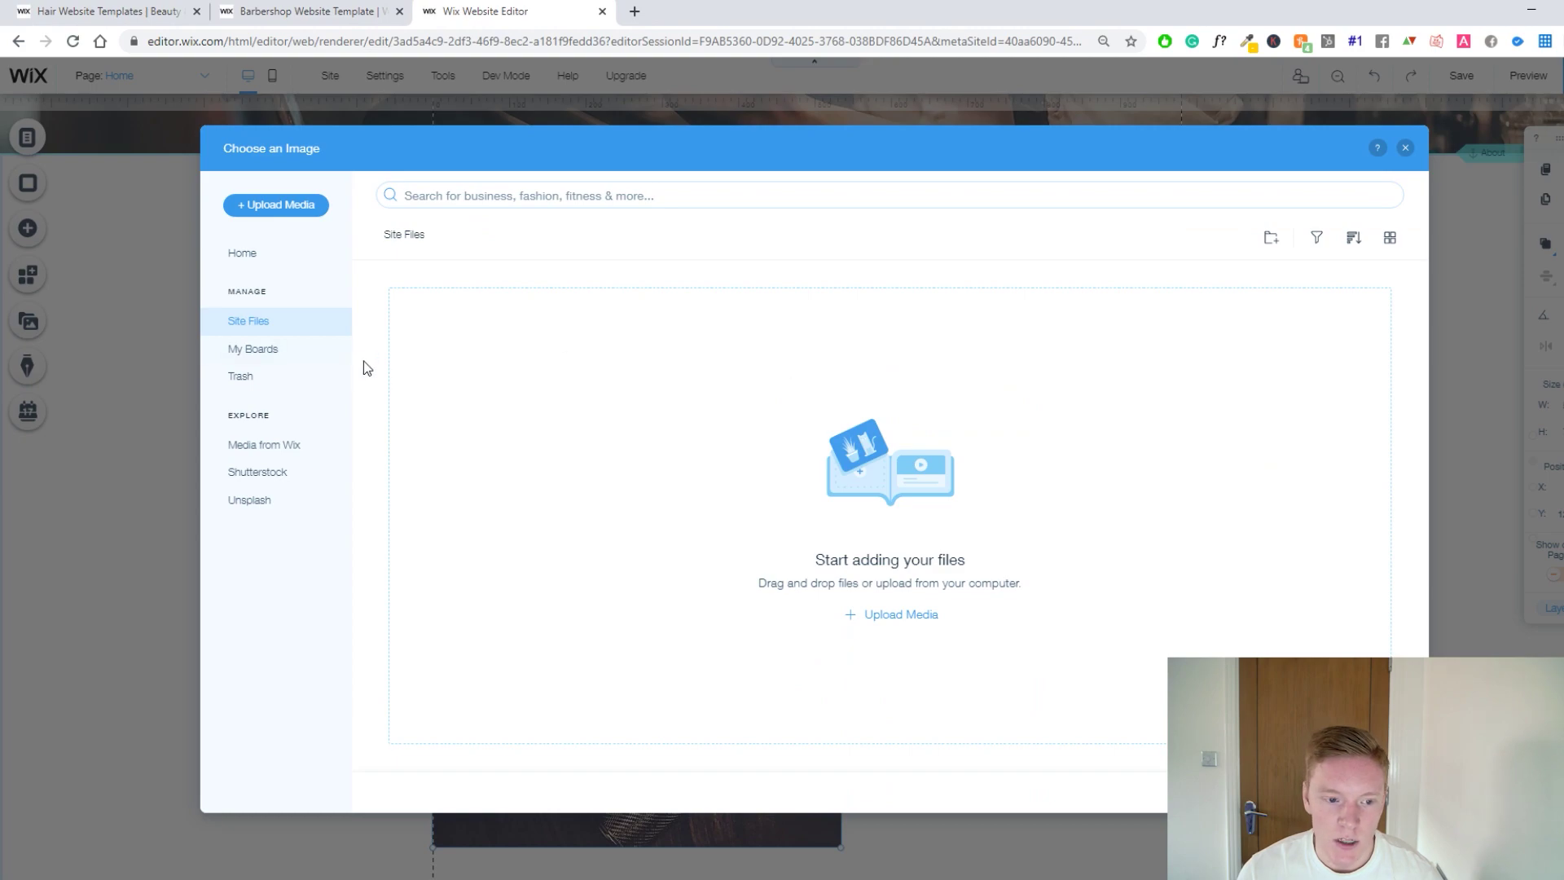
{"action": "left_click", "coordinate": [292, 445]}
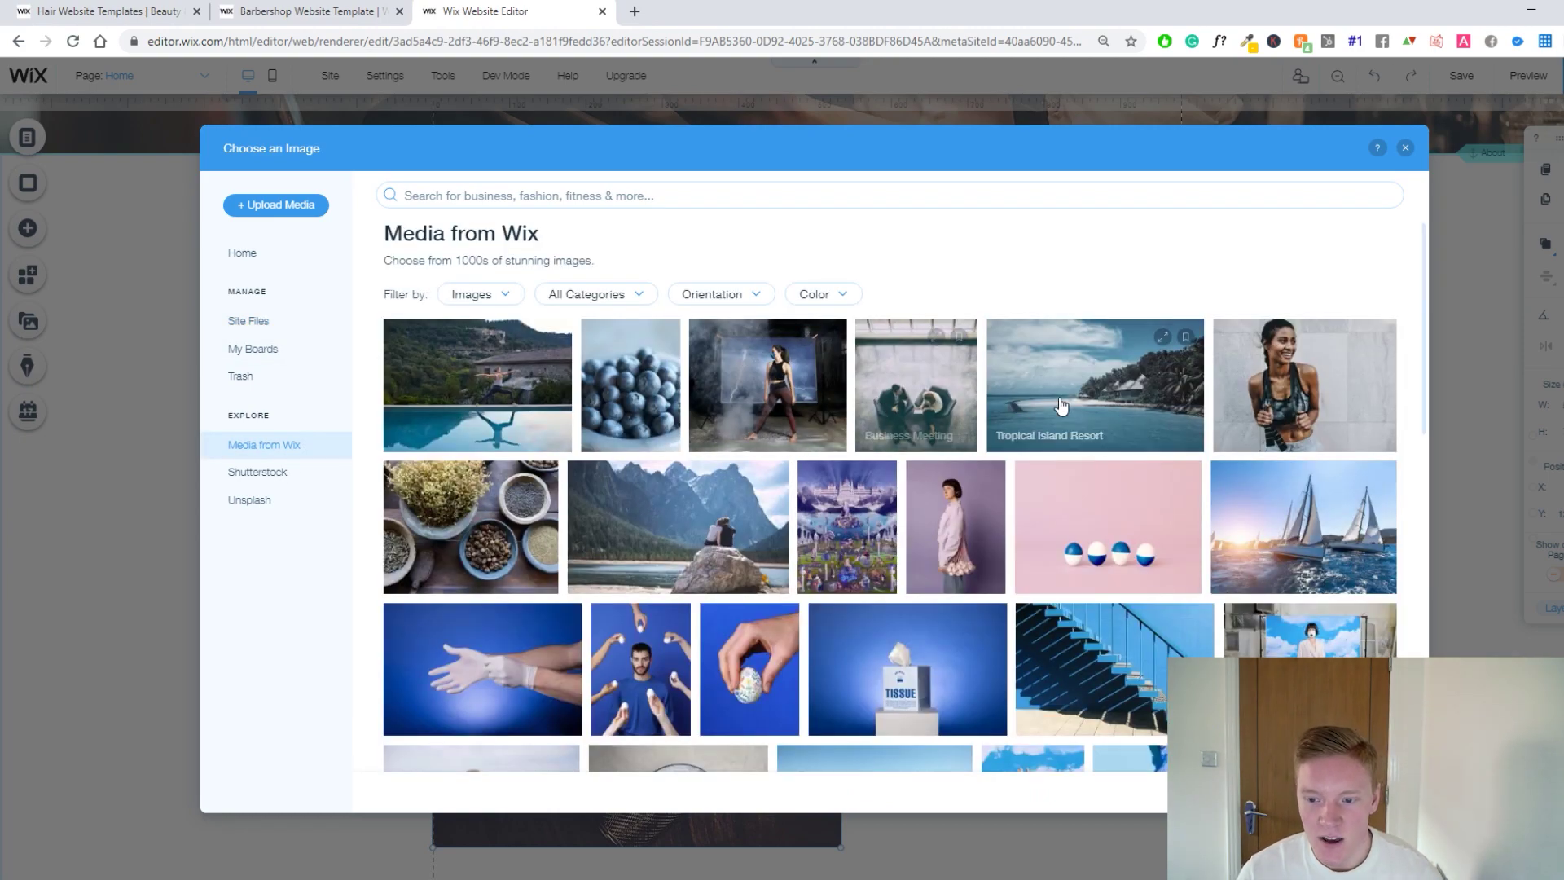
{"action": "left_click", "coordinate": [288, 485]}
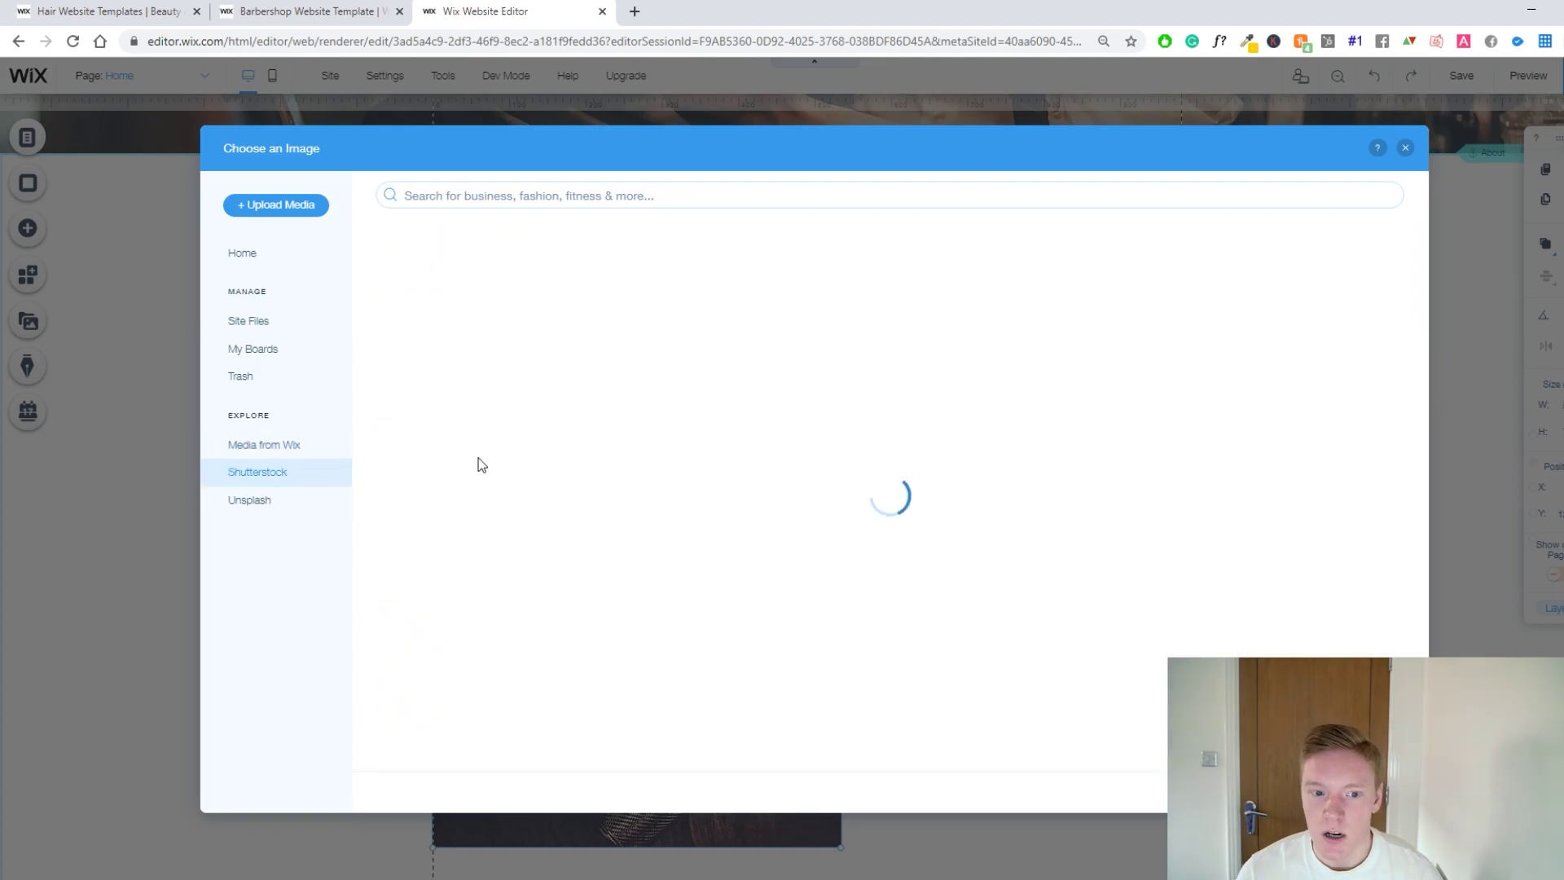
{"action": "left_click", "coordinate": [269, 503]}
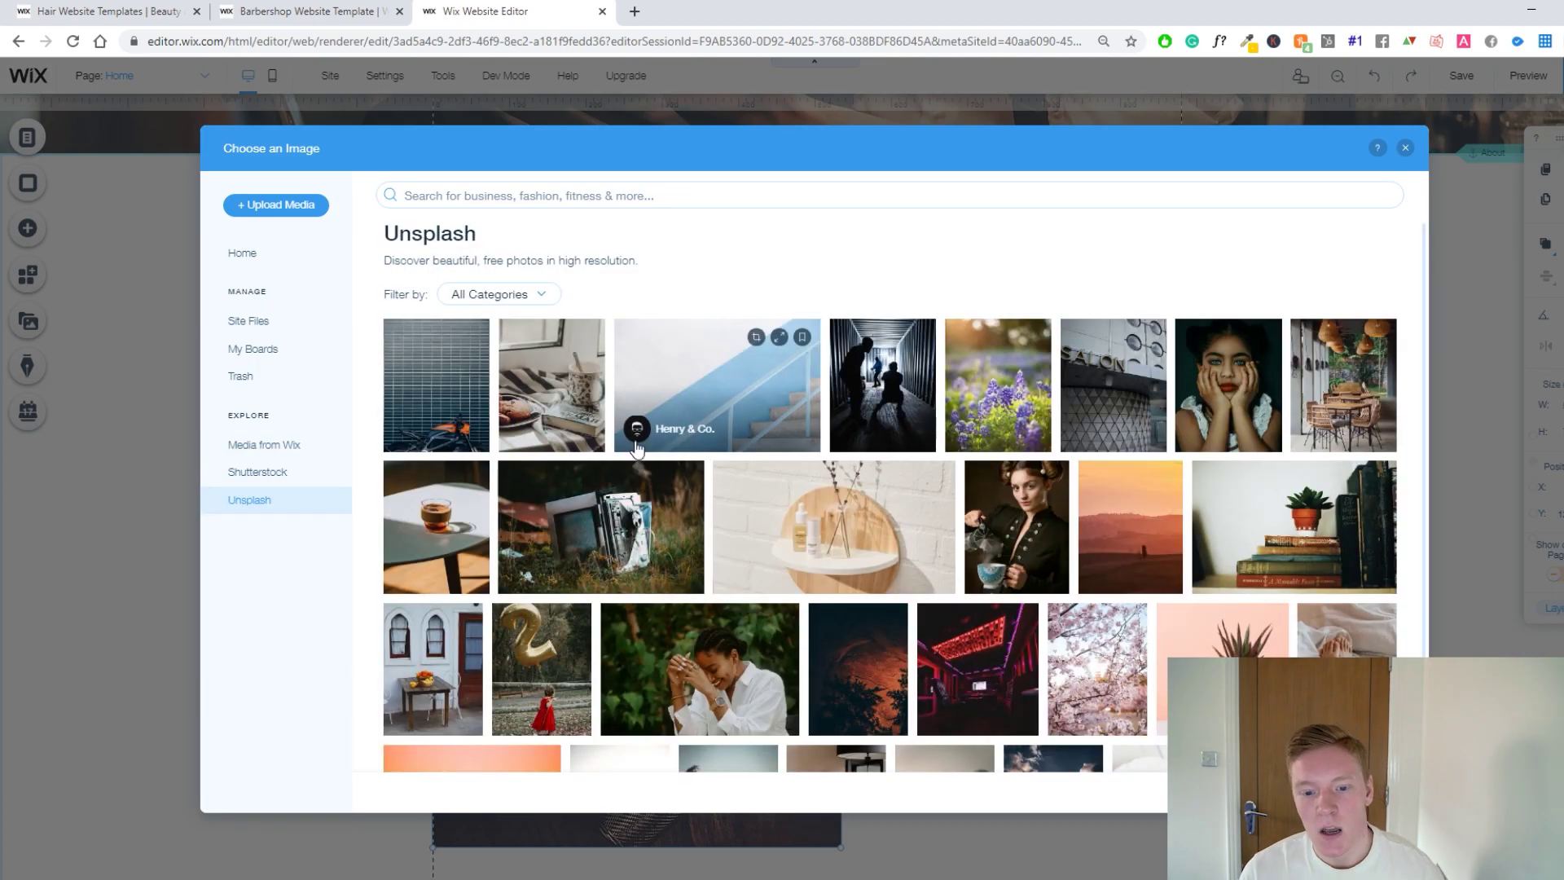
Search Unsplash for "barber" and look through the photos.
{"action": "left_click", "coordinate": [488, 199]}
{"action": "type", "text": "hair"}
{"action": "key", "text": "BackSpace"}
{"action": "key", "text": "BackSpace"}
{"action": "key", "text": "BackSpace"}
{"action": "key", "text": "BackSpace"}
{"action": "type", "text": "ber"}
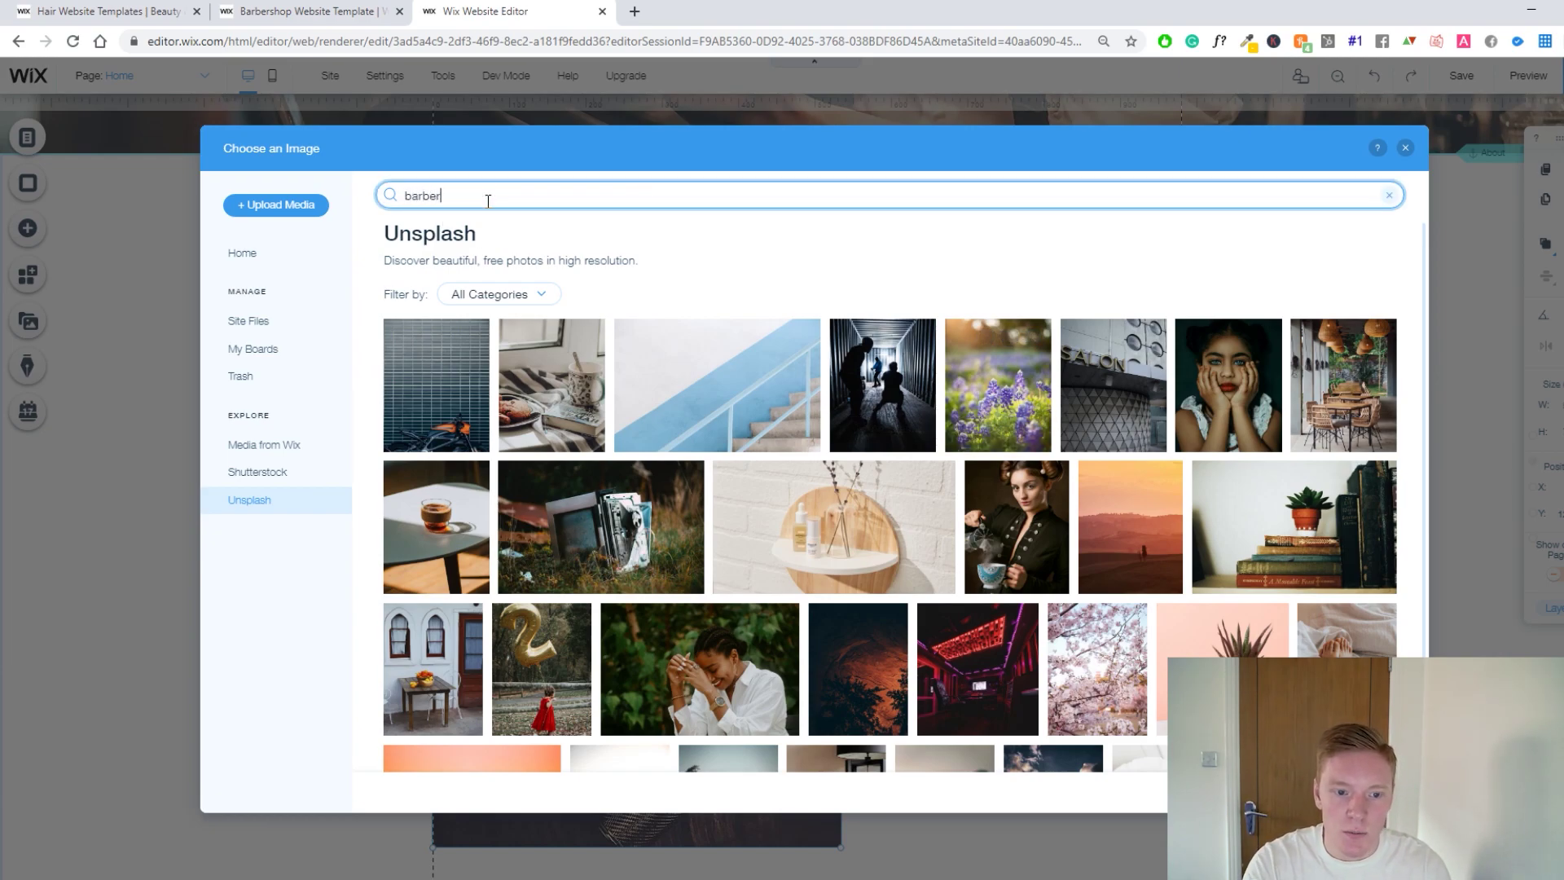
{"action": "key", "text": "Return"}
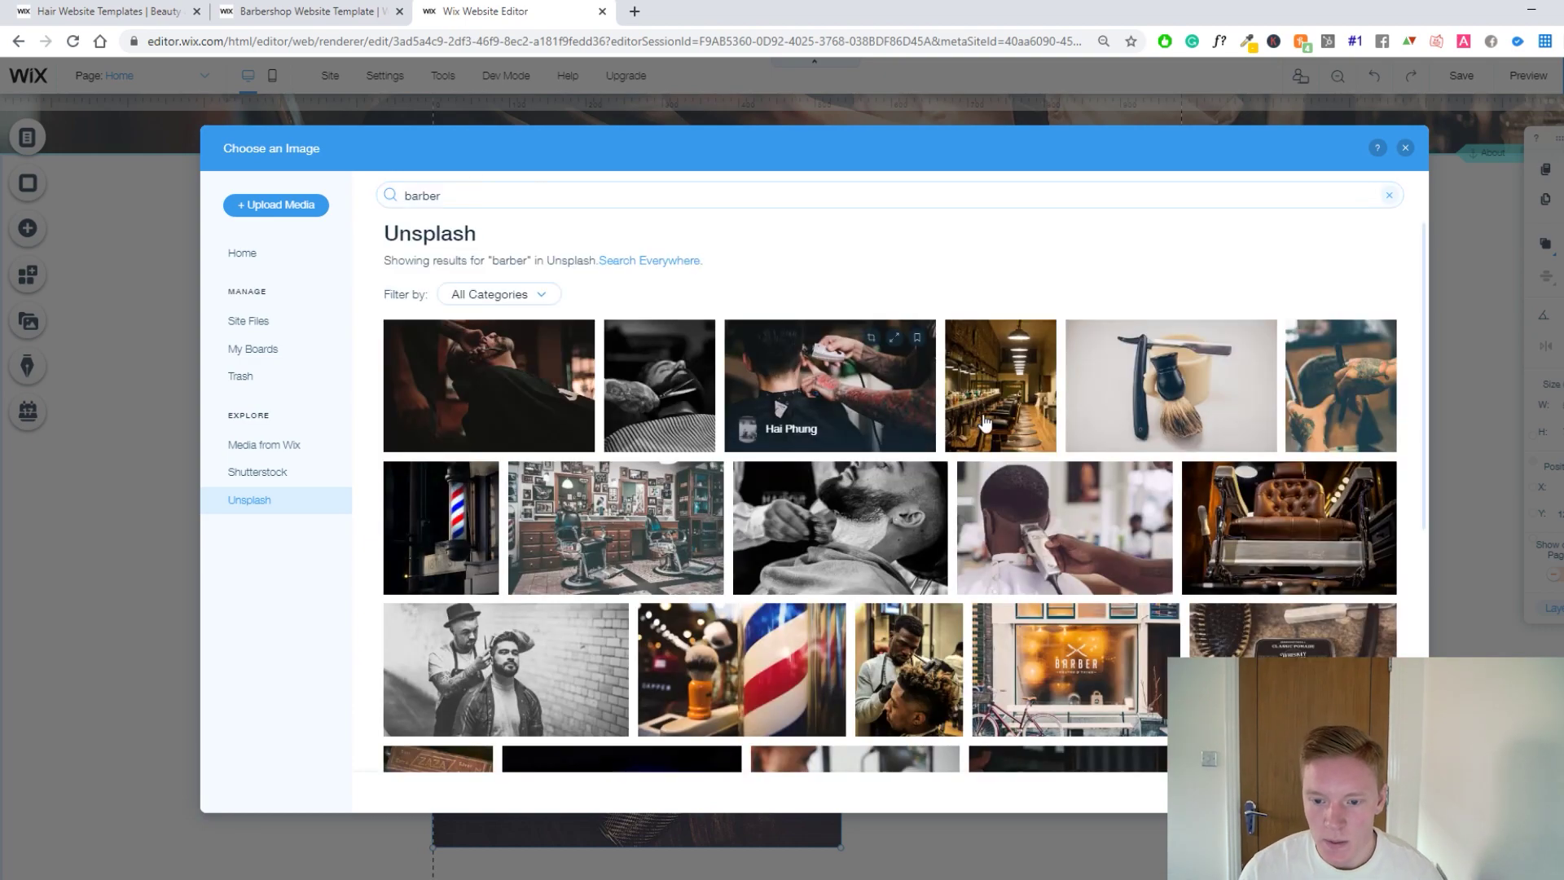
{"action": "scroll", "coordinate": [1116, 391], "scroll_direction": "down", "scroll_amount": 1}
{"action": "scroll", "coordinate": [1222, 391], "scroll_direction": "down", "scroll_amount": 2}
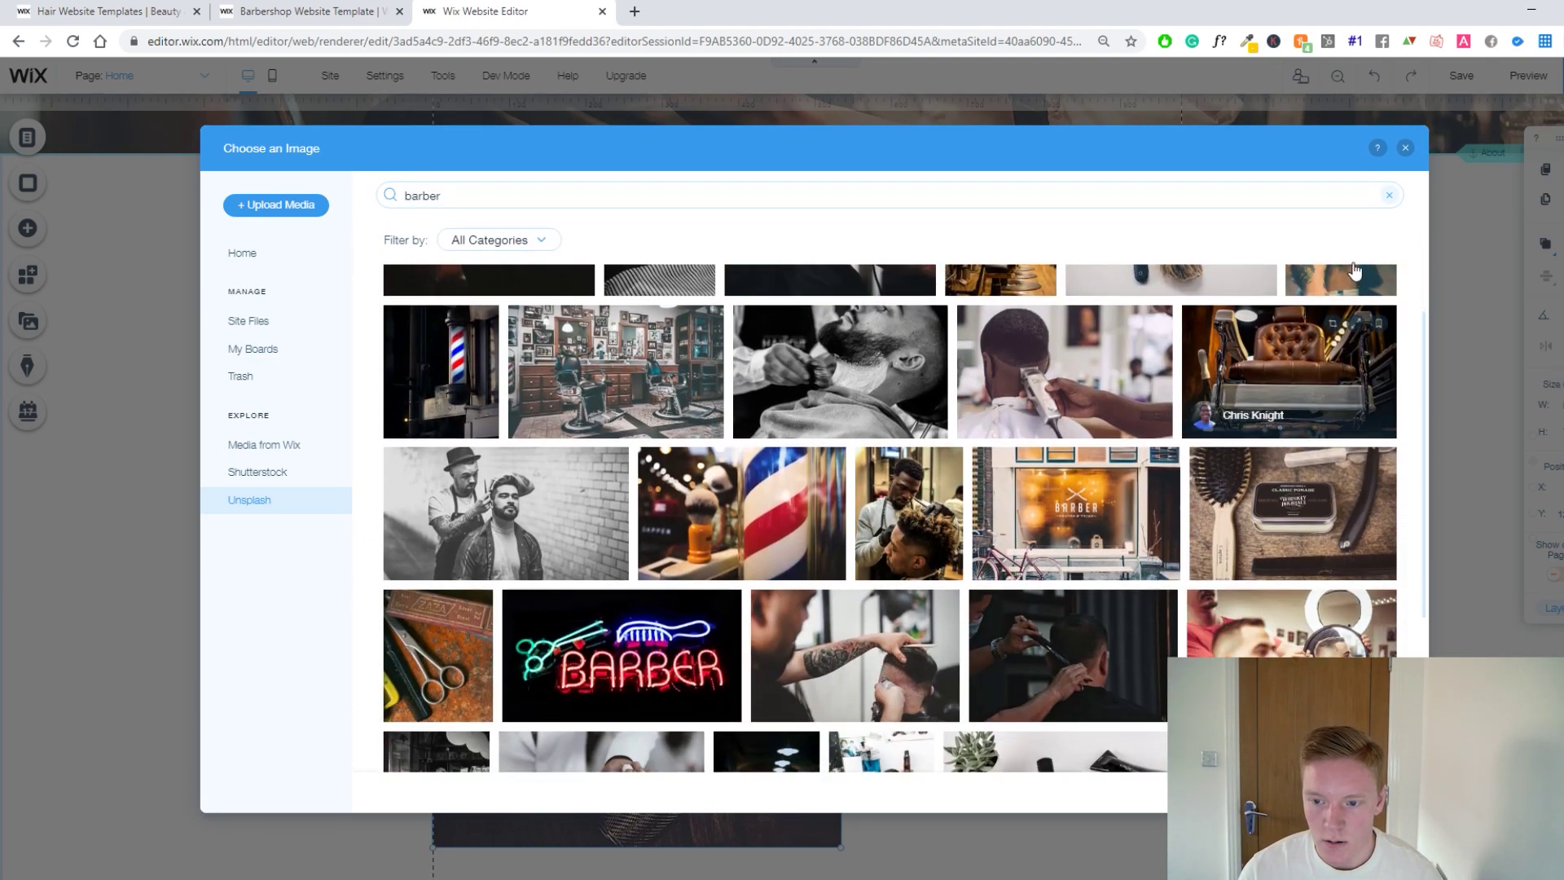
{"action": "scroll", "coordinate": [1337, 391], "scroll_direction": "up", "scroll_amount": 3}
Try the Unsplash photo of a tattooed barber cutting hair as the Our Story image, and undo the replacement.
{"action": "left_click", "coordinate": [1337, 391]}
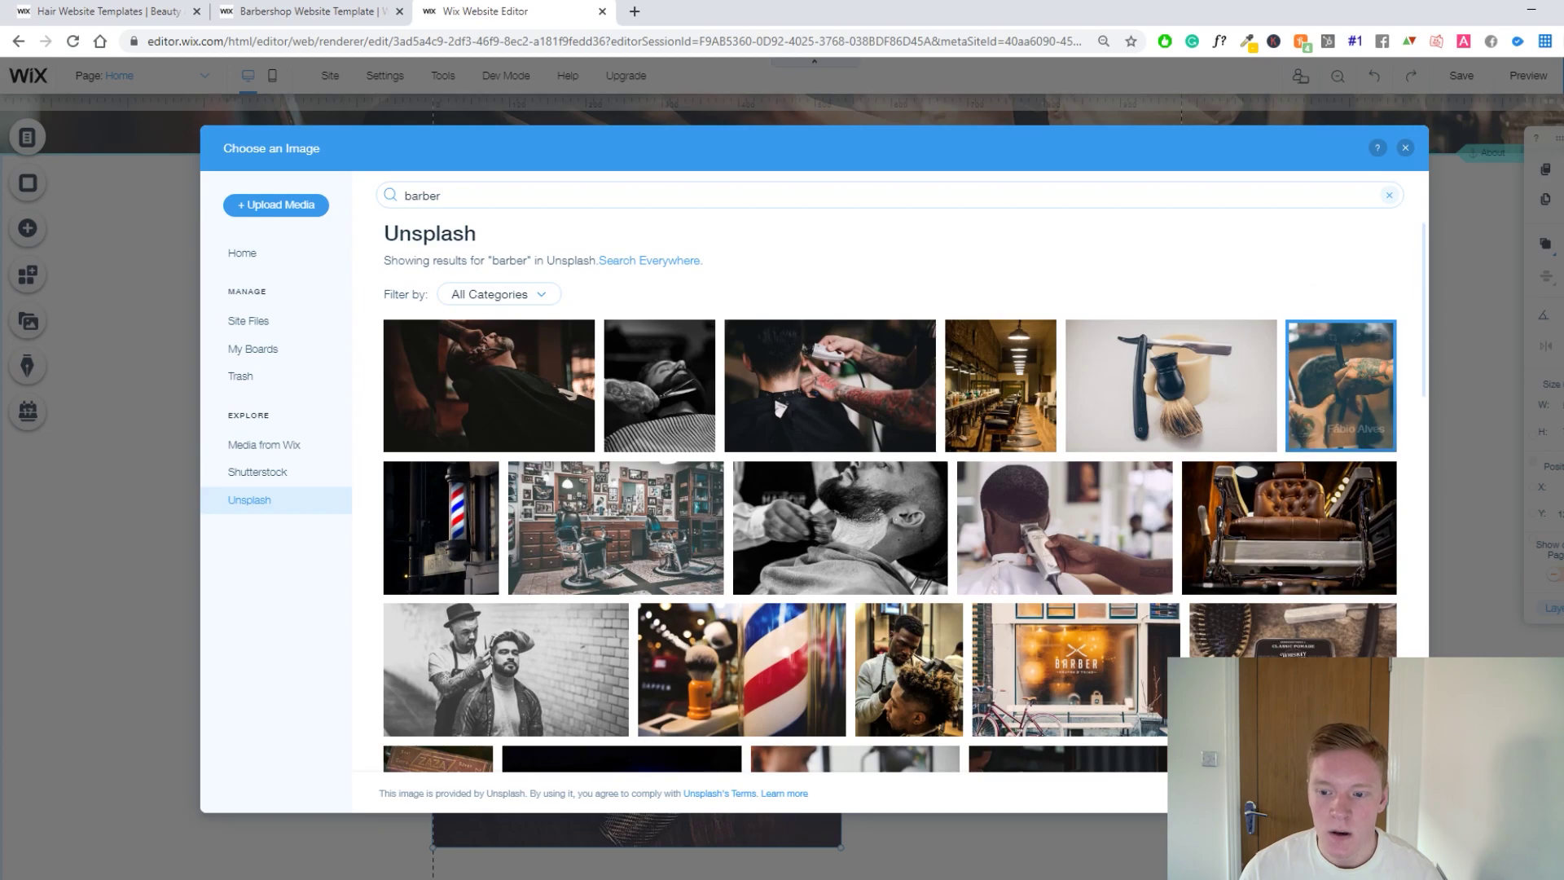
{"action": "left_click", "coordinate": [1354, 792]}
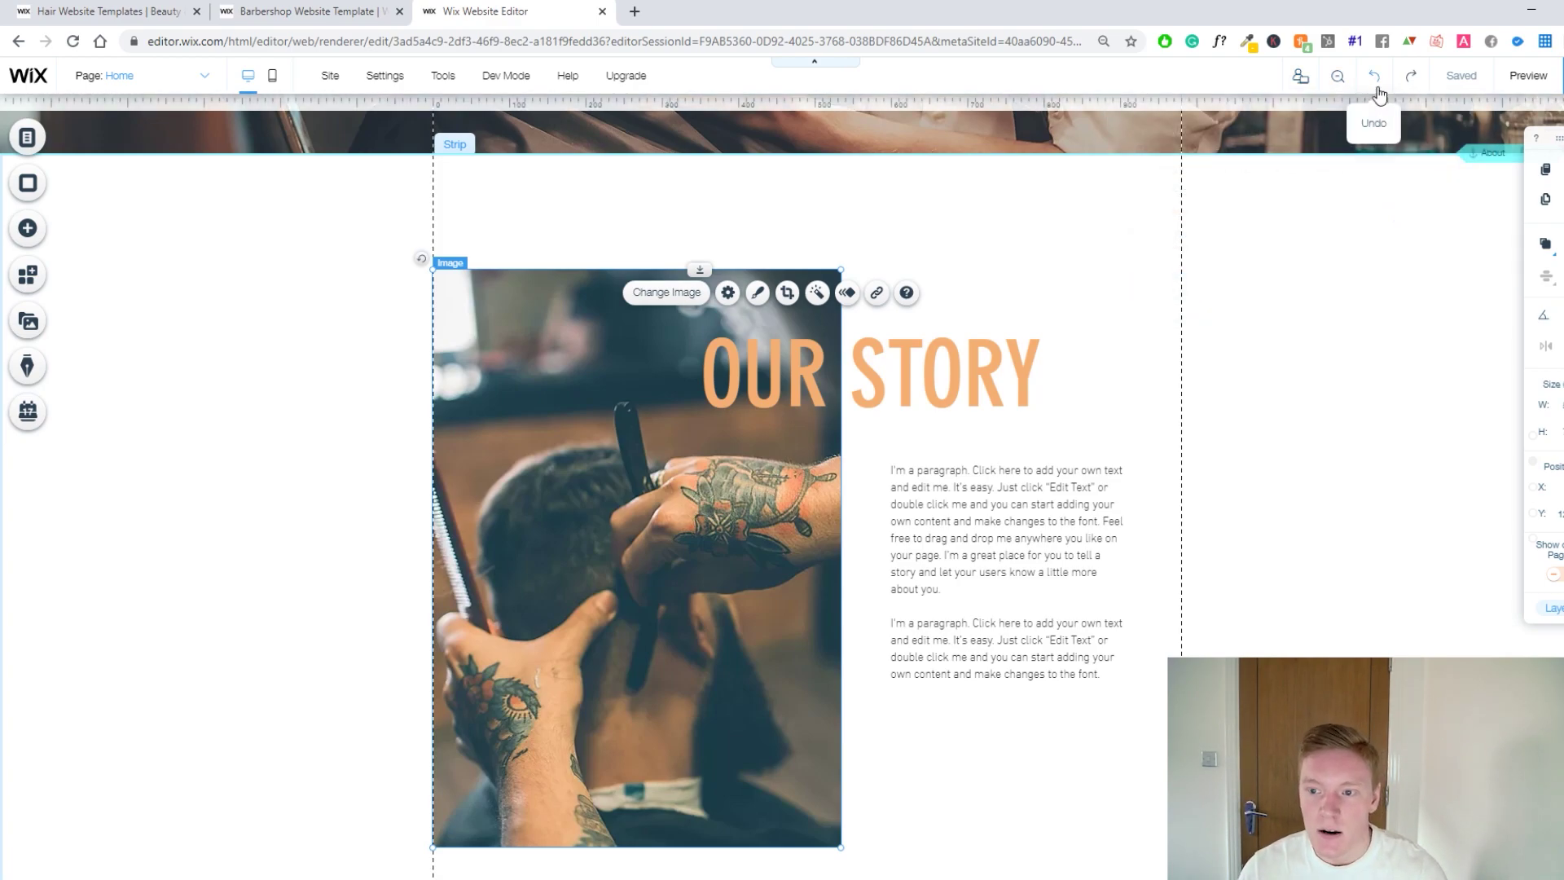
{"action": "left_click", "coordinate": [1376, 83]}
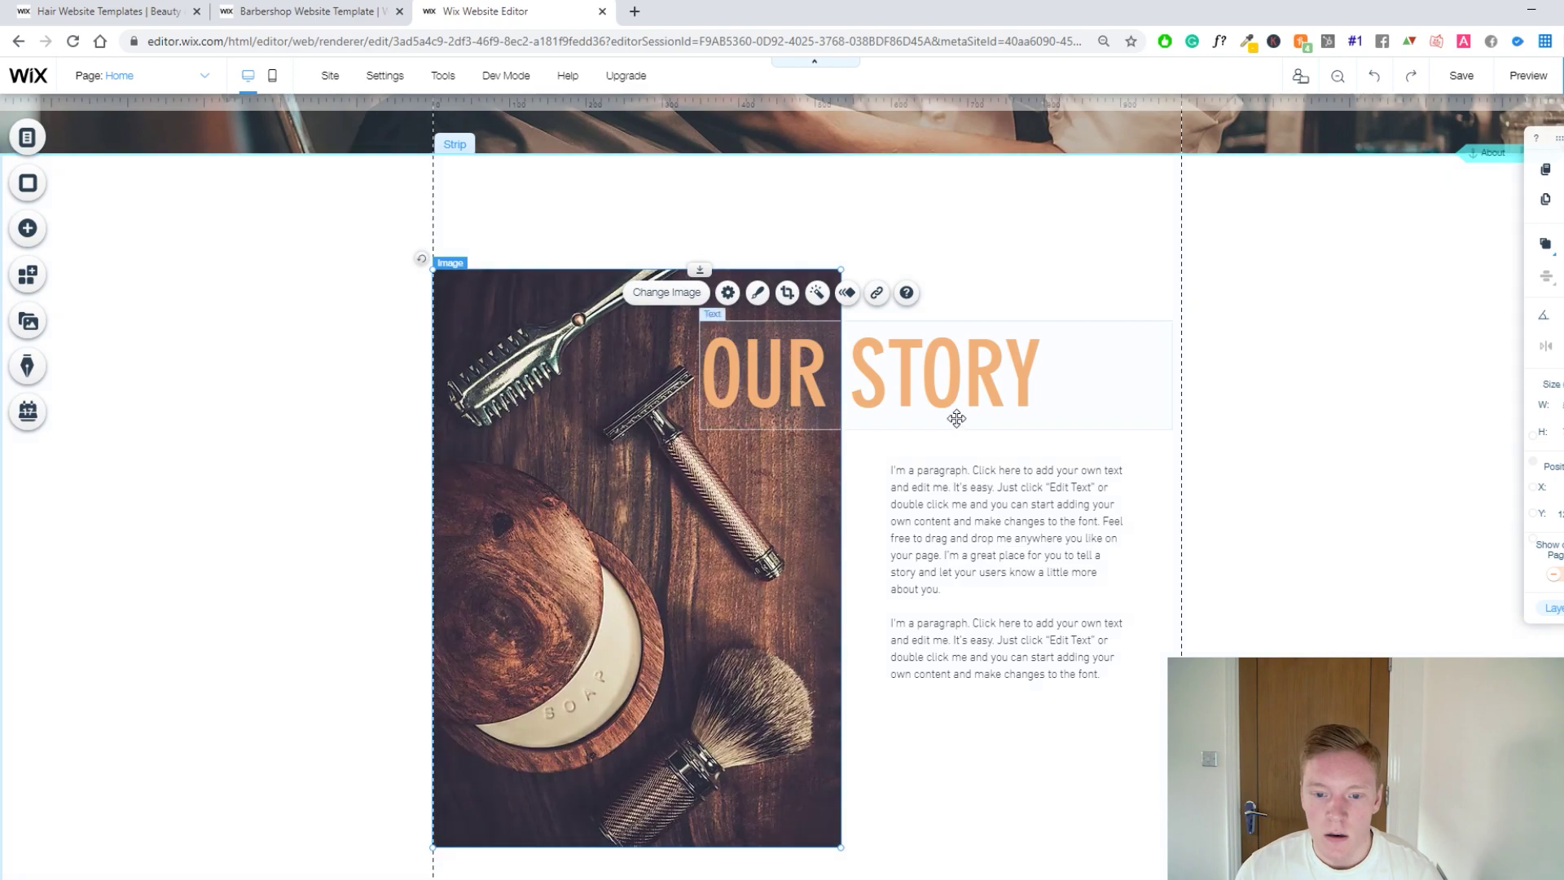
Look over the Our Story texts and the Services, Gallery and Contact sections of the home page, and save the site.
{"action": "left_click", "coordinate": [892, 360]}
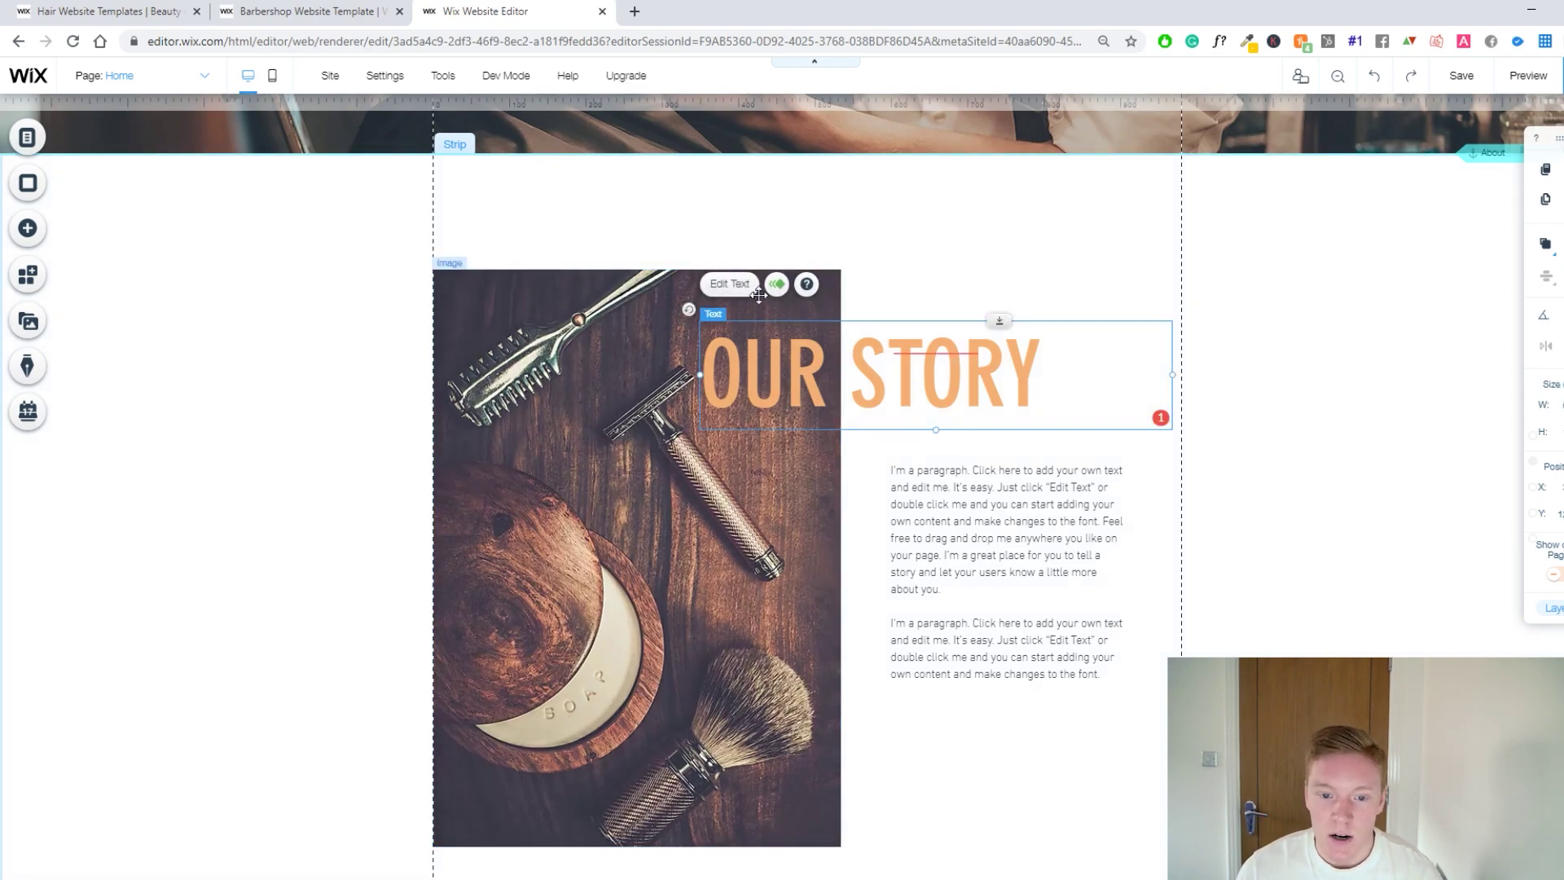
{"action": "left_click", "coordinate": [968, 500]}
{"action": "scroll", "coordinate": [968, 500], "scroll_direction": "down", "scroll_amount": 2}
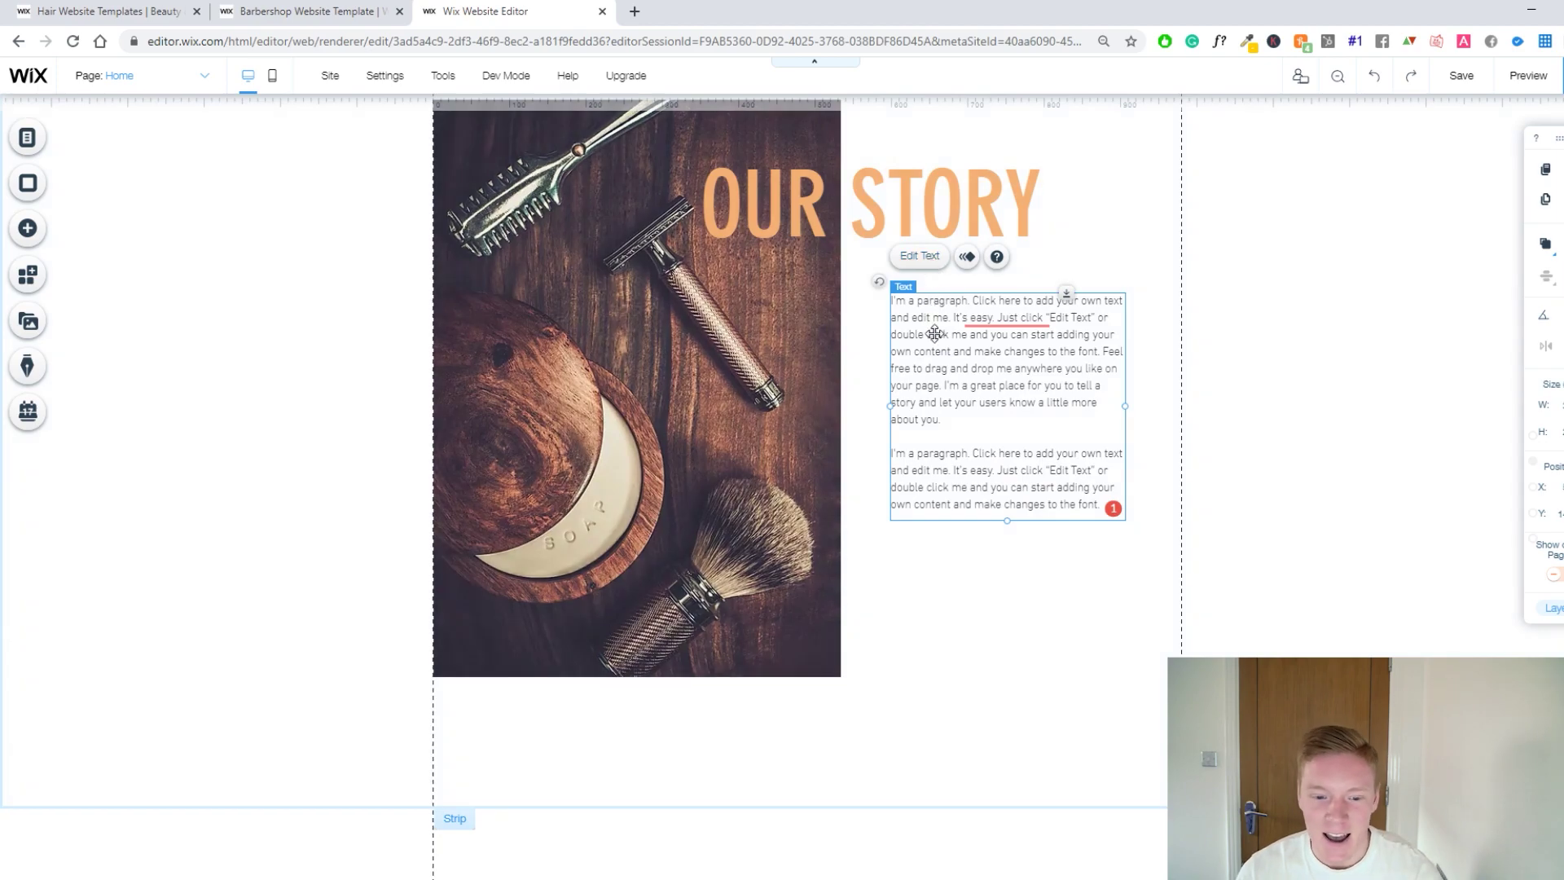
{"action": "scroll", "coordinate": [933, 350], "scroll_direction": "down", "scroll_amount": 7}
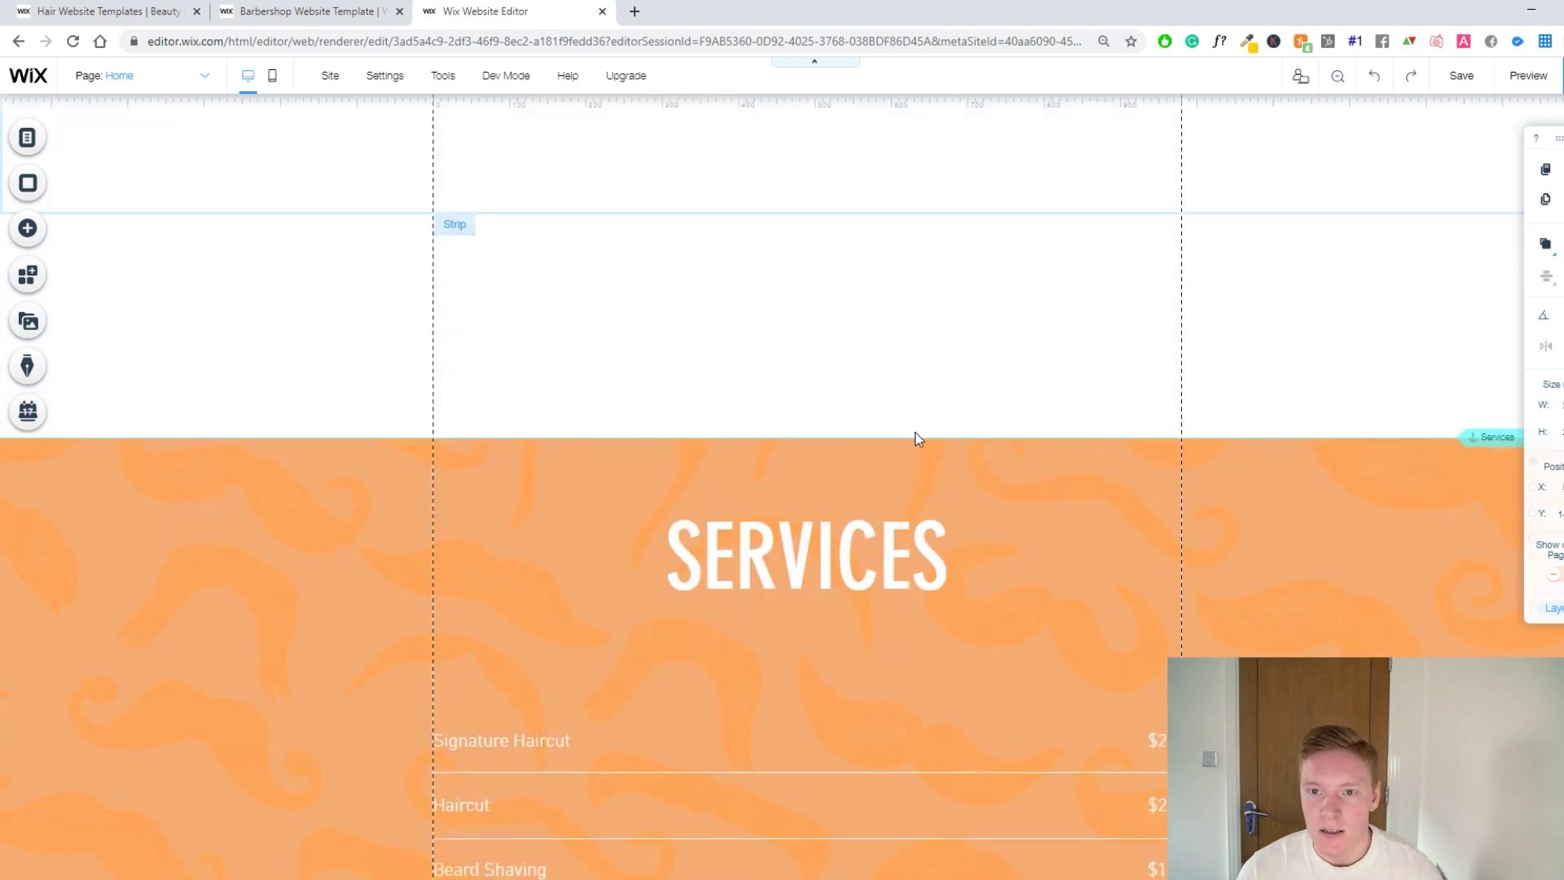
{"action": "scroll", "coordinate": [915, 432], "scroll_direction": "down", "scroll_amount": 4}
{"action": "scroll", "coordinate": [681, 409], "scroll_direction": "down", "scroll_amount": 8}
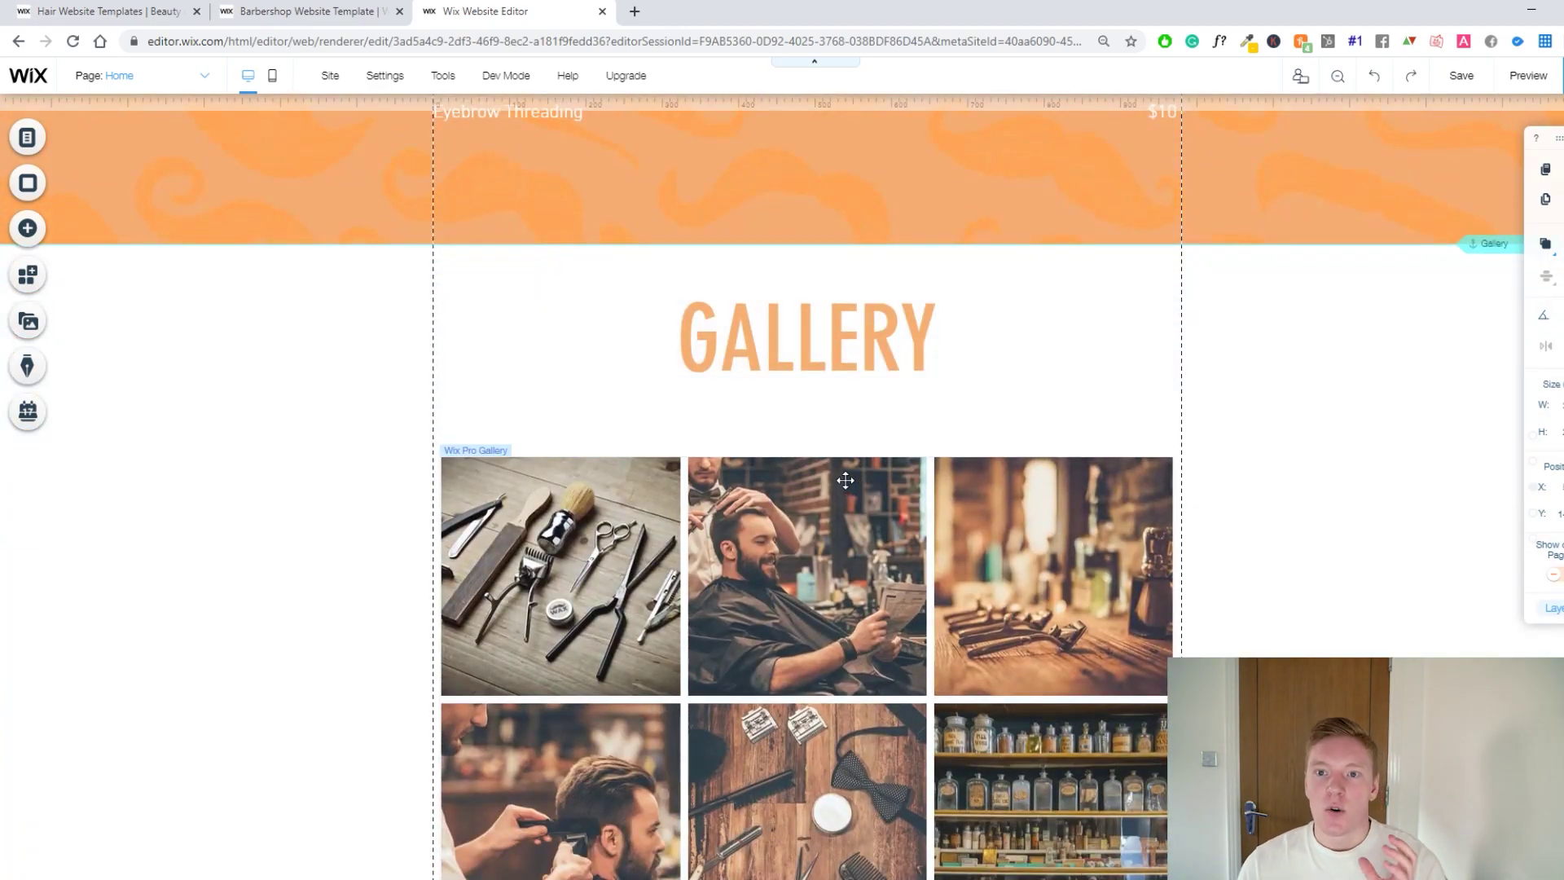
{"action": "scroll", "coordinate": [843, 477], "scroll_direction": "down", "scroll_amount": 4}
{"action": "scroll", "coordinate": [846, 477], "scroll_direction": "down", "scroll_amount": 5}
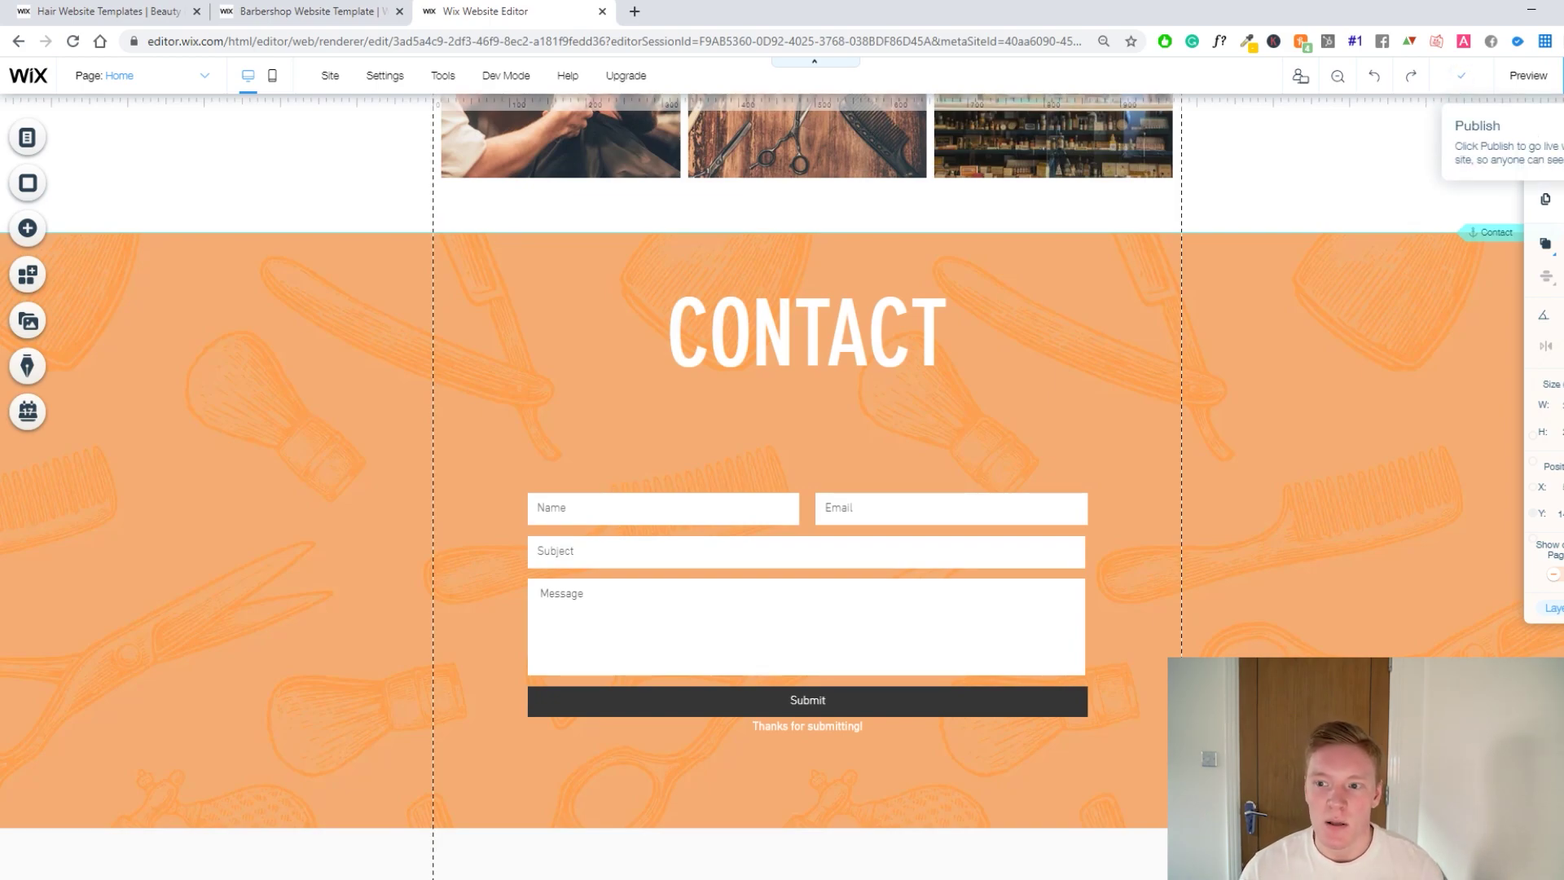
Preview the site and look through the home page from the opening banner down to the gallery and contact sections.
{"action": "left_click", "coordinate": [1546, 81]}
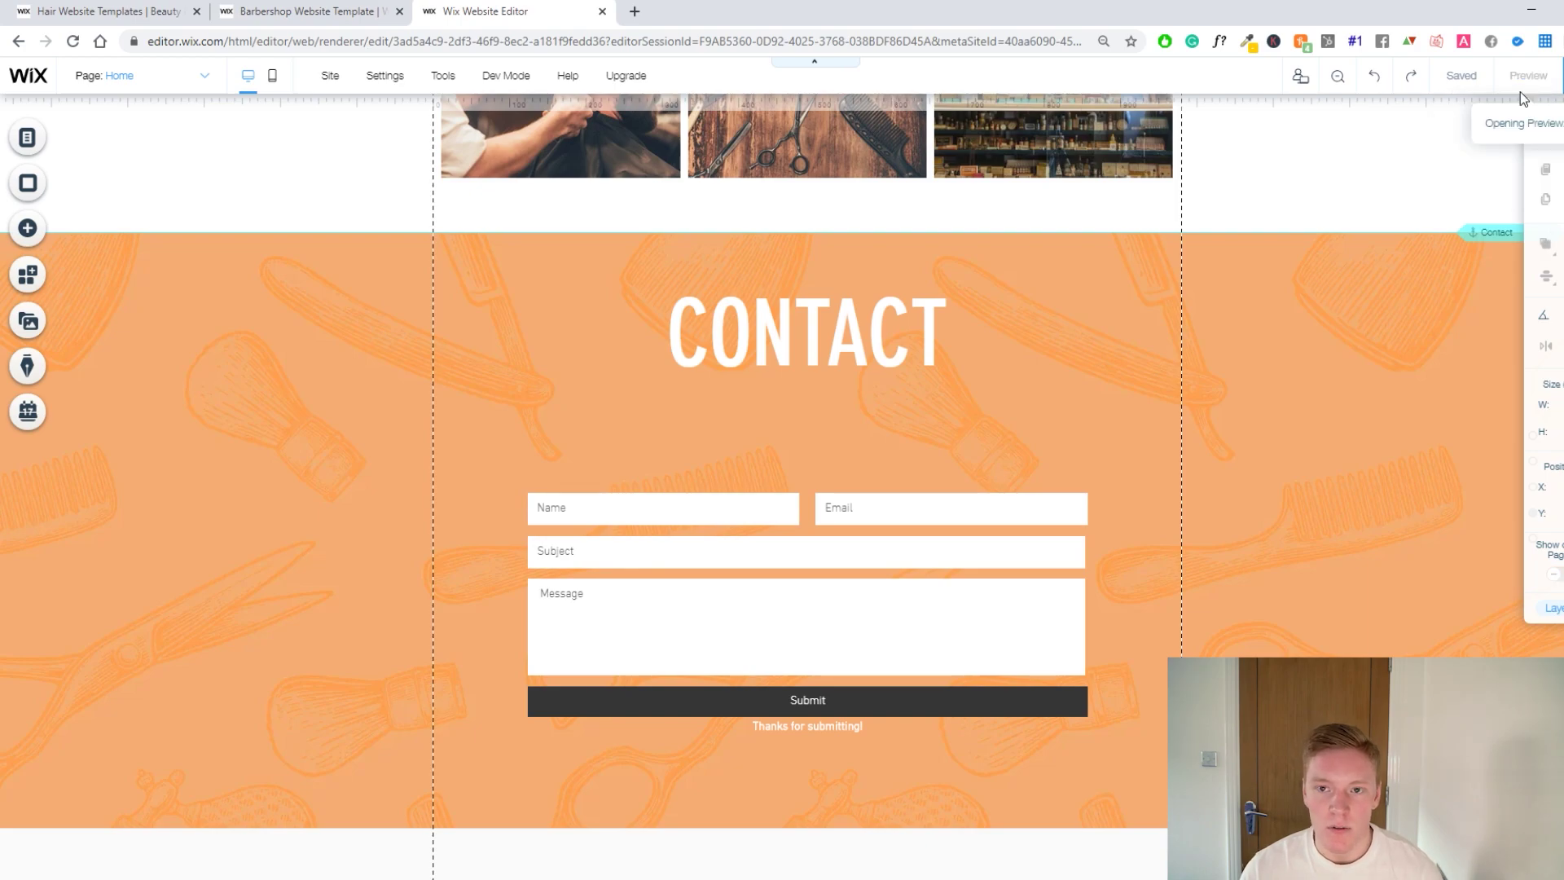
{"action": "scroll", "coordinate": [1260, 276], "scroll_direction": "up", "scroll_amount": 10}
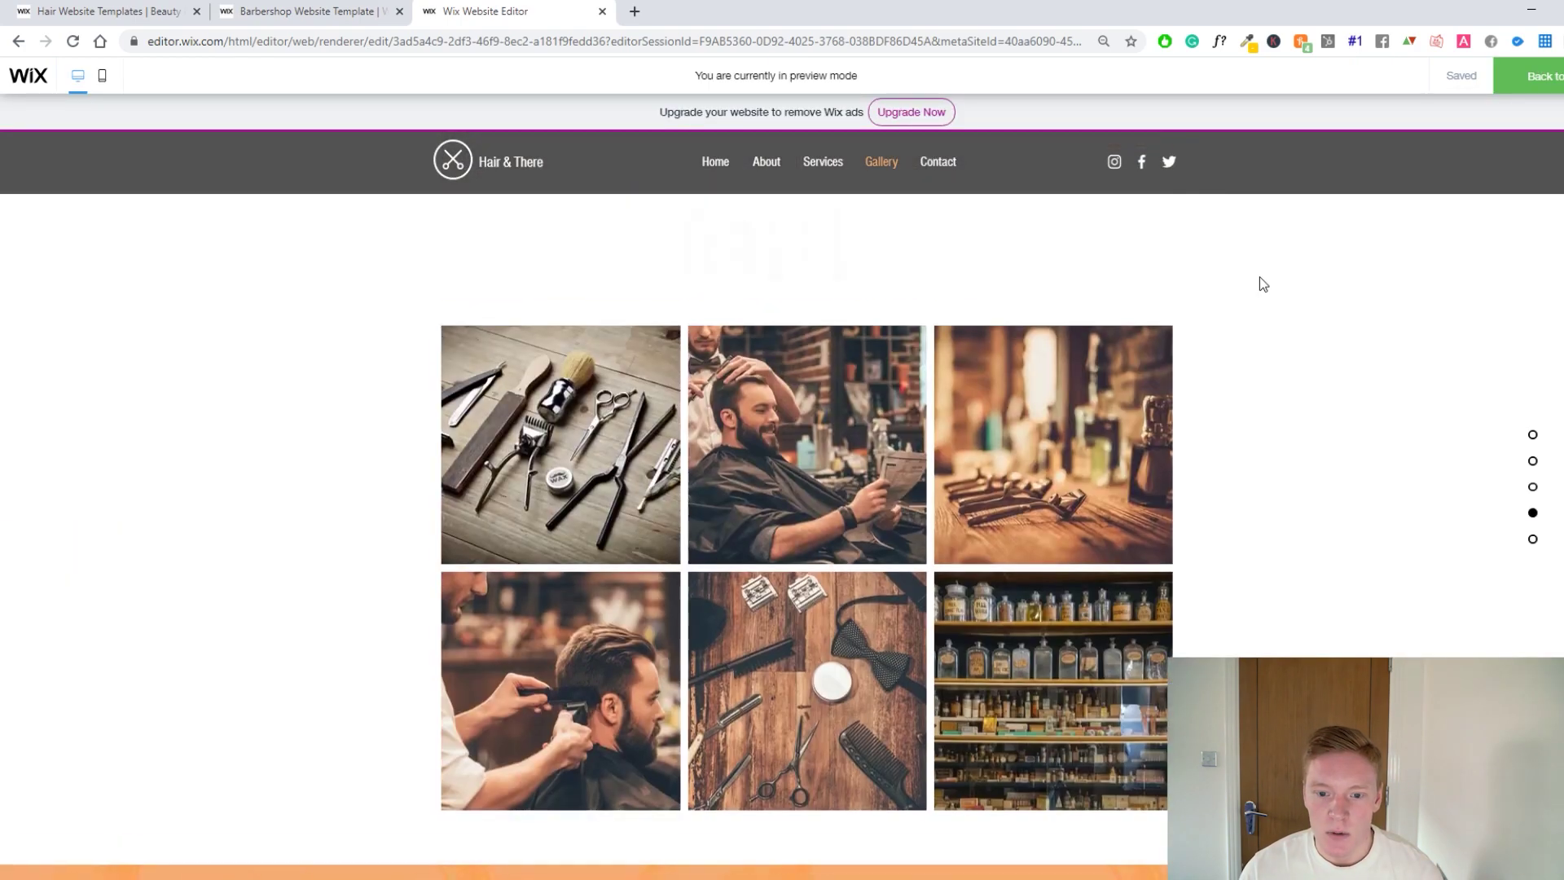
{"action": "scroll", "coordinate": [1093, 302], "scroll_direction": "up", "scroll_amount": 8}
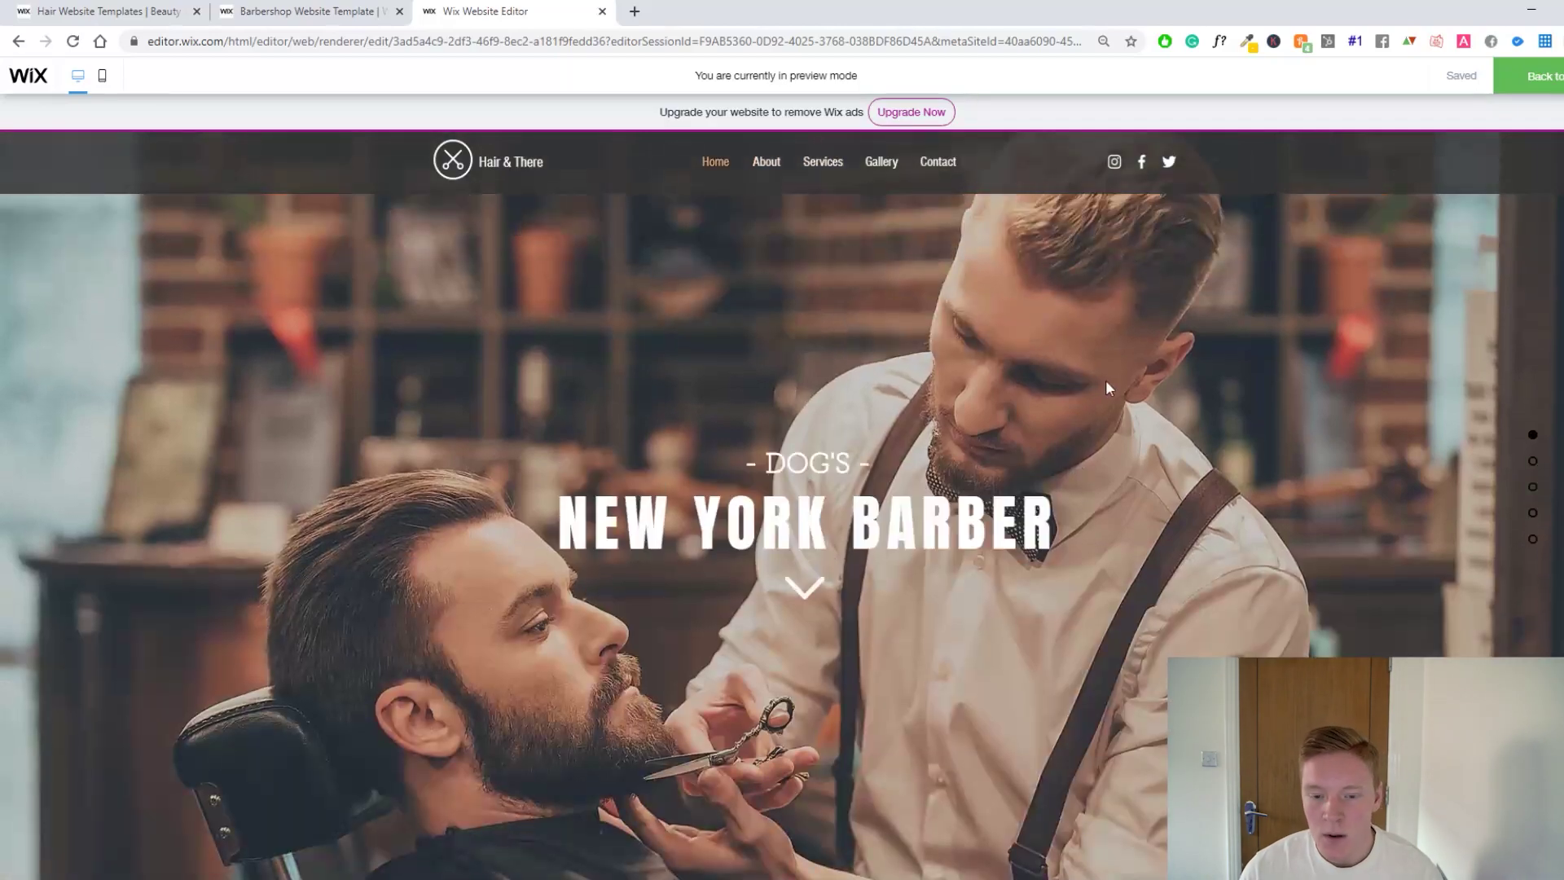
{"action": "scroll", "coordinate": [1102, 380], "scroll_direction": "down", "scroll_amount": 5}
{"action": "scroll", "coordinate": [1038, 425], "scroll_direction": "down", "scroll_amount": 8}
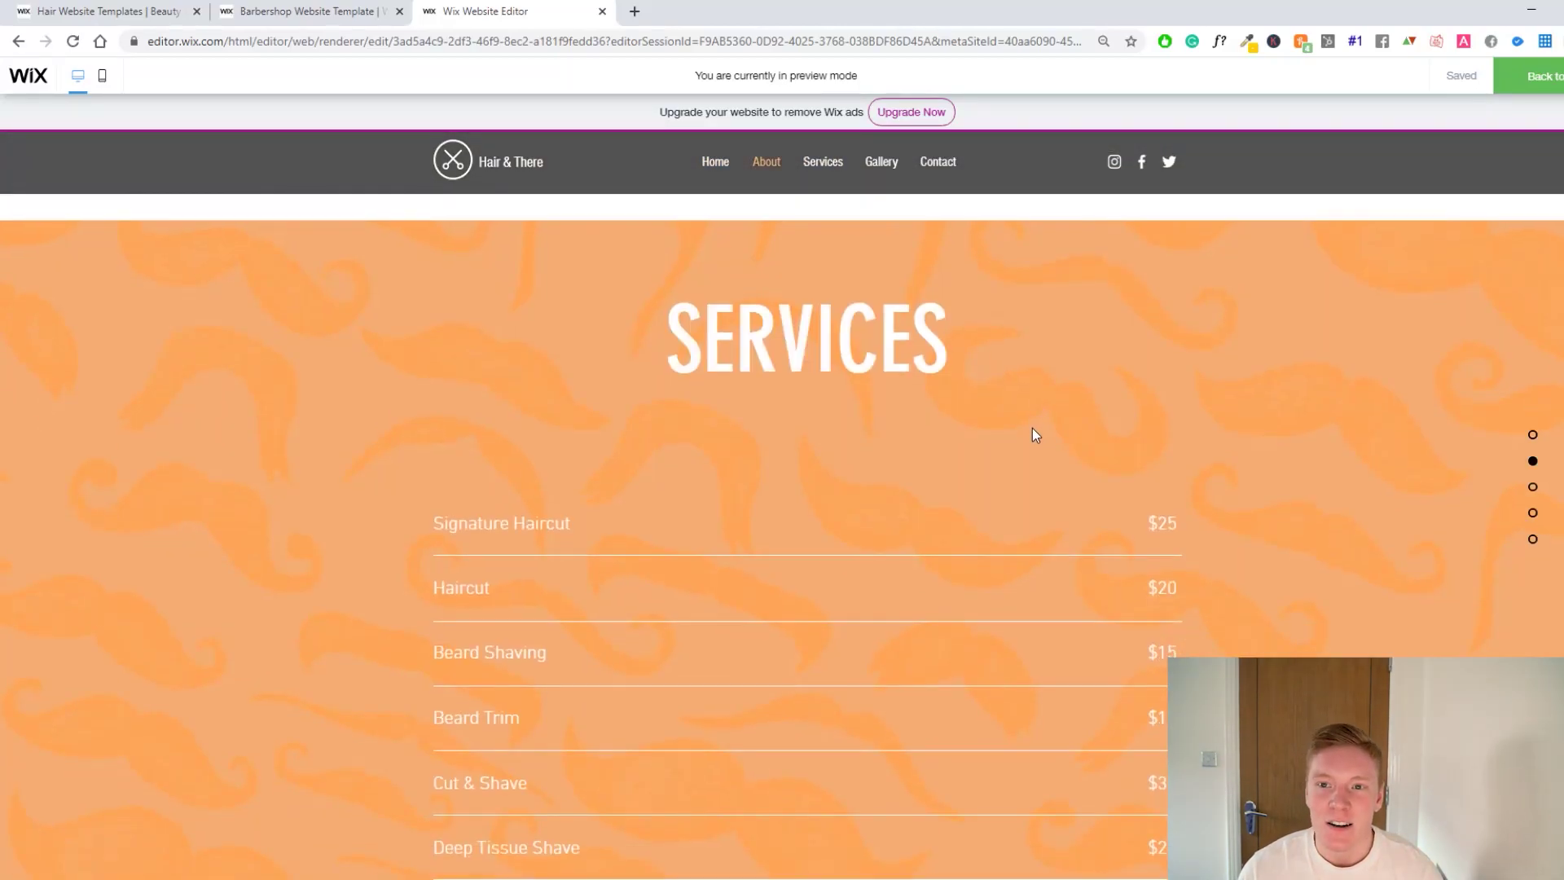
{"action": "scroll", "coordinate": [1035, 428], "scroll_direction": "down", "scroll_amount": 8}
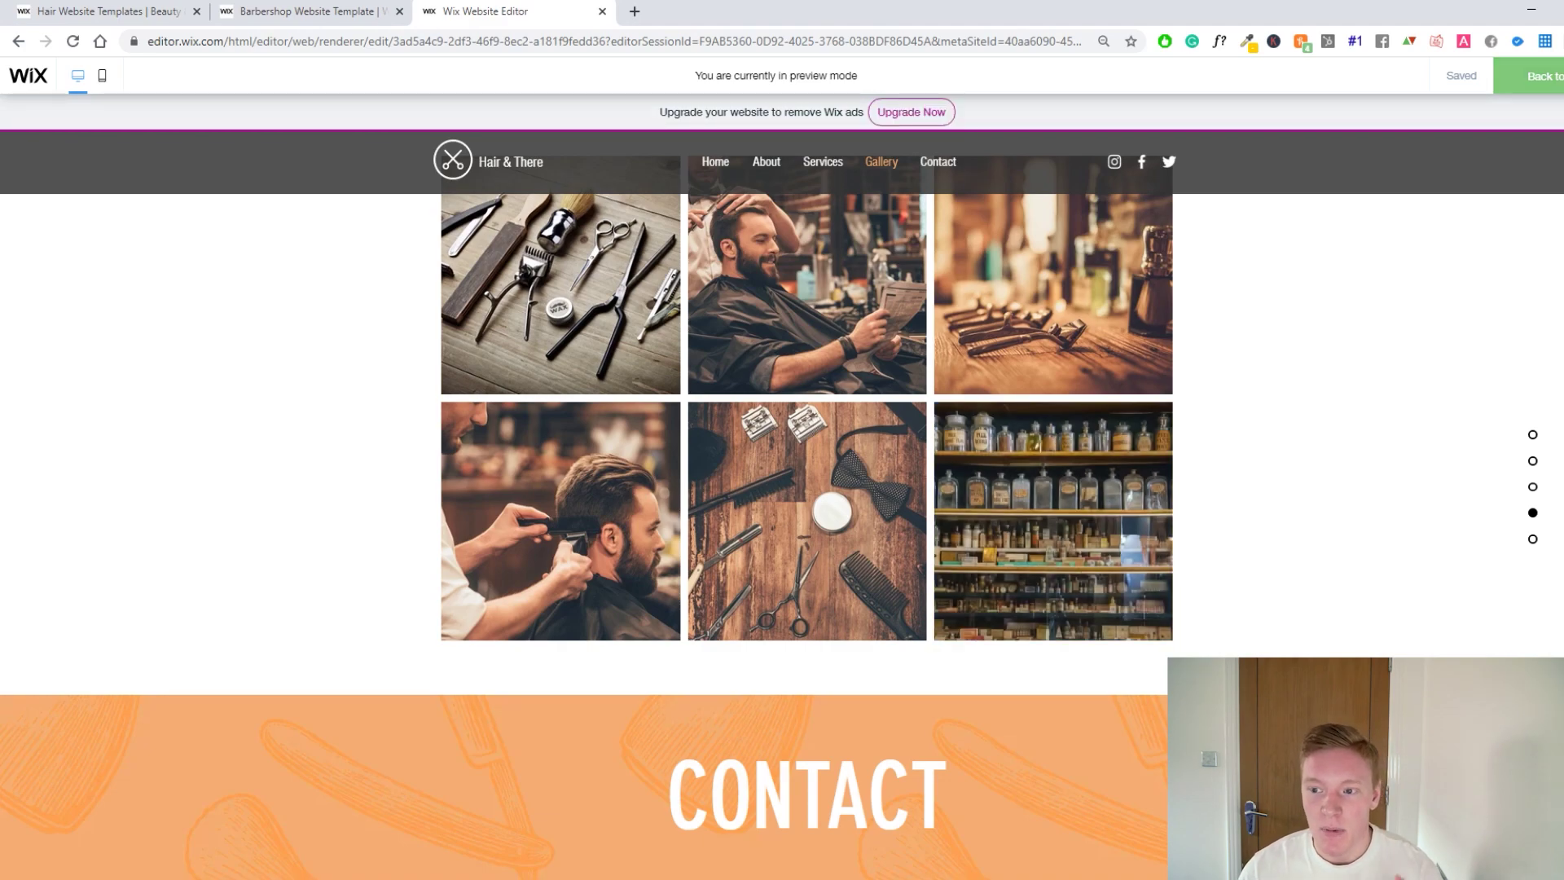
Leave the preview, publish the site online and examine its free web address.
{"action": "left_click", "coordinate": [1545, 76]}
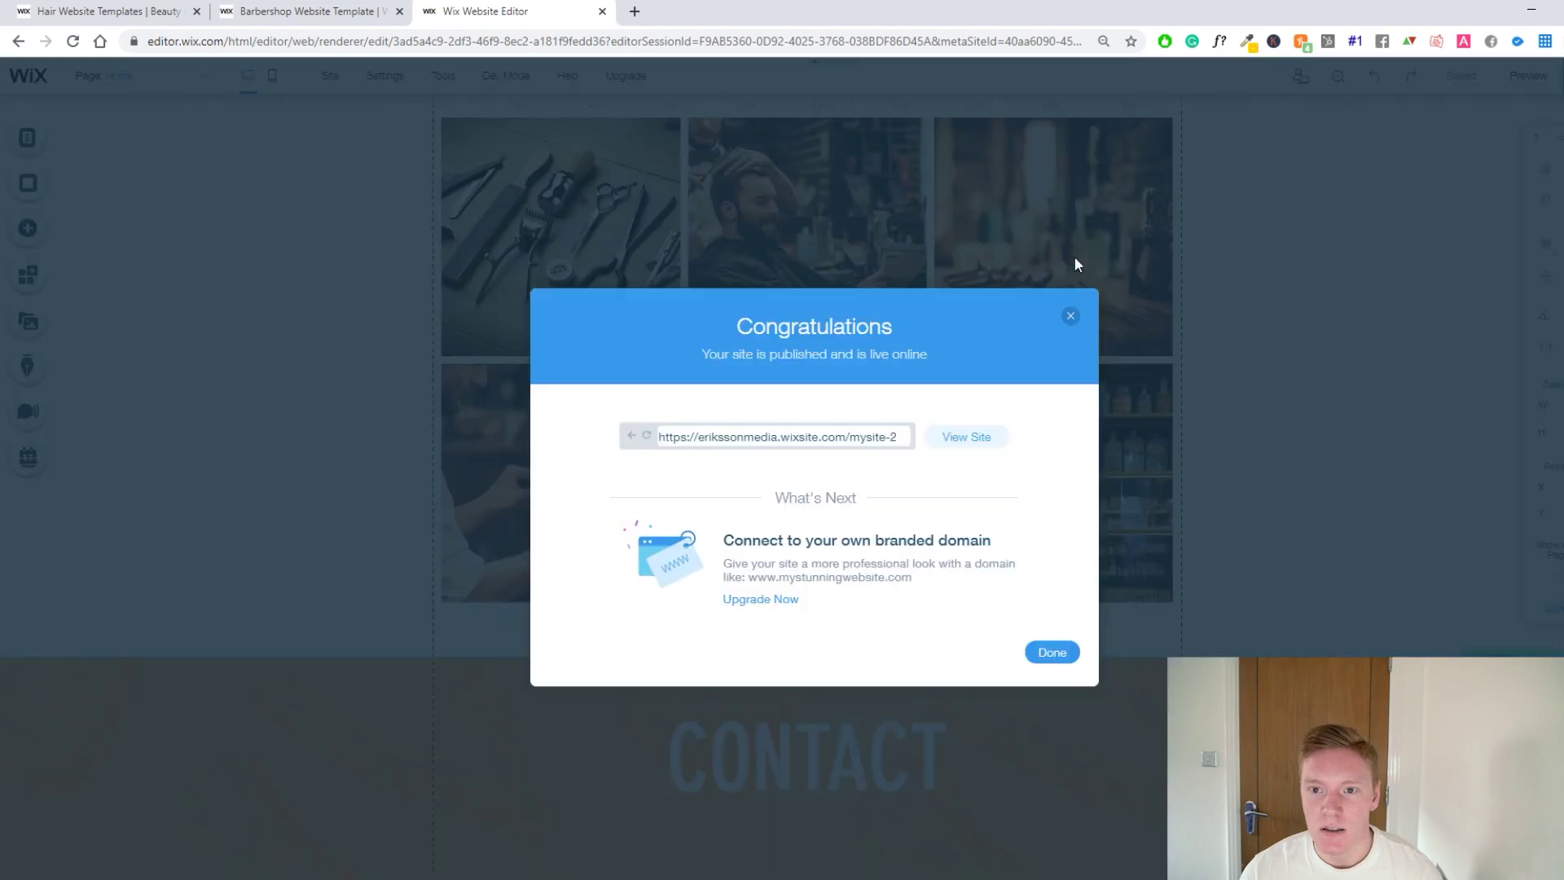
{"action": "left_click_drag", "start_coordinate": [870, 438], "coordinate": [797, 447]}
{"action": "left_click", "coordinate": [834, 438]}
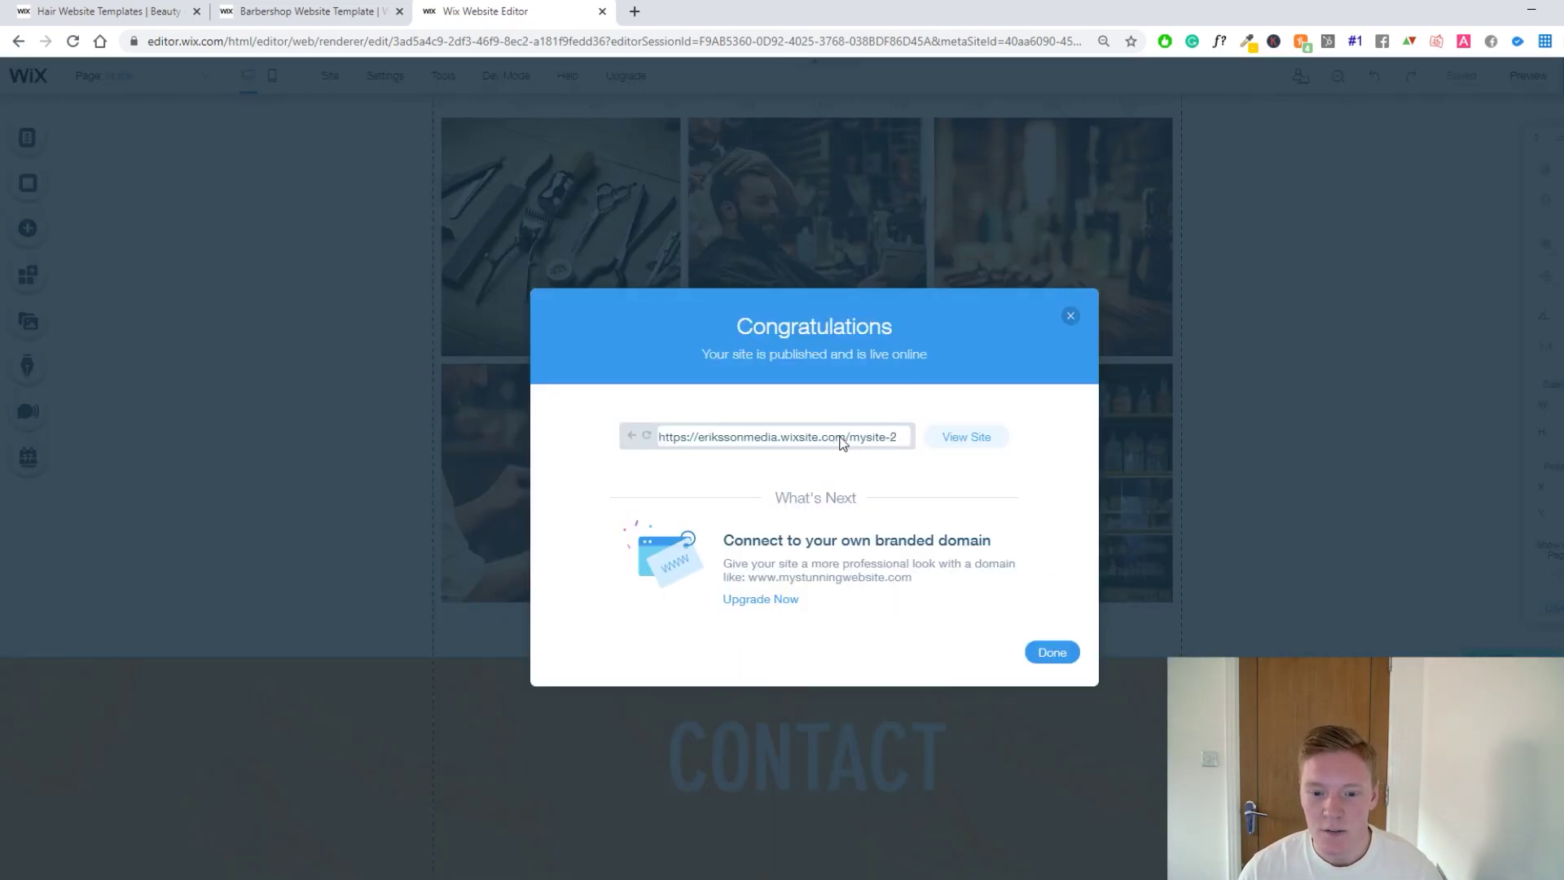